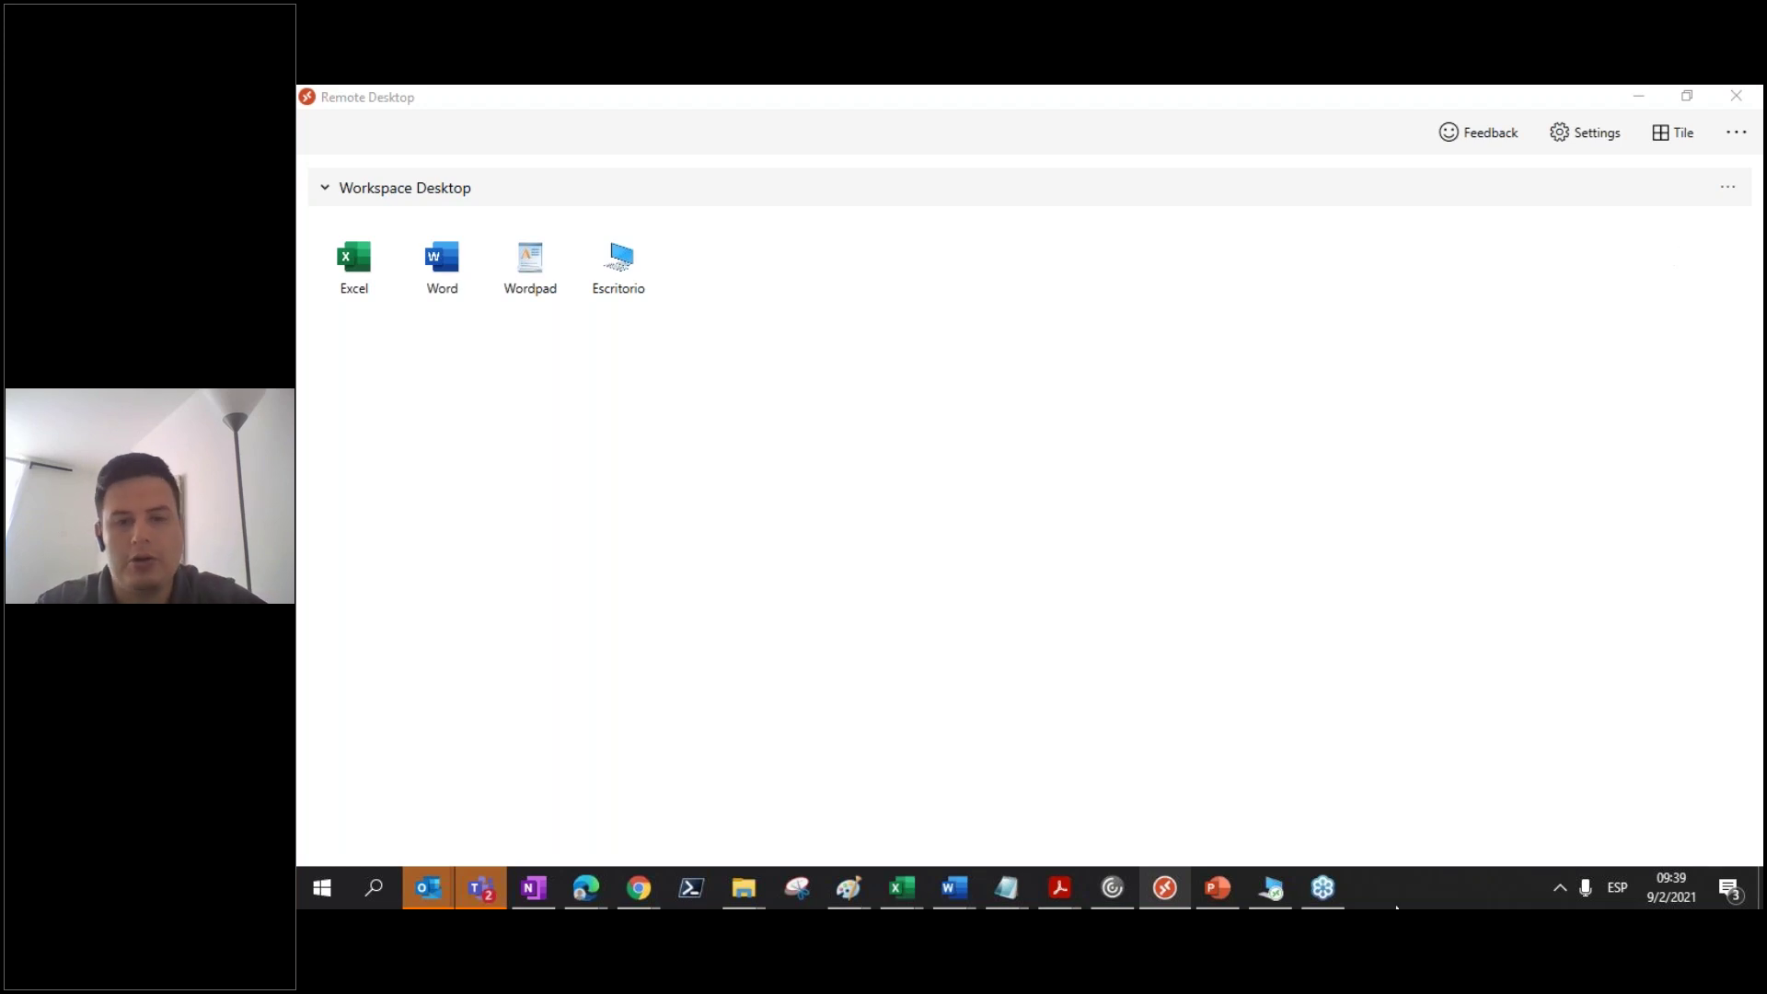
Step: Switch to the Escritorio remote session and view the system's device specifications, including the installed RAM, in a maximized window
{"action": "left_click", "coordinate": [1288, 903]}
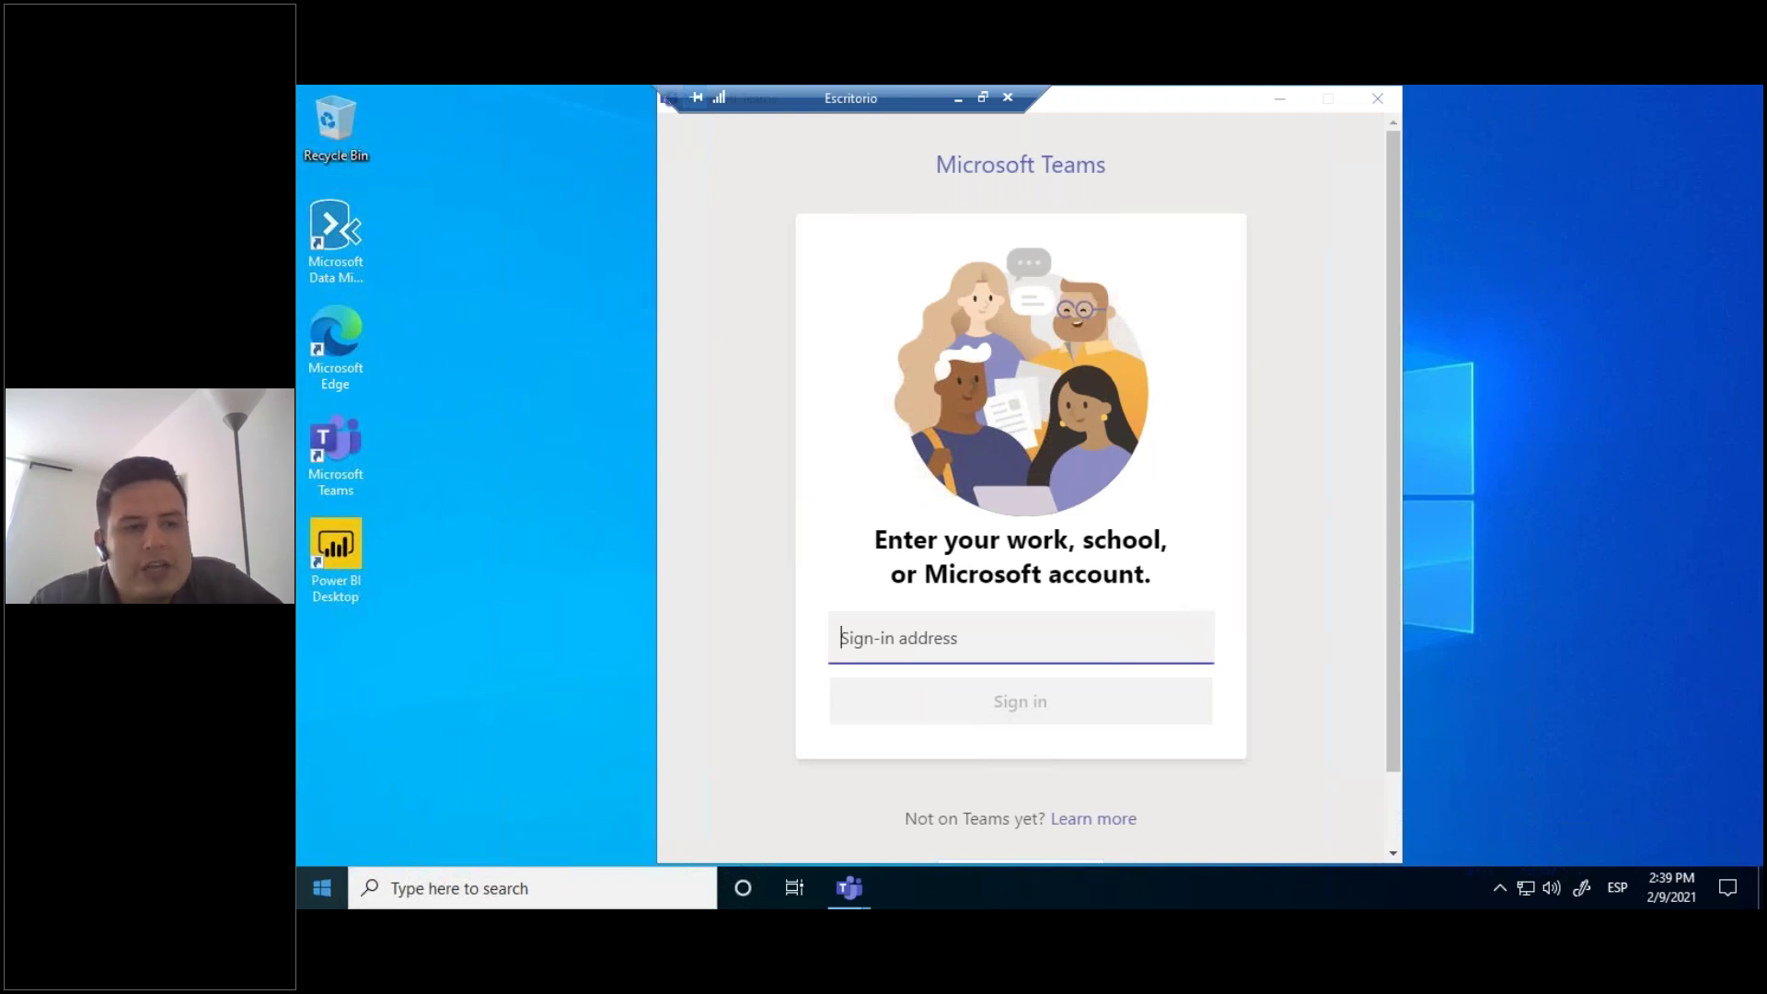
{"action": "right_click", "coordinate": [331, 889]}
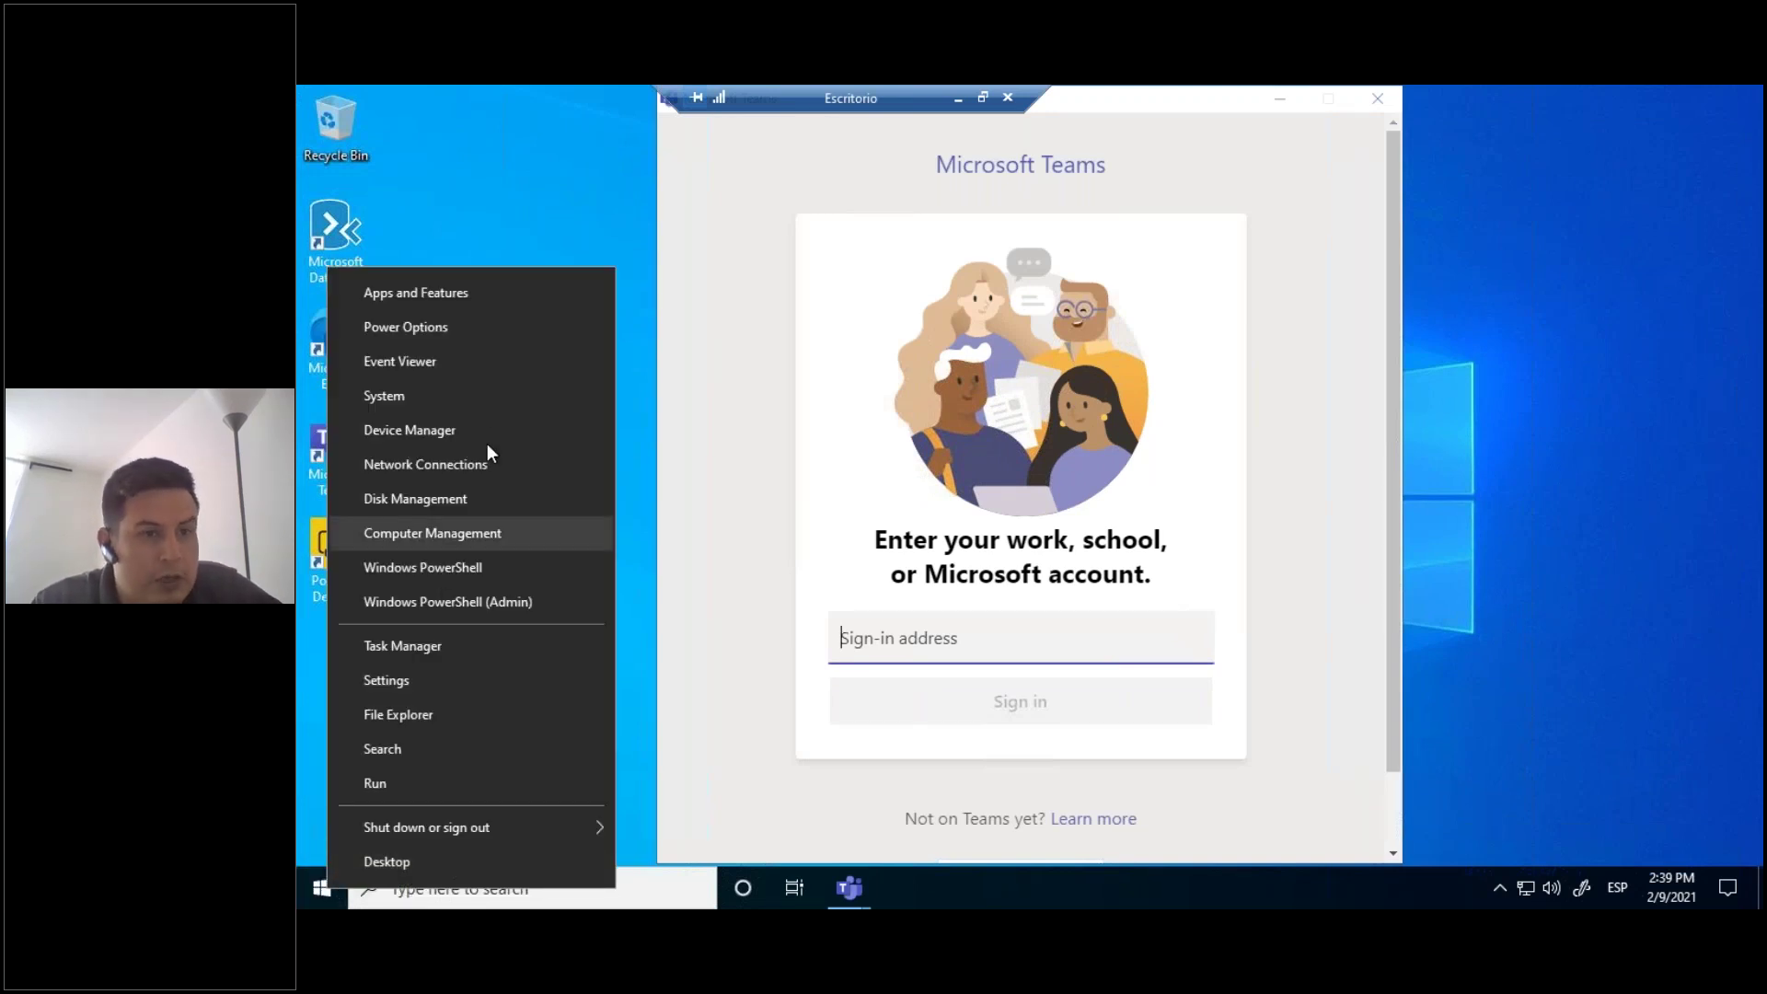
{"action": "left_click", "coordinate": [446, 403]}
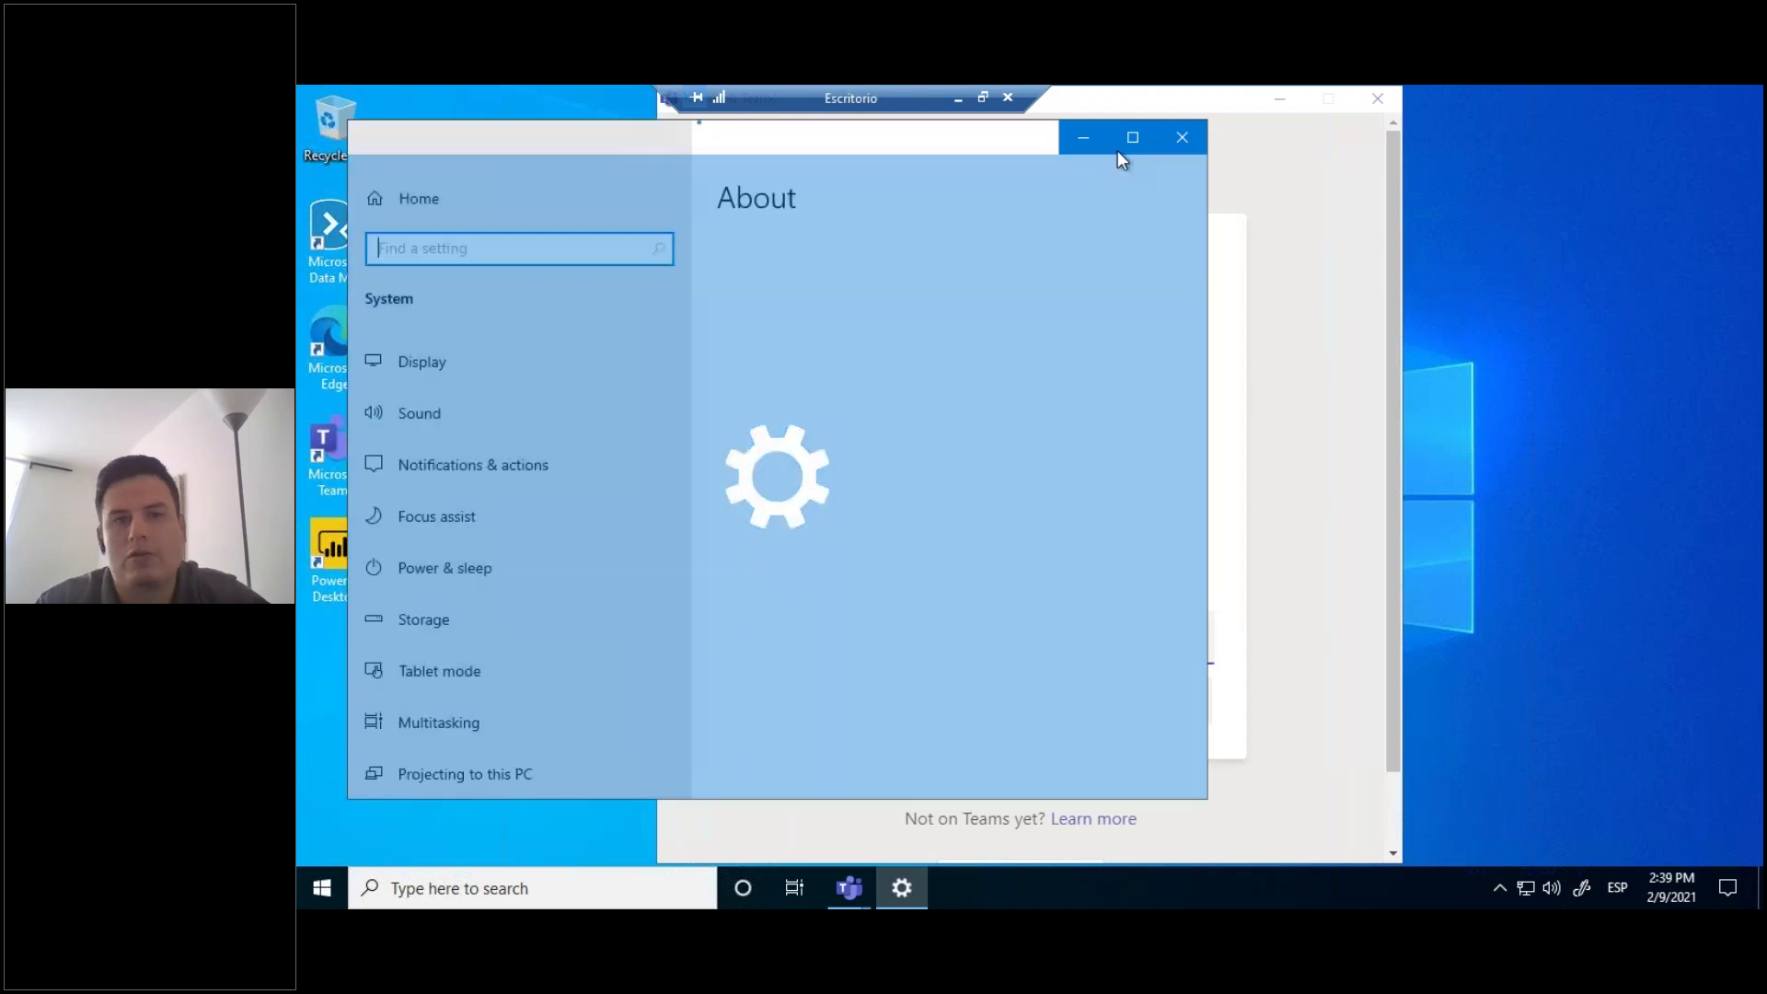
{"action": "left_click", "coordinate": [1133, 138]}
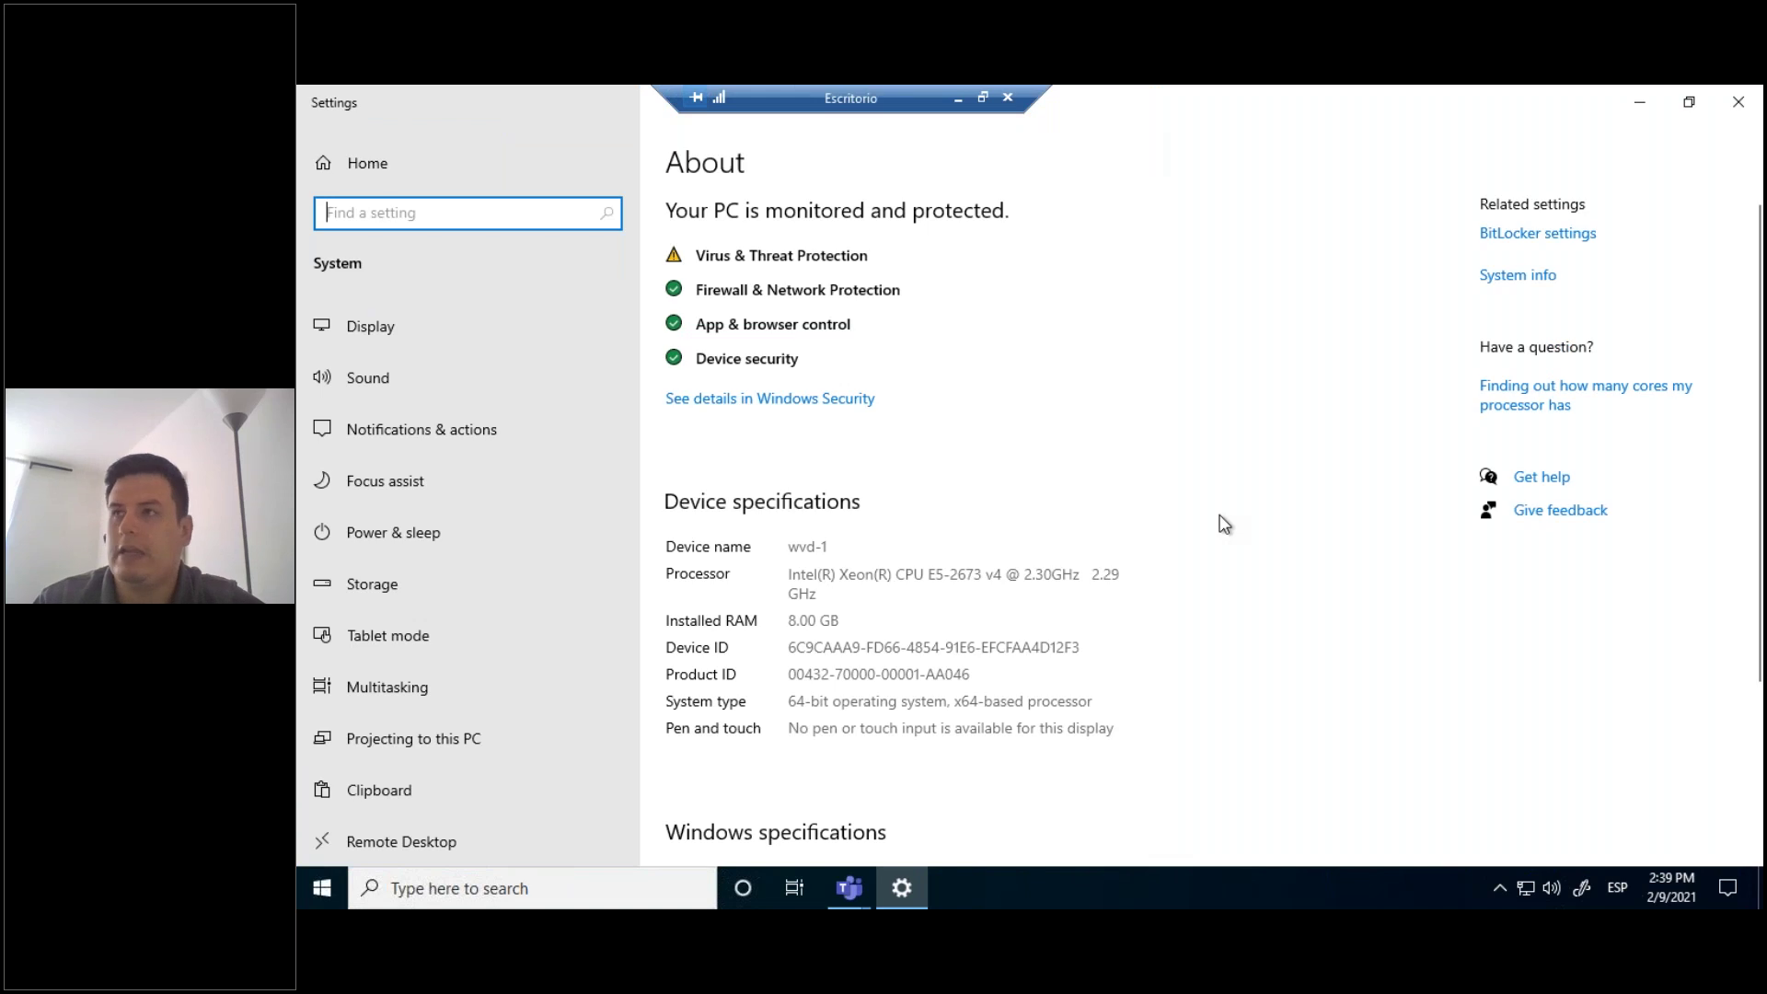
{"action": "left_click", "coordinate": [812, 622]}
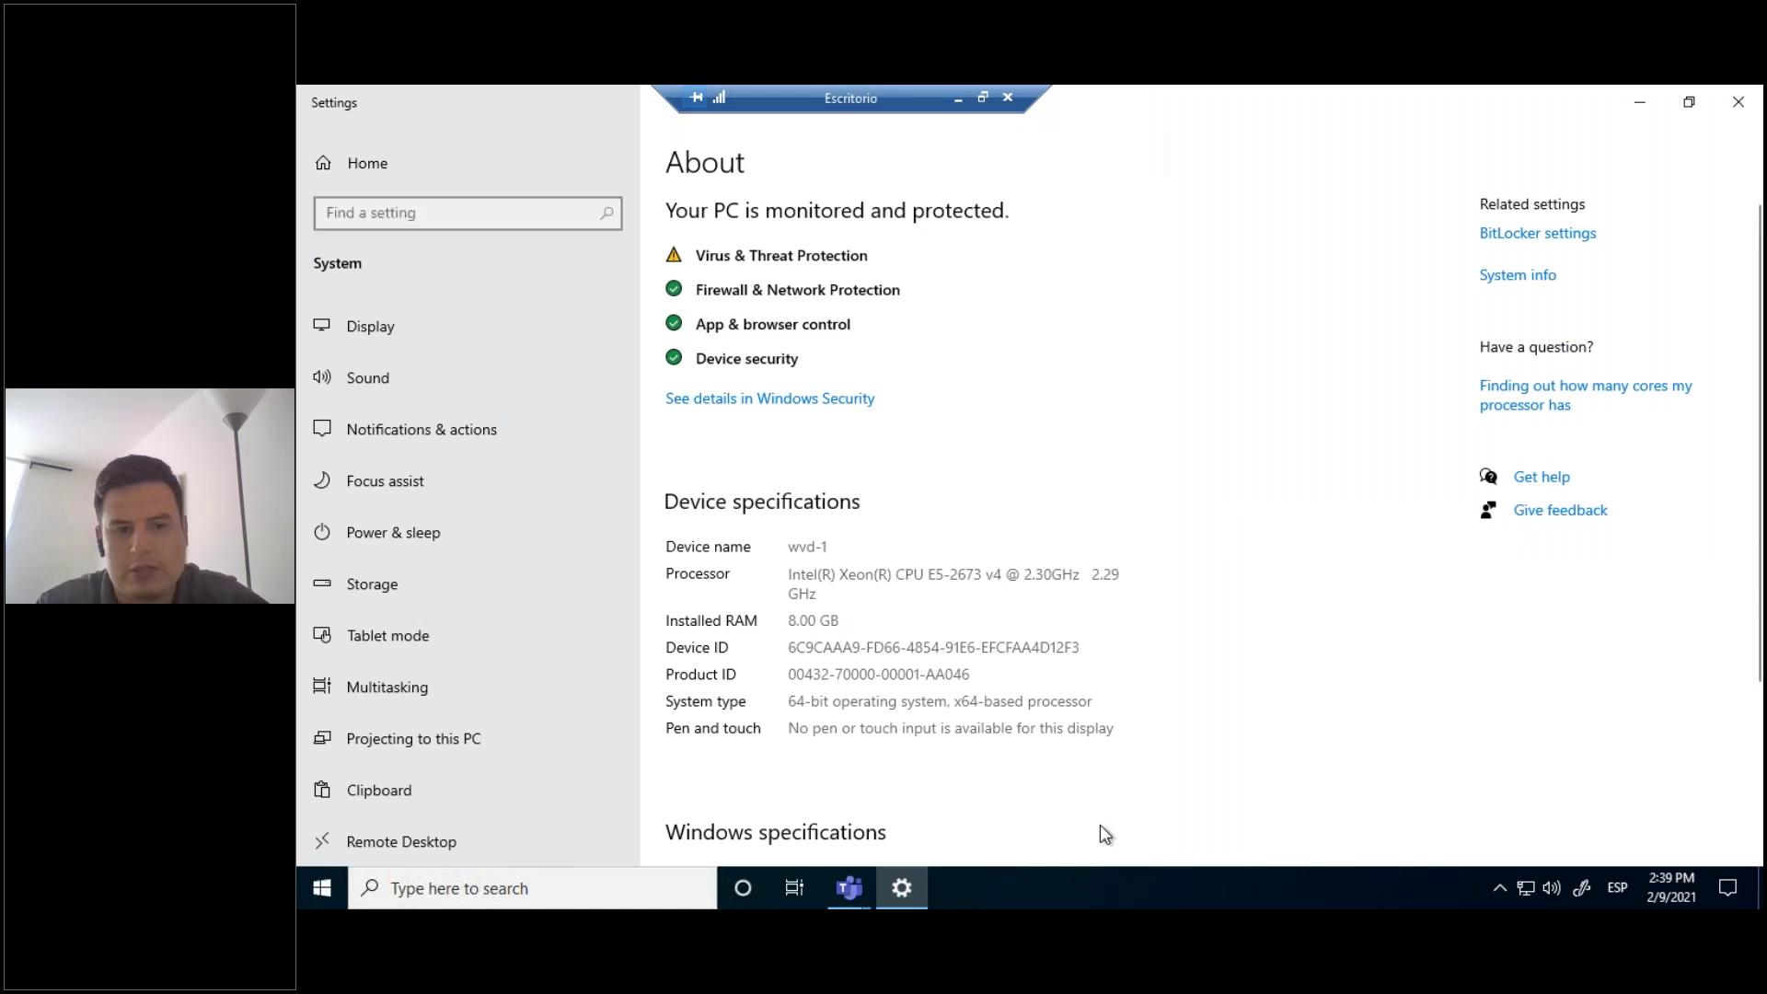
Step: Check the CPU and memory performance of the remote machine in Task Manager and close it
{"action": "right_click", "coordinate": [1112, 877]}
{"action": "left_click", "coordinate": [1178, 775]}
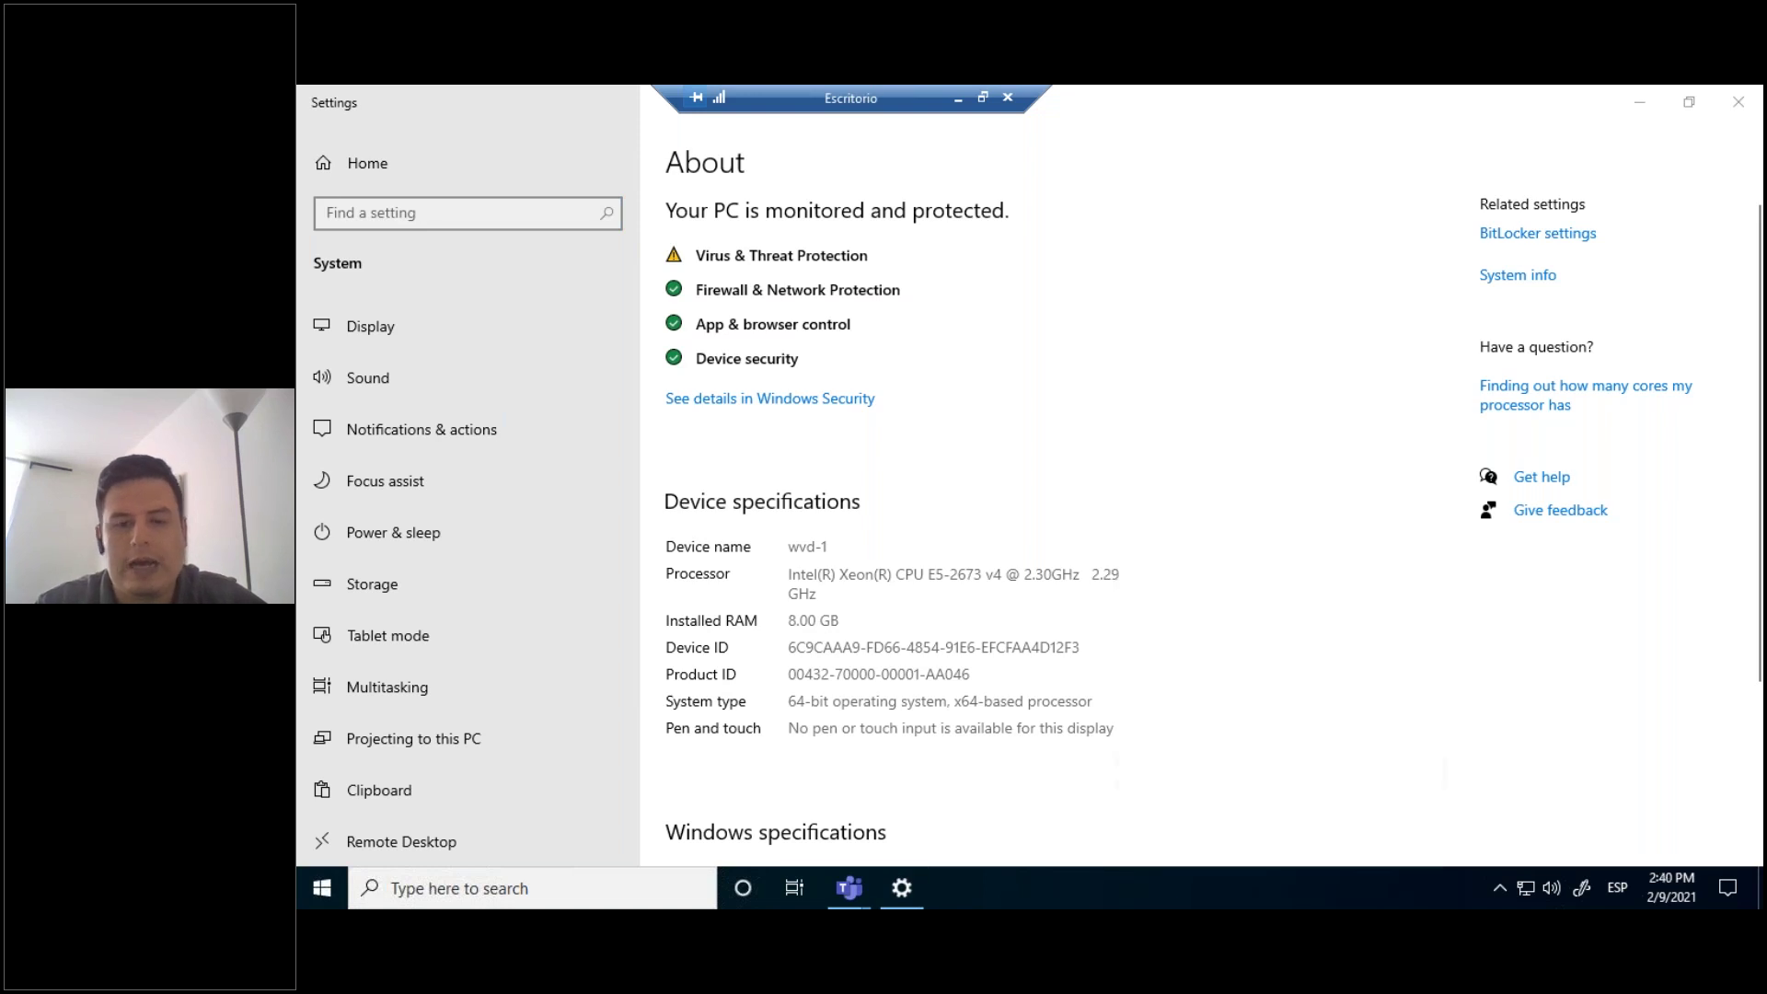
{"action": "left_click", "coordinate": [1025, 225]}
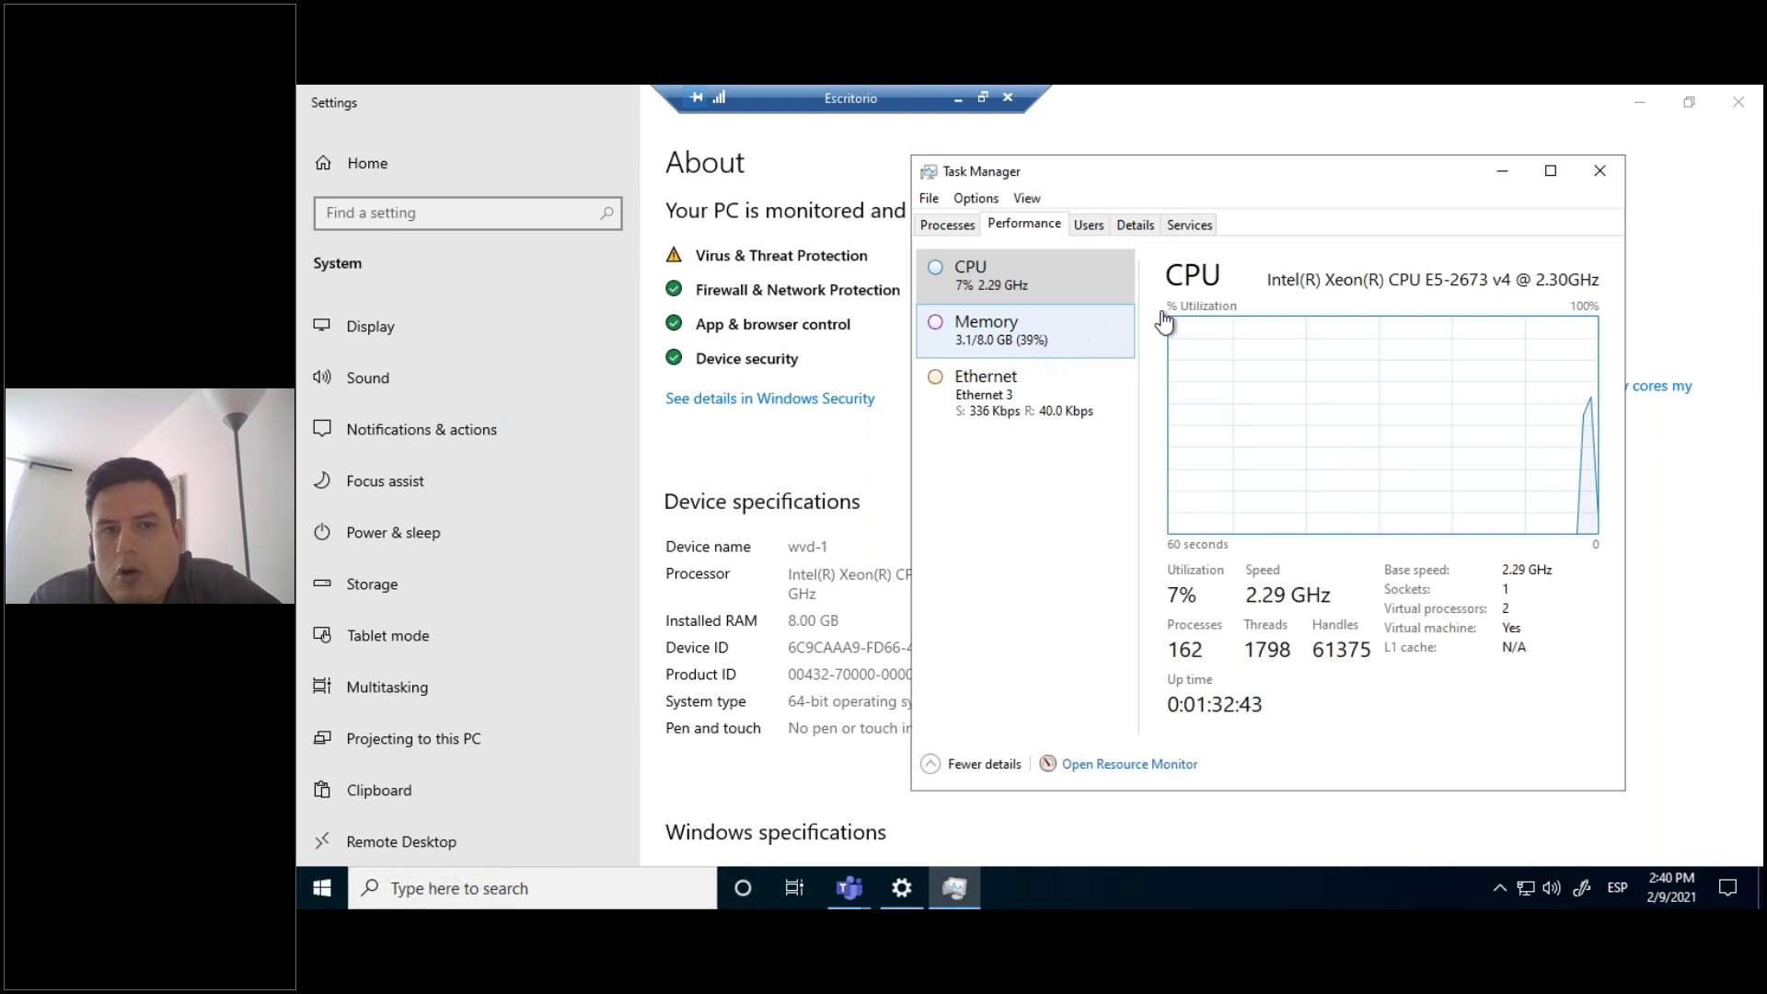
{"action": "left_click", "coordinate": [1009, 344]}
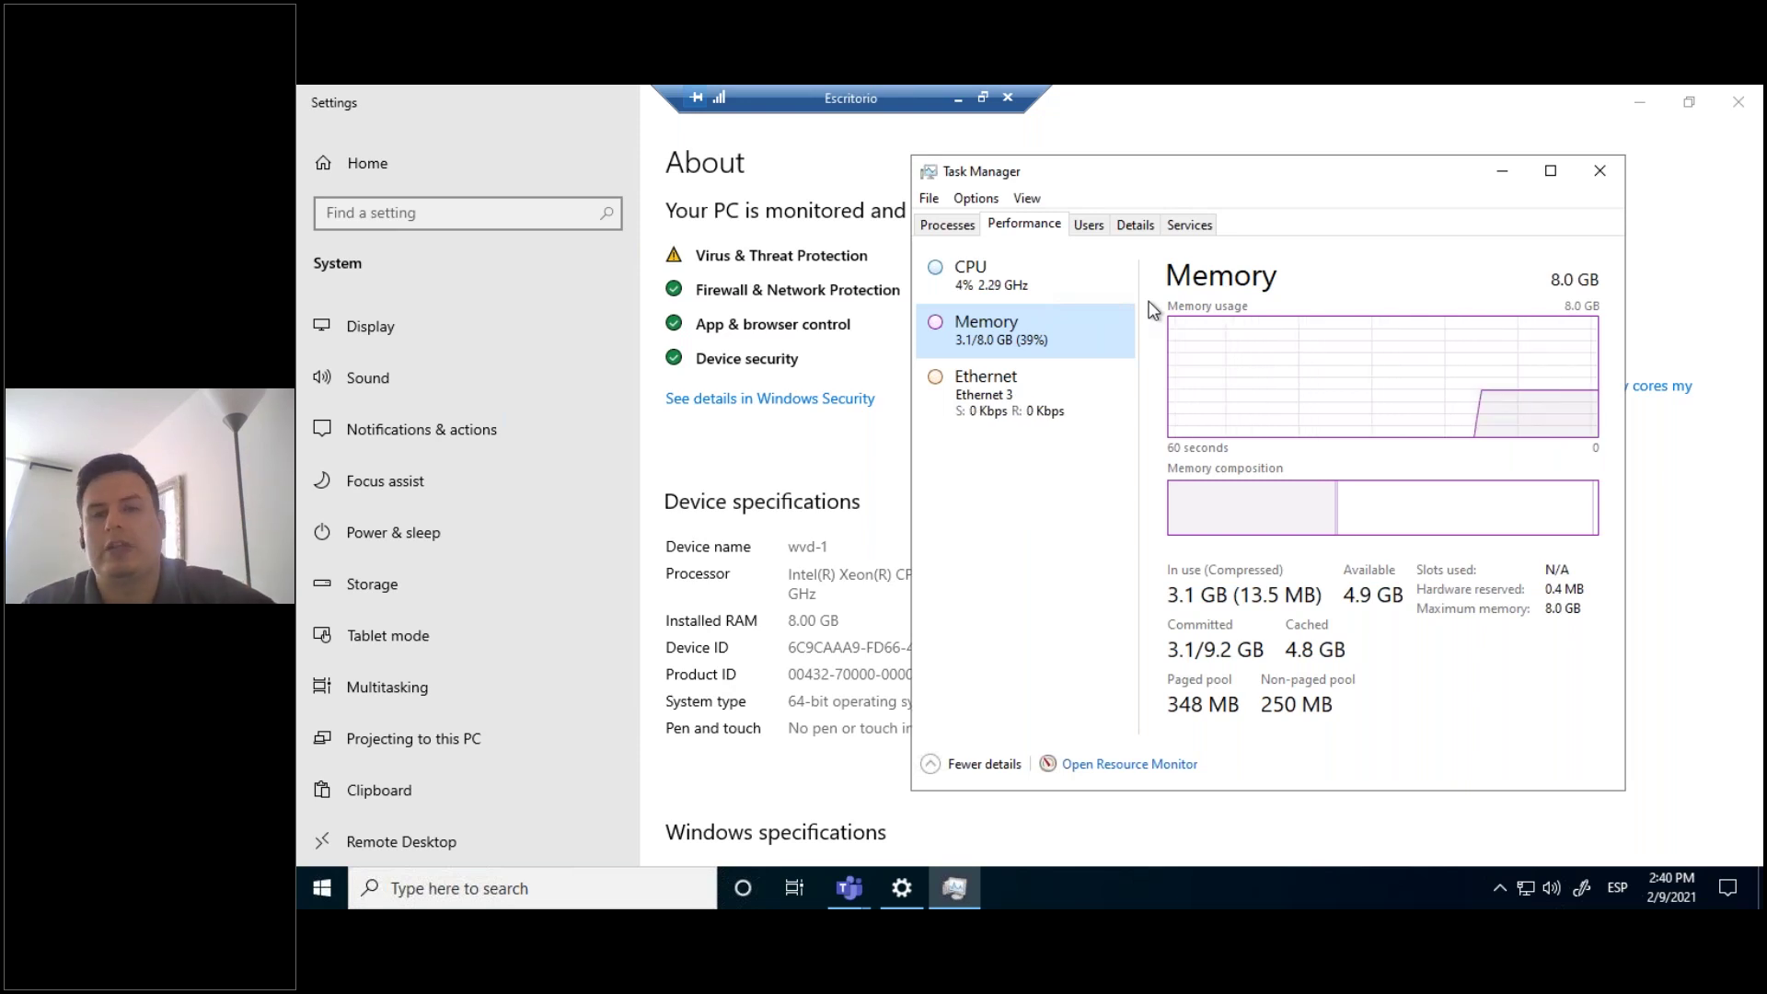
{"action": "left_click", "coordinate": [1600, 172]}
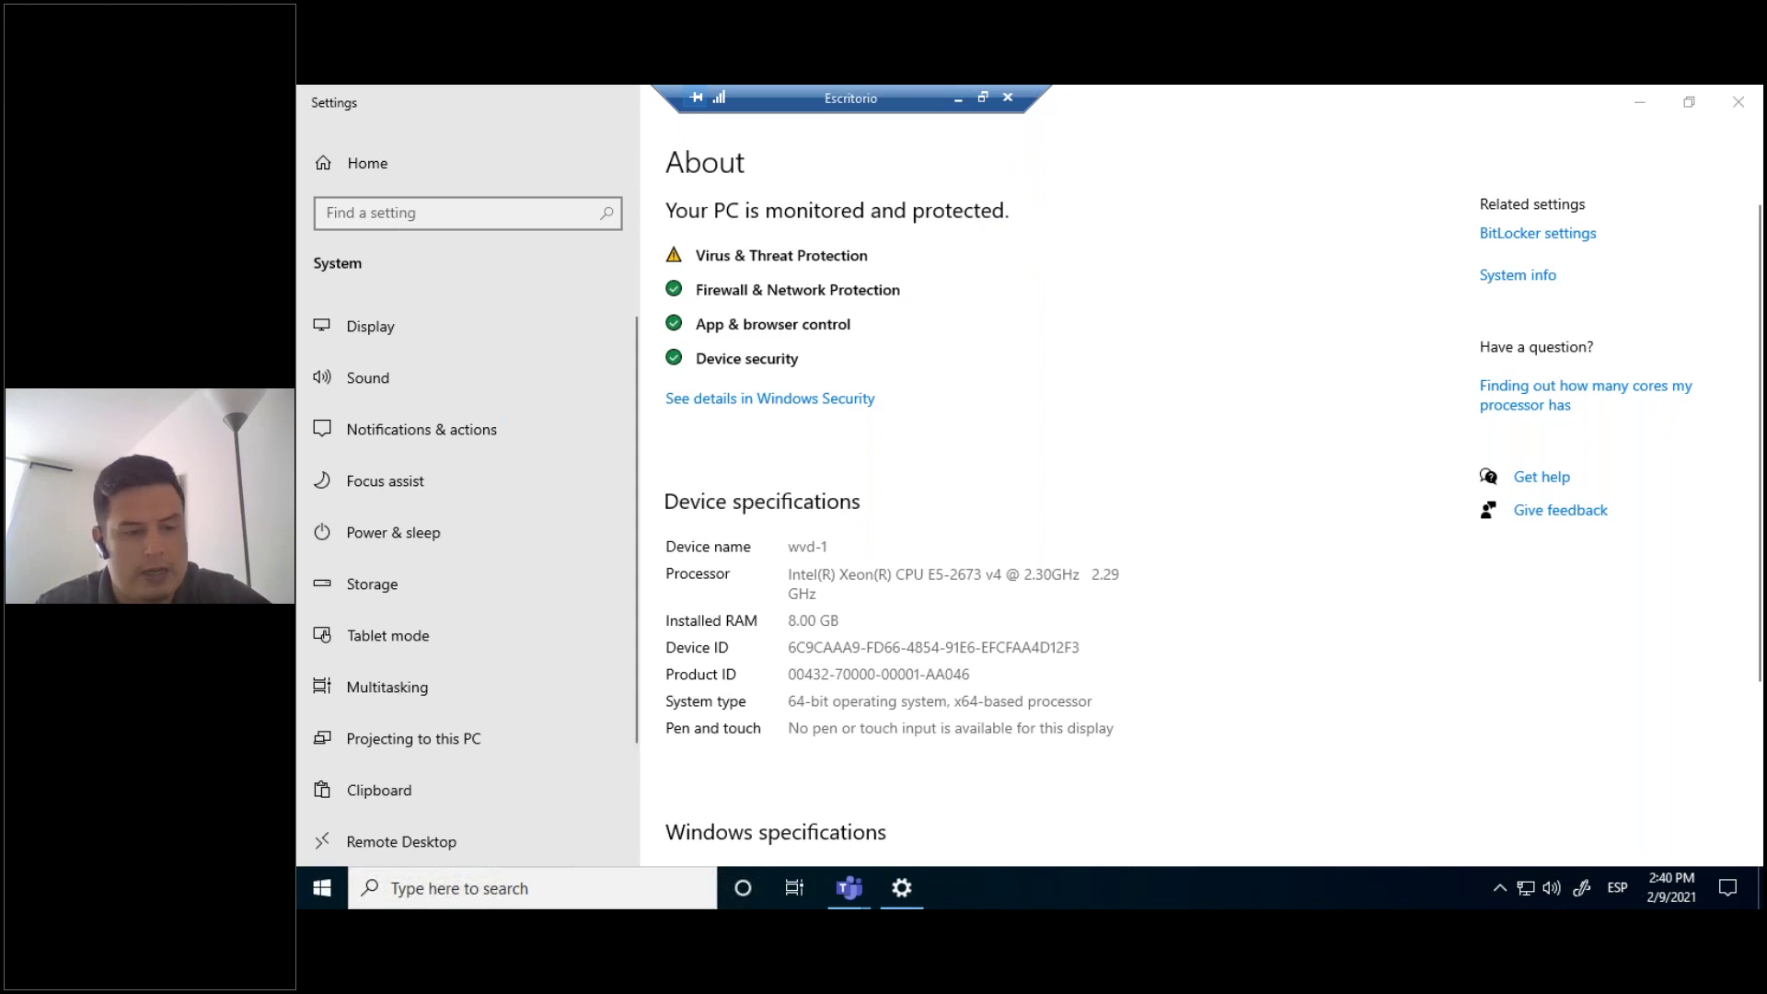
Step: Run hostname in a Command Prompt on the remote machine and highlight the returned name
{"action": "key", "text": "super"}
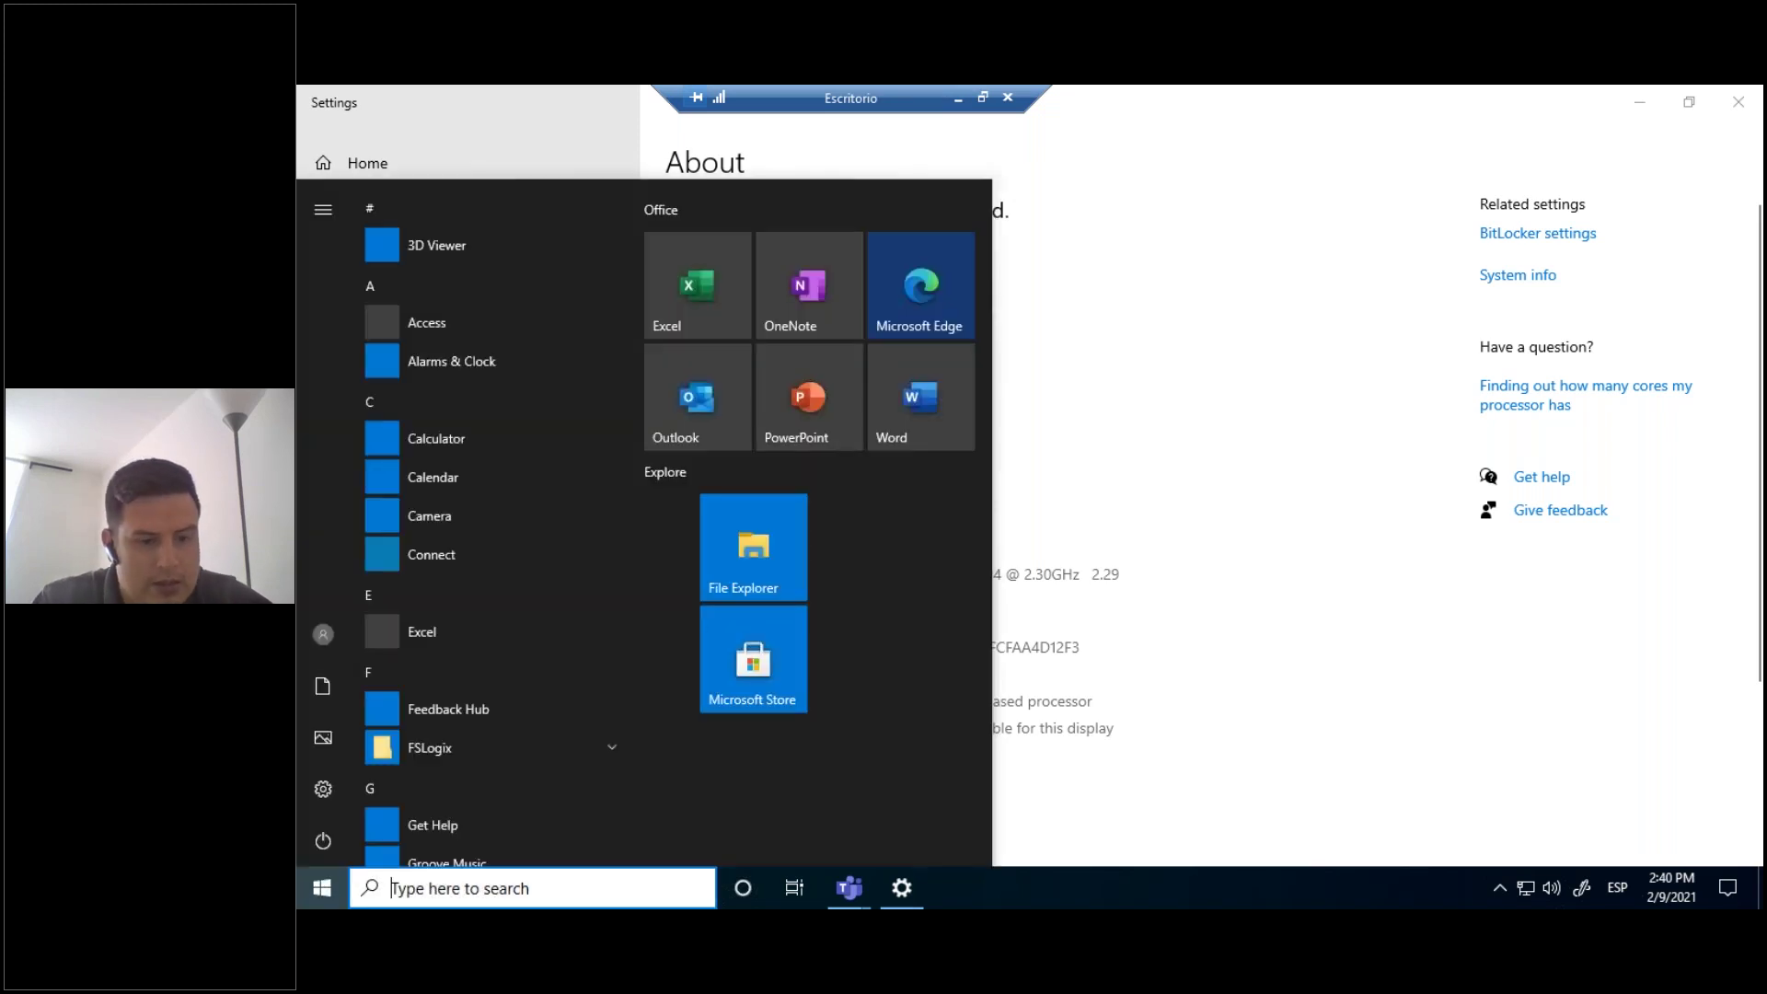
{"action": "type", "text": "cmd"}
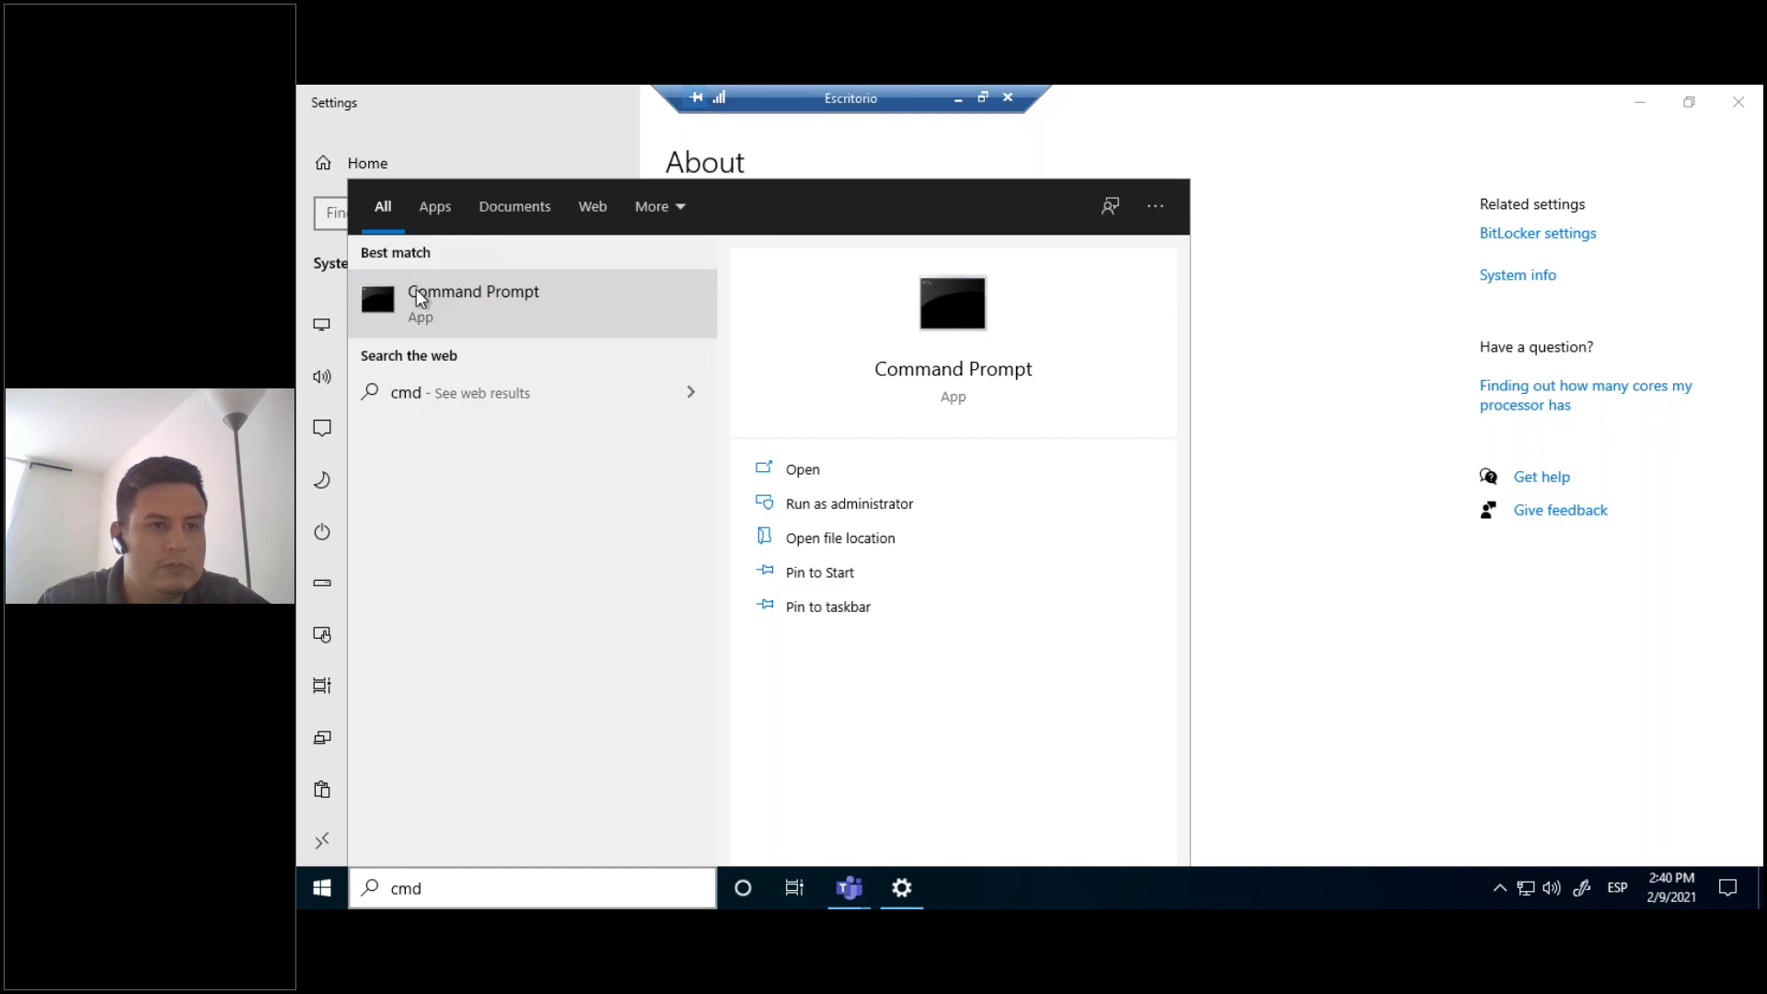
{"action": "left_click", "coordinate": [416, 293]}
{"action": "type", "text": "hostname"}
{"action": "key", "text": "Return"}
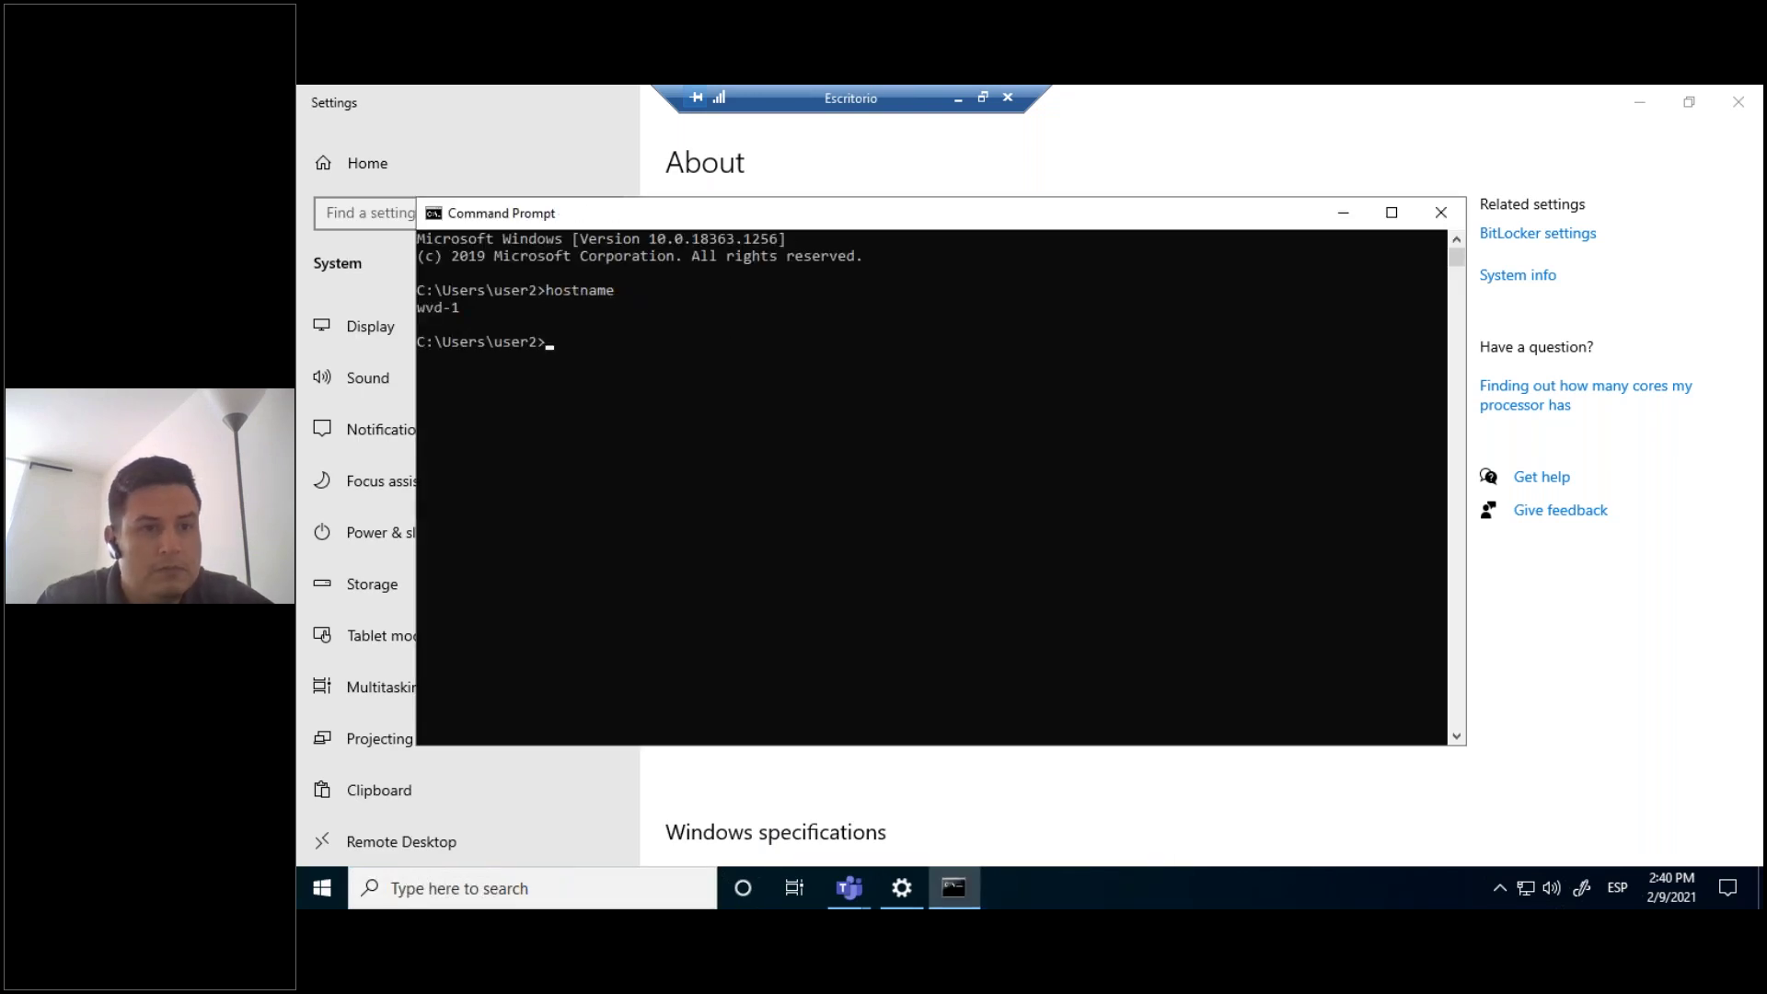
{"action": "left_click", "coordinate": [429, 305]}
Step: Switch to the Azure portal in Edge and view the overview of the virtual machine wvd-1
{"action": "left_click", "coordinate": [958, 98]}
{"action": "mouse_move", "coordinate": [586, 887]}
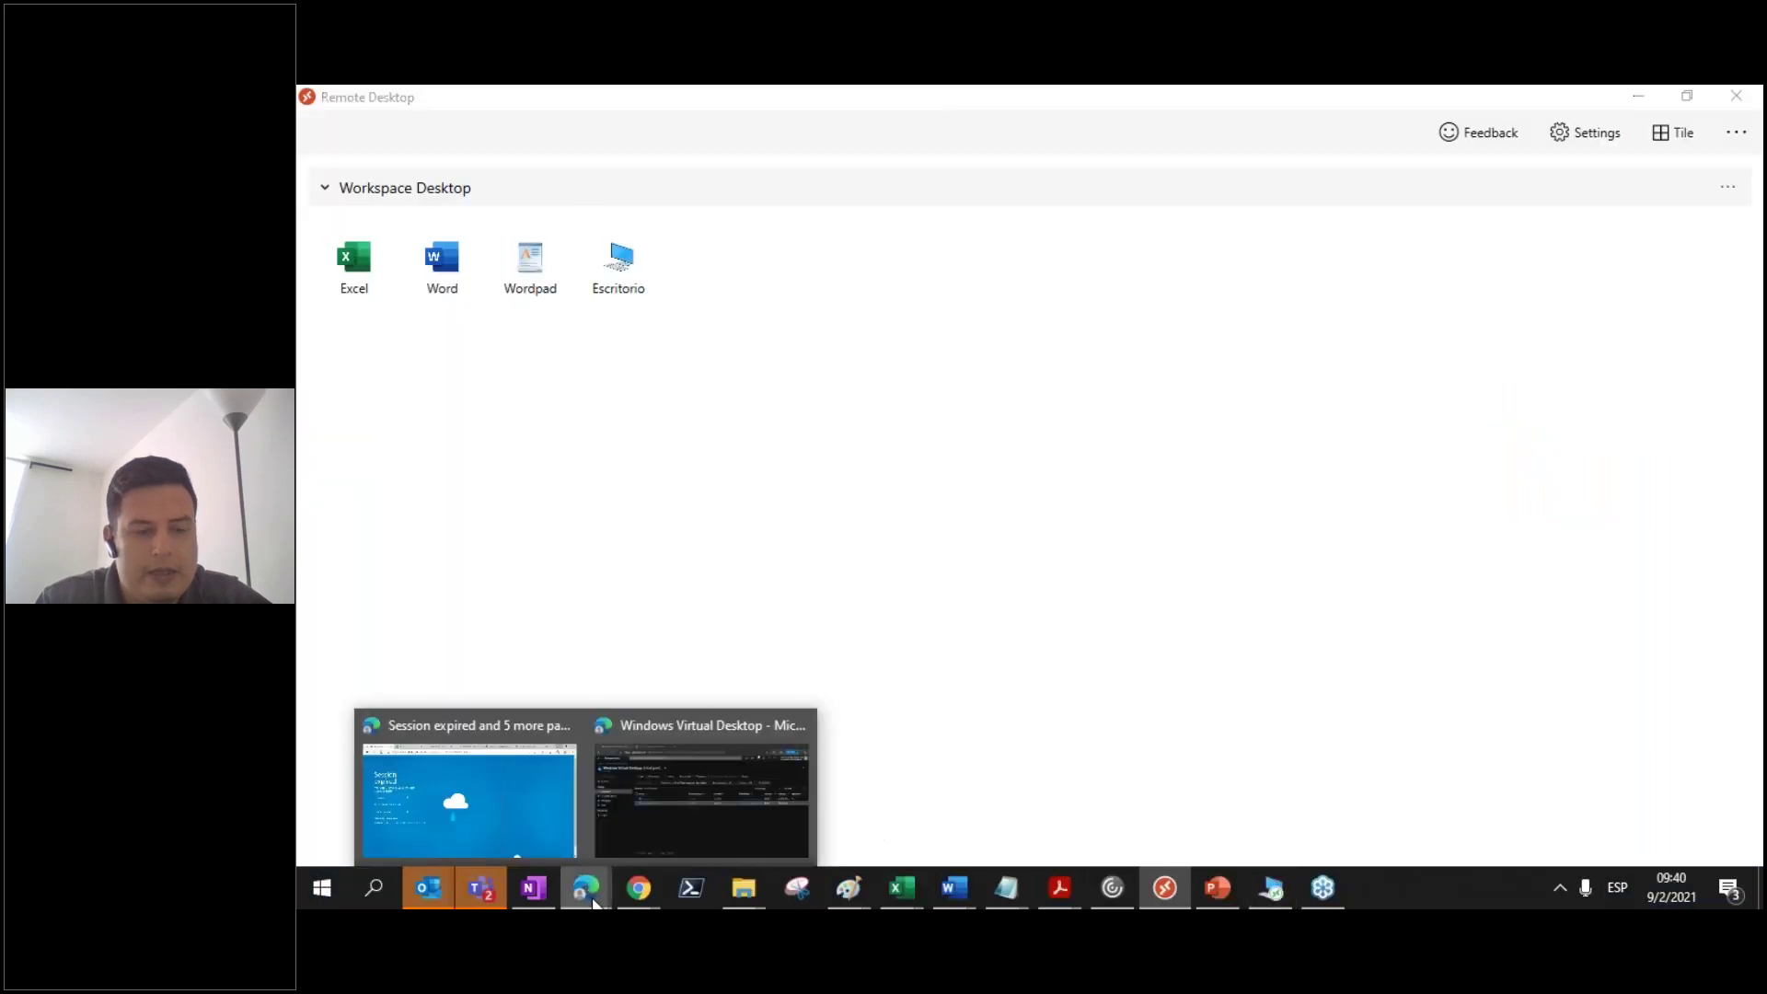
{"action": "left_click", "coordinate": [675, 829]}
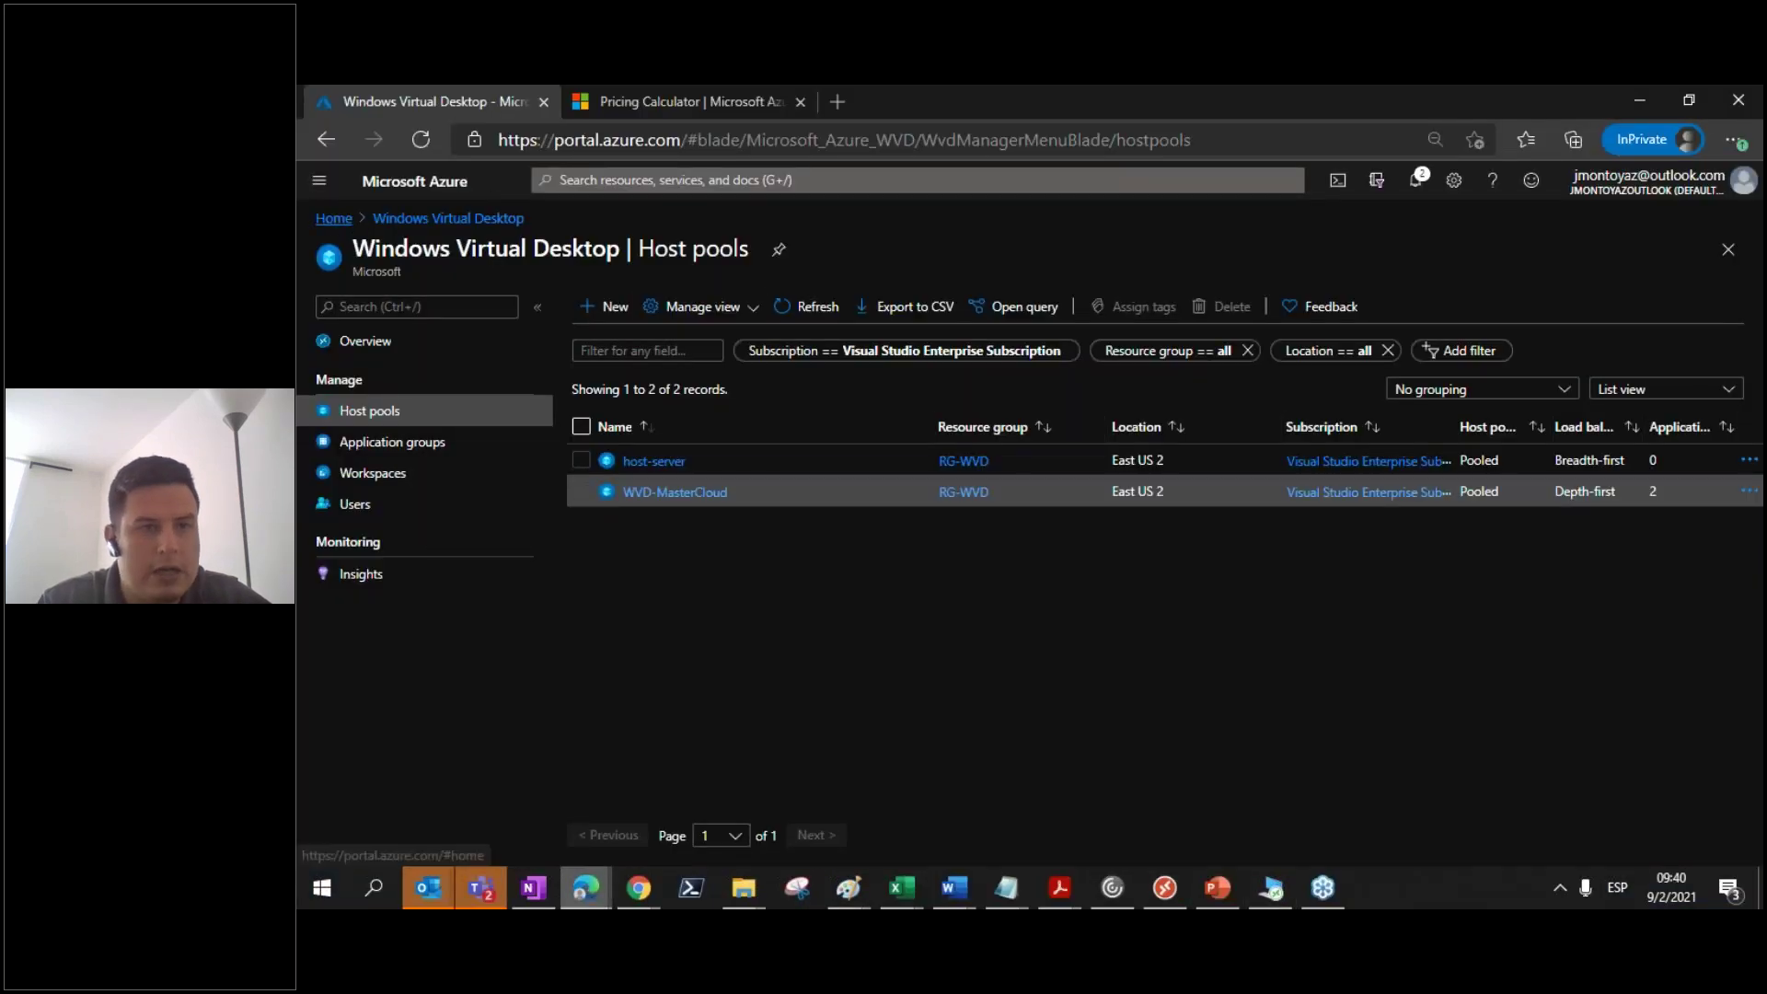
{"action": "left_click", "coordinate": [345, 221]}
{"action": "left_click", "coordinate": [751, 311]}
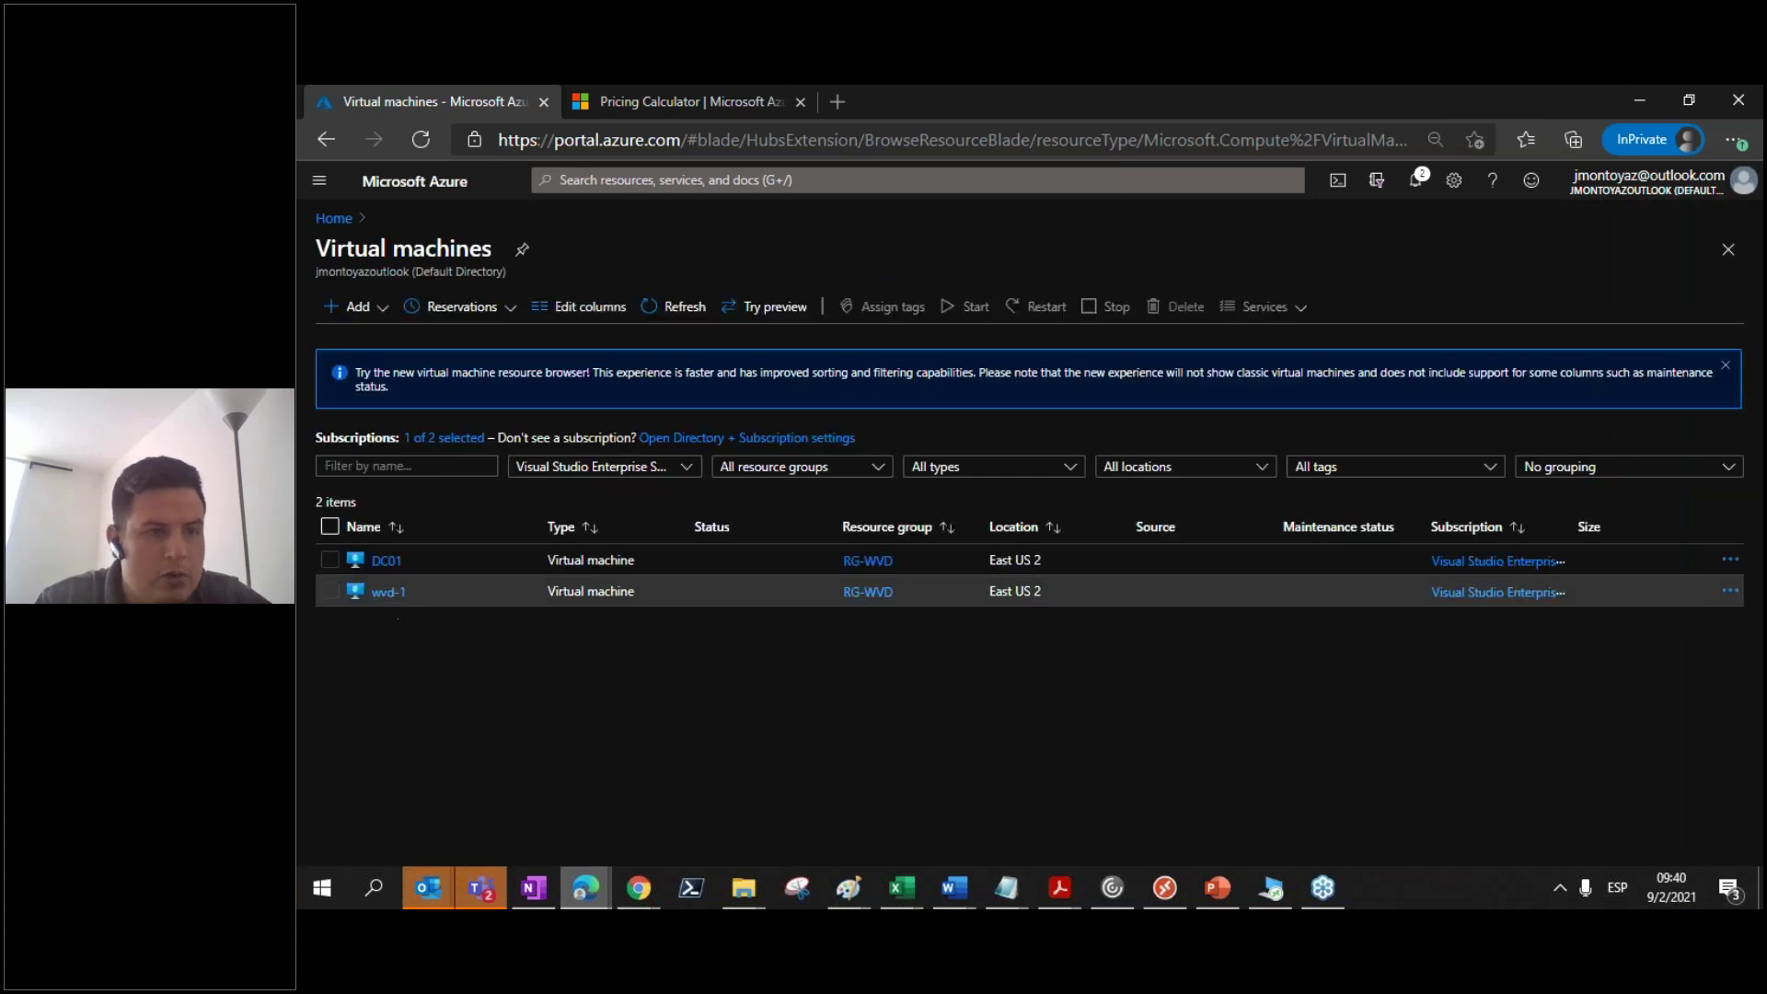
{"action": "left_click", "coordinate": [387, 592]}
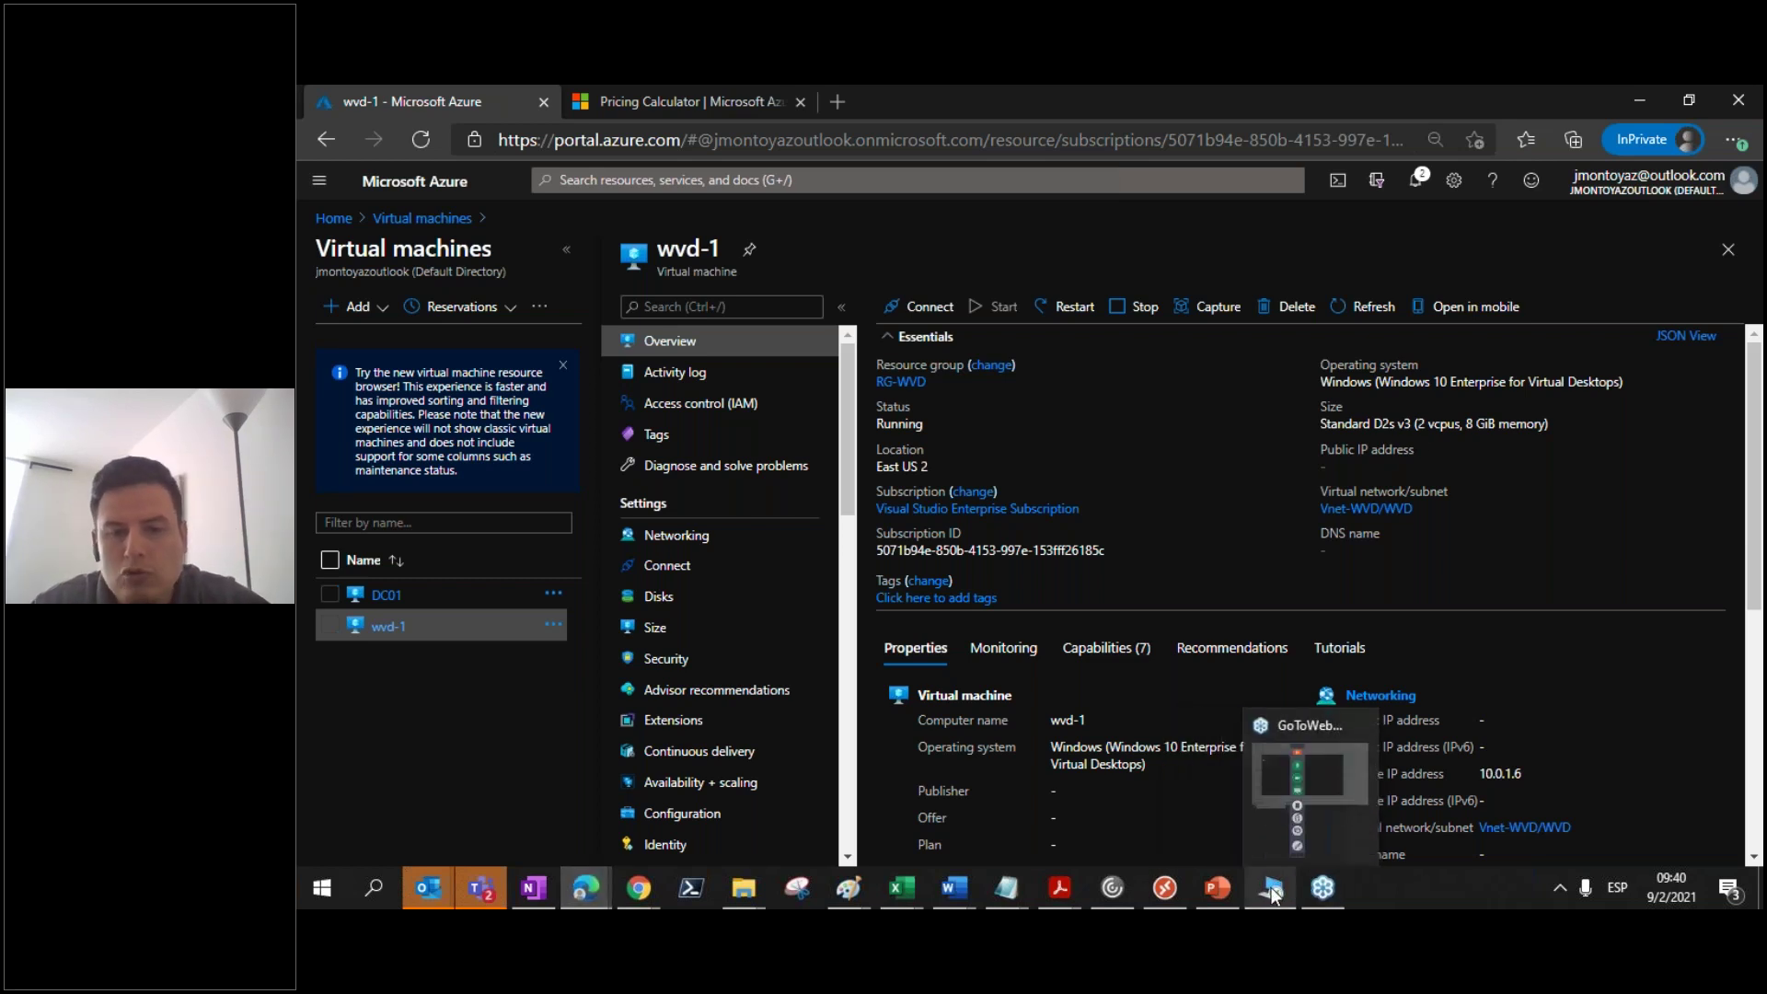
Step: Return to the Escritorio remote session and check its memory performance in Task Manager
{"action": "left_click", "coordinate": [1268, 803]}
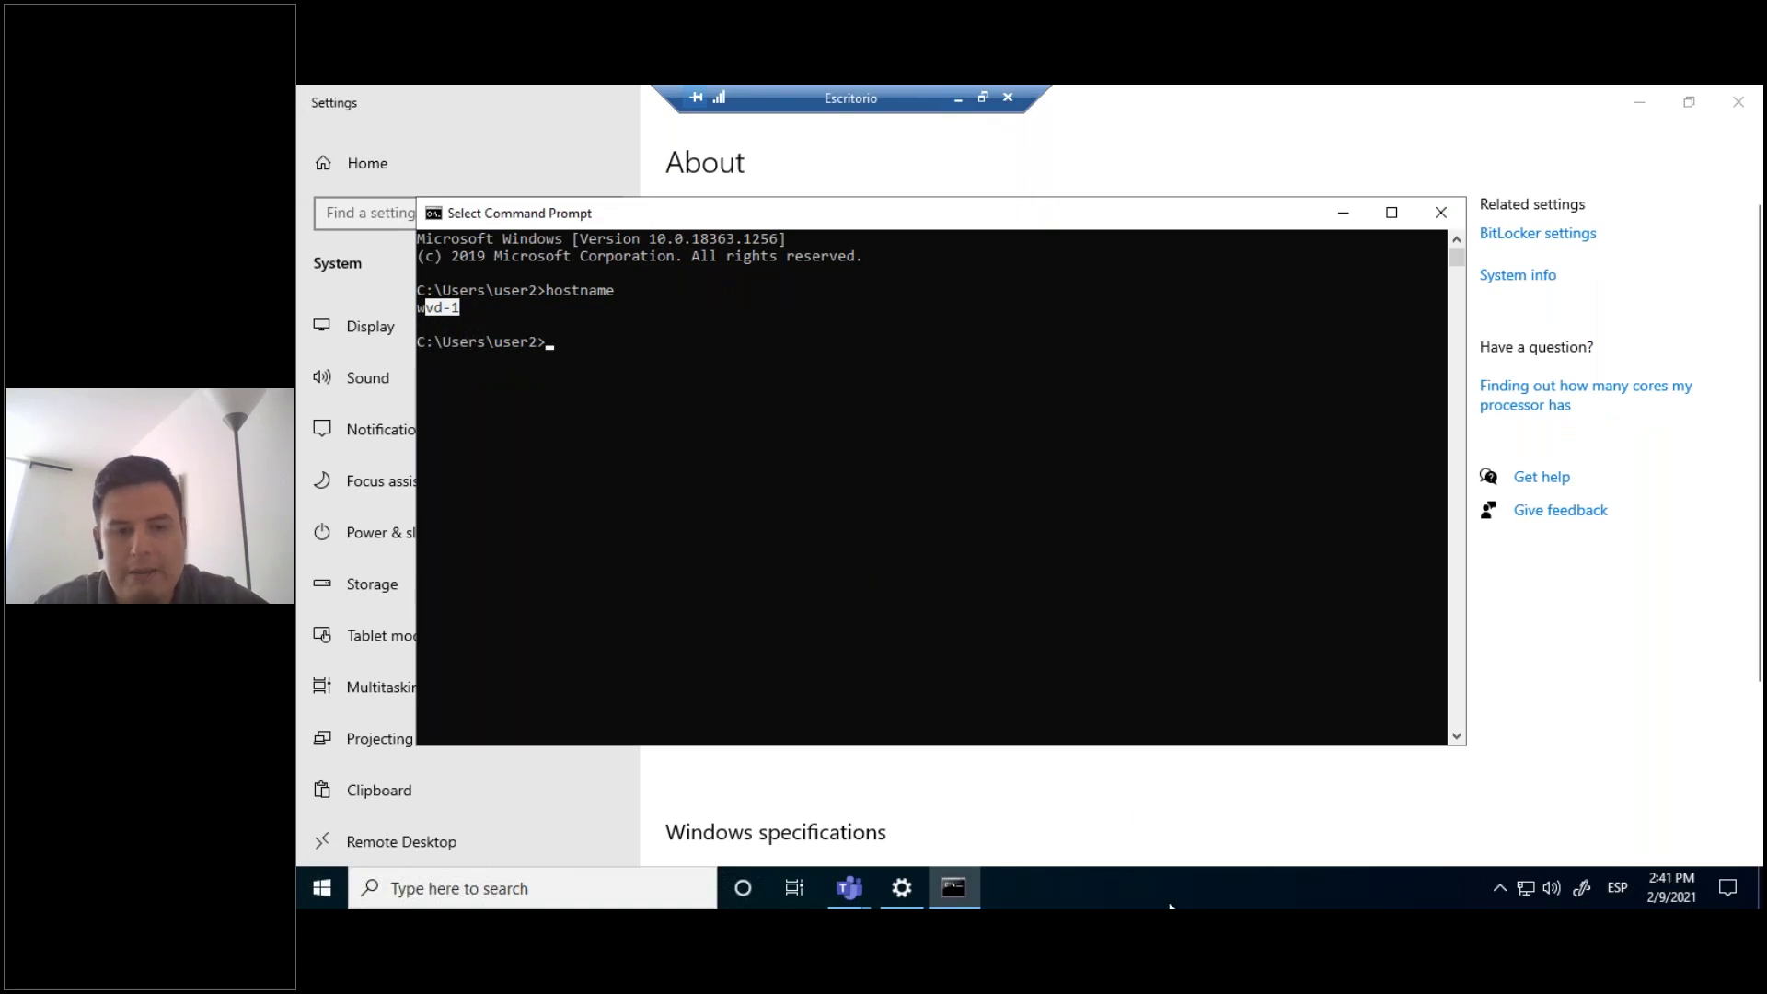
{"action": "right_click", "coordinate": [1099, 904]}
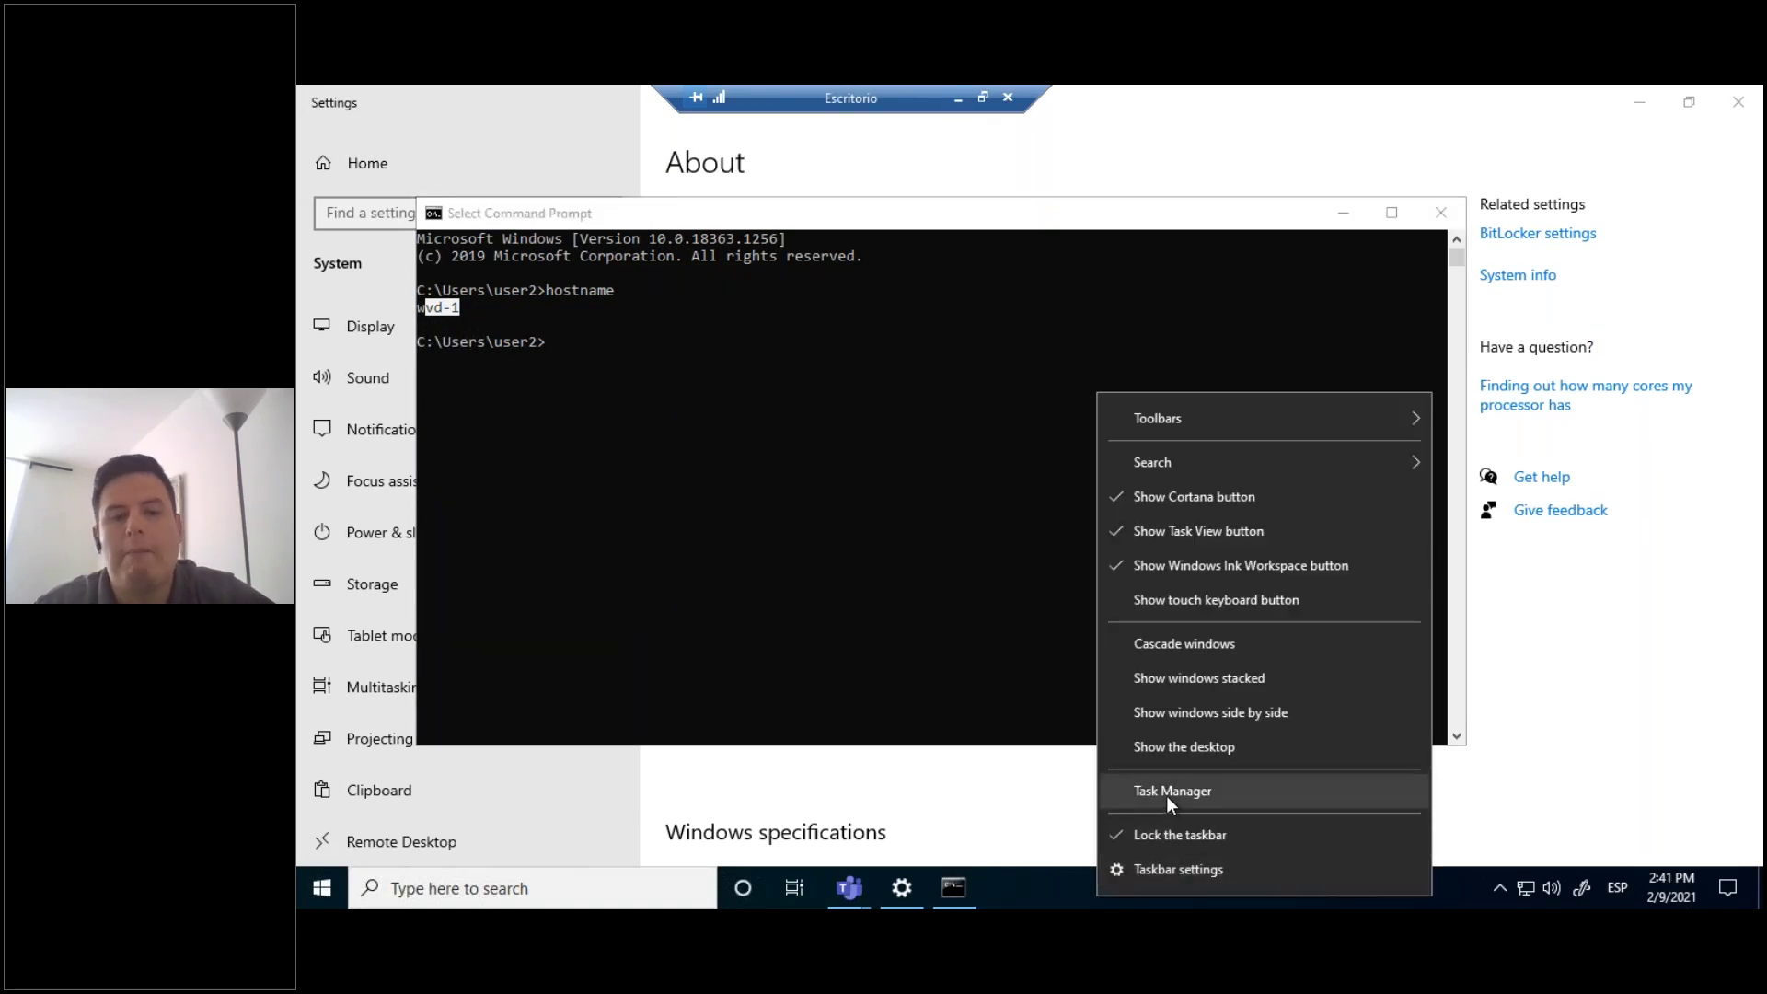
{"action": "left_click", "coordinate": [1113, 791]}
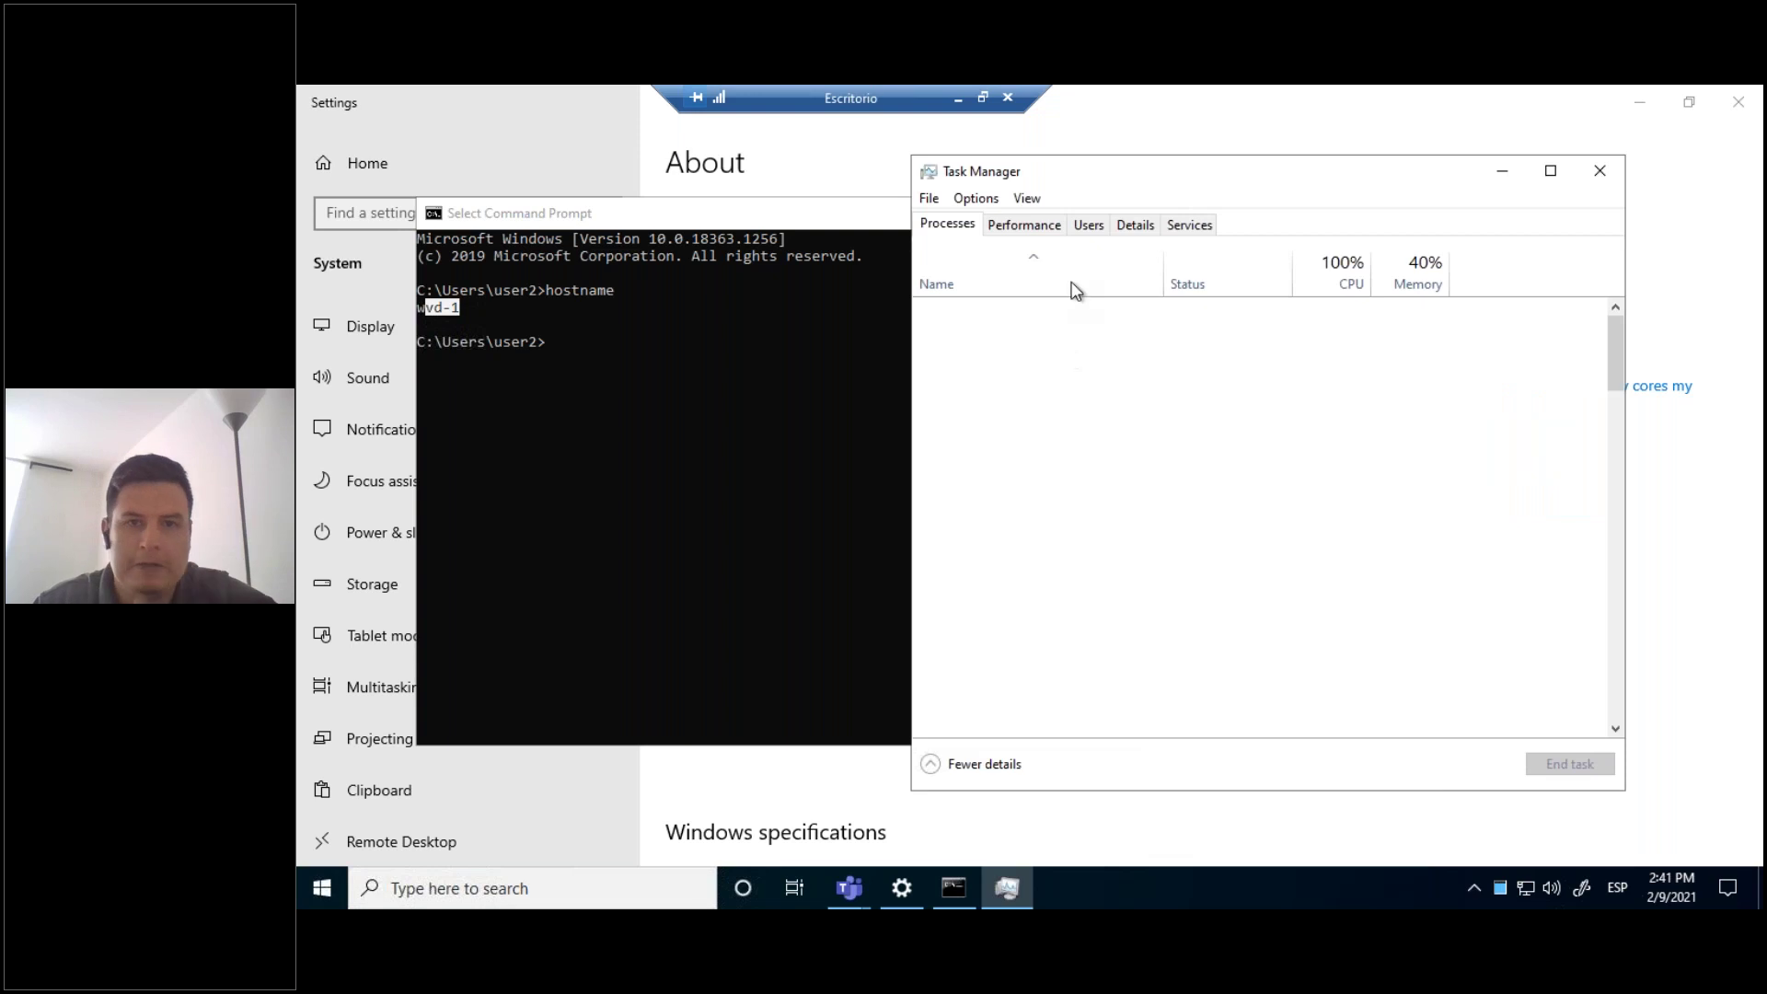
{"action": "left_click", "coordinate": [1019, 234]}
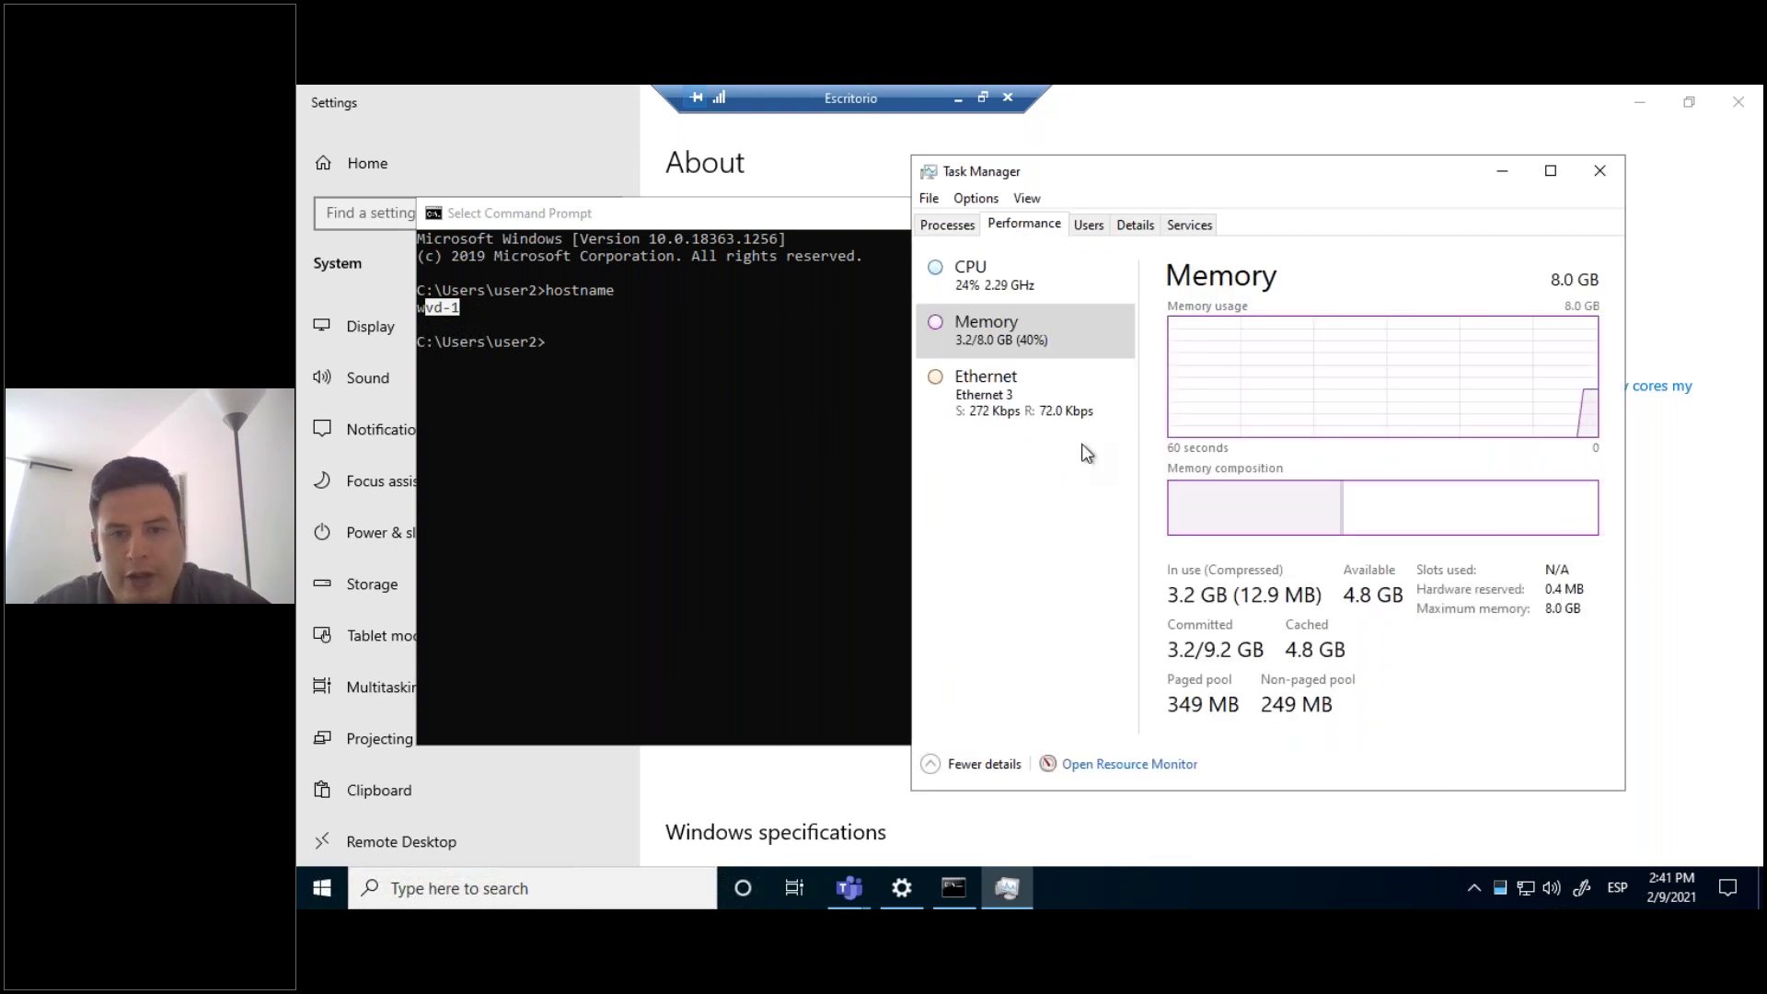
Step: Go back to the Azure portal and highlight the memory amount in the size of wvd-1
{"action": "left_click", "coordinate": [958, 98]}
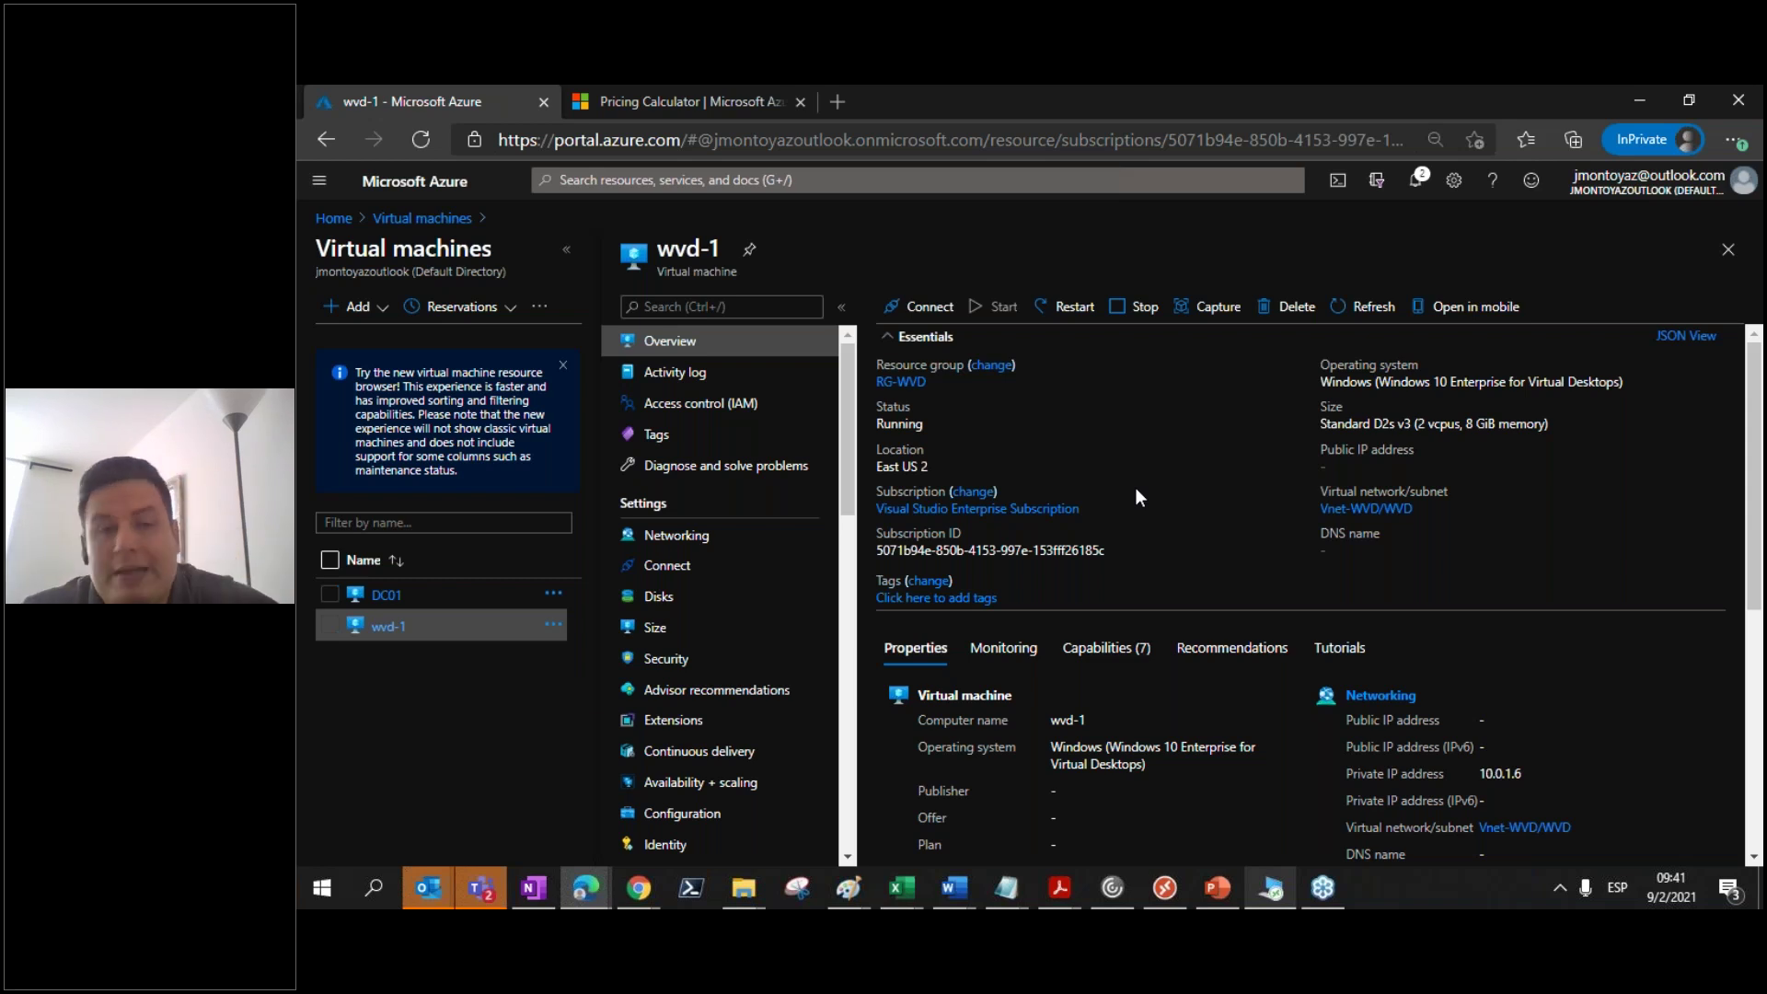
{"action": "left_click_drag", "start_coordinate": [1530, 424], "coordinate": [1457, 423]}
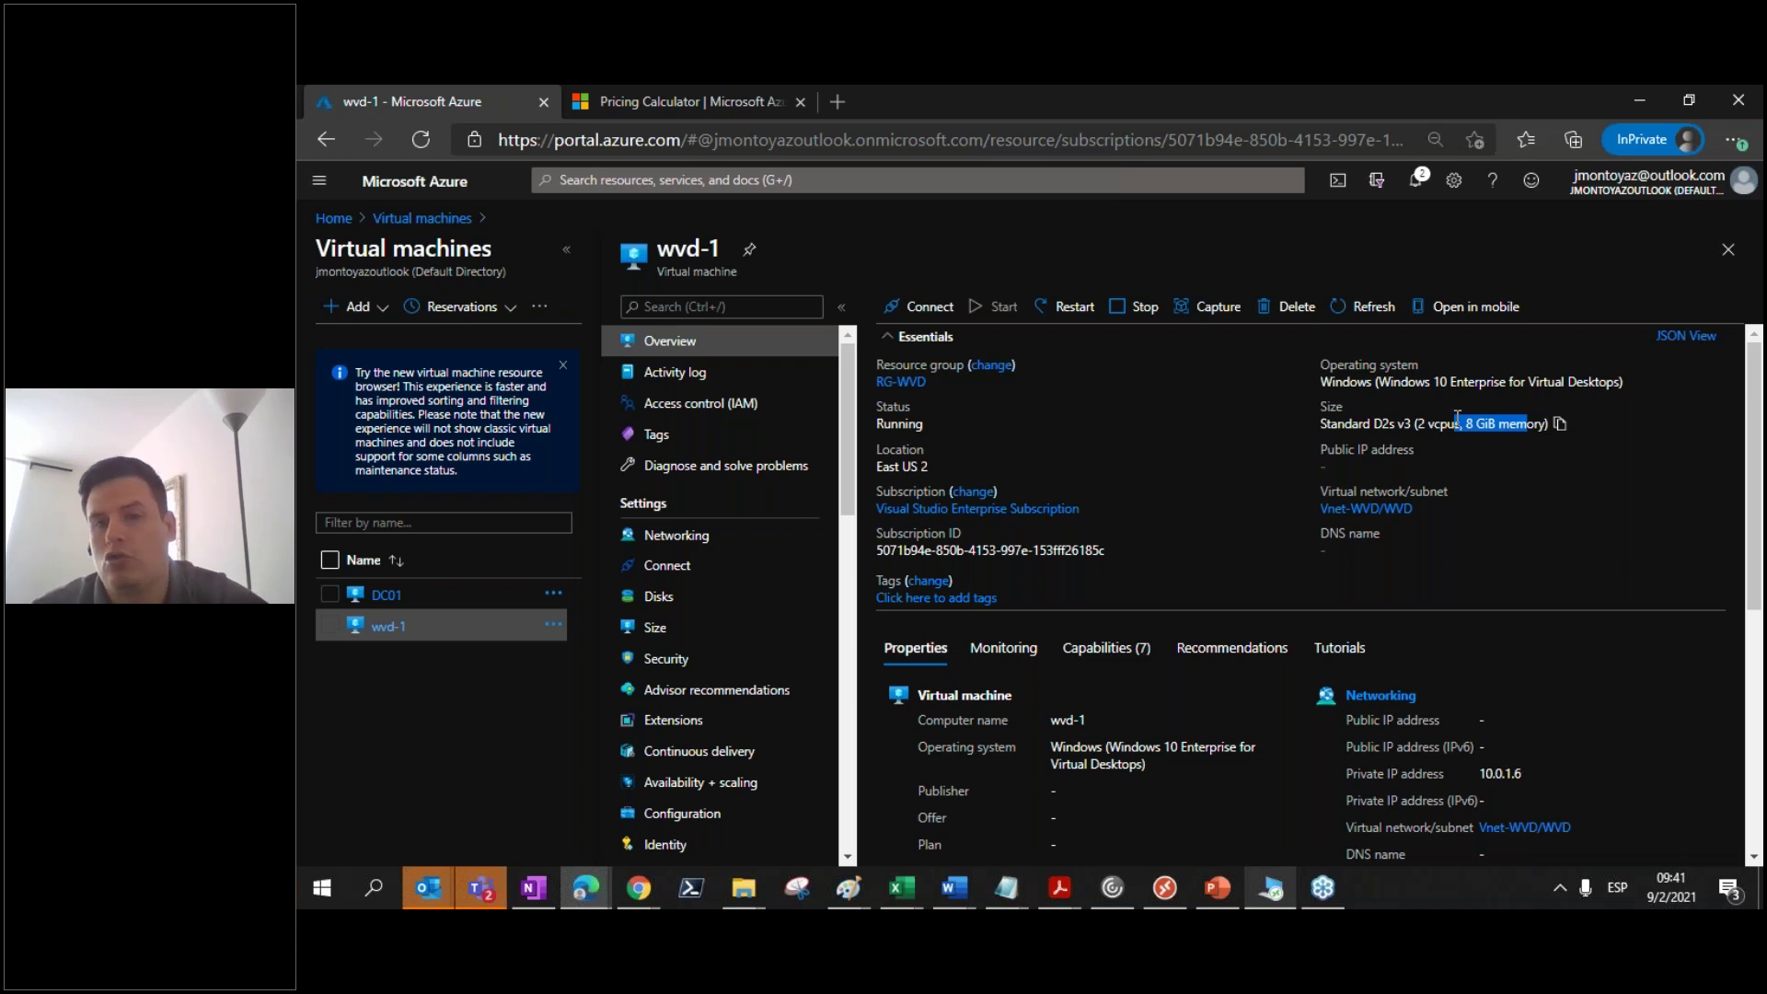
{"action": "left_click", "coordinate": [1467, 424]}
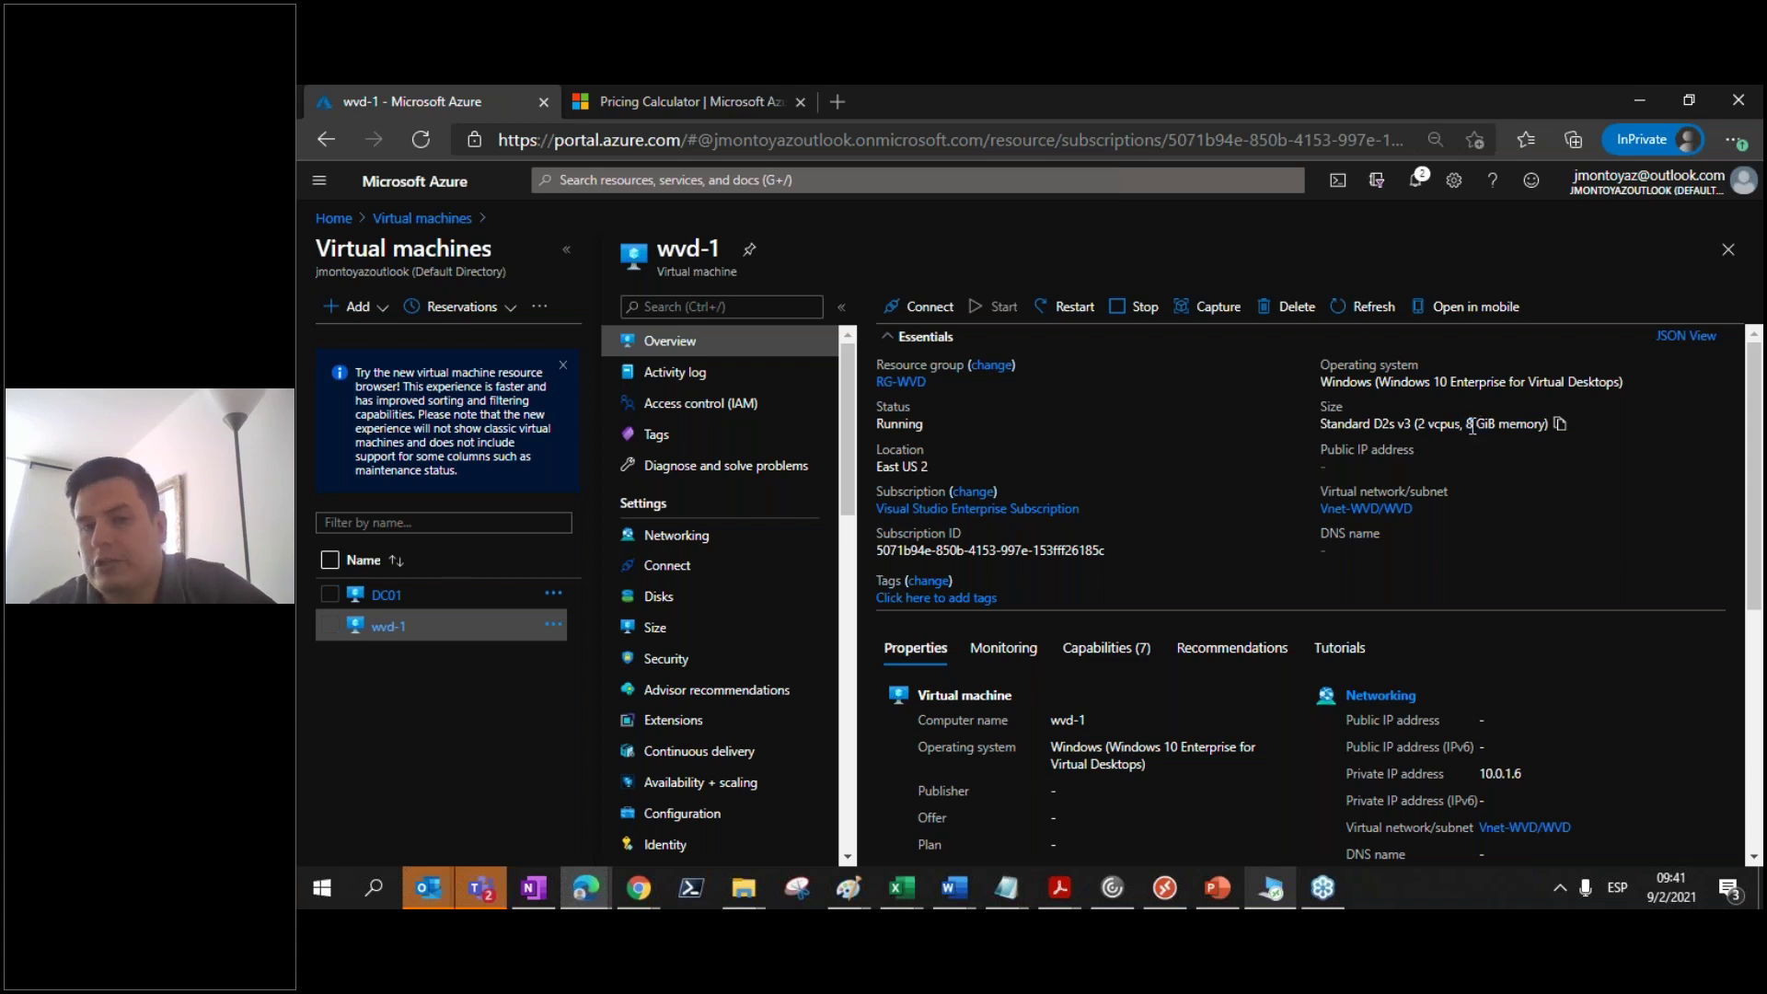
{"action": "left_click_drag", "start_coordinate": [1475, 425], "coordinate": [1460, 425]}
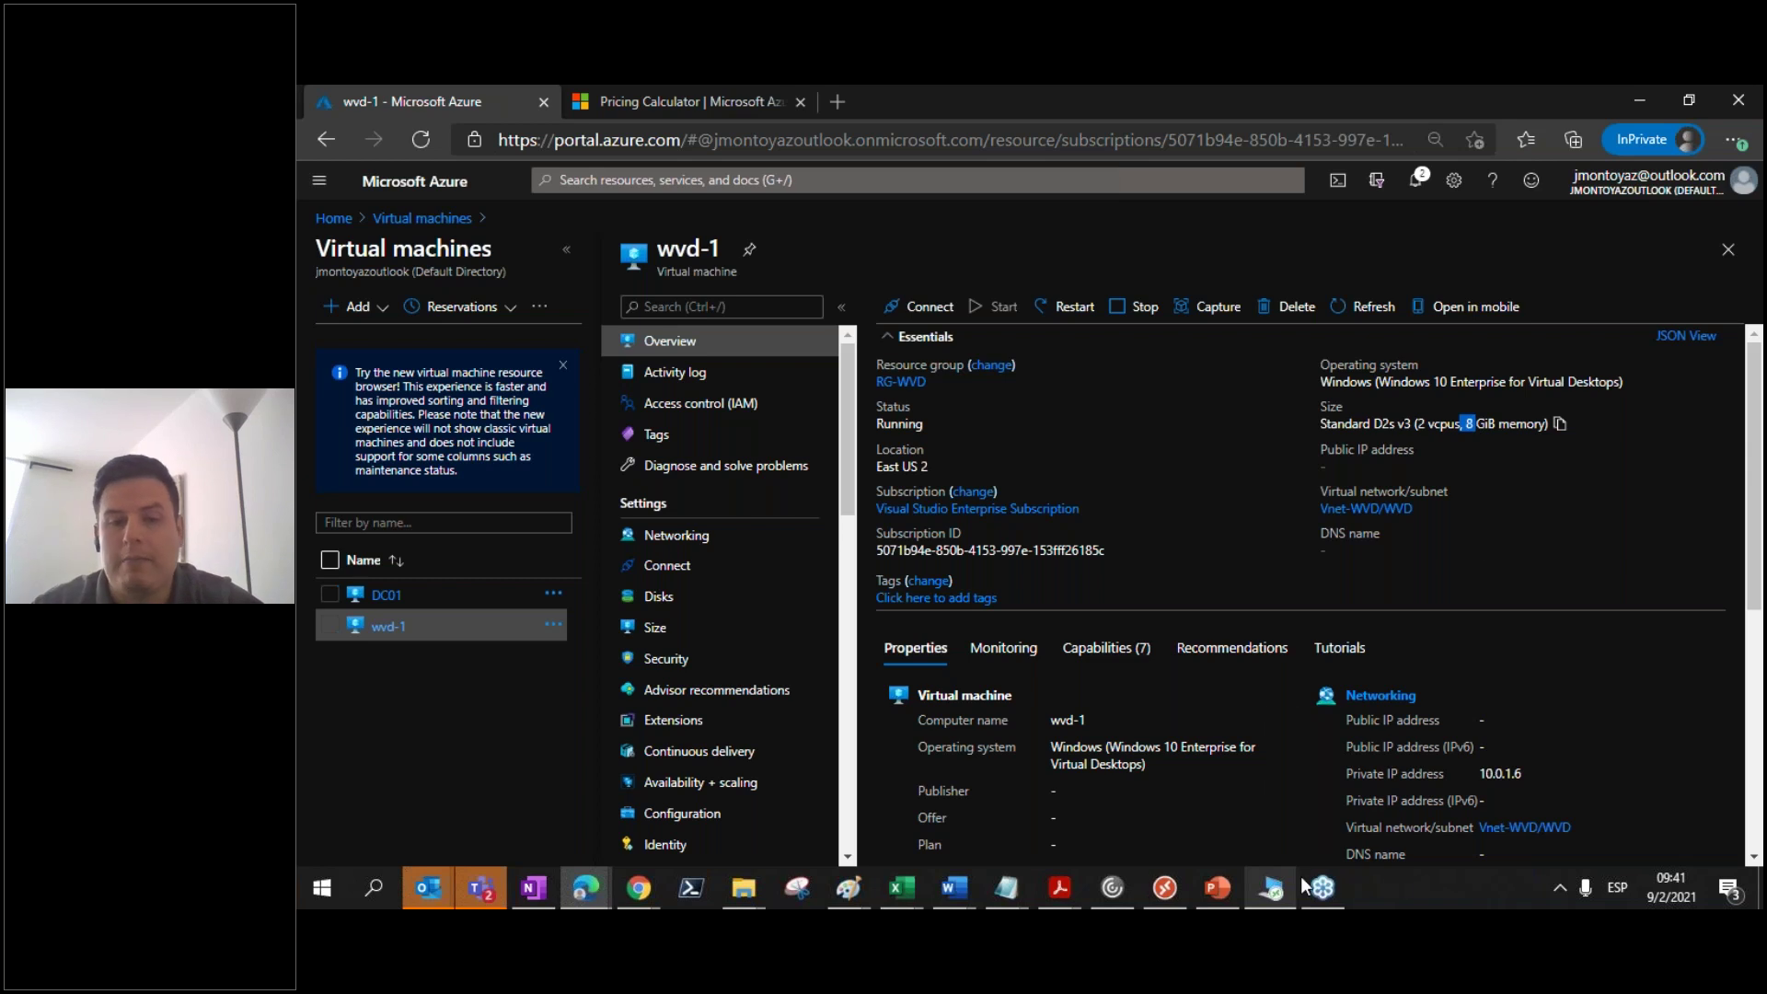
Step: Compare the remote session's memory usage with the vCPU and memory size listed for wvd-1 in the Azure portal
{"action": "left_click", "coordinate": [1298, 791]}
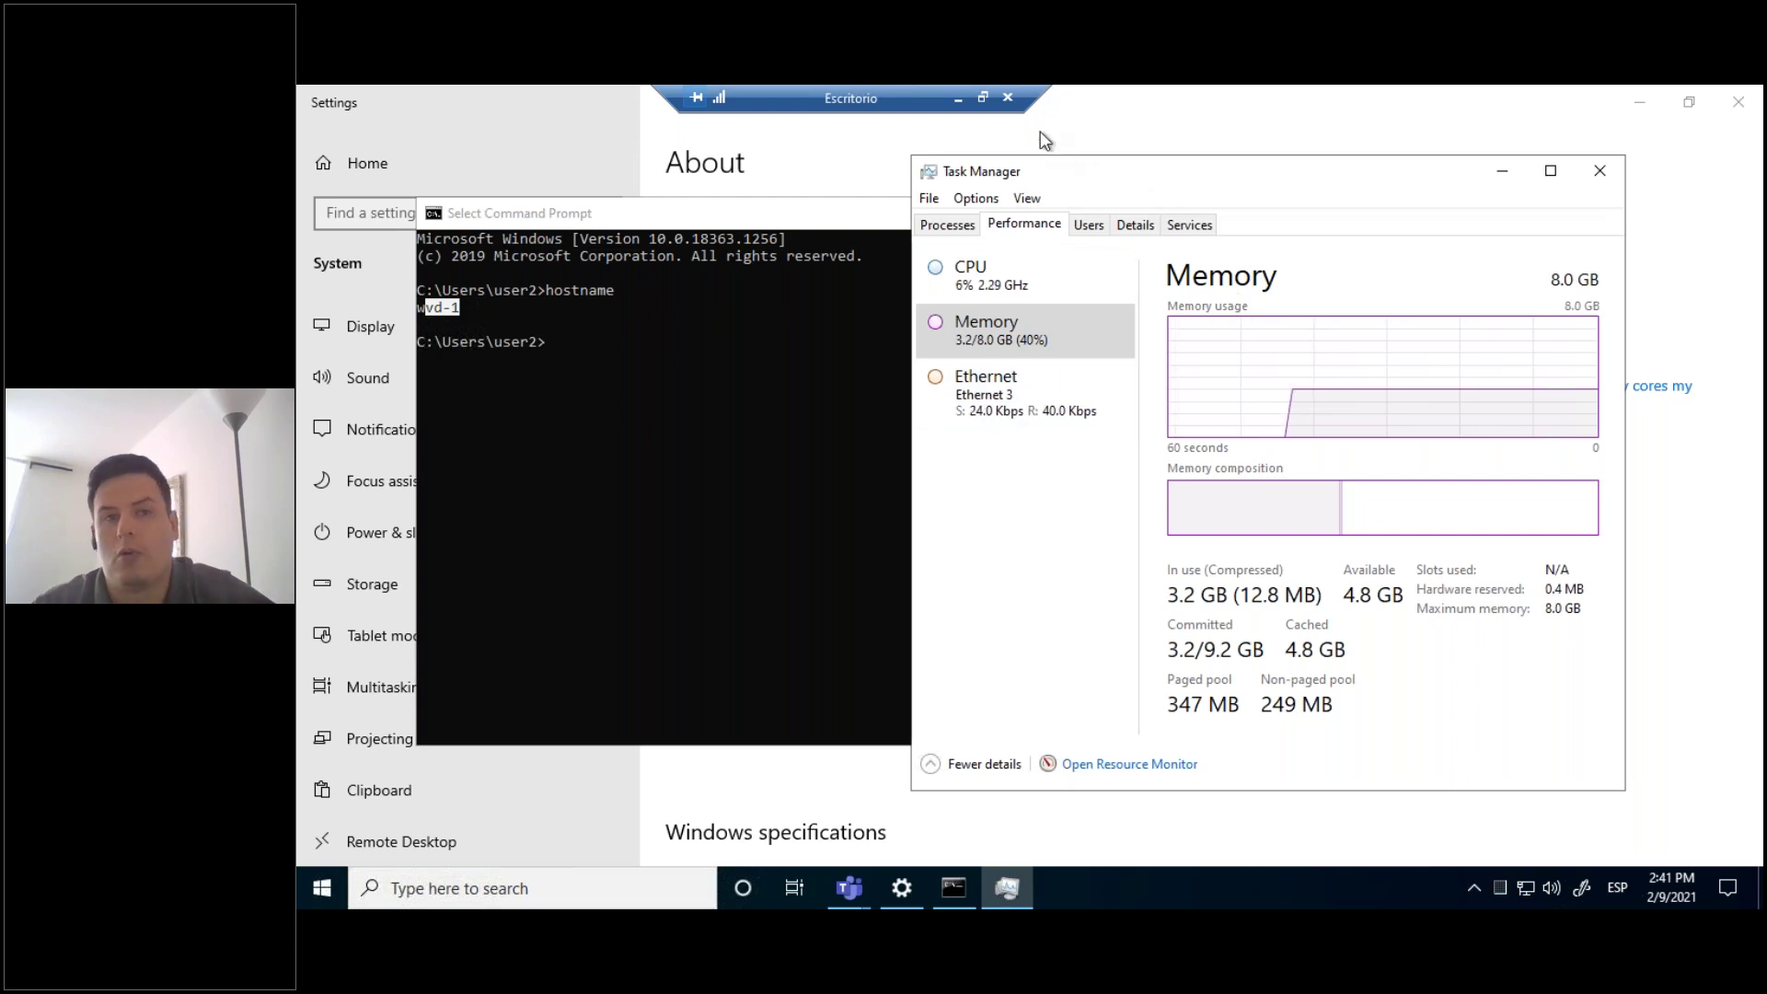
{"action": "left_click", "coordinate": [958, 98]}
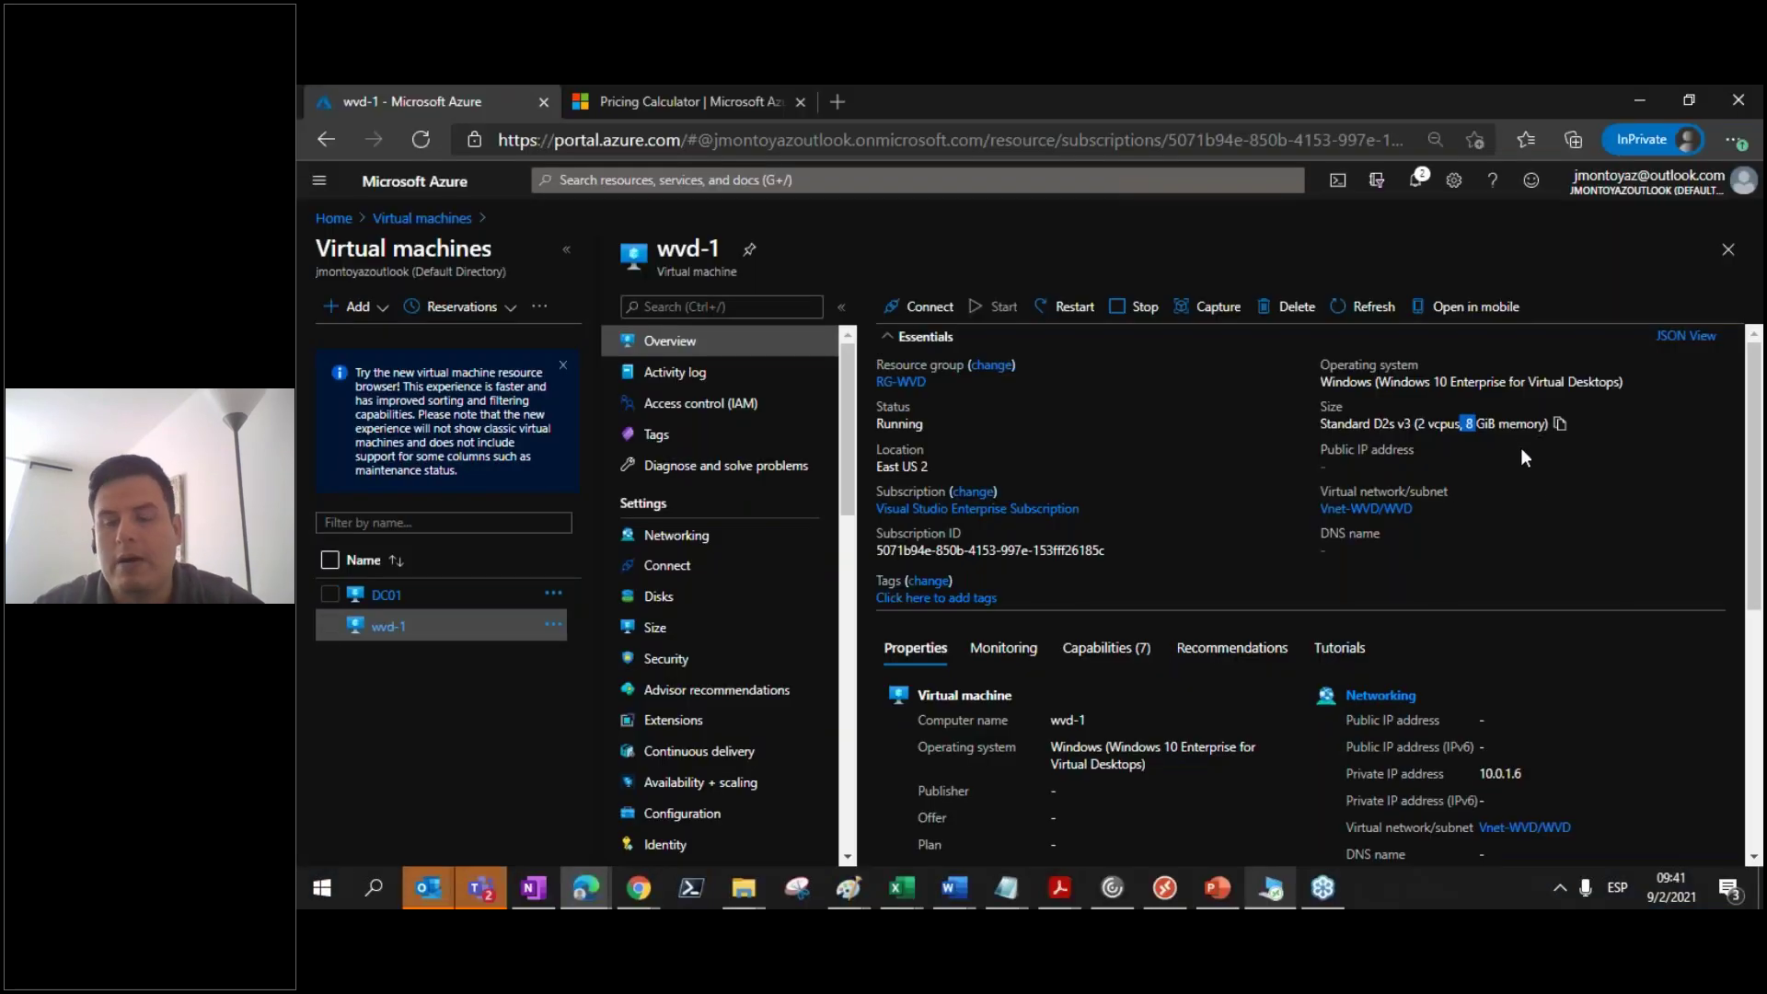
{"action": "left_click_drag", "start_coordinate": [1514, 428], "coordinate": [1438, 420]}
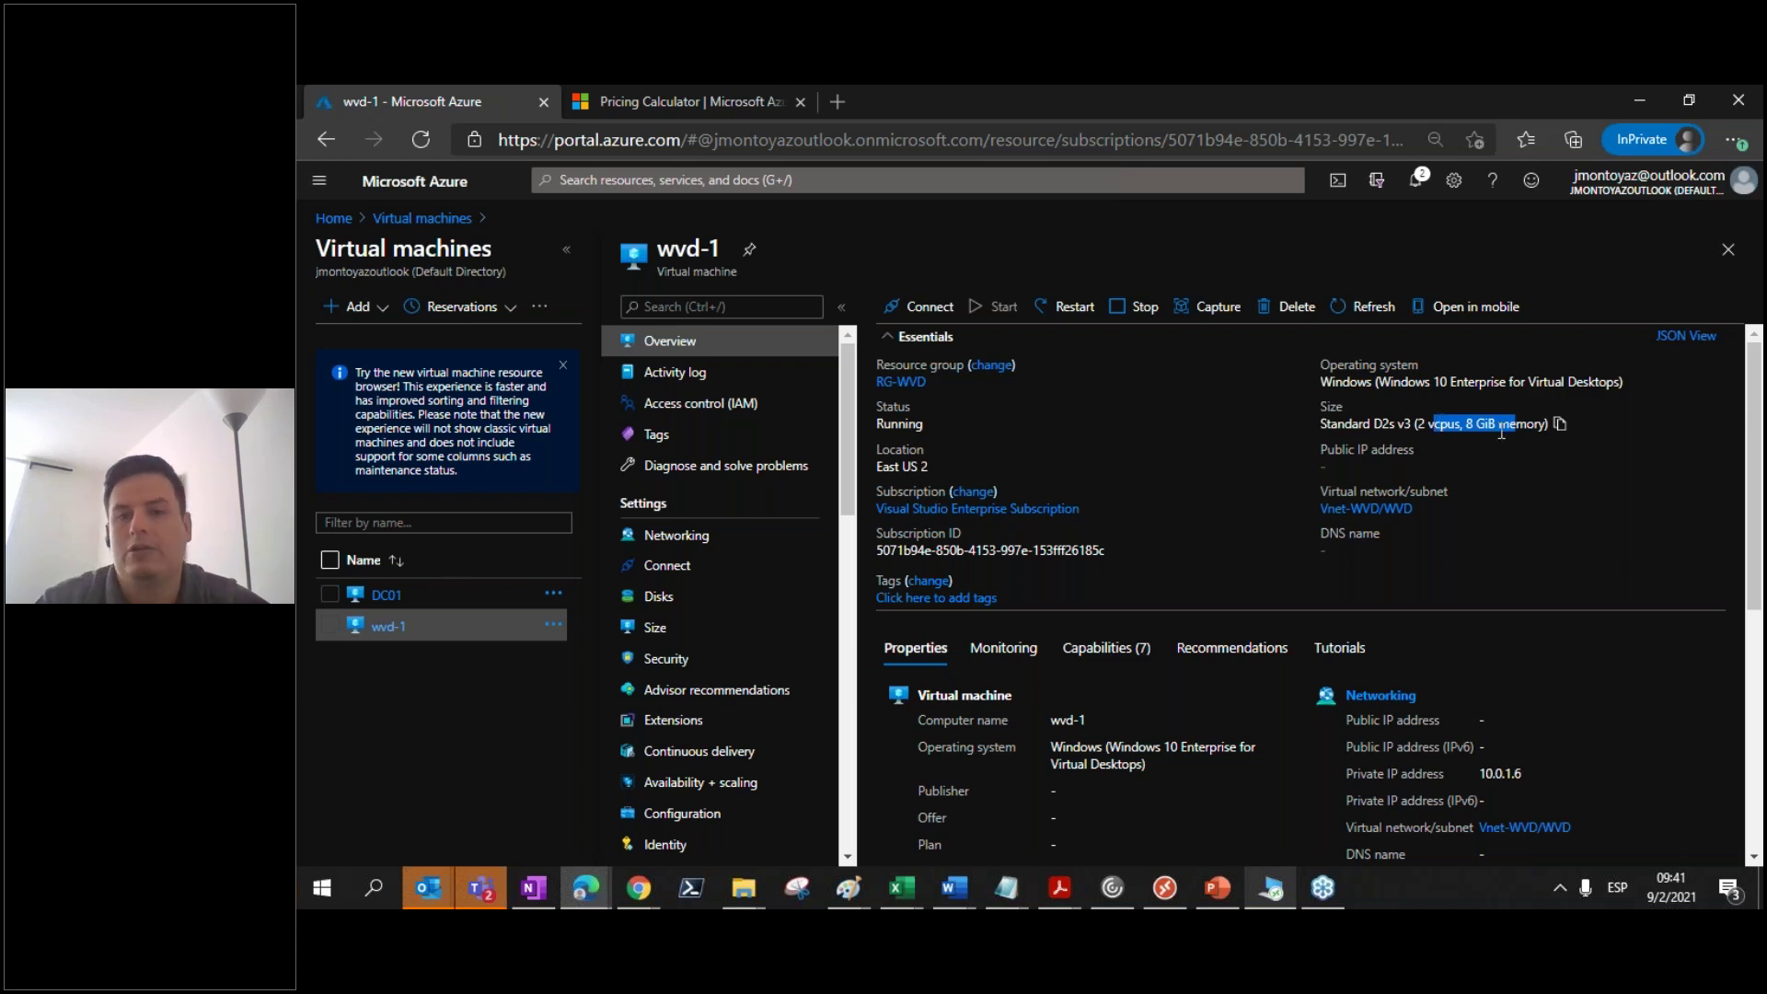
{"action": "left_click", "coordinate": [1529, 431]}
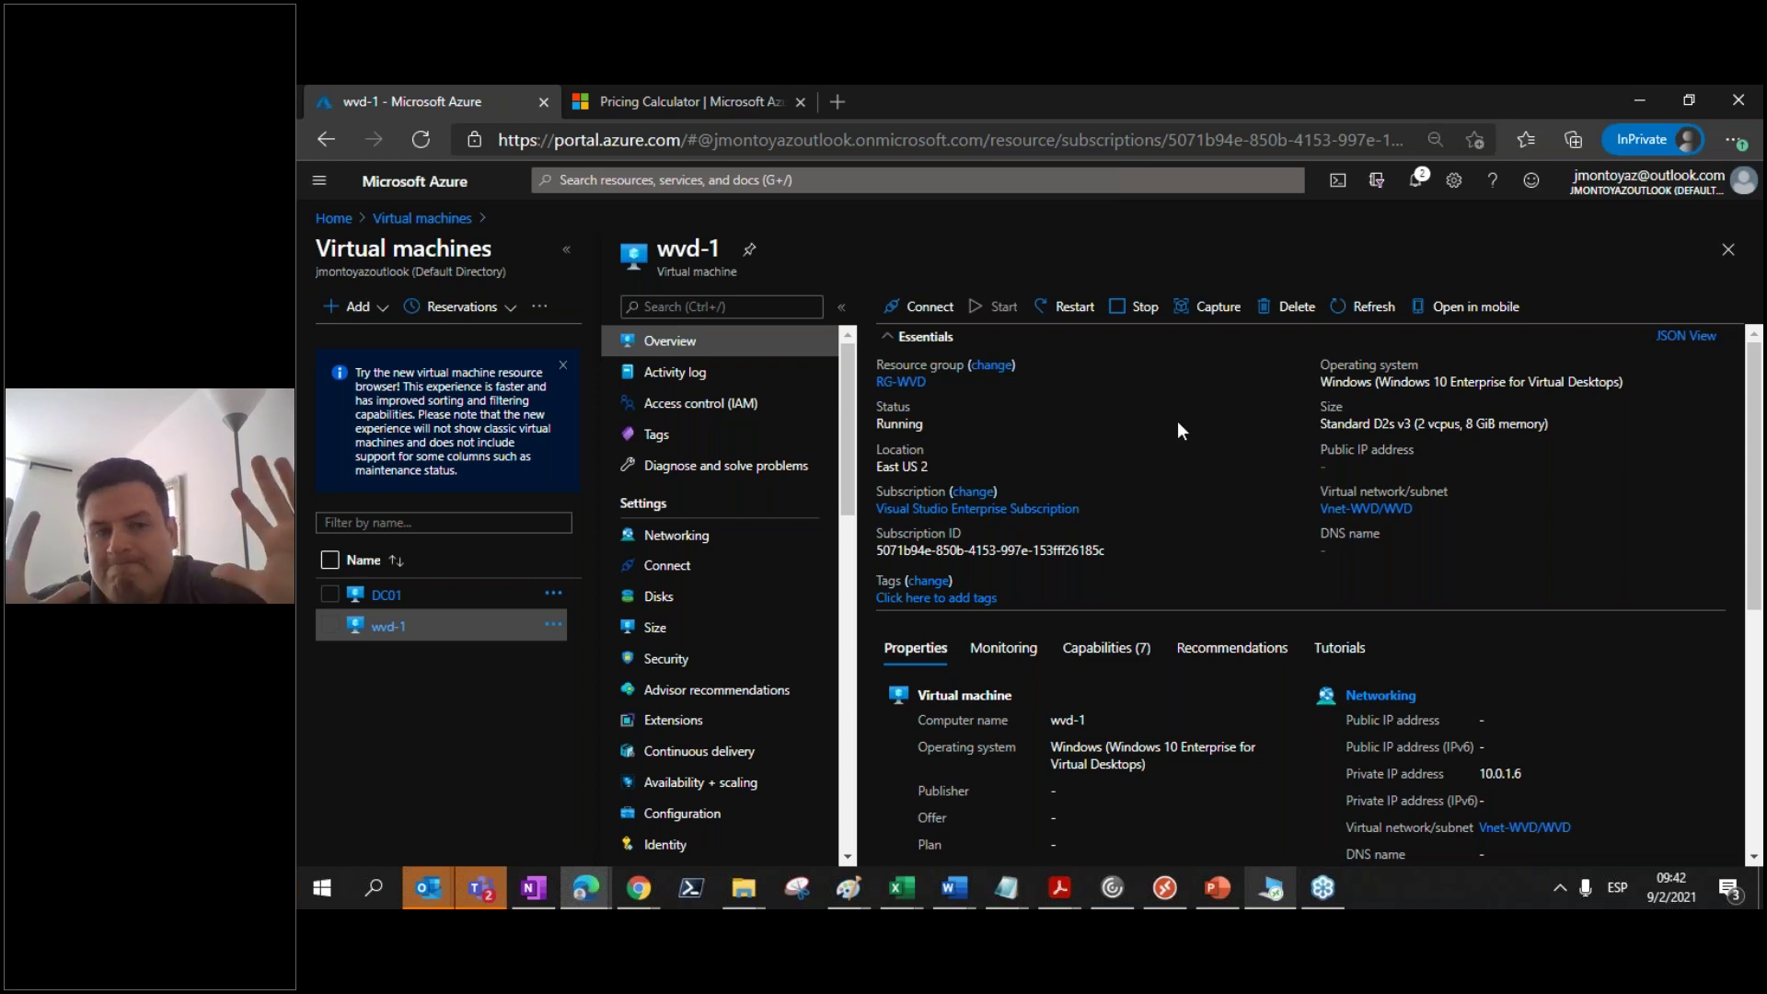
{"action": "double_click", "coordinate": [1501, 425]}
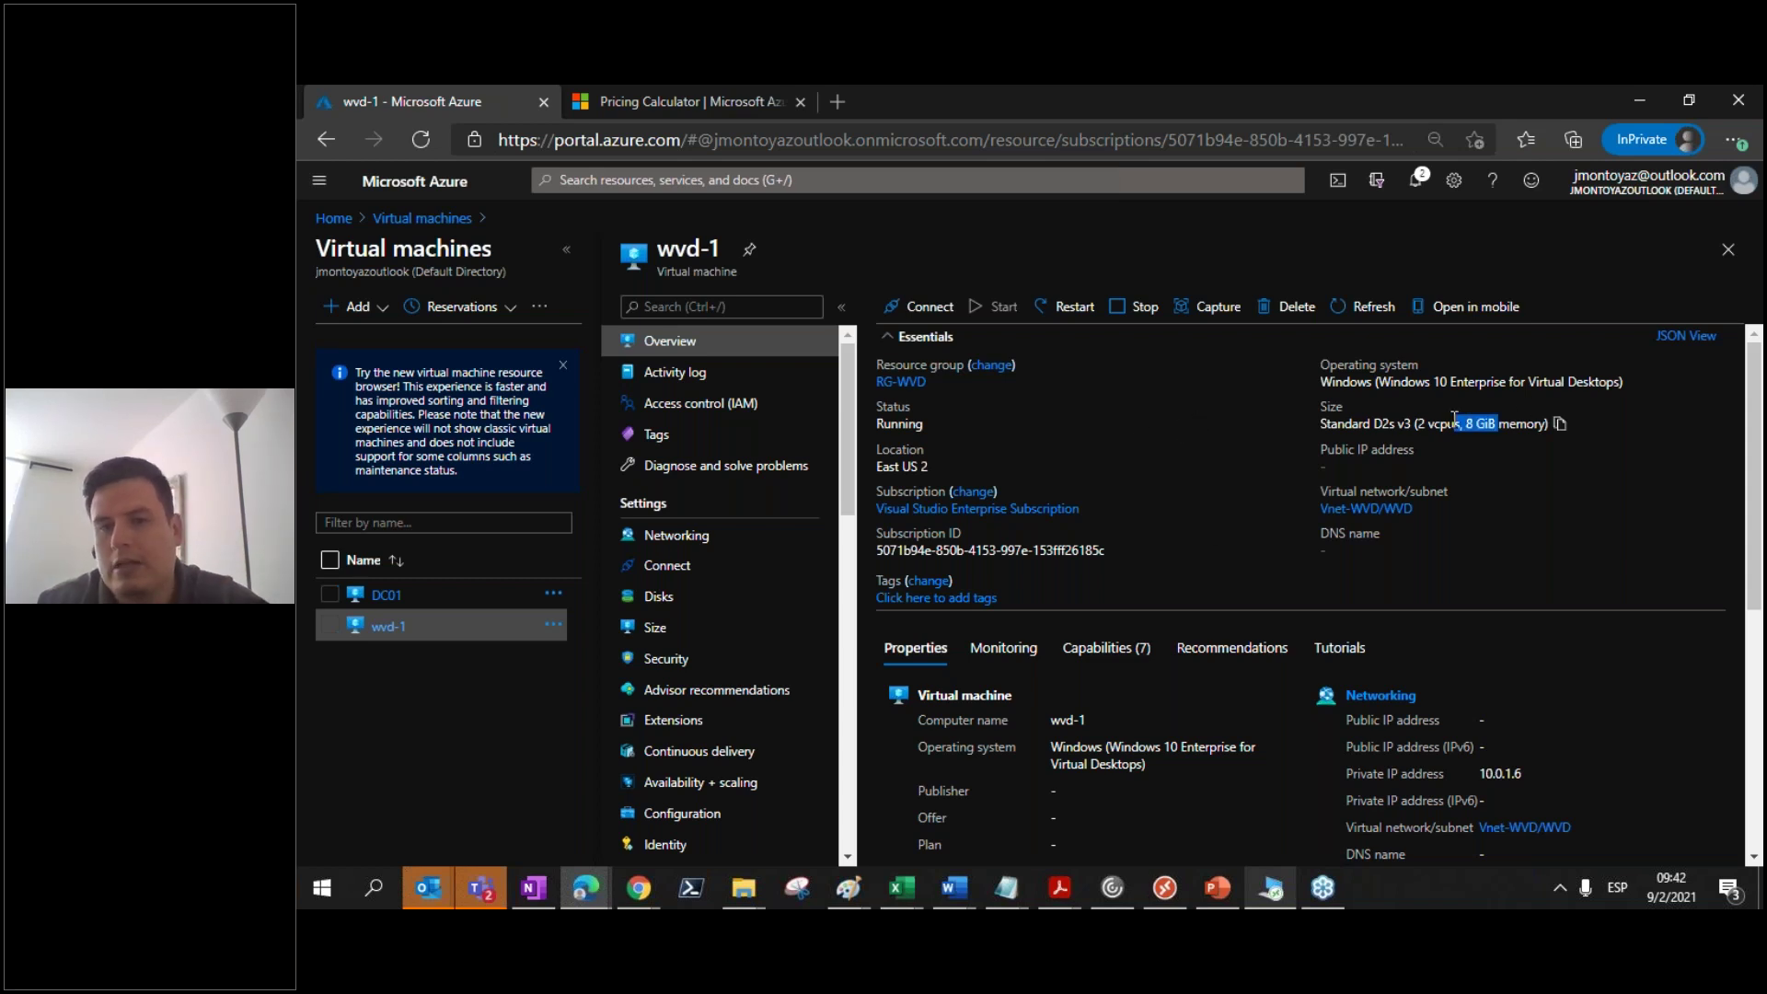
{"action": "left_click", "coordinate": [1390, 429]}
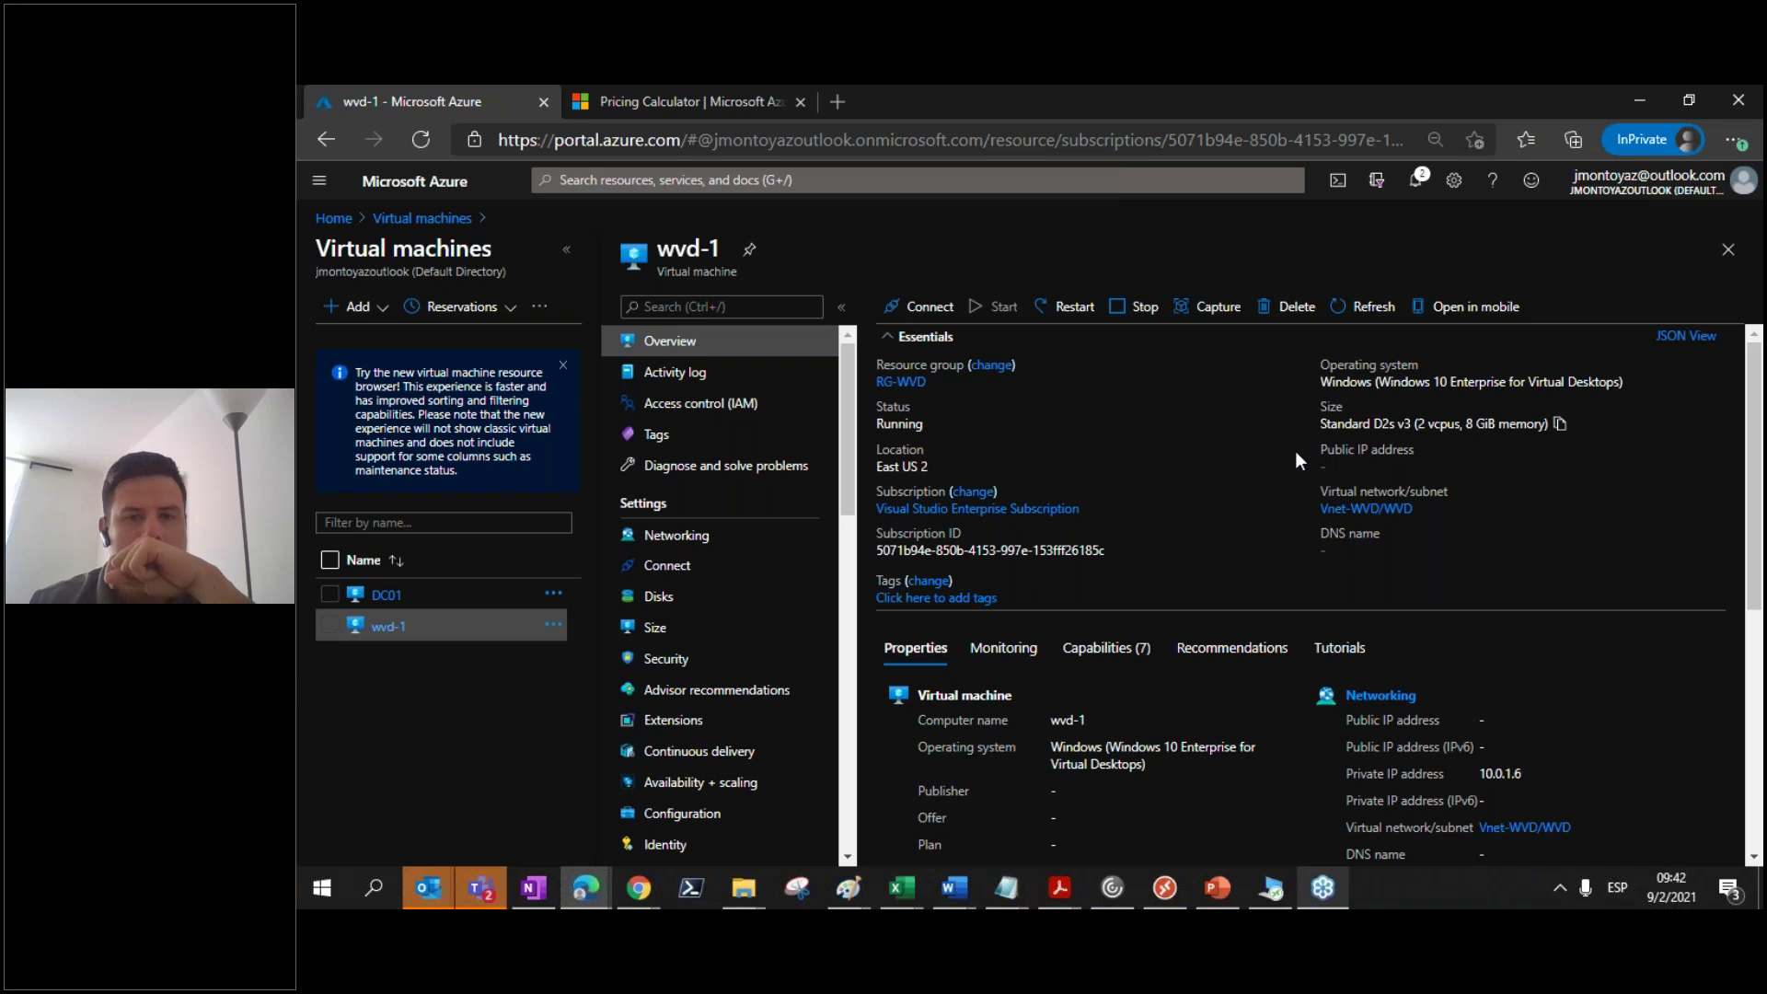
Step: Open the WVD-MasterCloud host pool from the Windows Virtual Desktop service in the Azure portal
{"action": "left_click", "coordinate": [1165, 887]}
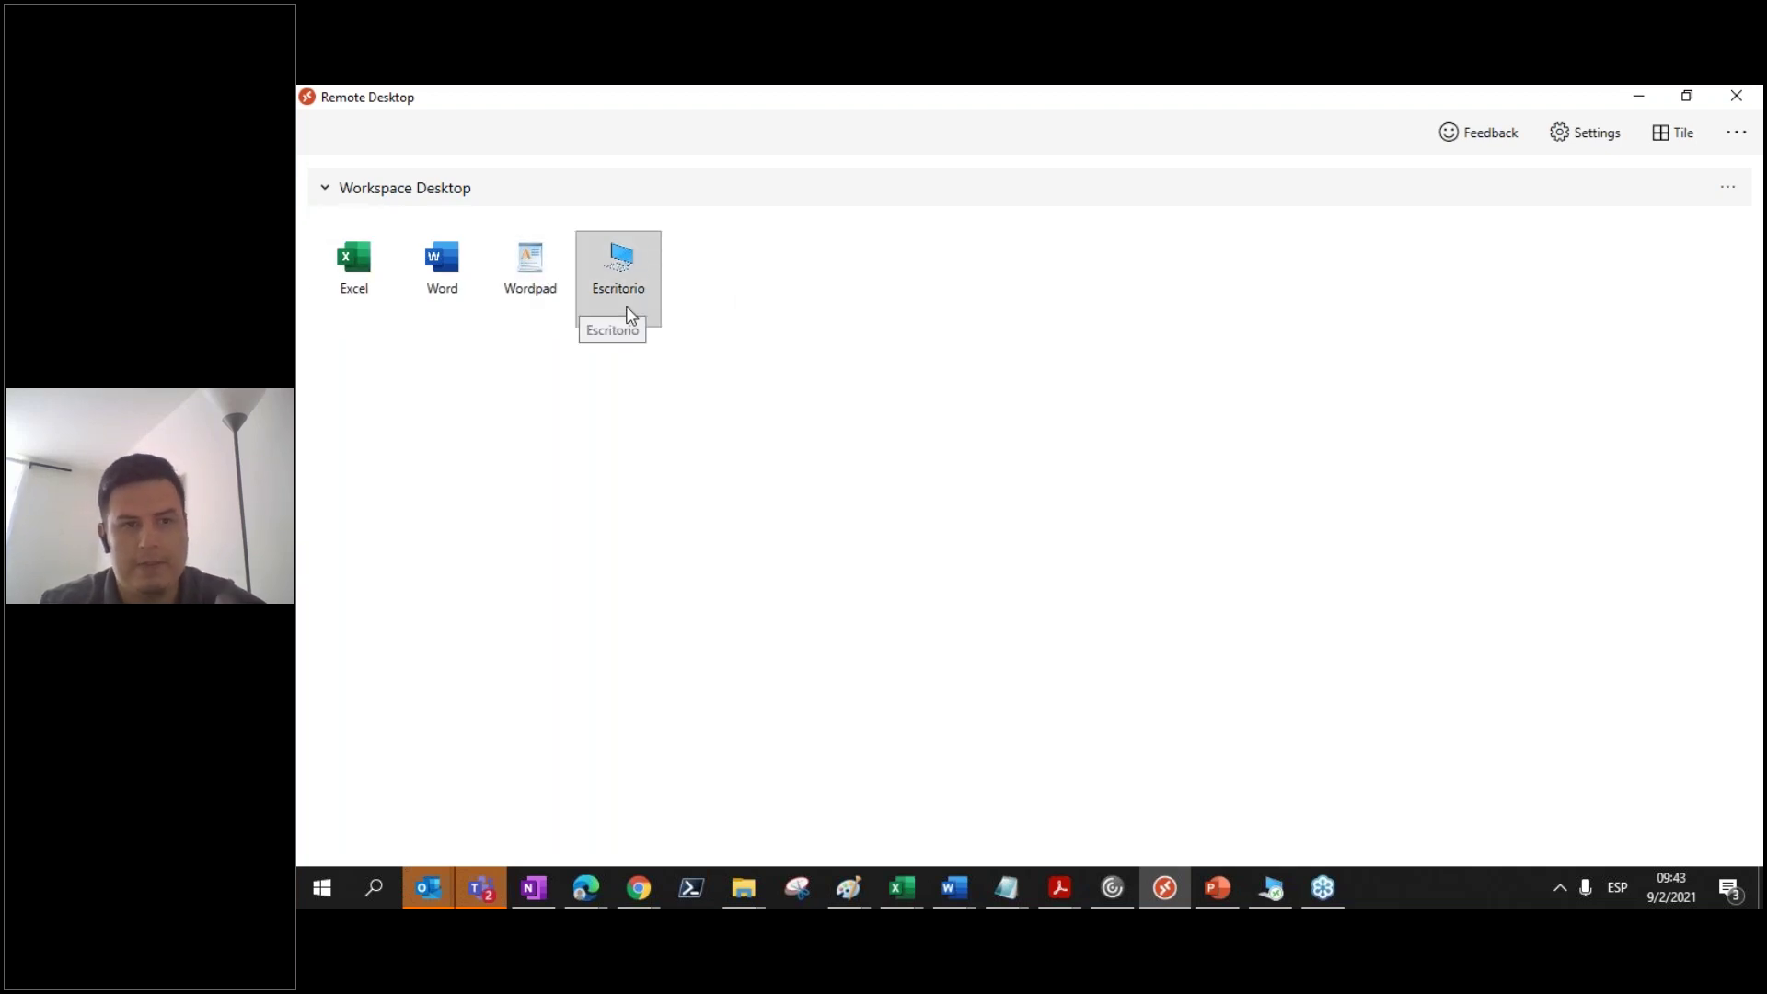
{"action": "left_click", "coordinate": [585, 887]}
{"action": "left_click", "coordinate": [641, 819]}
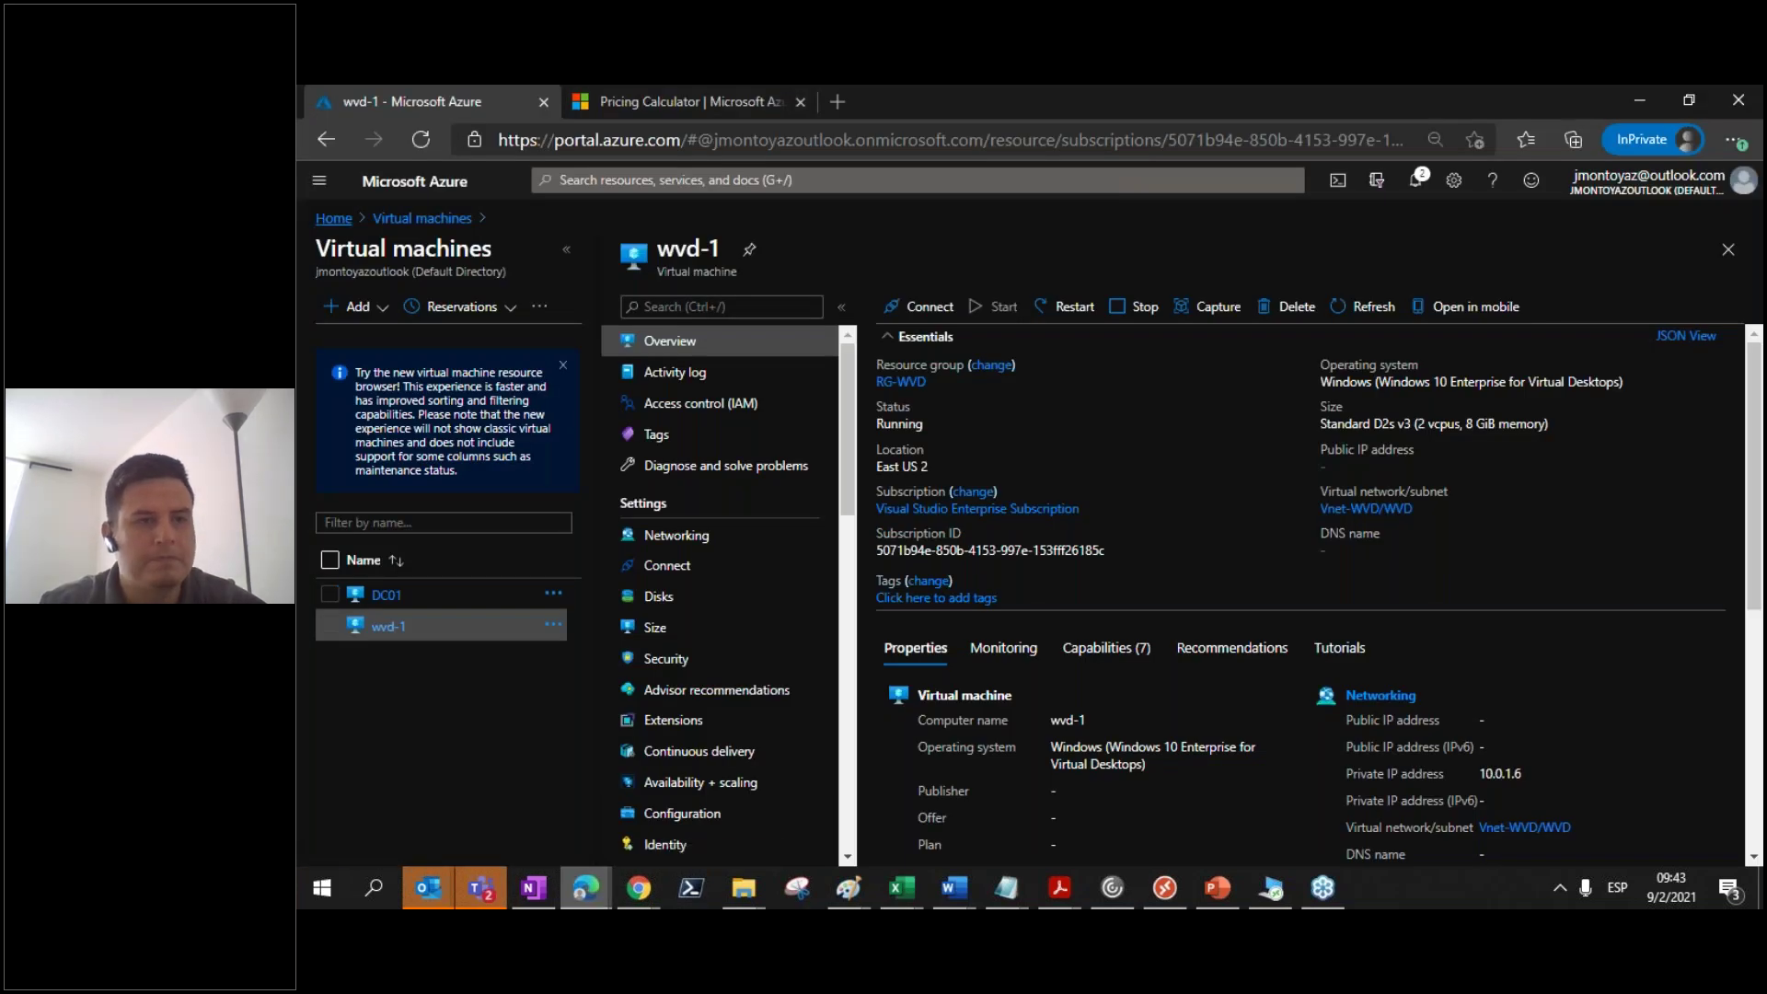
{"action": "left_click", "coordinate": [333, 218]}
{"action": "left_click", "coordinate": [778, 324]}
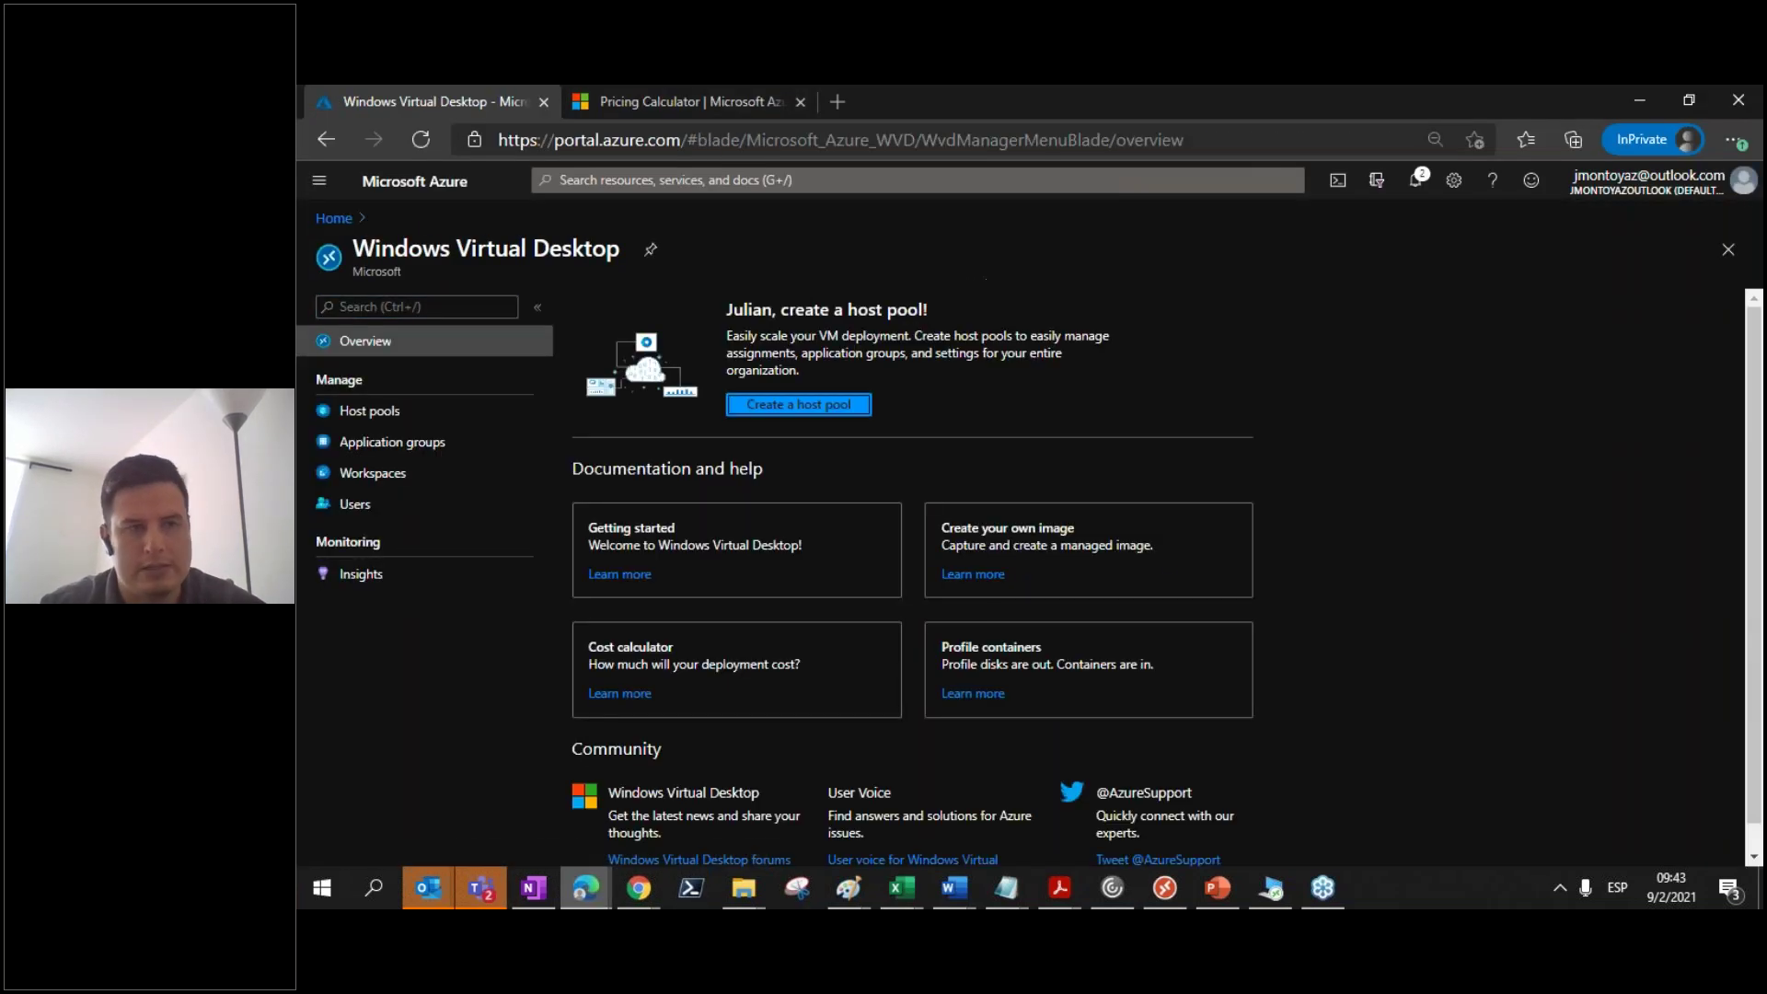
{"action": "left_click", "coordinate": [385, 418]}
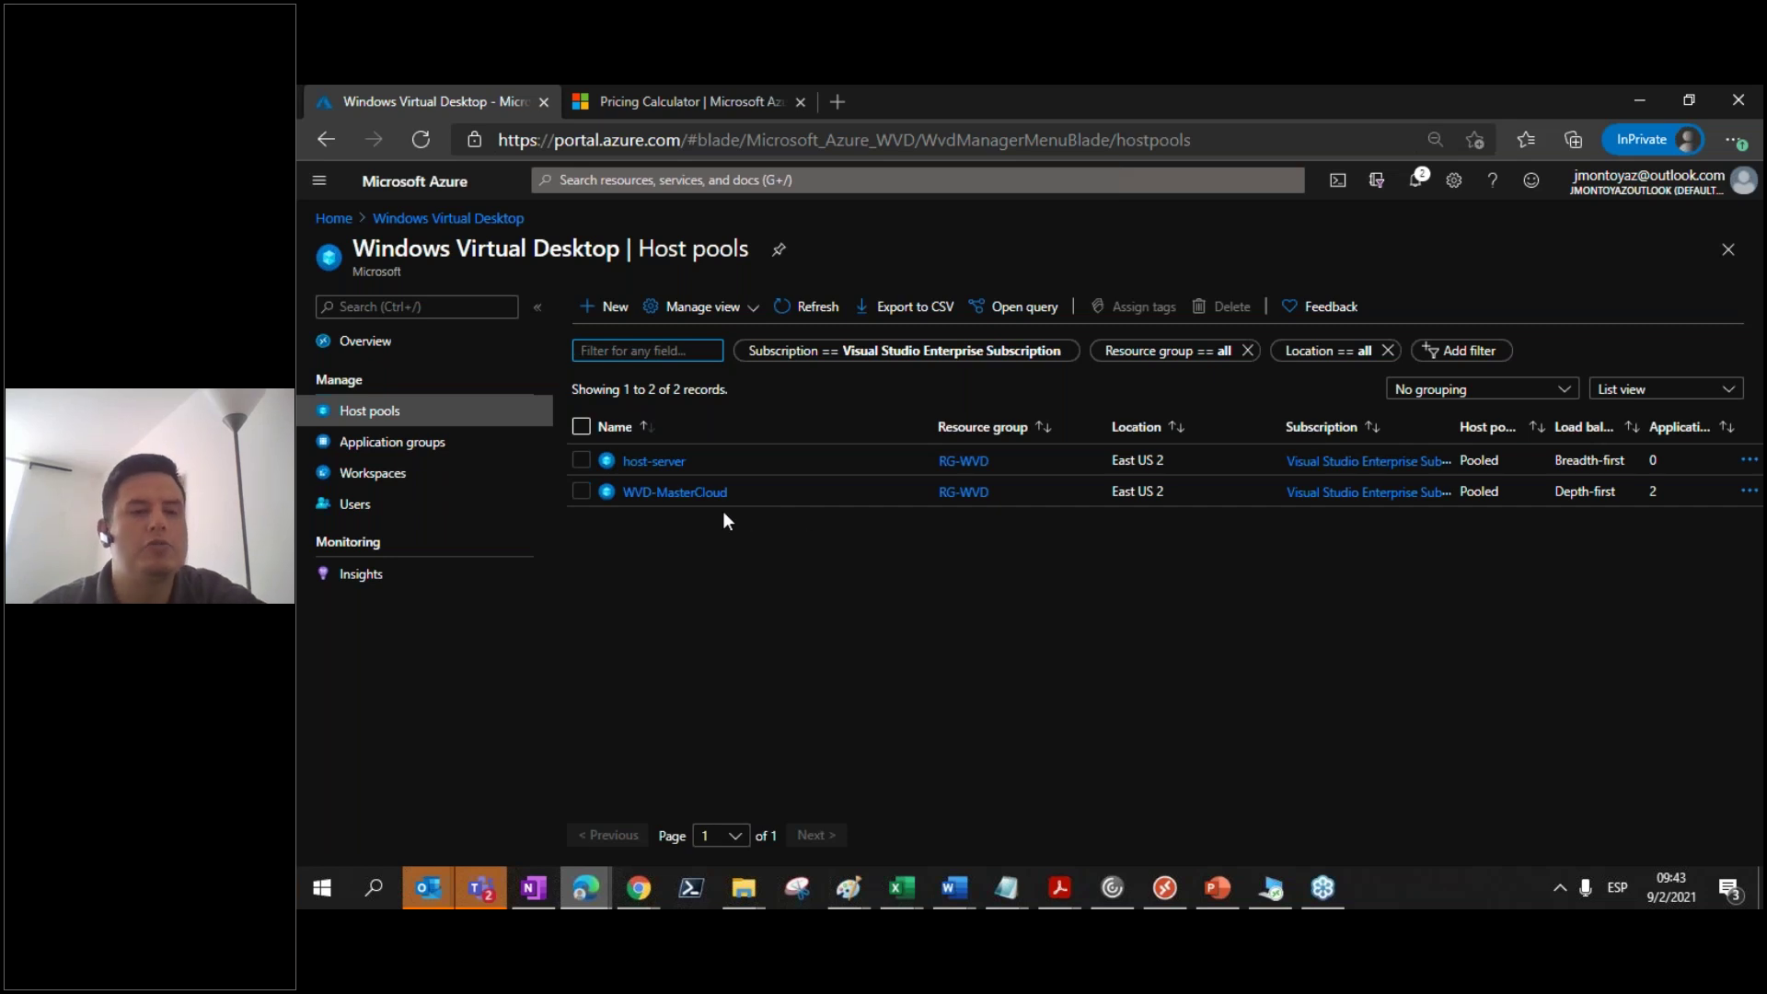
{"action": "left_click", "coordinate": [663, 502]}
{"action": "left_click", "coordinate": [662, 494]}
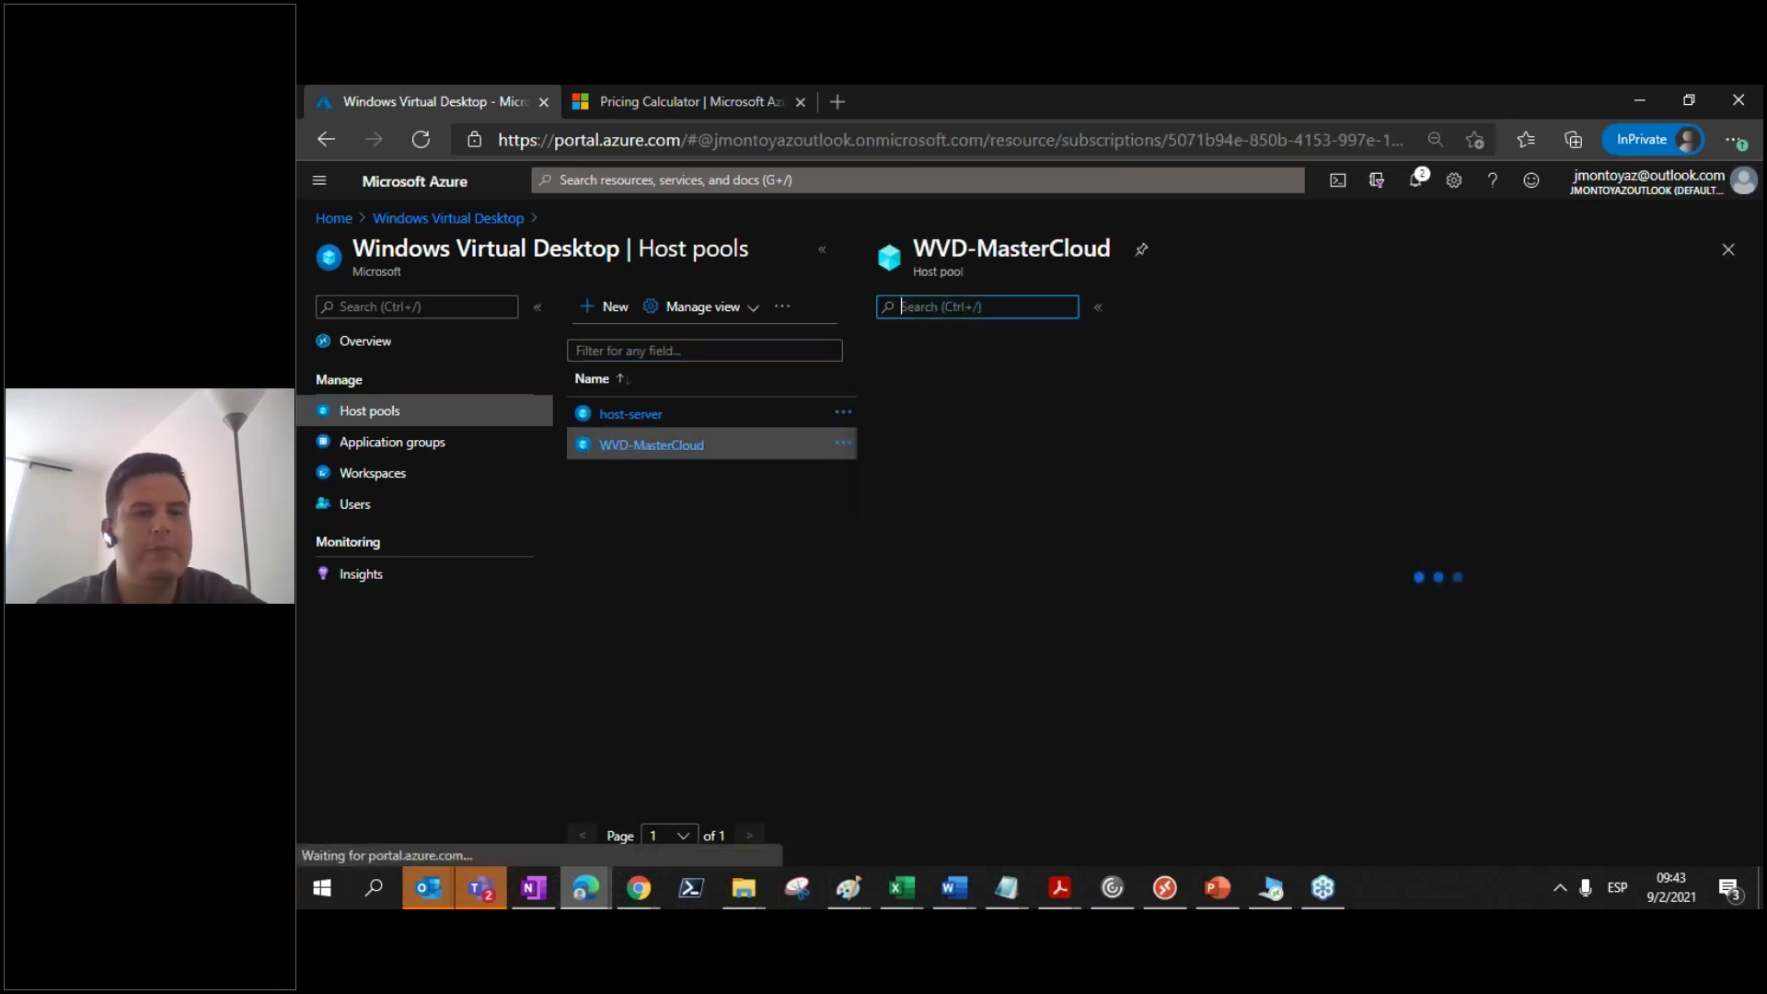
Step: Show the application groups of the WVD-MasterCloud host pool and highlight the desktop group's friendly name Escritorio
{"action": "left_click", "coordinate": [986, 672]}
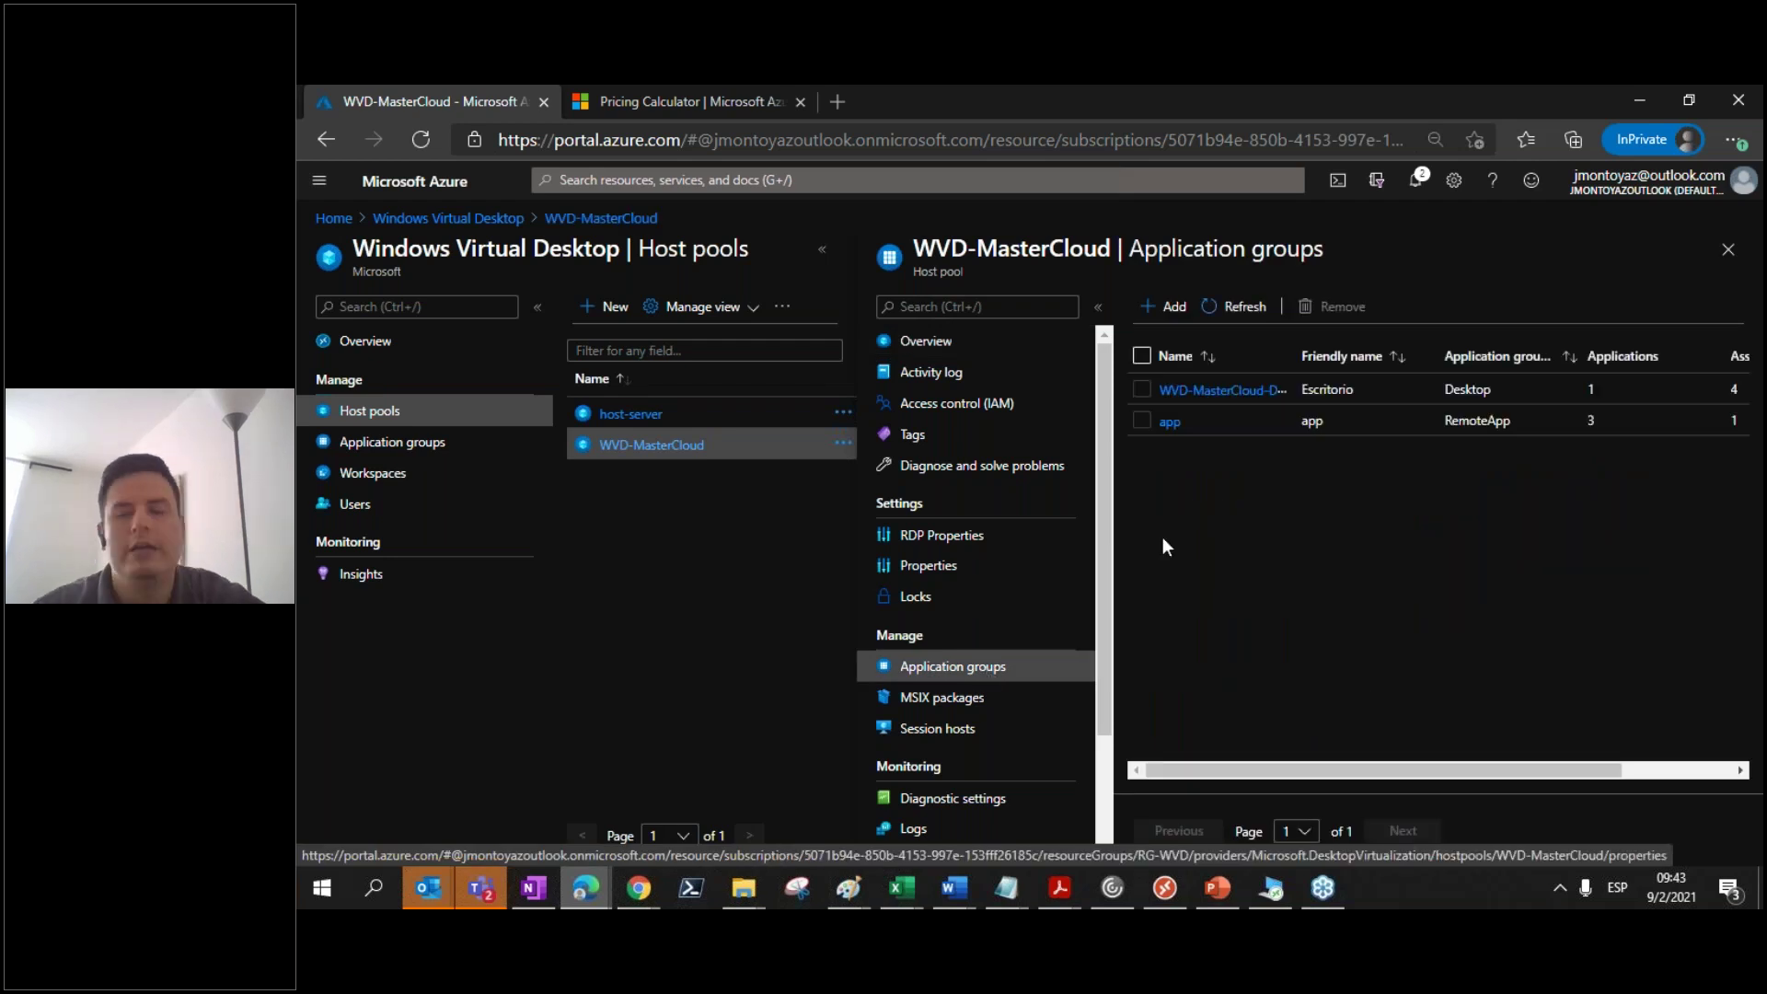
{"action": "left_click_drag", "start_coordinate": [1353, 389], "coordinate": [1300, 391]}
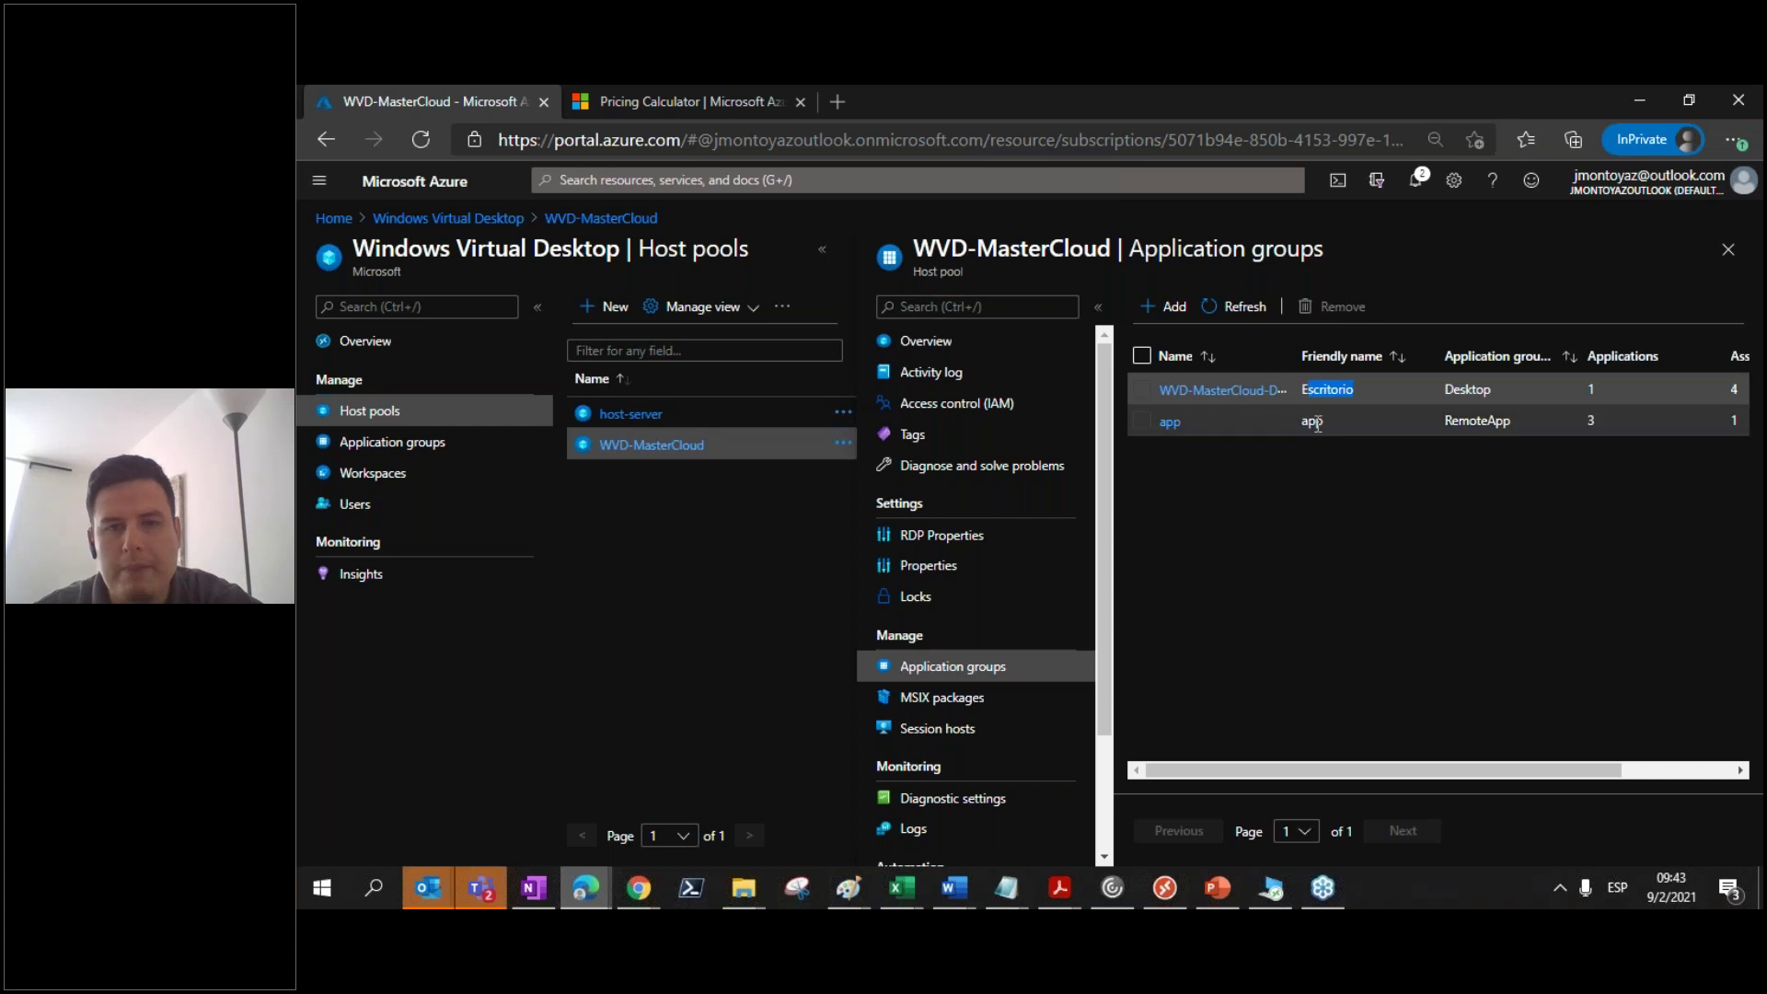
Step: Switch to the Remote Desktop client, view the Escritorio session, and point out the published Wordpad, Word and Excel apps
{"action": "left_click", "coordinate": [1288, 819]}
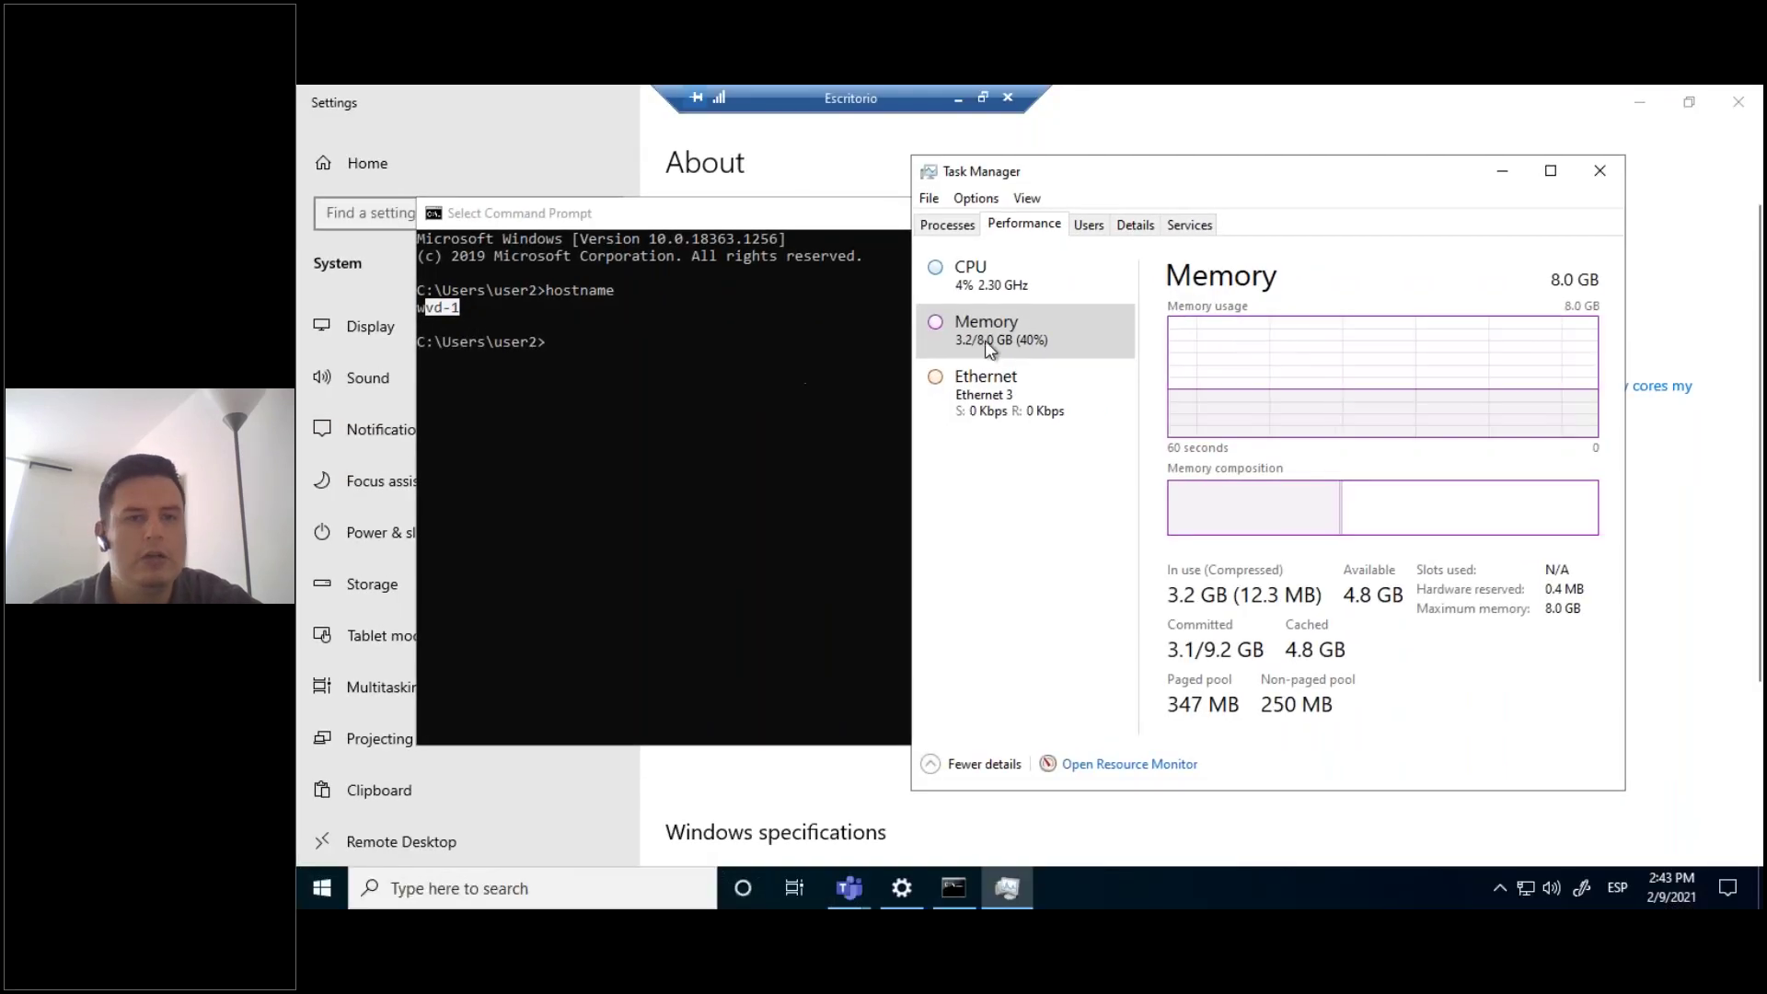
{"action": "left_click", "coordinate": [958, 98]}
{"action": "left_click", "coordinate": [1165, 888]}
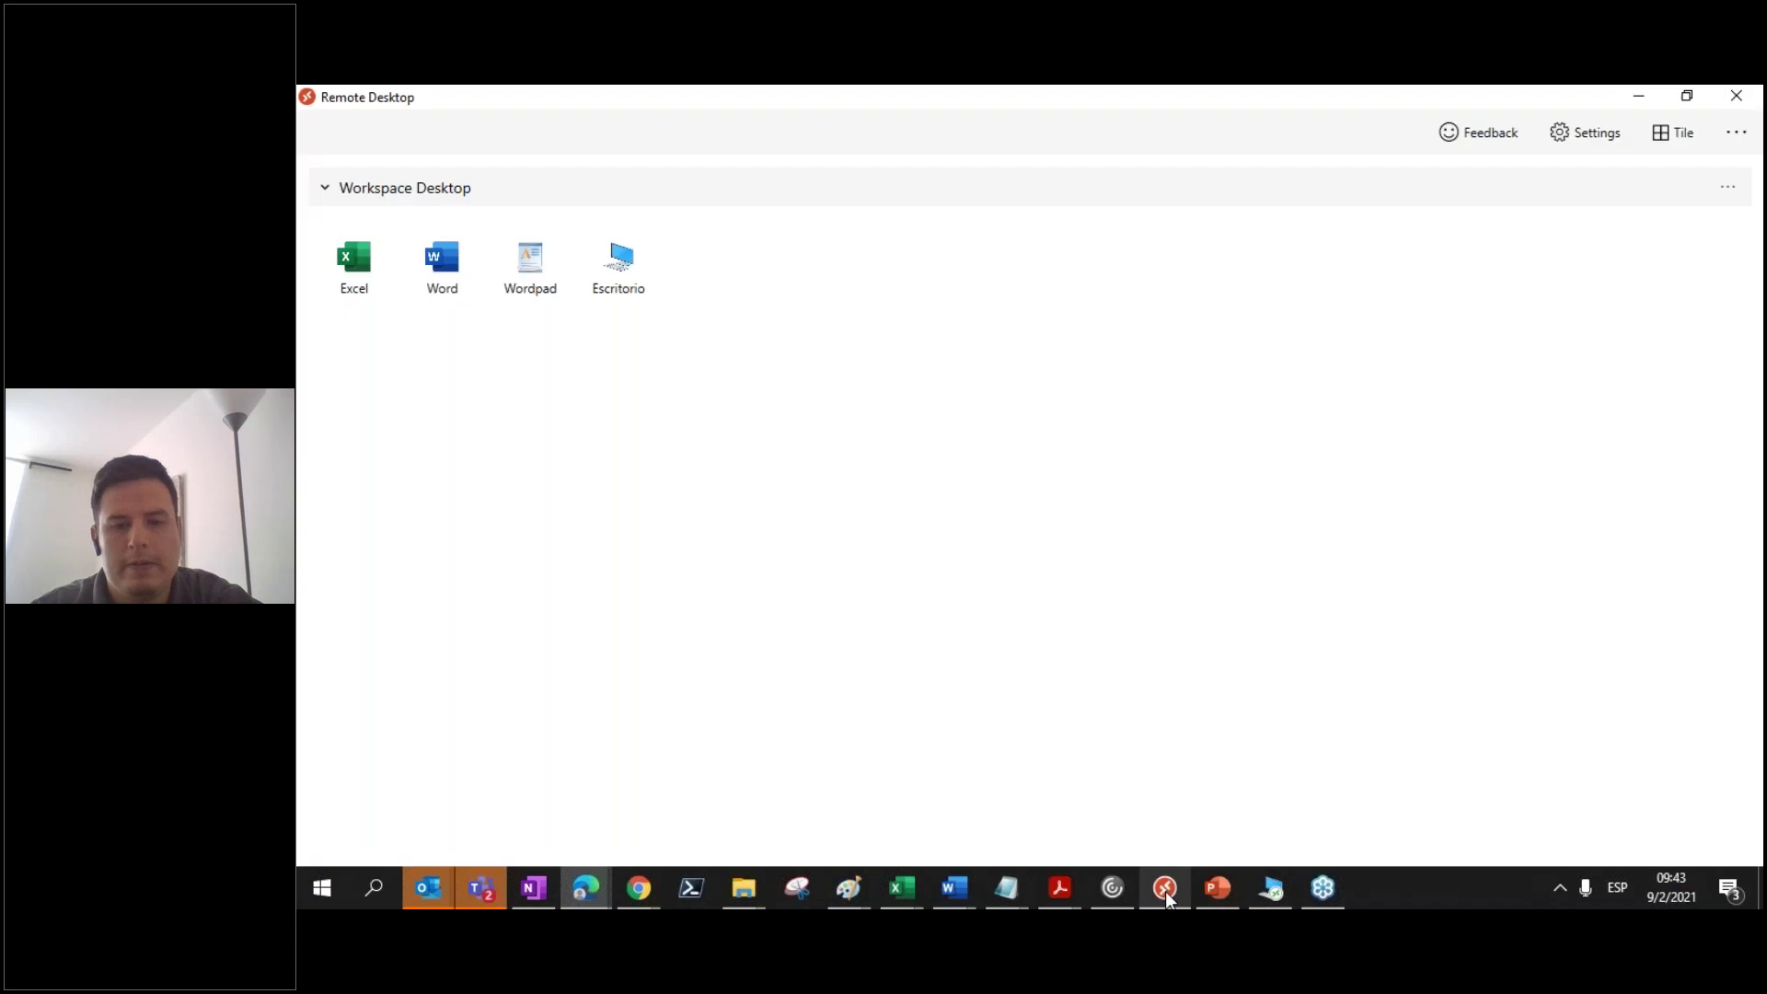
{"action": "left_click", "coordinate": [616, 246]}
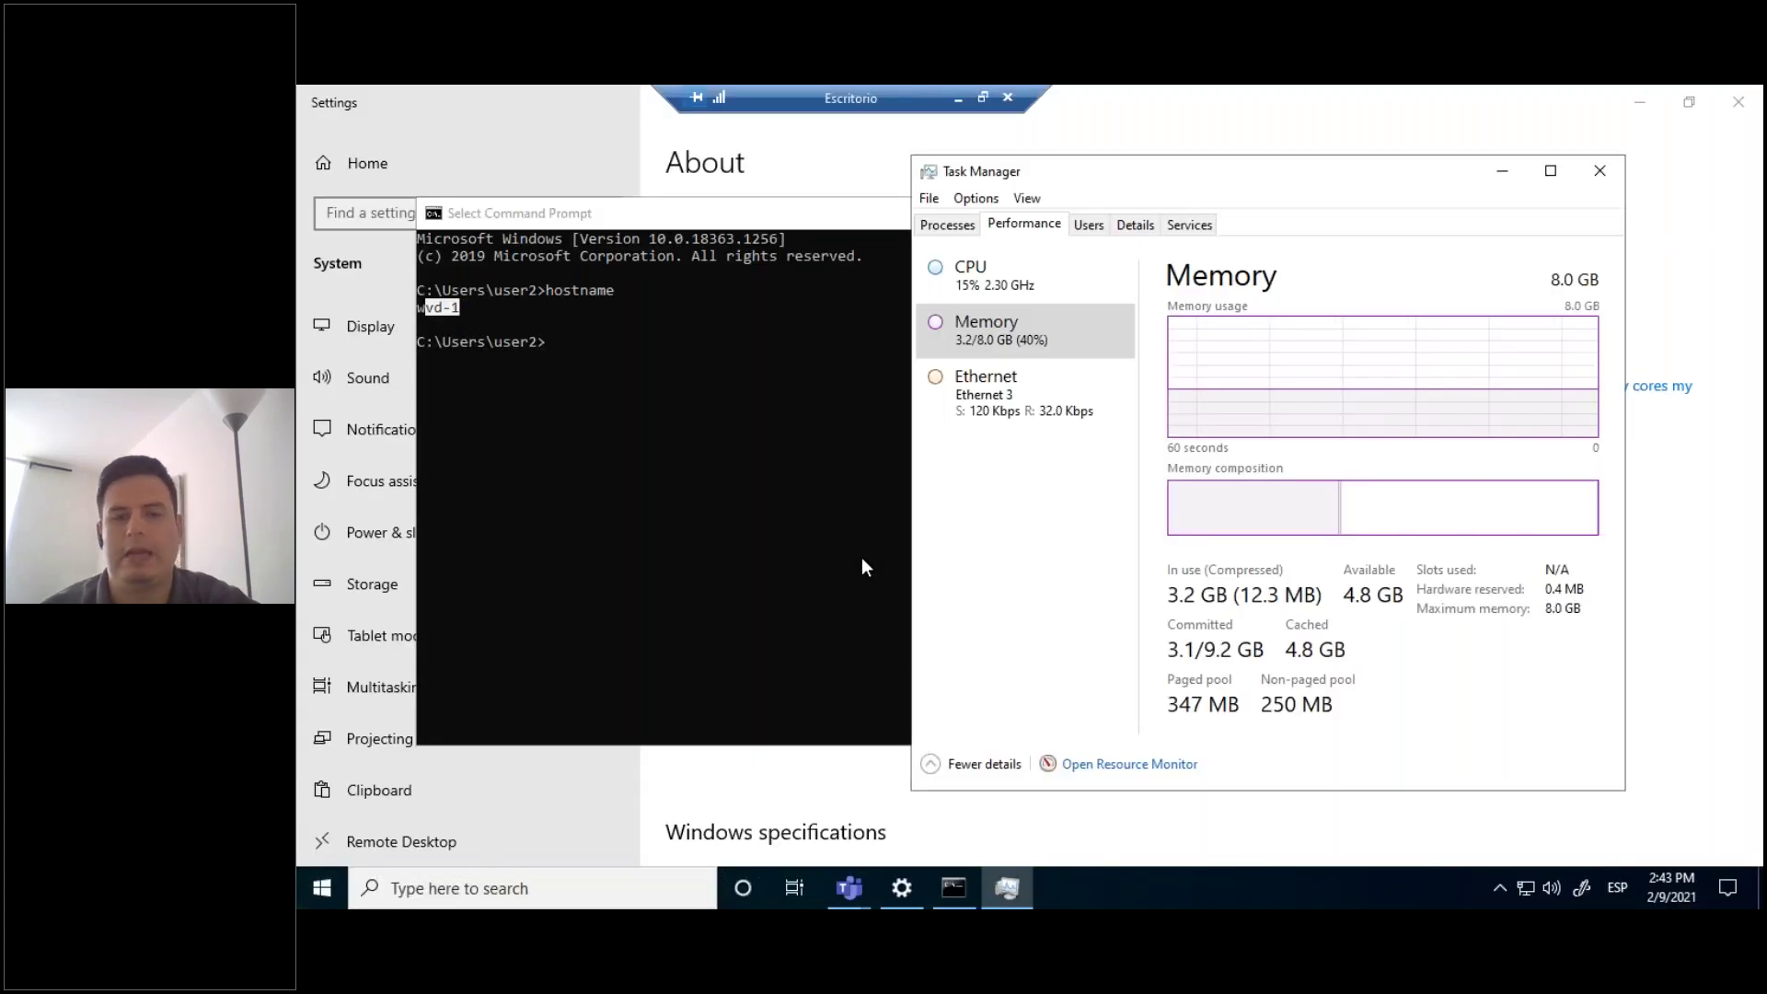
{"action": "left_click", "coordinate": [958, 98]}
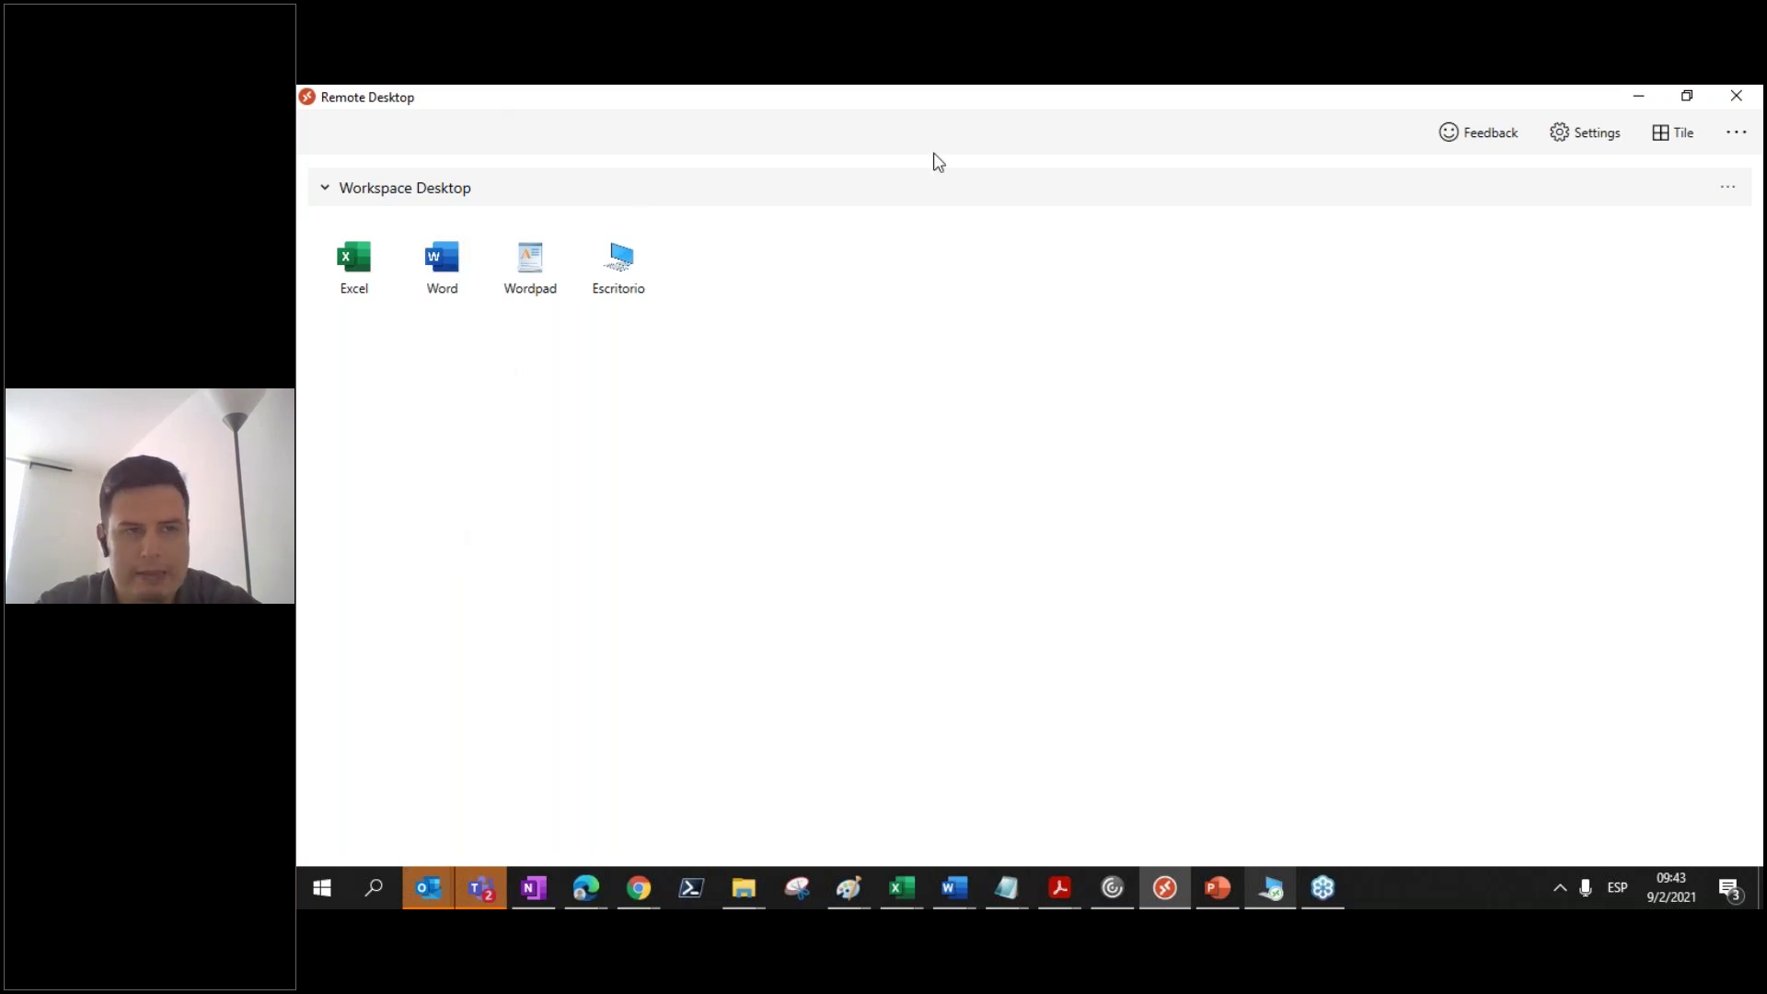
{"action": "left_click", "coordinate": [530, 271]}
{"action": "left_click", "coordinate": [354, 272]}
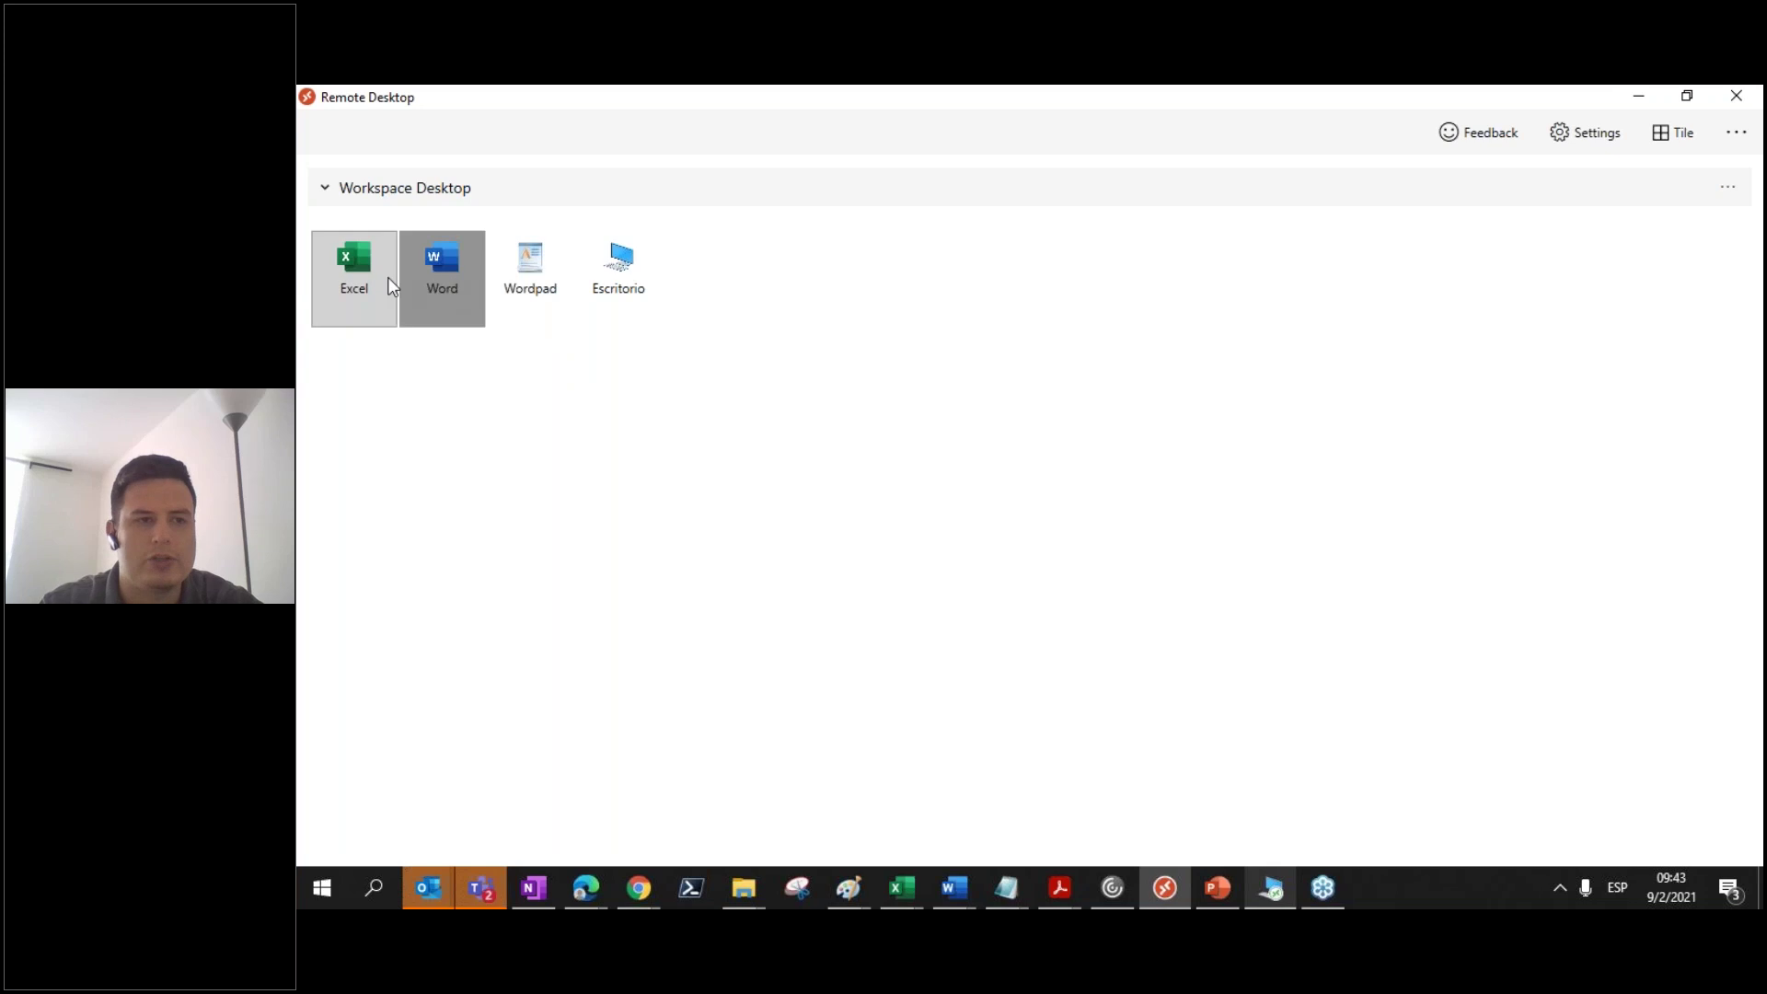
Step: Return to the Azure portal and view the assignments of the app application group
{"action": "mouse_move", "coordinate": [587, 887]}
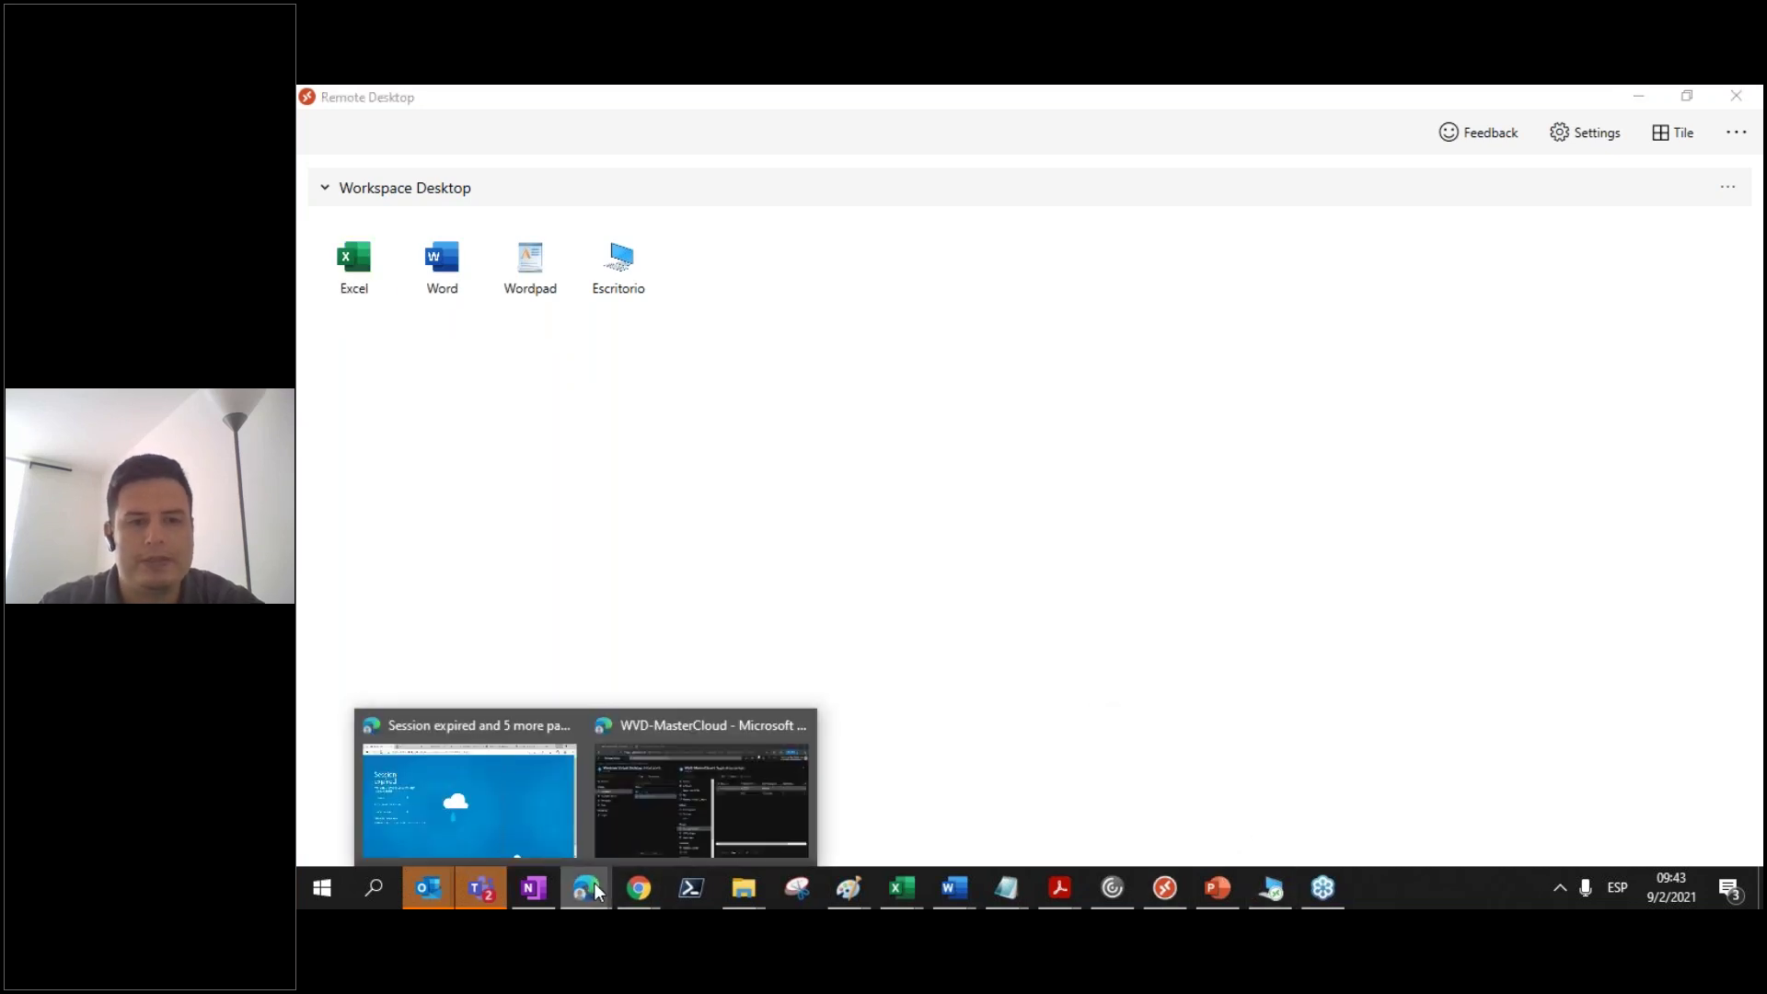
{"action": "left_click", "coordinate": [650, 813]}
{"action": "left_click", "coordinate": [1169, 421]}
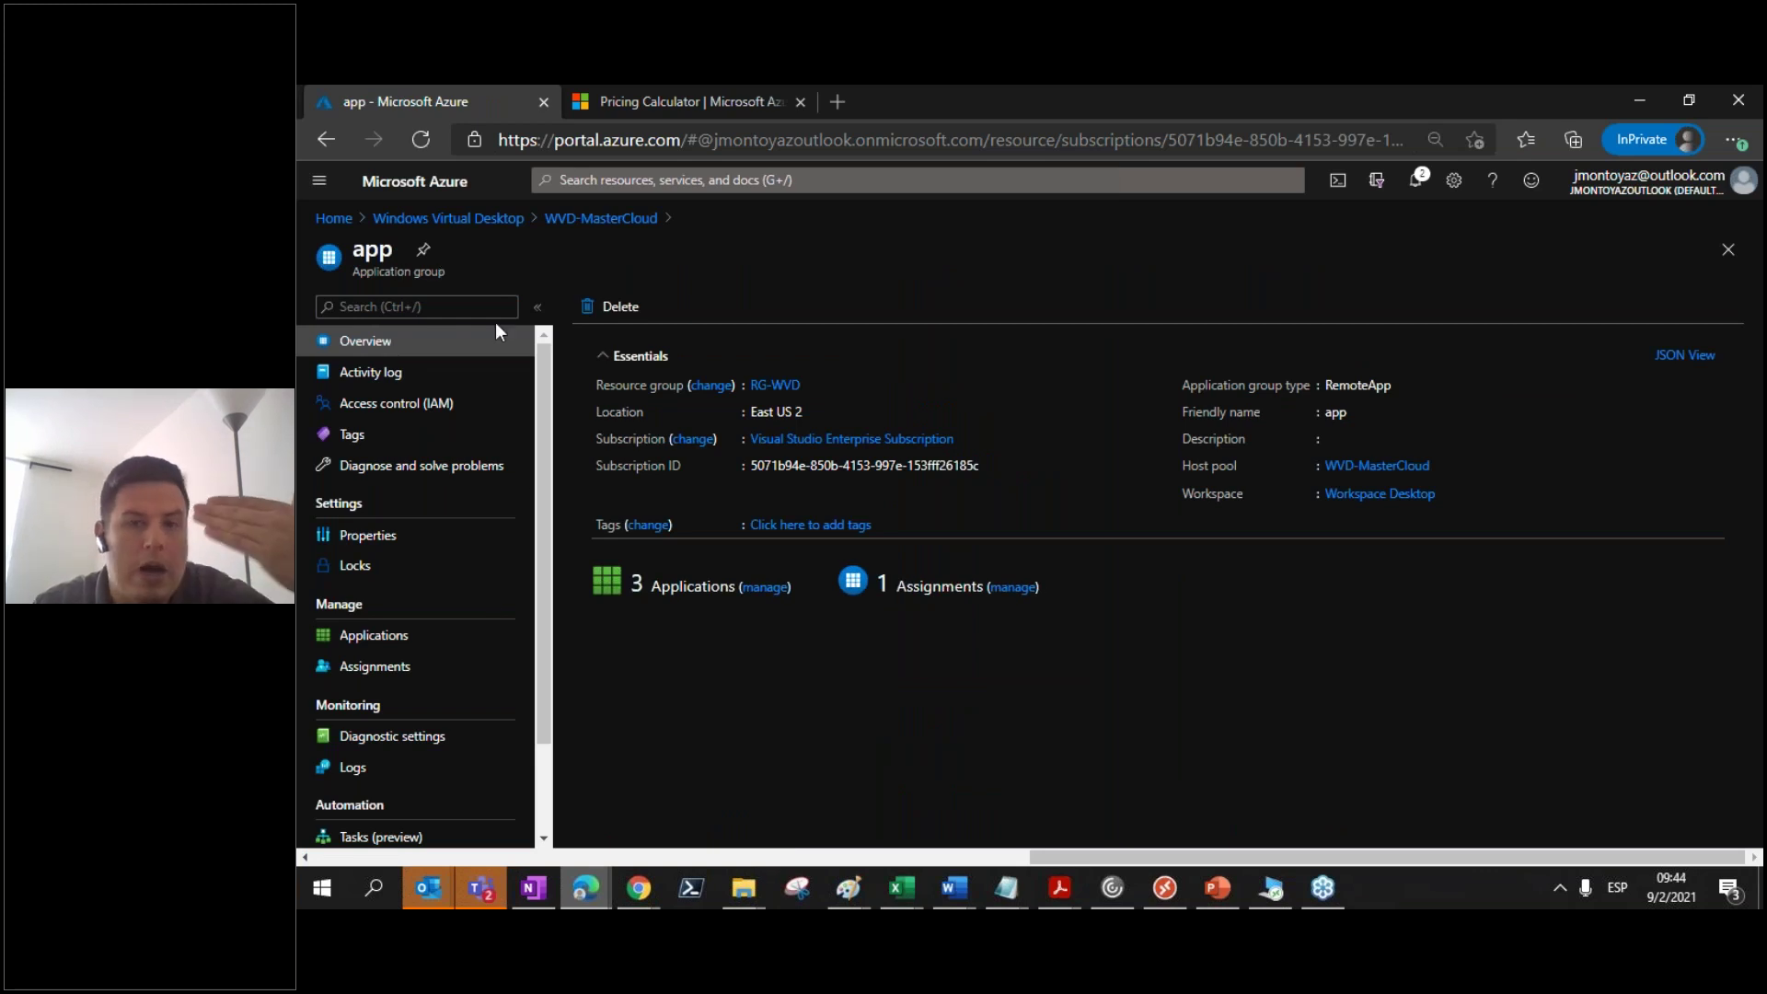
{"action": "left_click", "coordinate": [405, 662]}
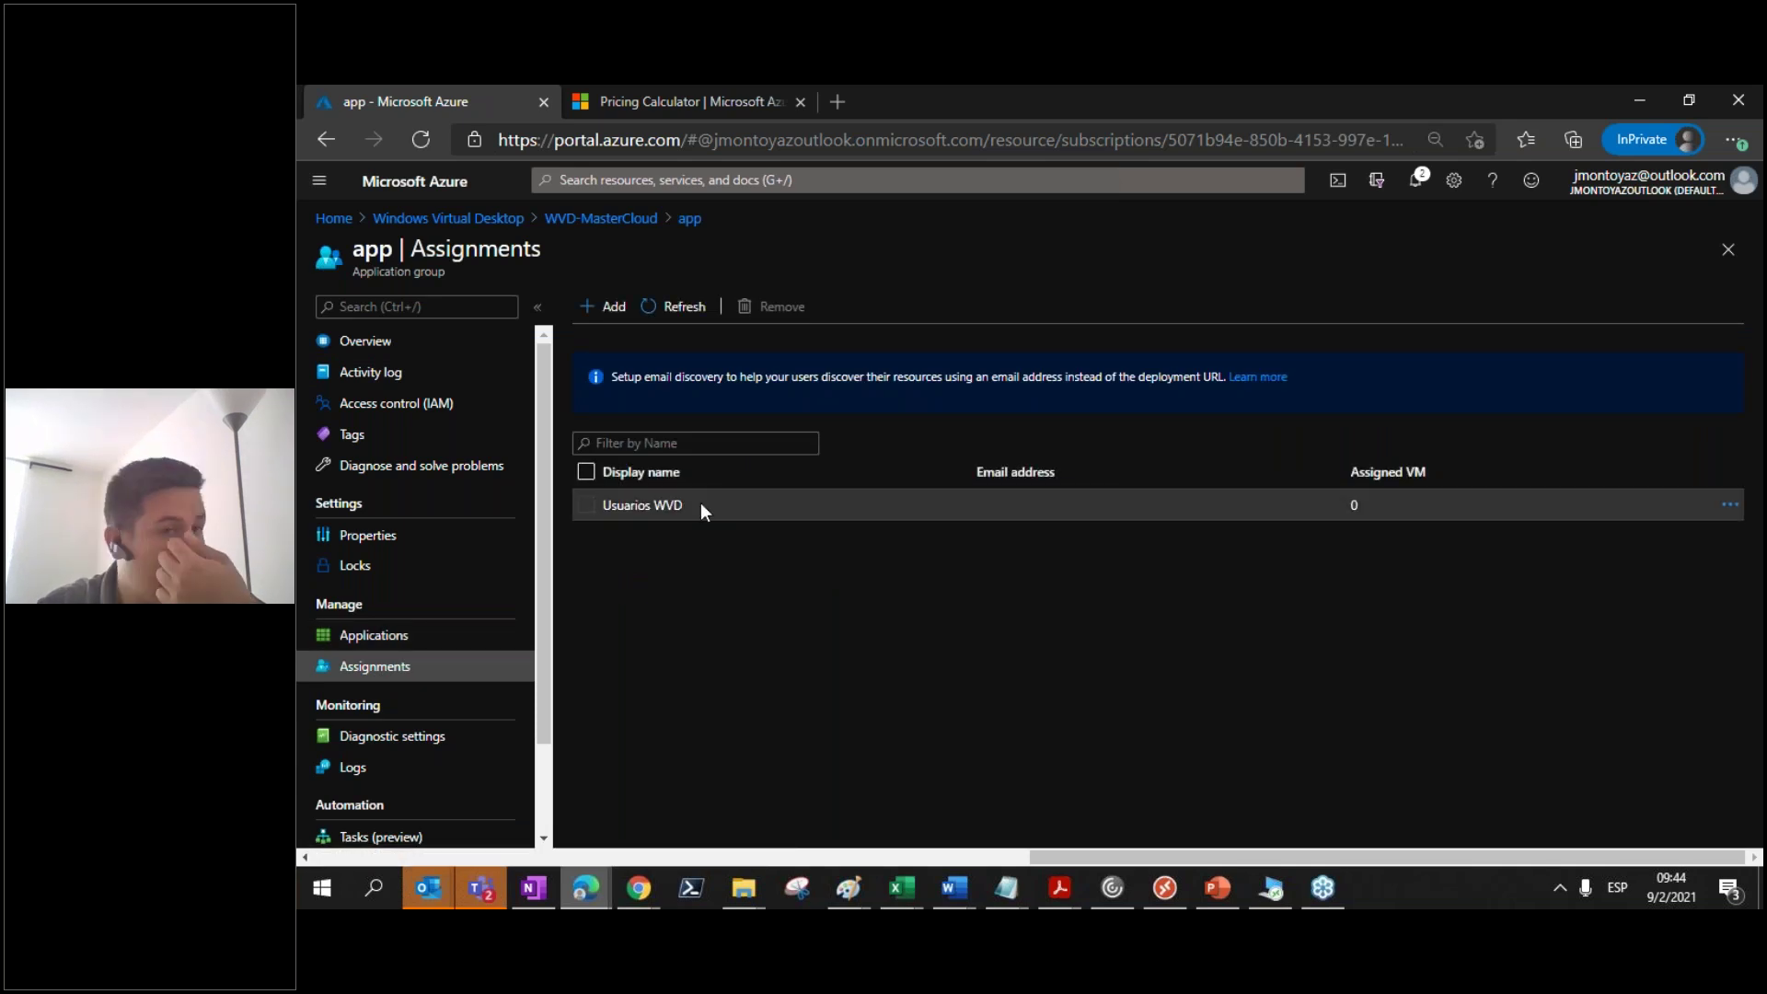
Step: Go back to the host pool's application groups and view the assignments of WVD-MasterCloud-DAG
{"action": "left_click", "coordinate": [628, 221]}
{"action": "left_click", "coordinate": [1217, 397]}
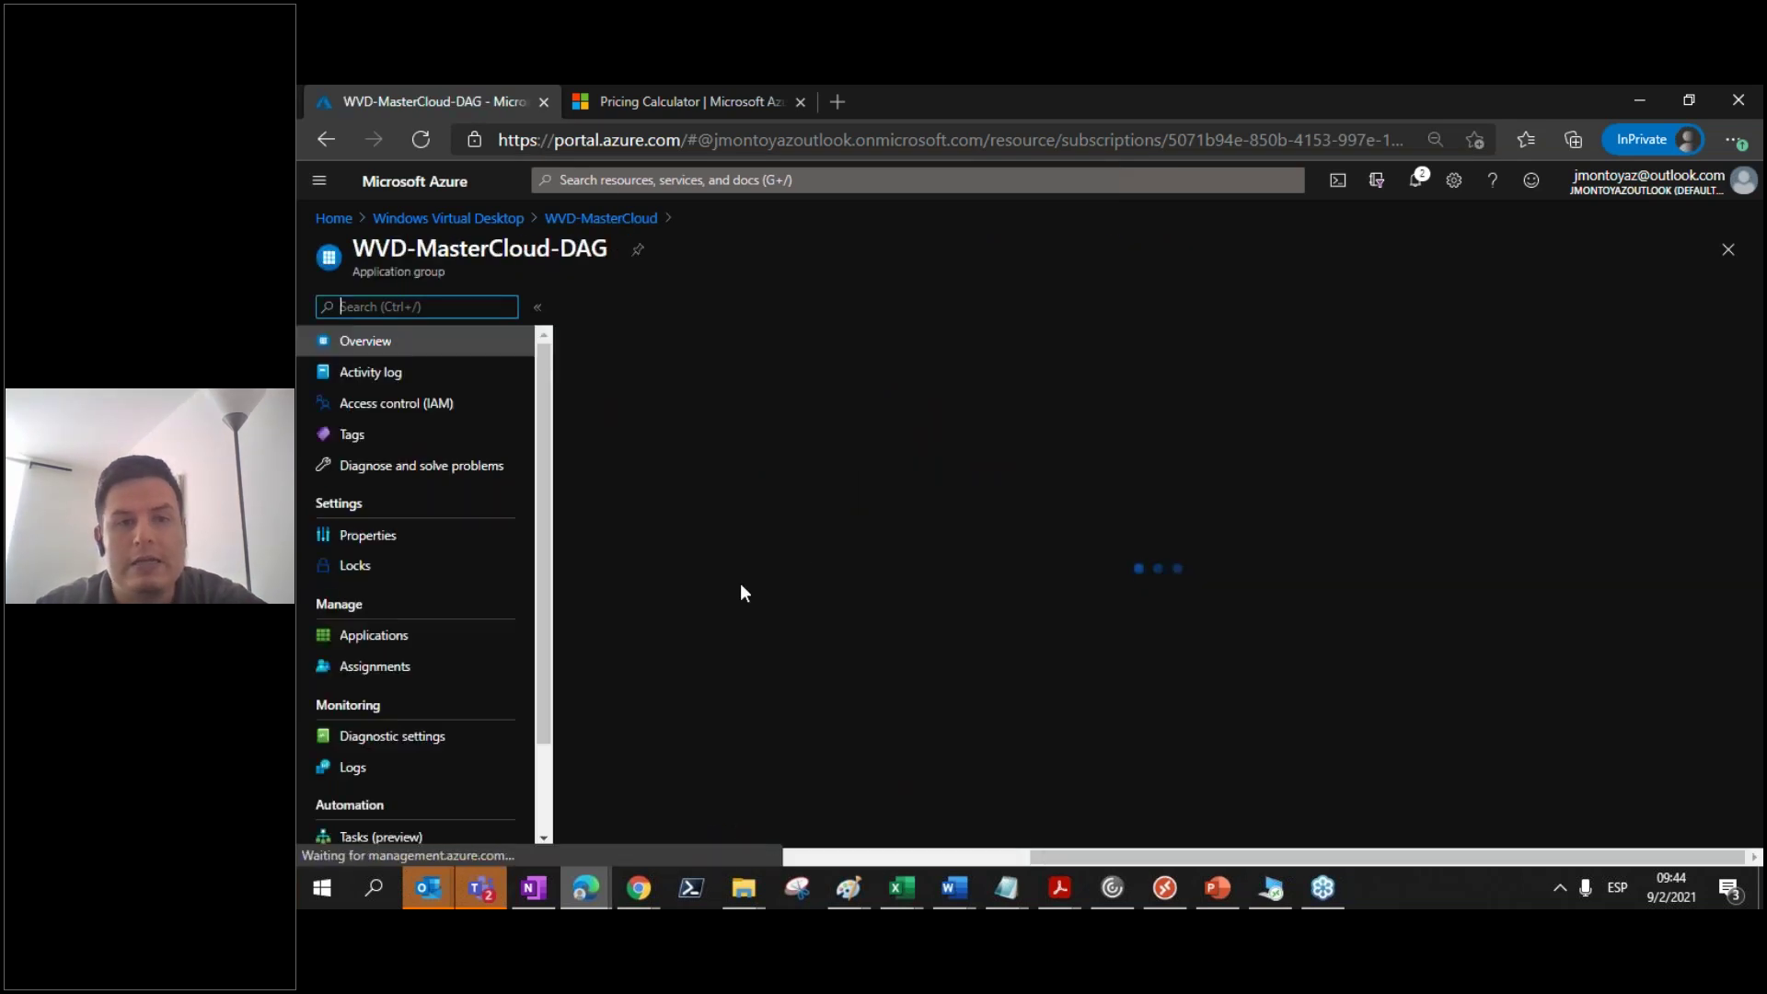
{"action": "left_click", "coordinate": [391, 669]}
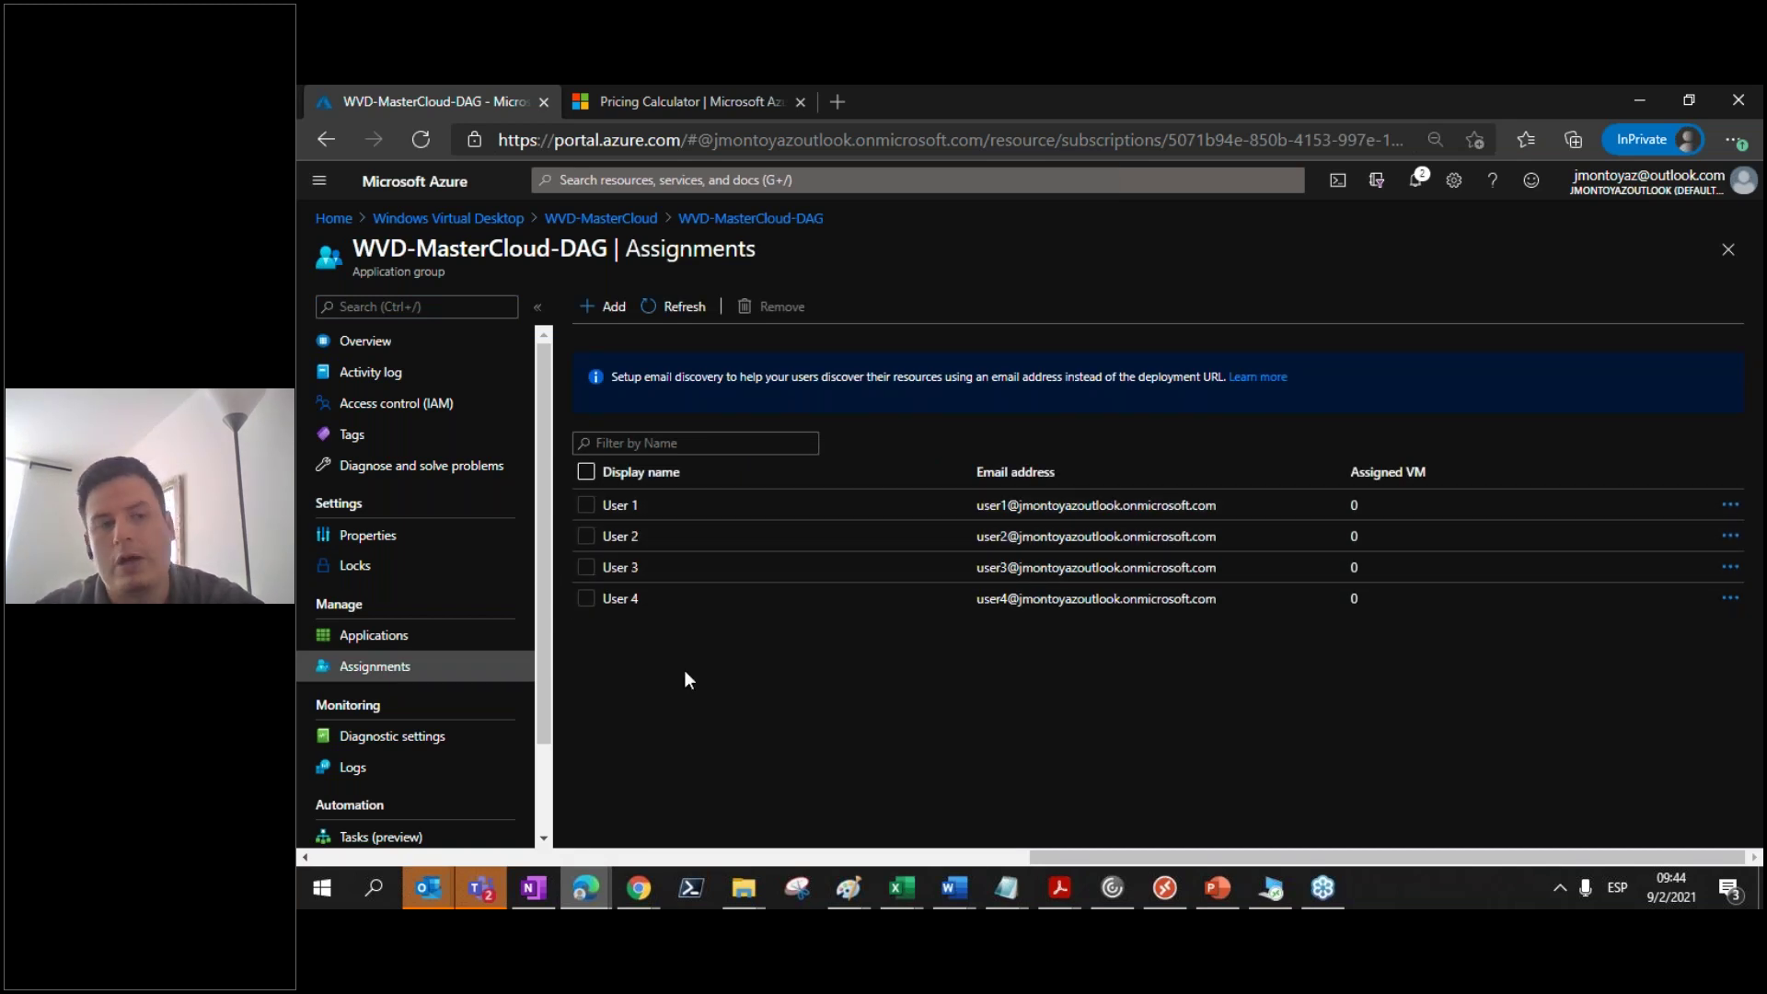
Step: Switch to the Remote Desktop client, view its version information, and check which account the Workspace Desktop feed uses
{"action": "left_click", "coordinate": [1167, 889]}
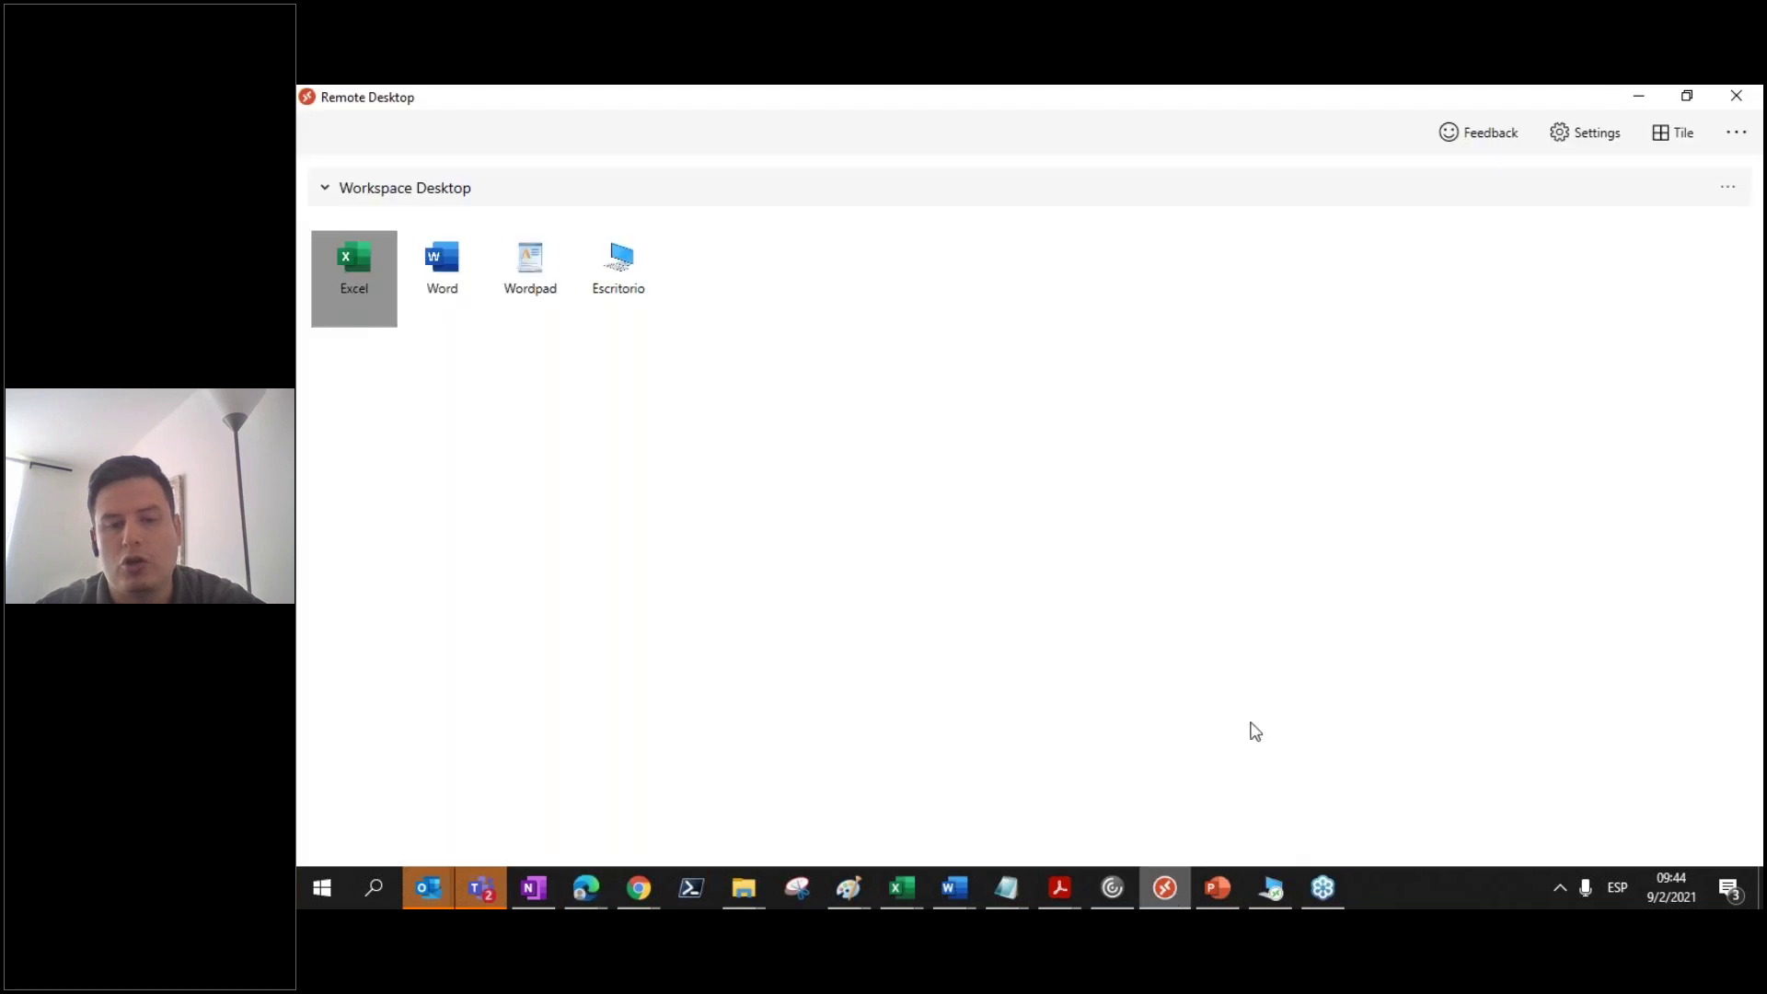
{"action": "left_click", "coordinate": [1736, 133]}
{"action": "left_click", "coordinate": [1662, 242]}
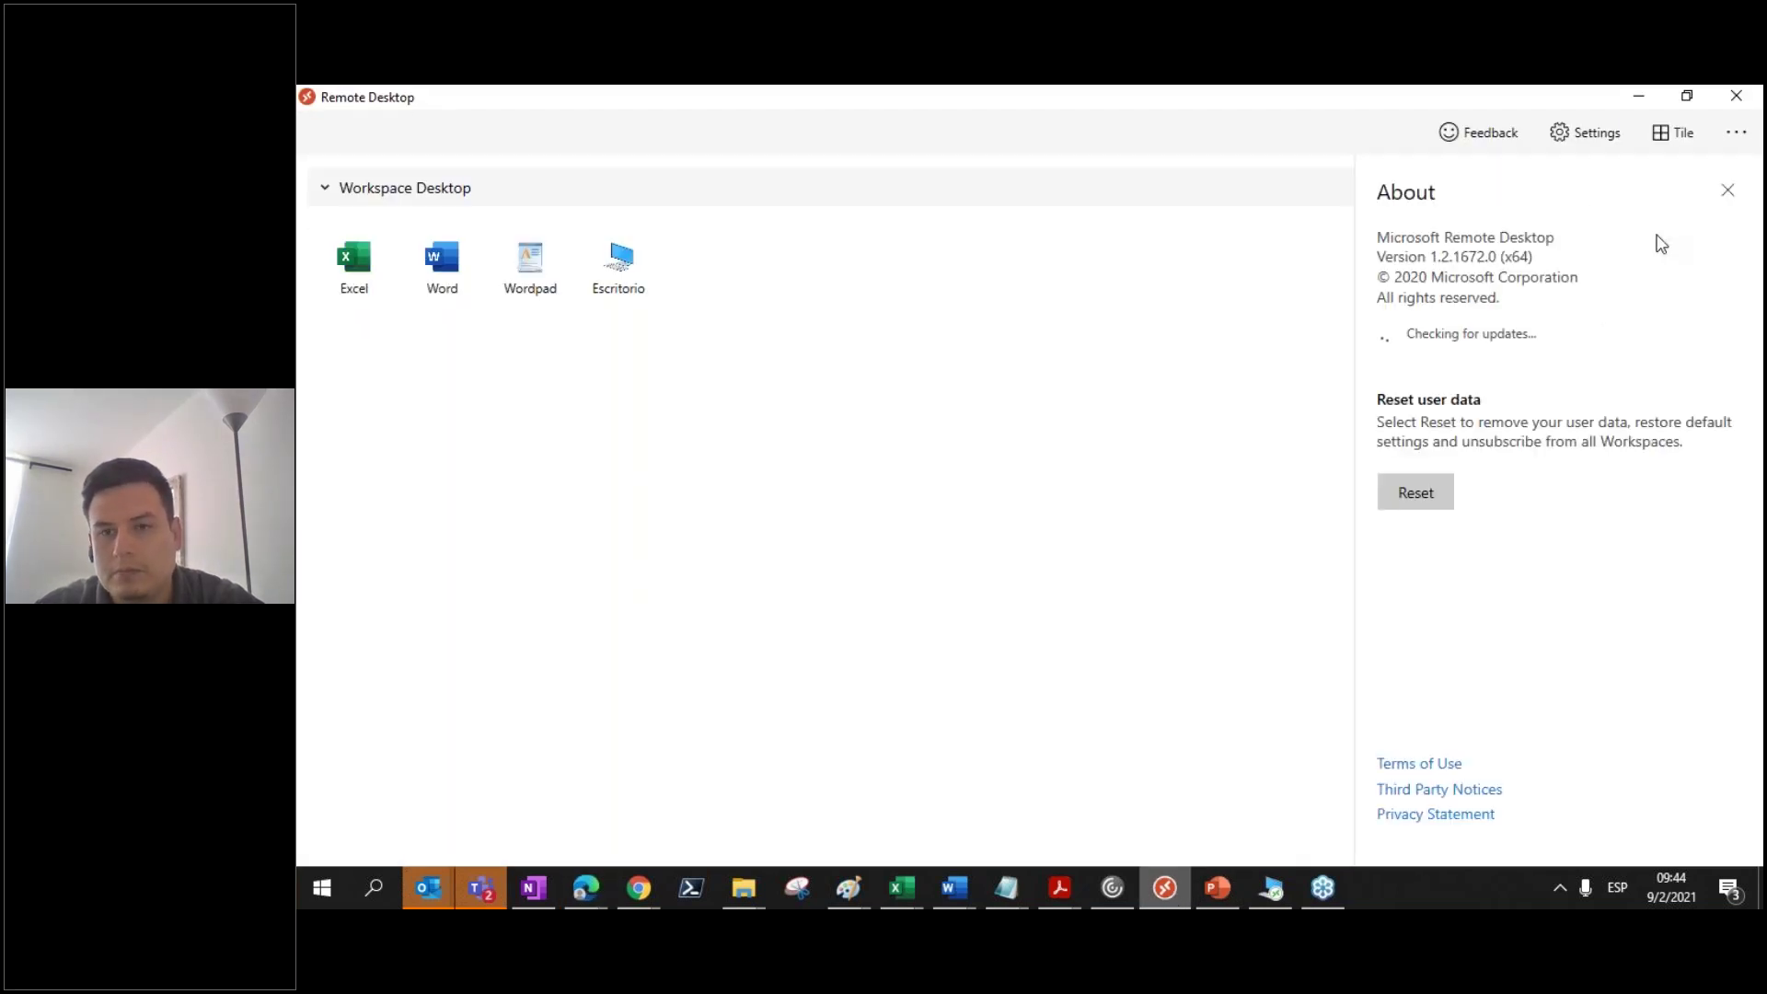
{"action": "key", "text": "Escape"}
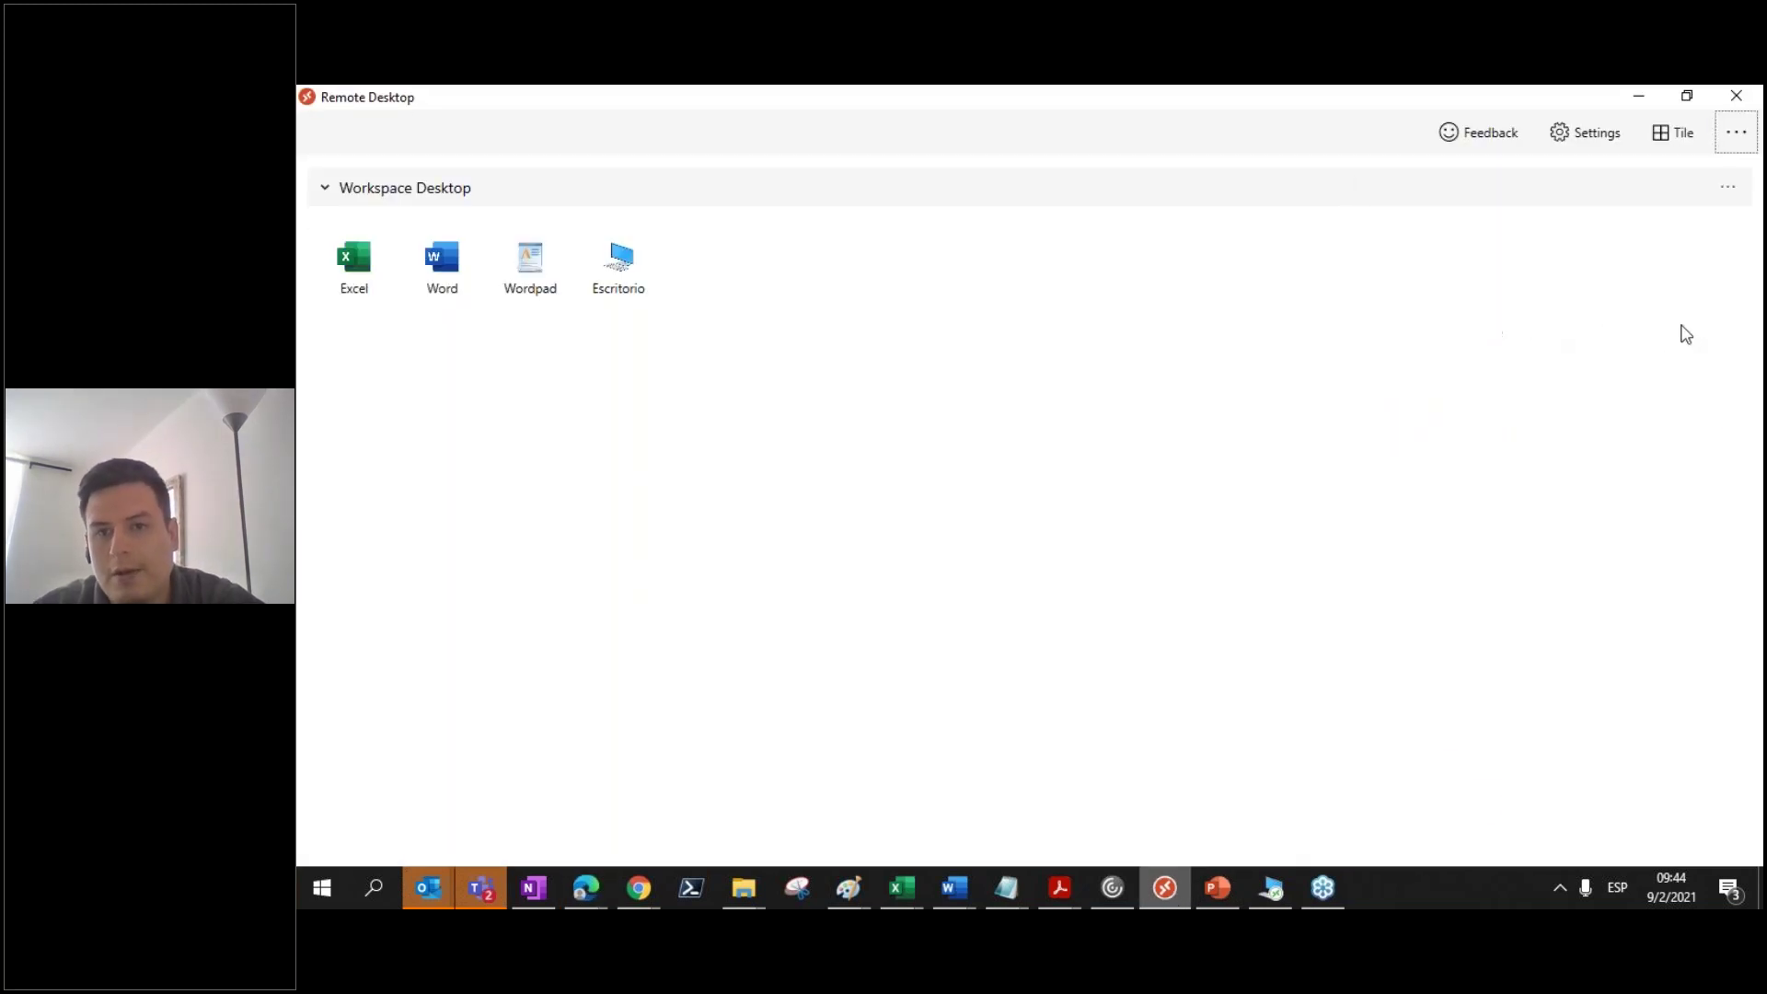
{"action": "left_click", "coordinate": [1728, 188]}
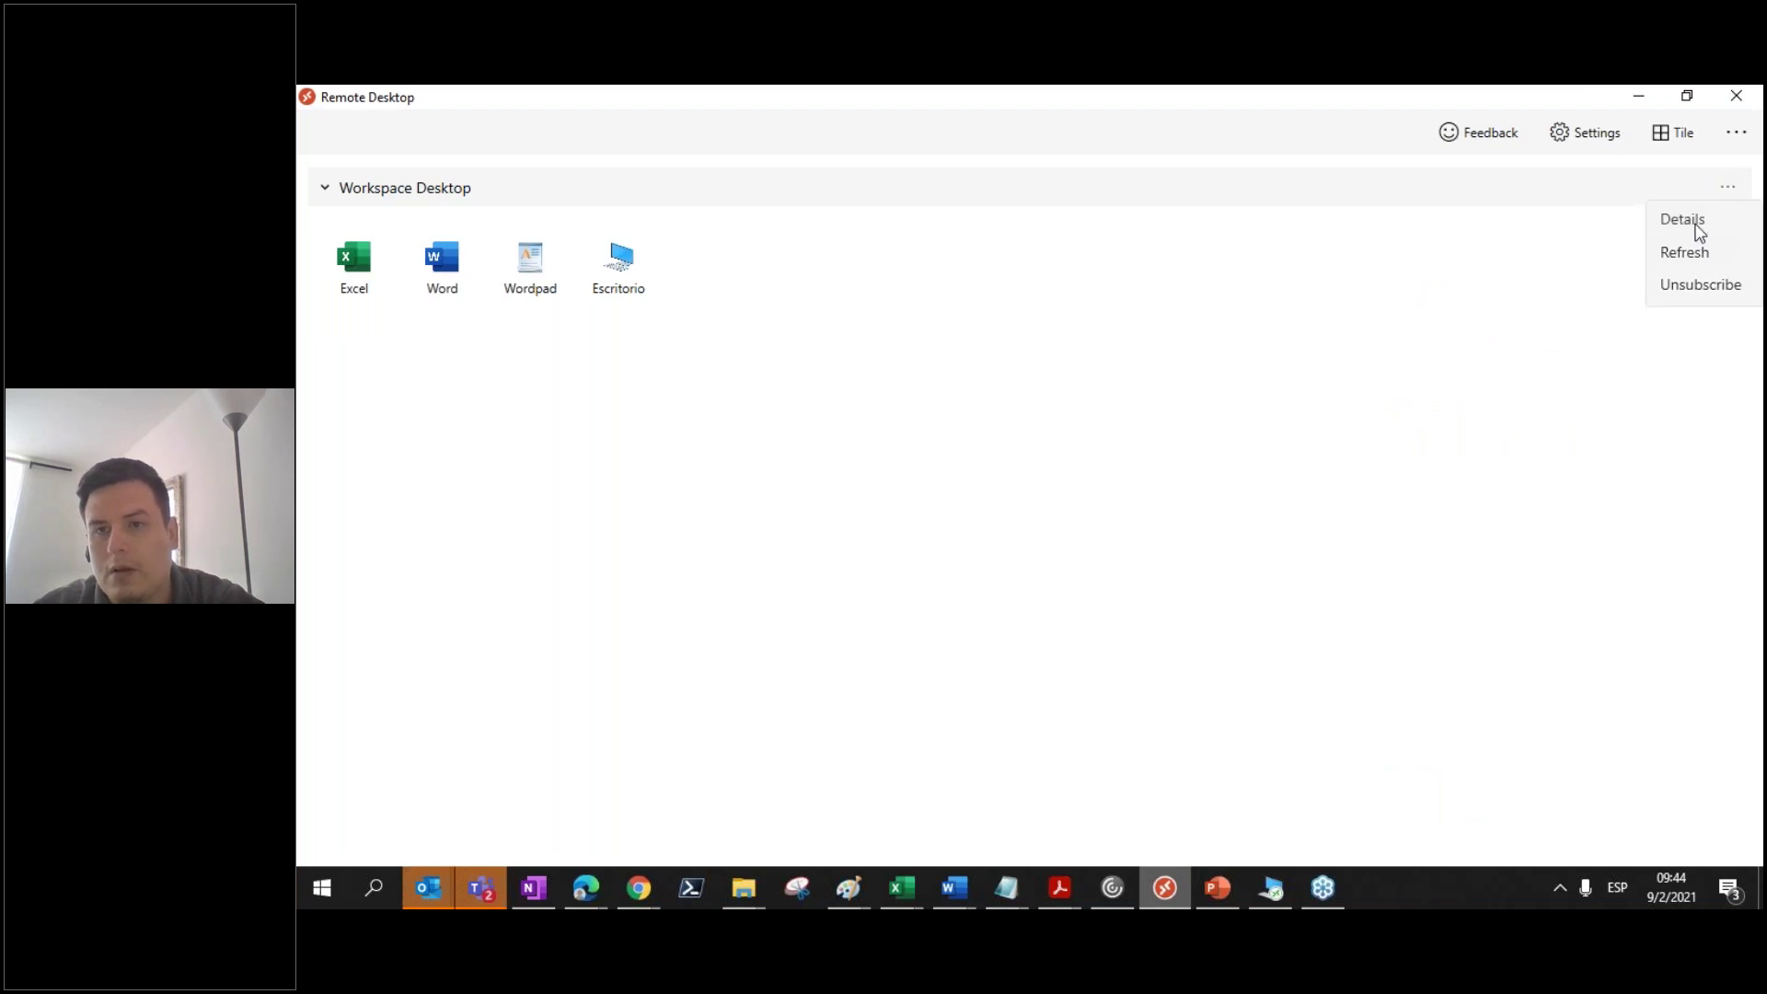
{"action": "left_click", "coordinate": [1694, 225]}
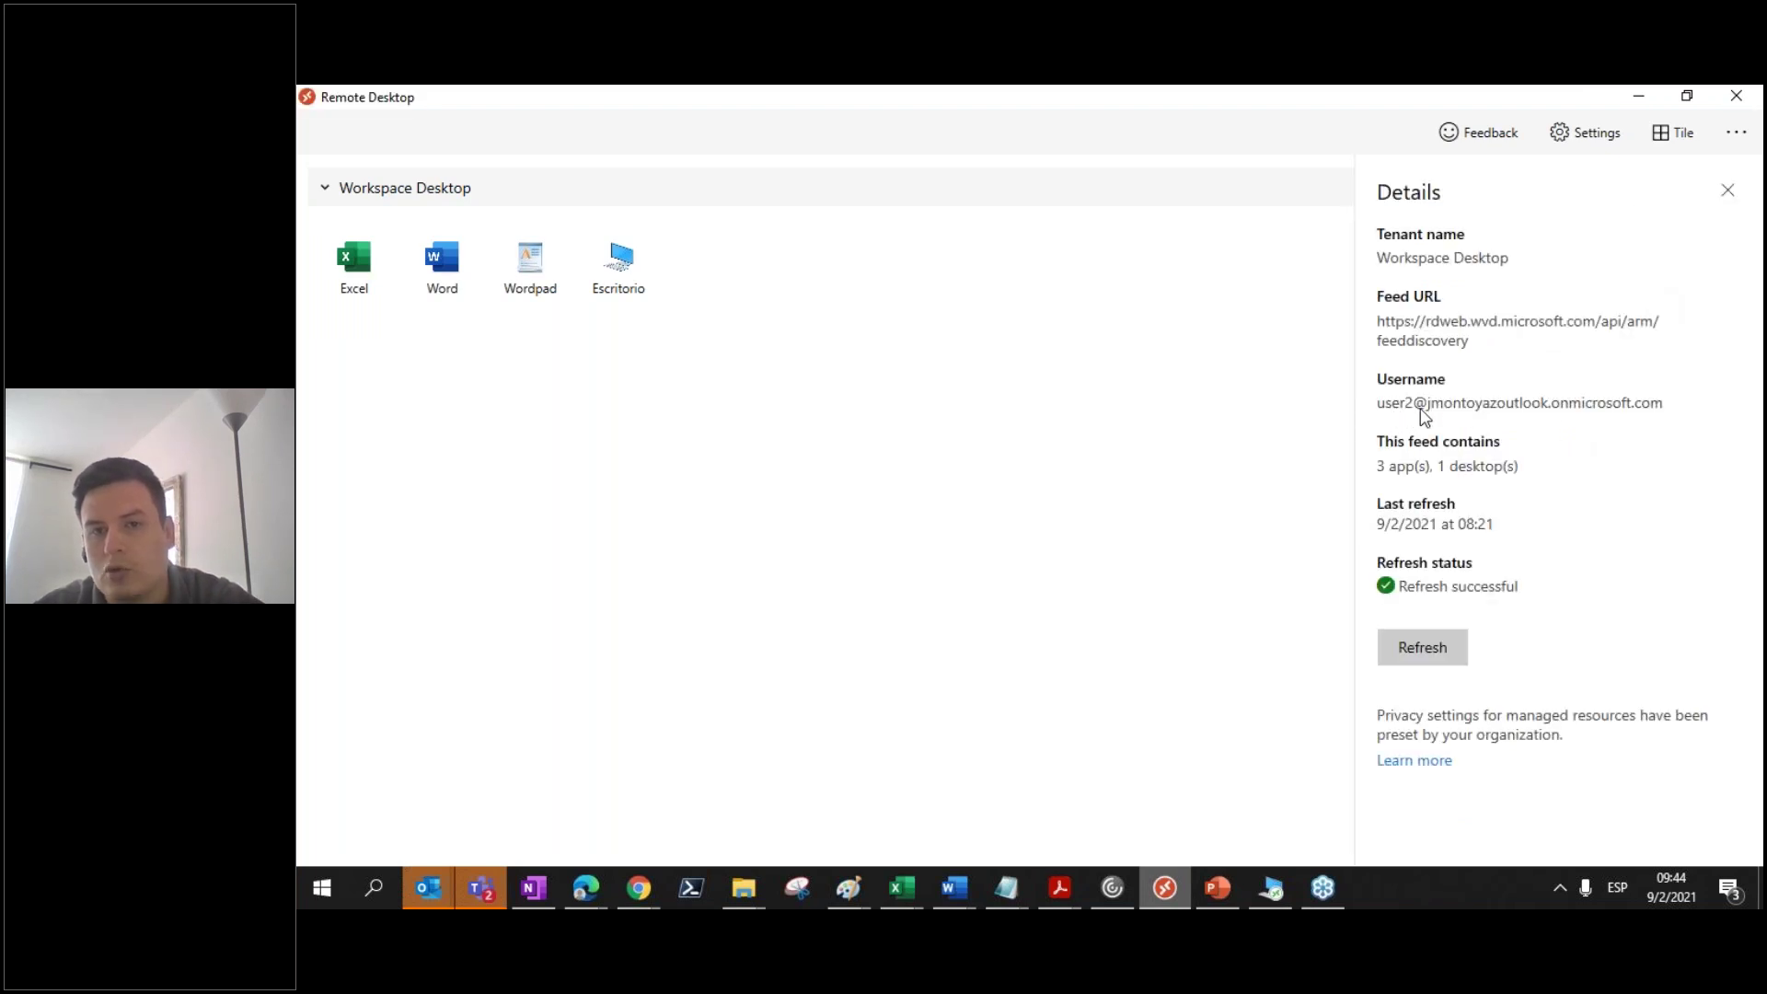
{"action": "key", "text": "Escape"}
Step: Point out the Escritorio resource in the Remote Desktop client, view its open session, and return to the Azure portal
{"action": "left_click", "coordinate": [1167, 887]}
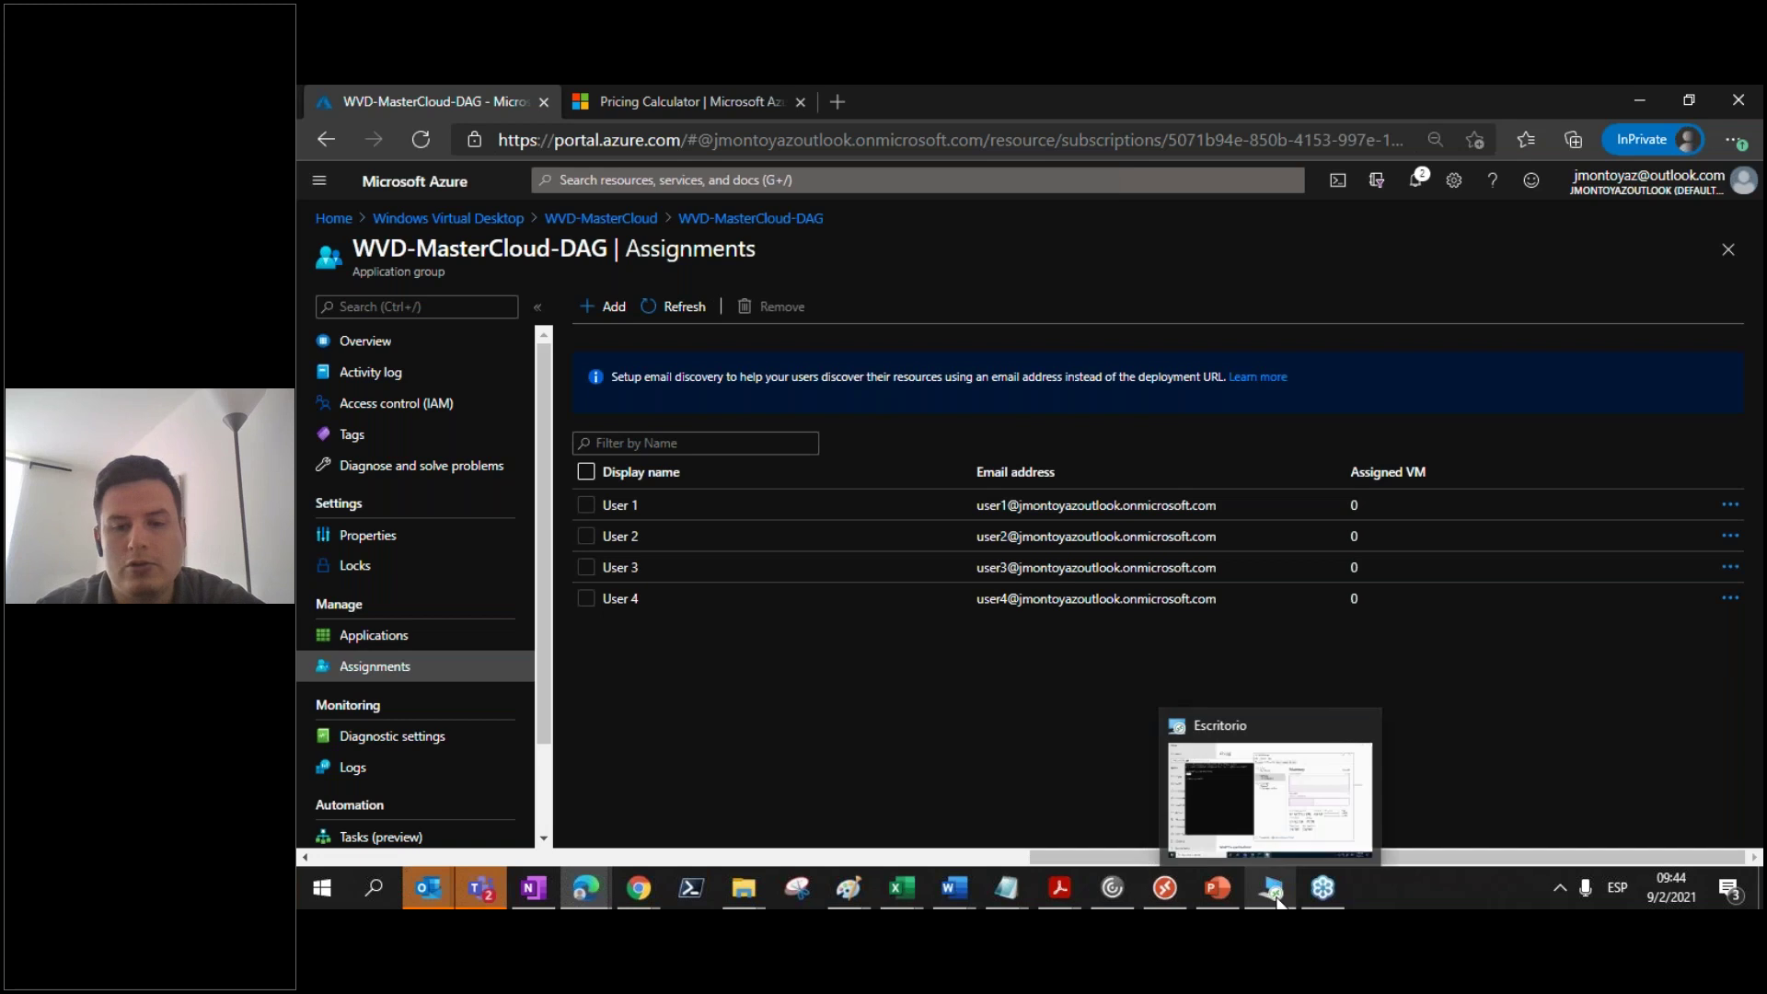
{"action": "left_click", "coordinate": [1152, 887]}
{"action": "left_click", "coordinate": [607, 280]}
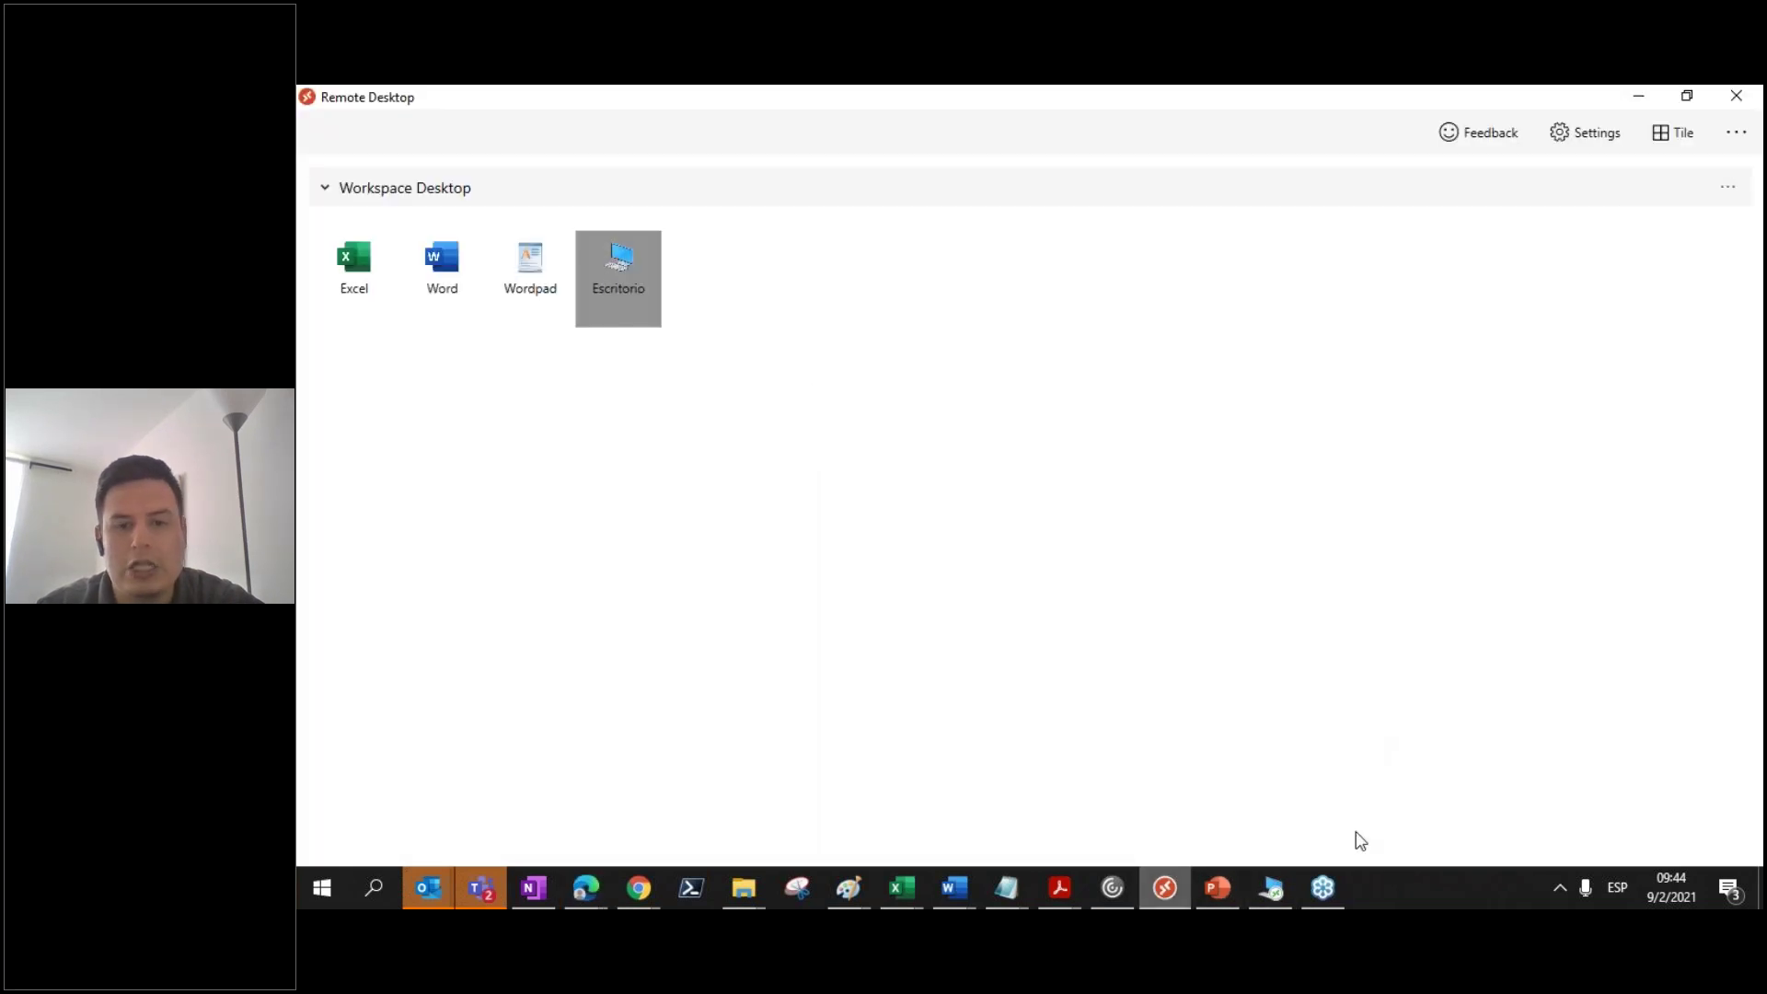
{"action": "left_click", "coordinate": [1273, 881]}
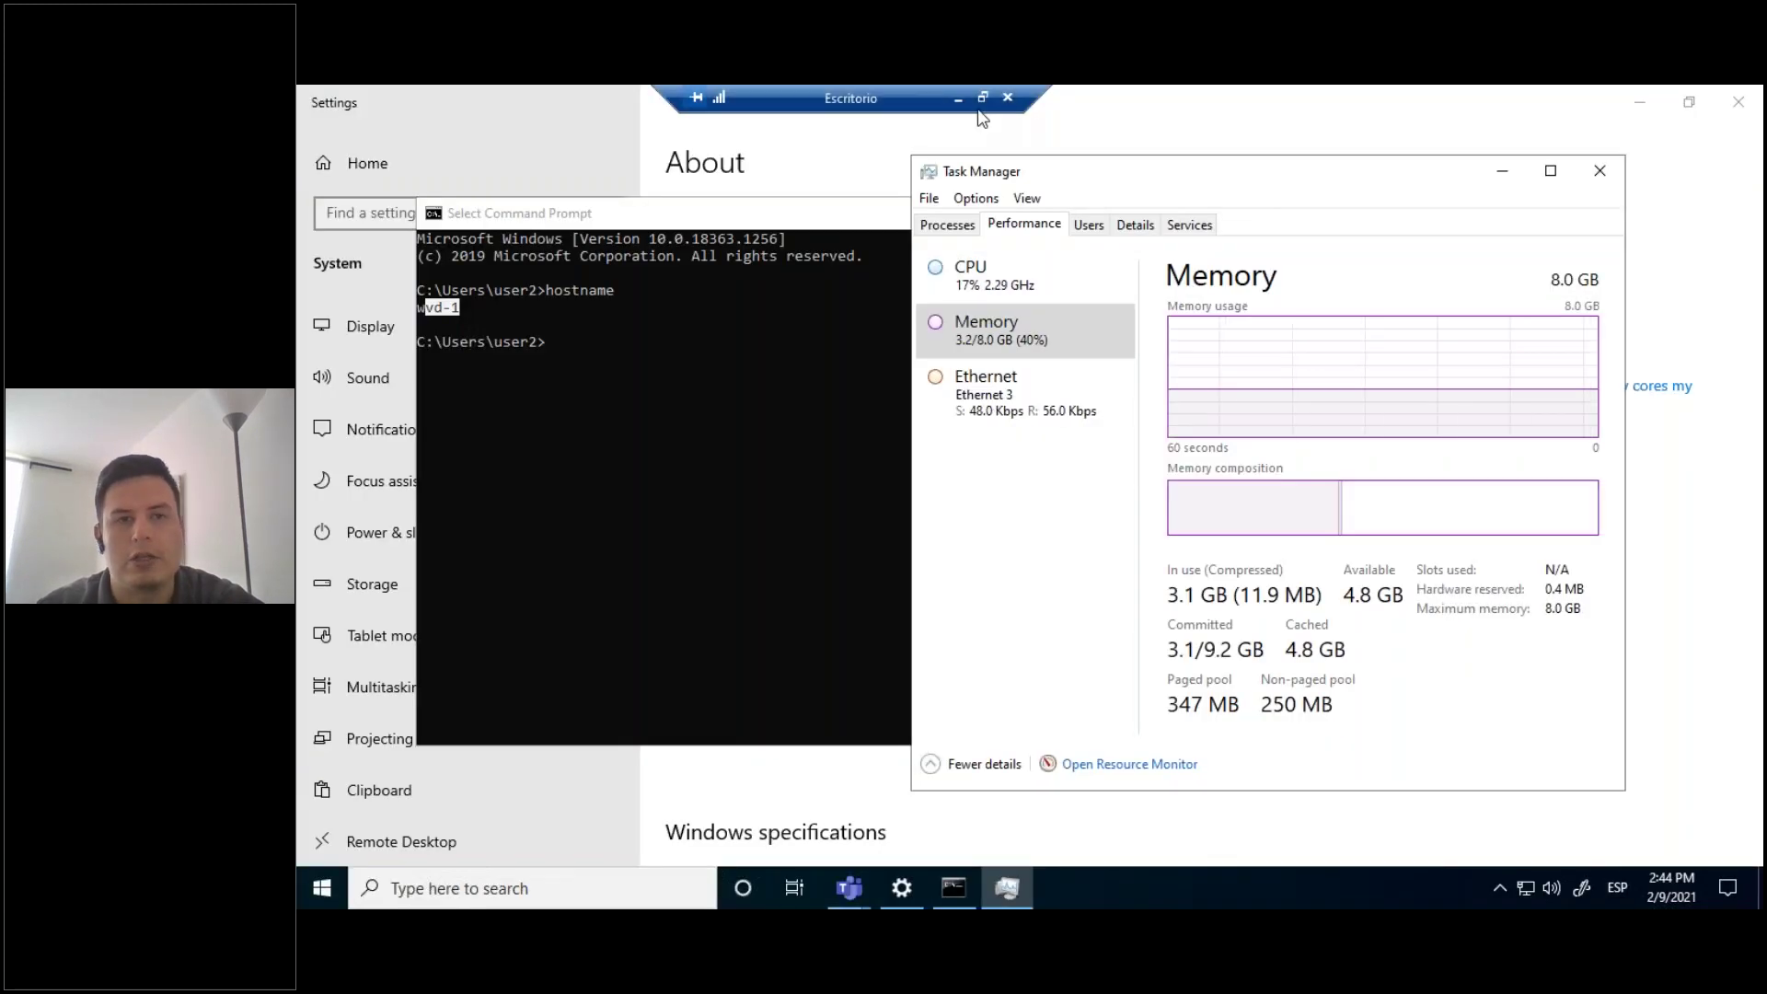
{"action": "left_click", "coordinate": [957, 104]}
{"action": "left_click", "coordinate": [1631, 94]}
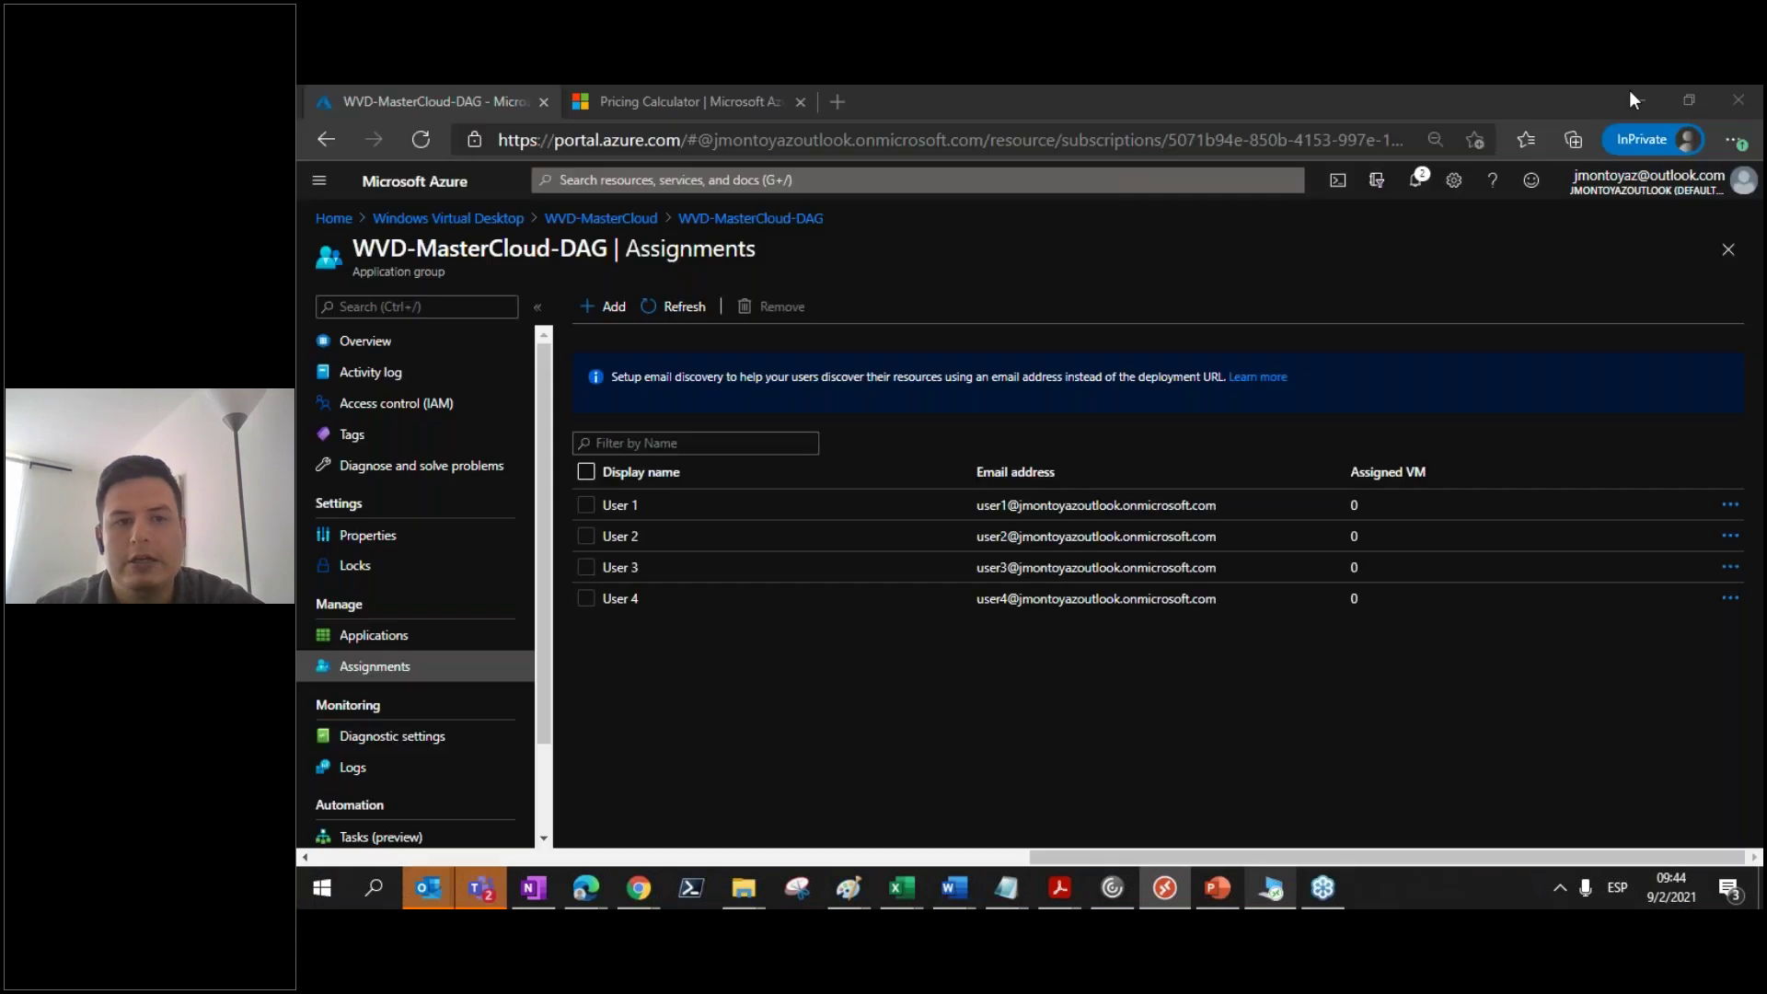
Step: Mark User 2 among the WVD-MasterCloud-DAG assignments, then return to the host pool's application groups
{"action": "left_click", "coordinate": [589, 537]}
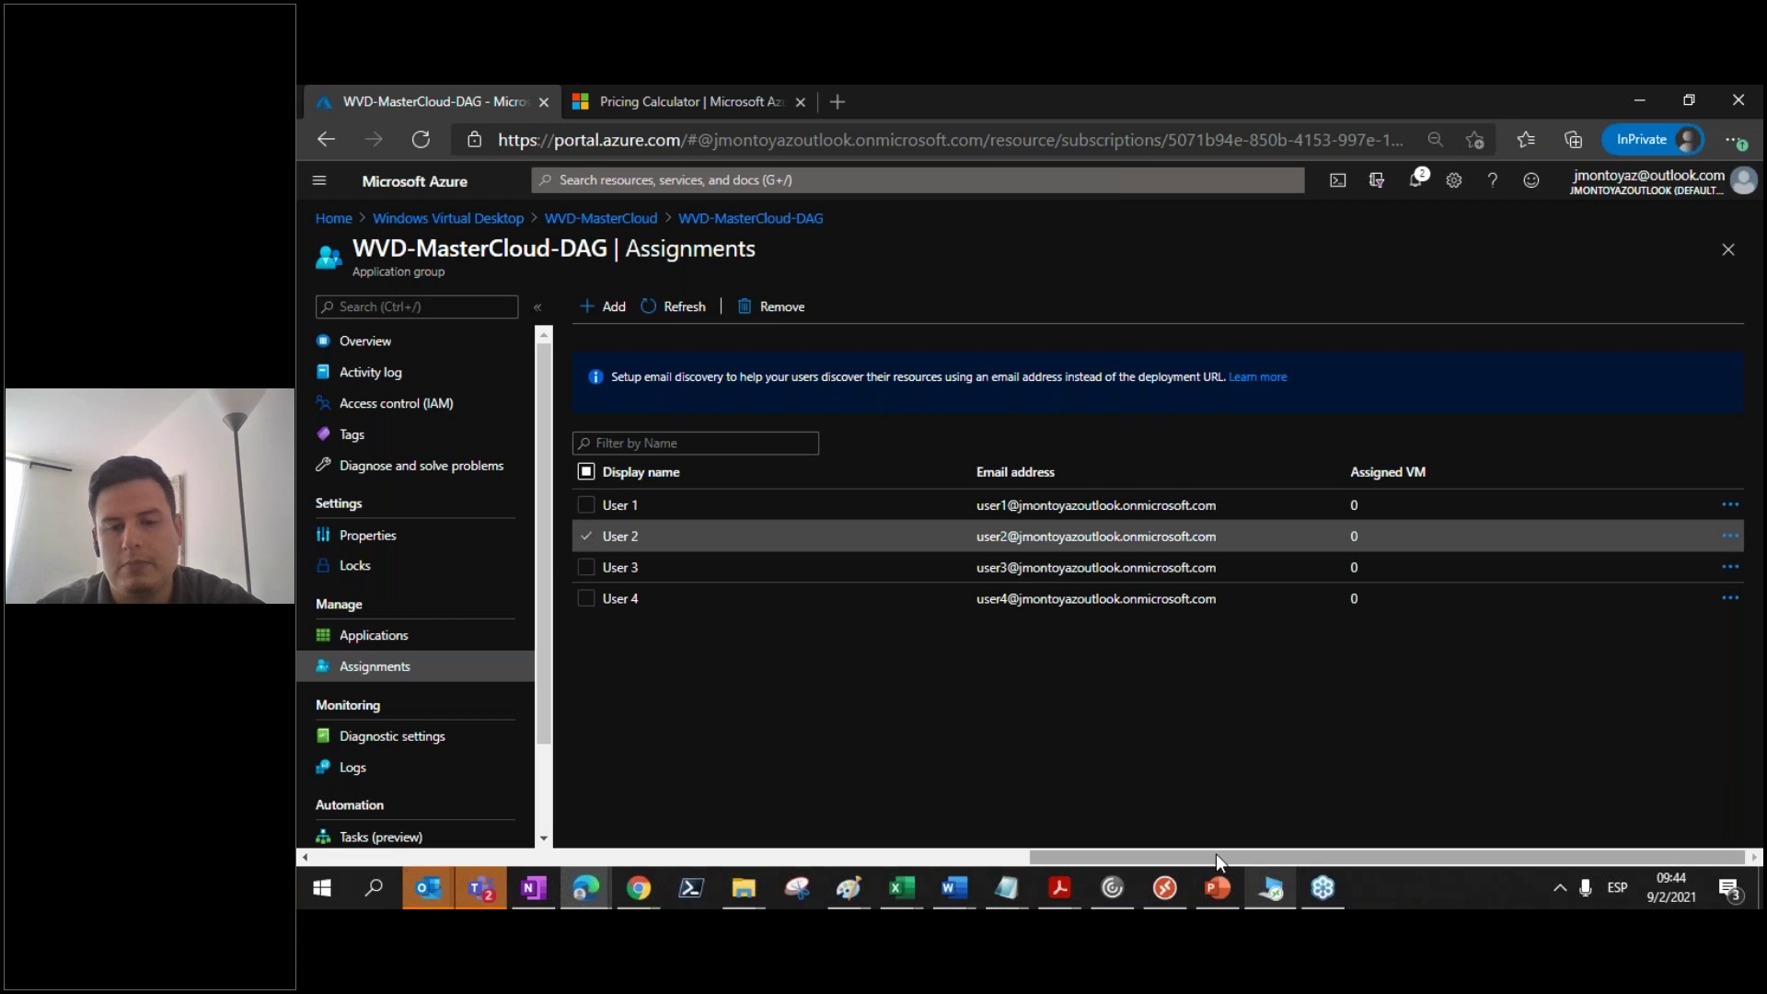
{"action": "left_click", "coordinate": [613, 544]}
{"action": "left_click", "coordinate": [707, 219]}
{"action": "left_click", "coordinate": [653, 219]}
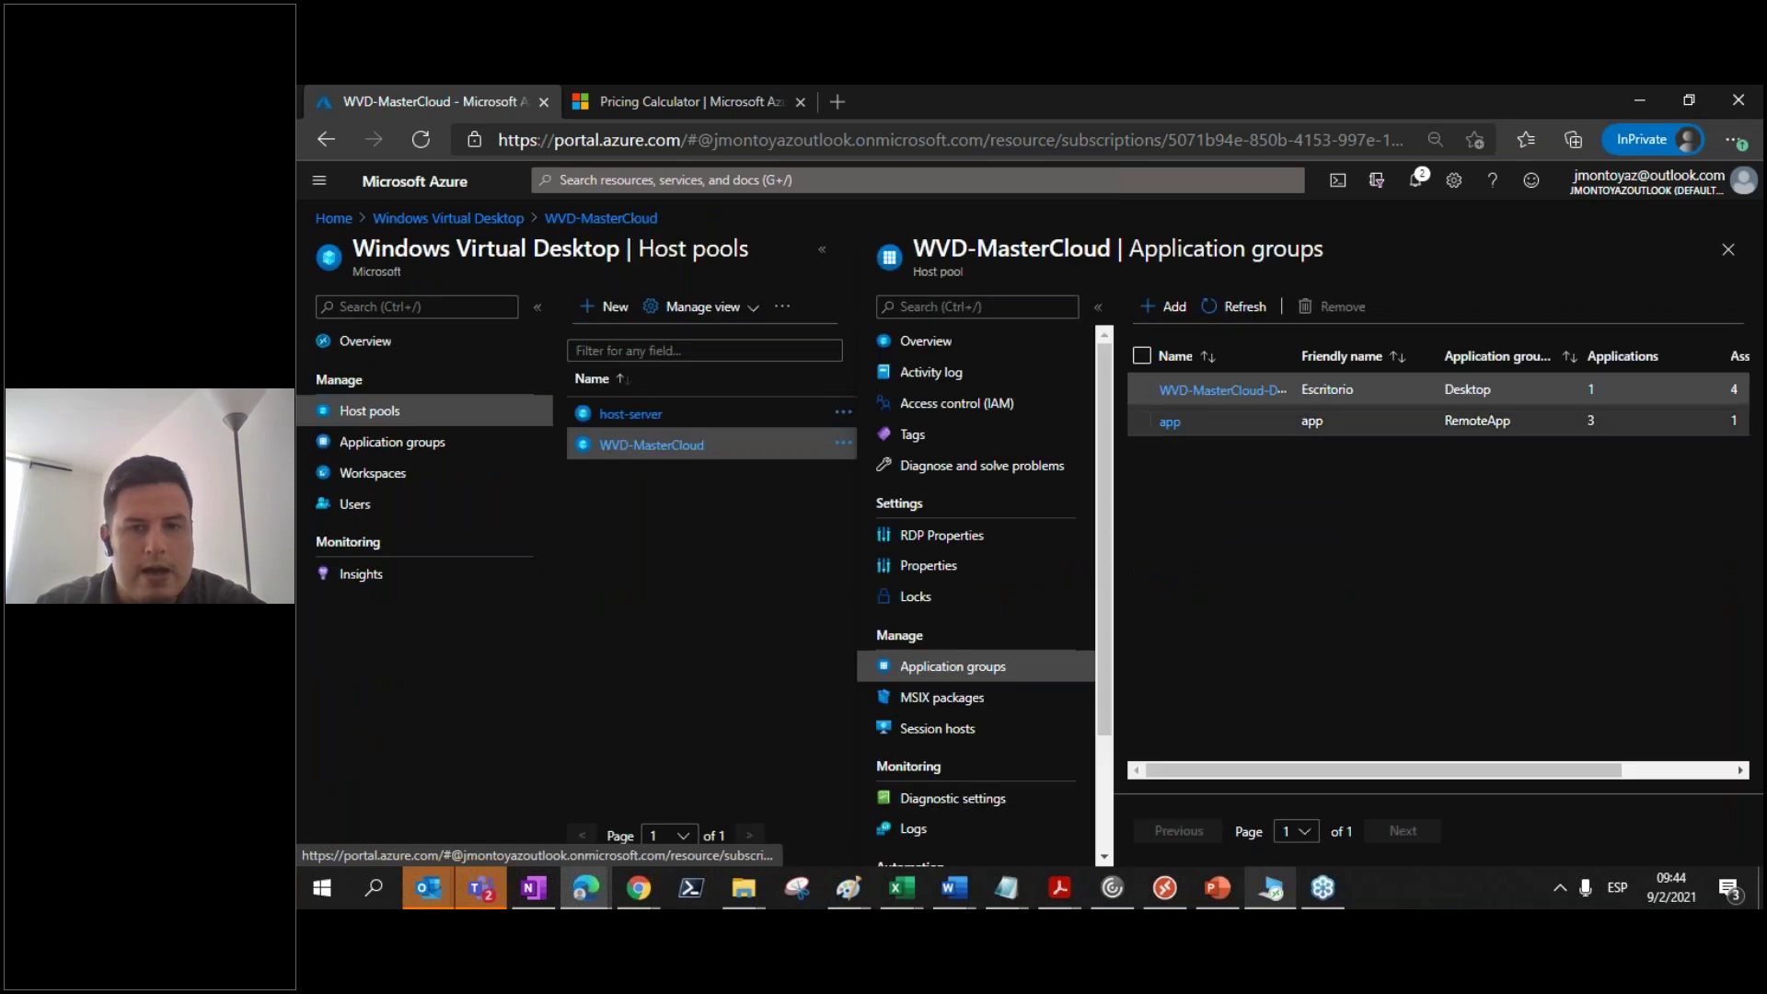
Step: Open the app application group and review its assignments and published applications
{"action": "left_click", "coordinate": [1173, 423]}
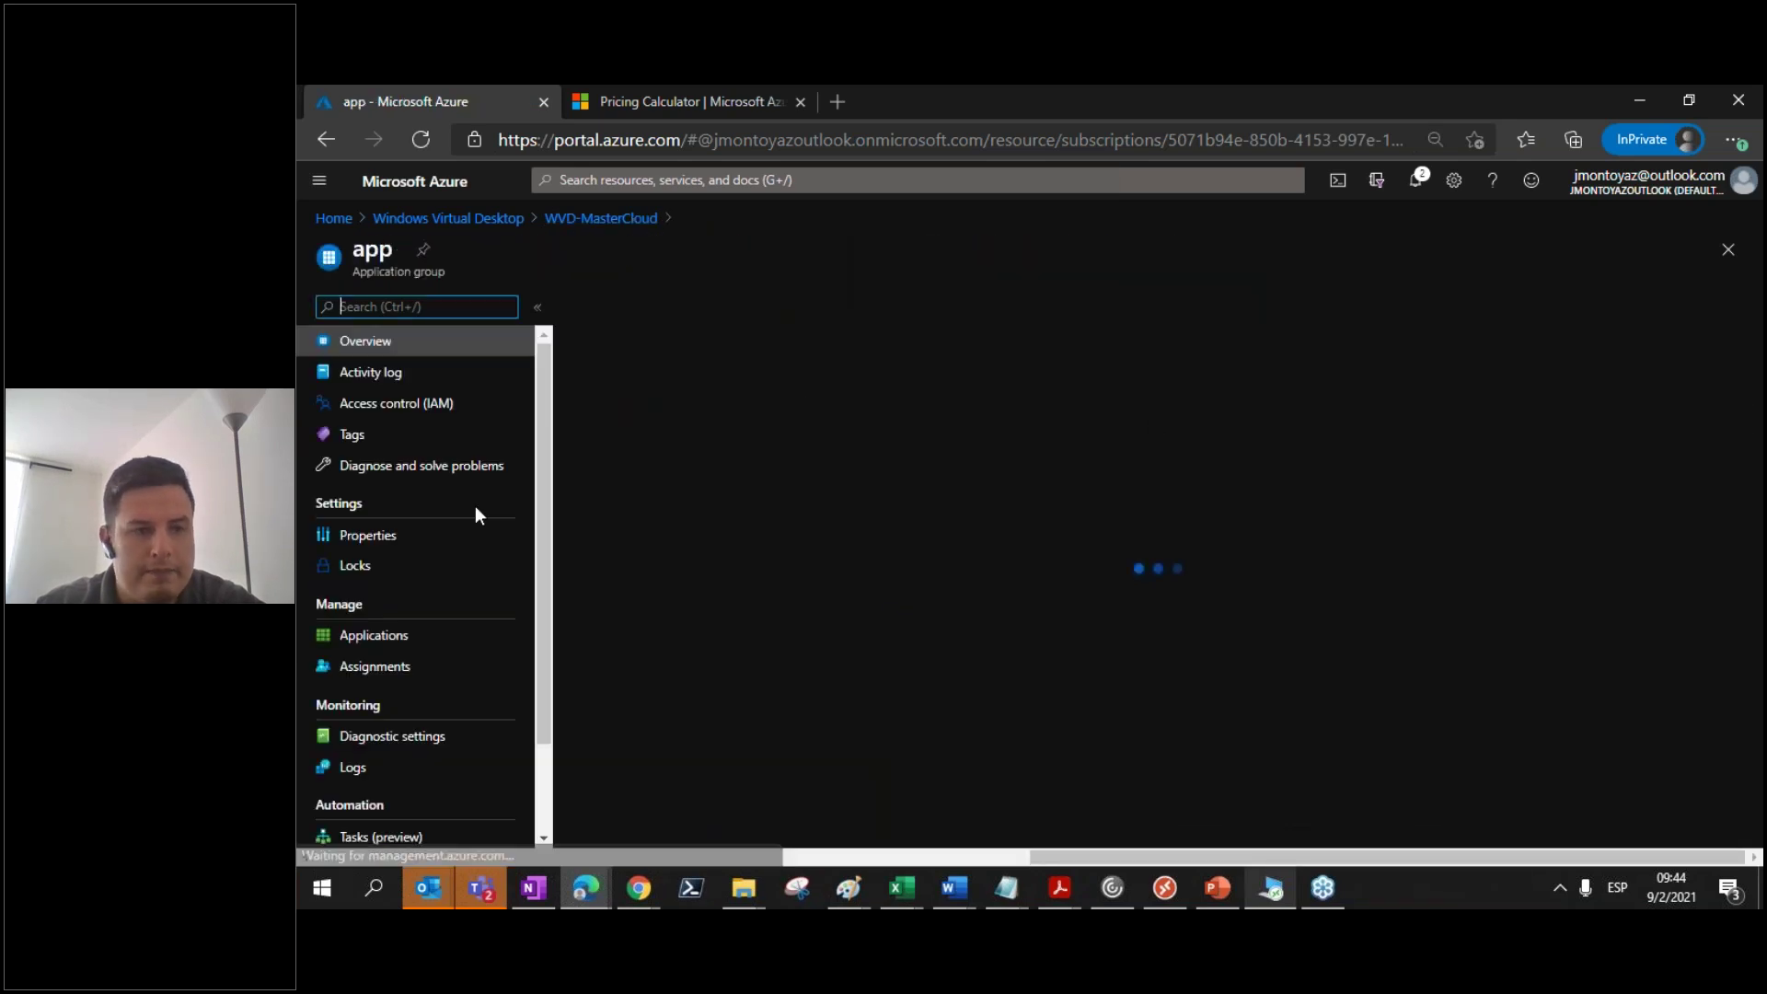
{"action": "left_click", "coordinate": [396, 665]}
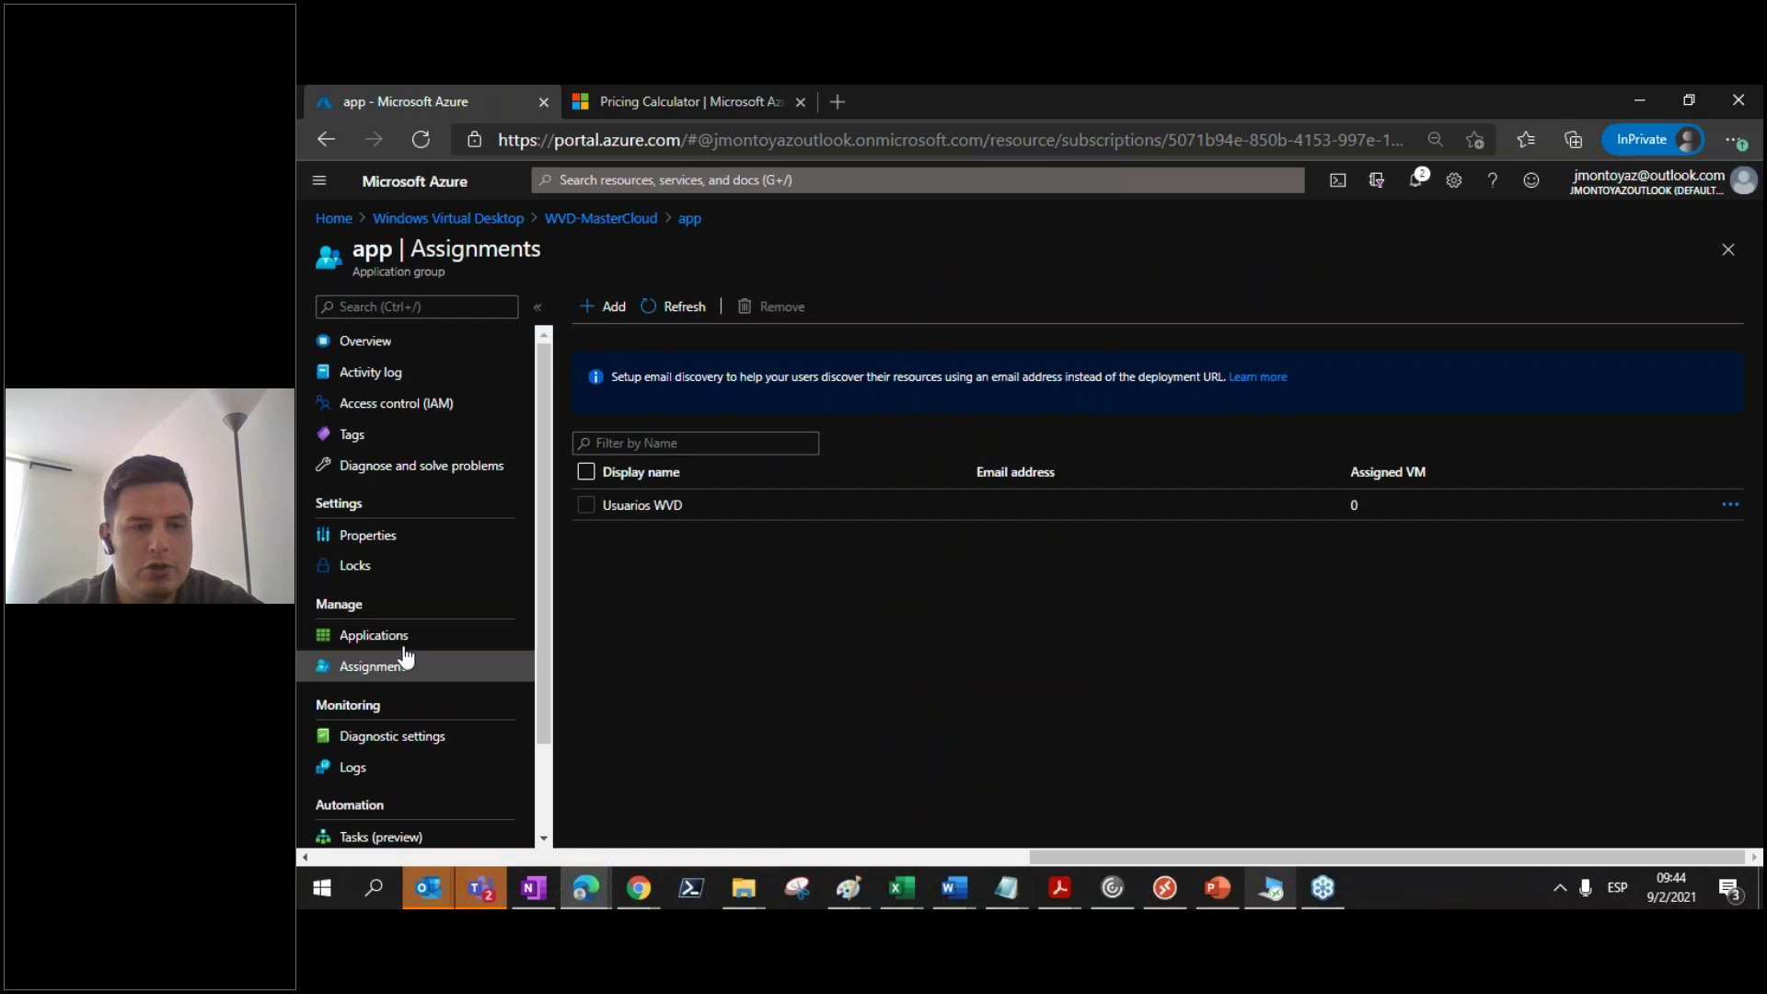
{"action": "left_click", "coordinate": [386, 635]}
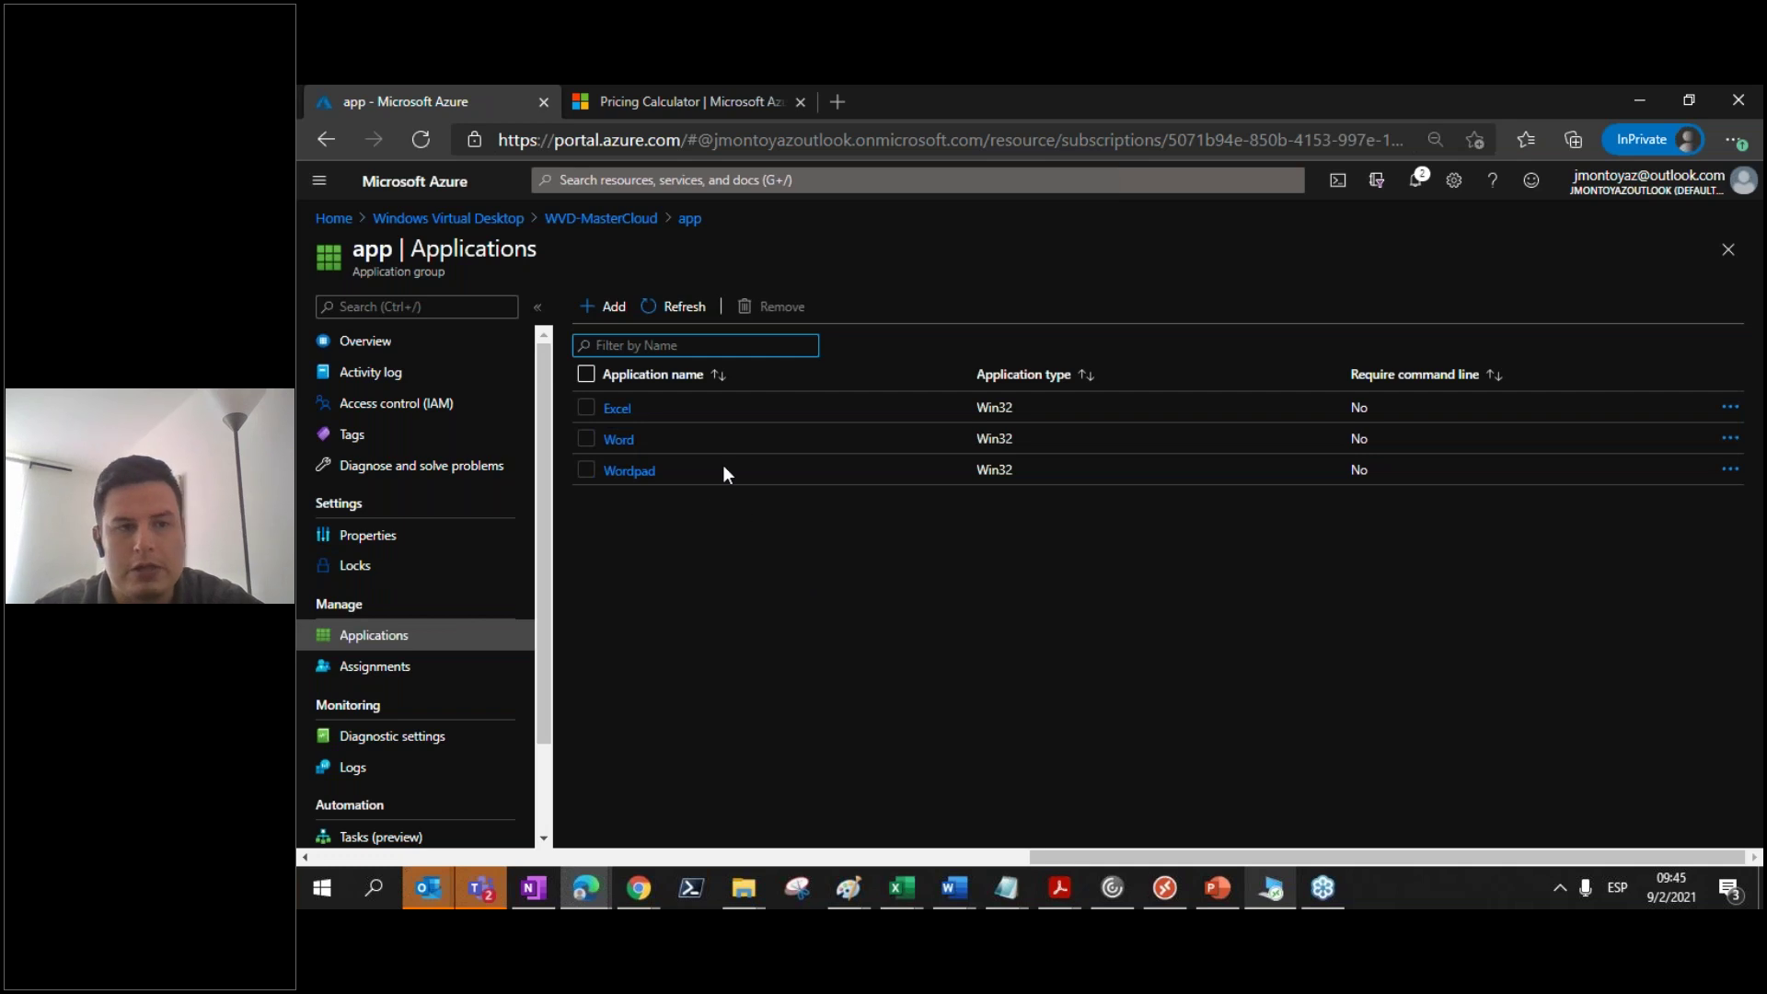
Step: Add Task Manager from the Start menu source to the app application group and save it
{"action": "left_click", "coordinate": [607, 306]}
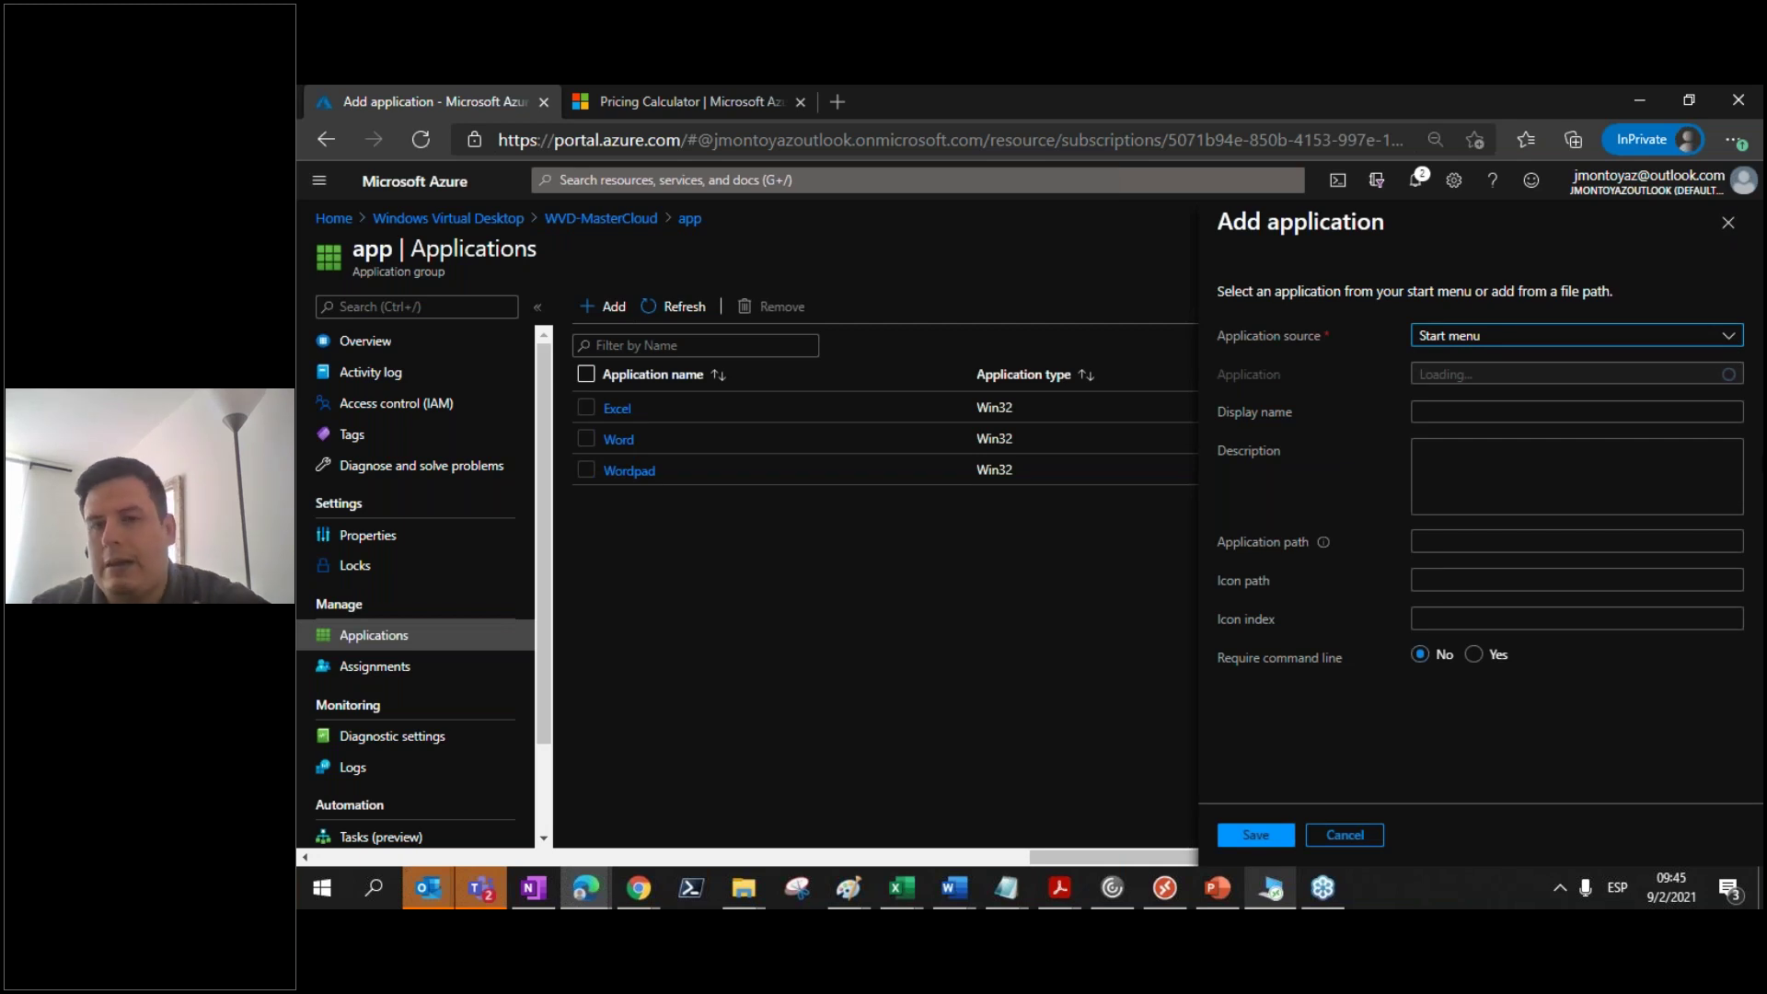
{"action": "left_click", "coordinate": [1730, 379]}
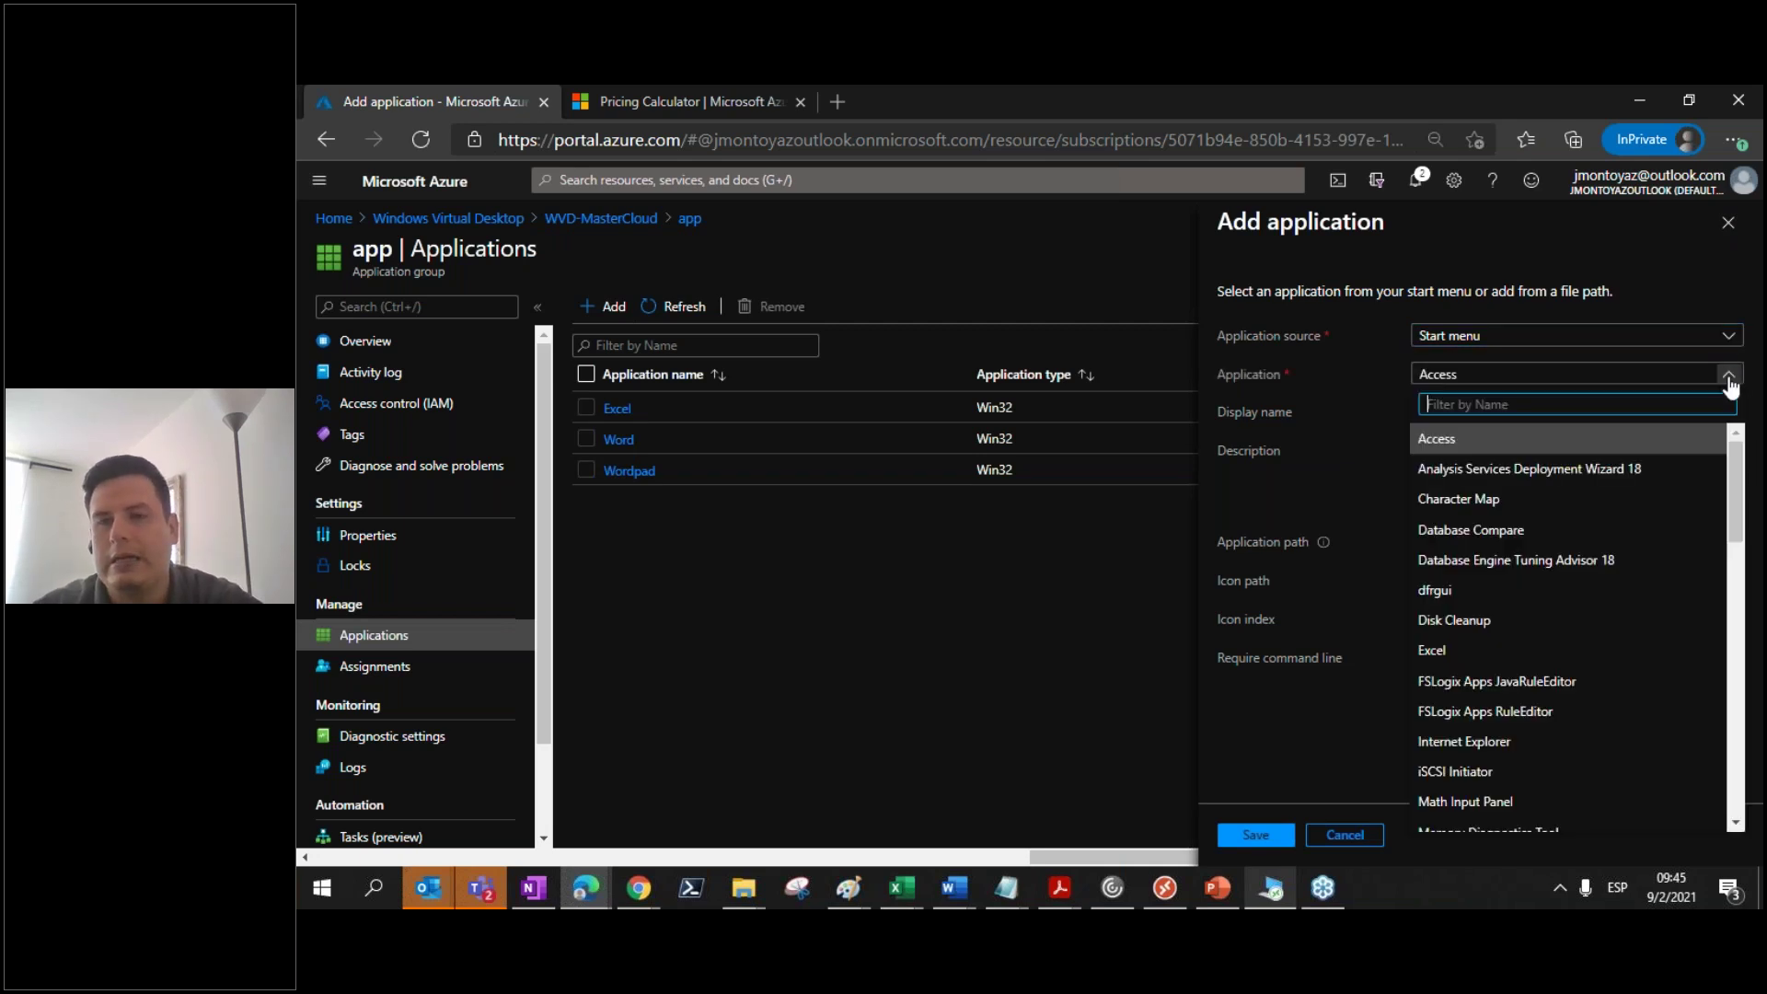
{"action": "left_click_drag", "start_coordinate": [1734, 490], "coordinate": [1734, 507]}
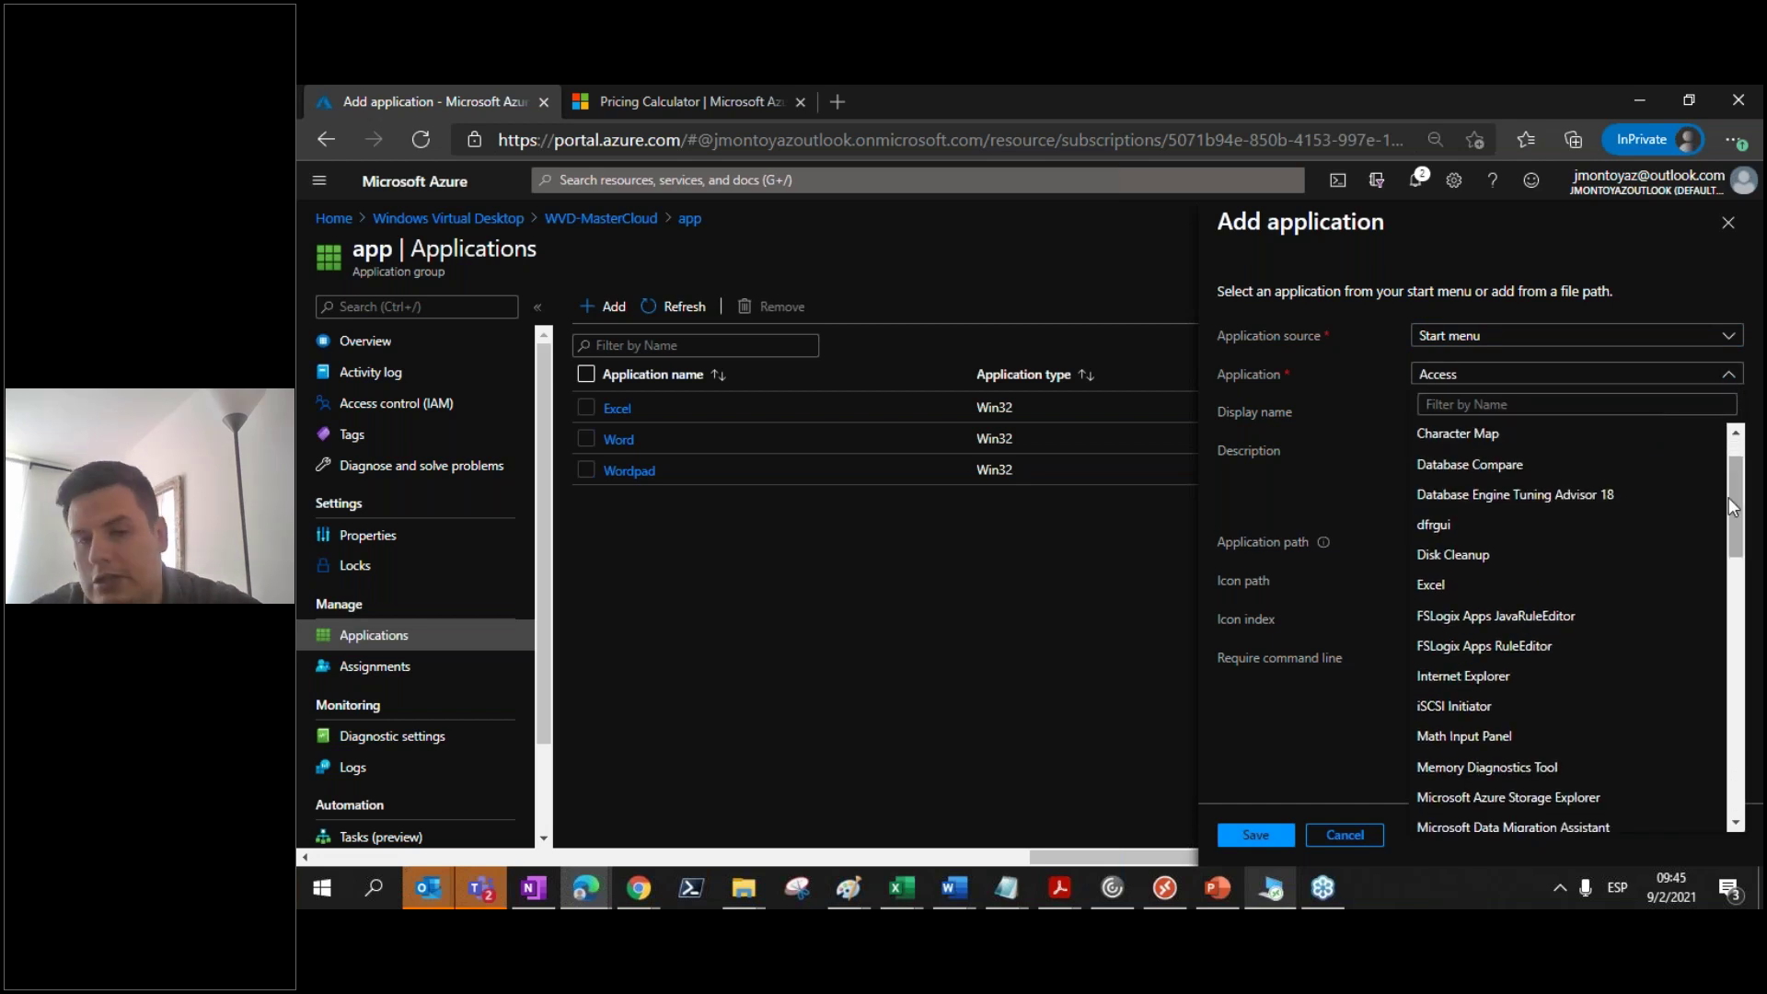
{"action": "left_click_drag", "start_coordinate": [1734, 509], "coordinate": [1731, 797]}
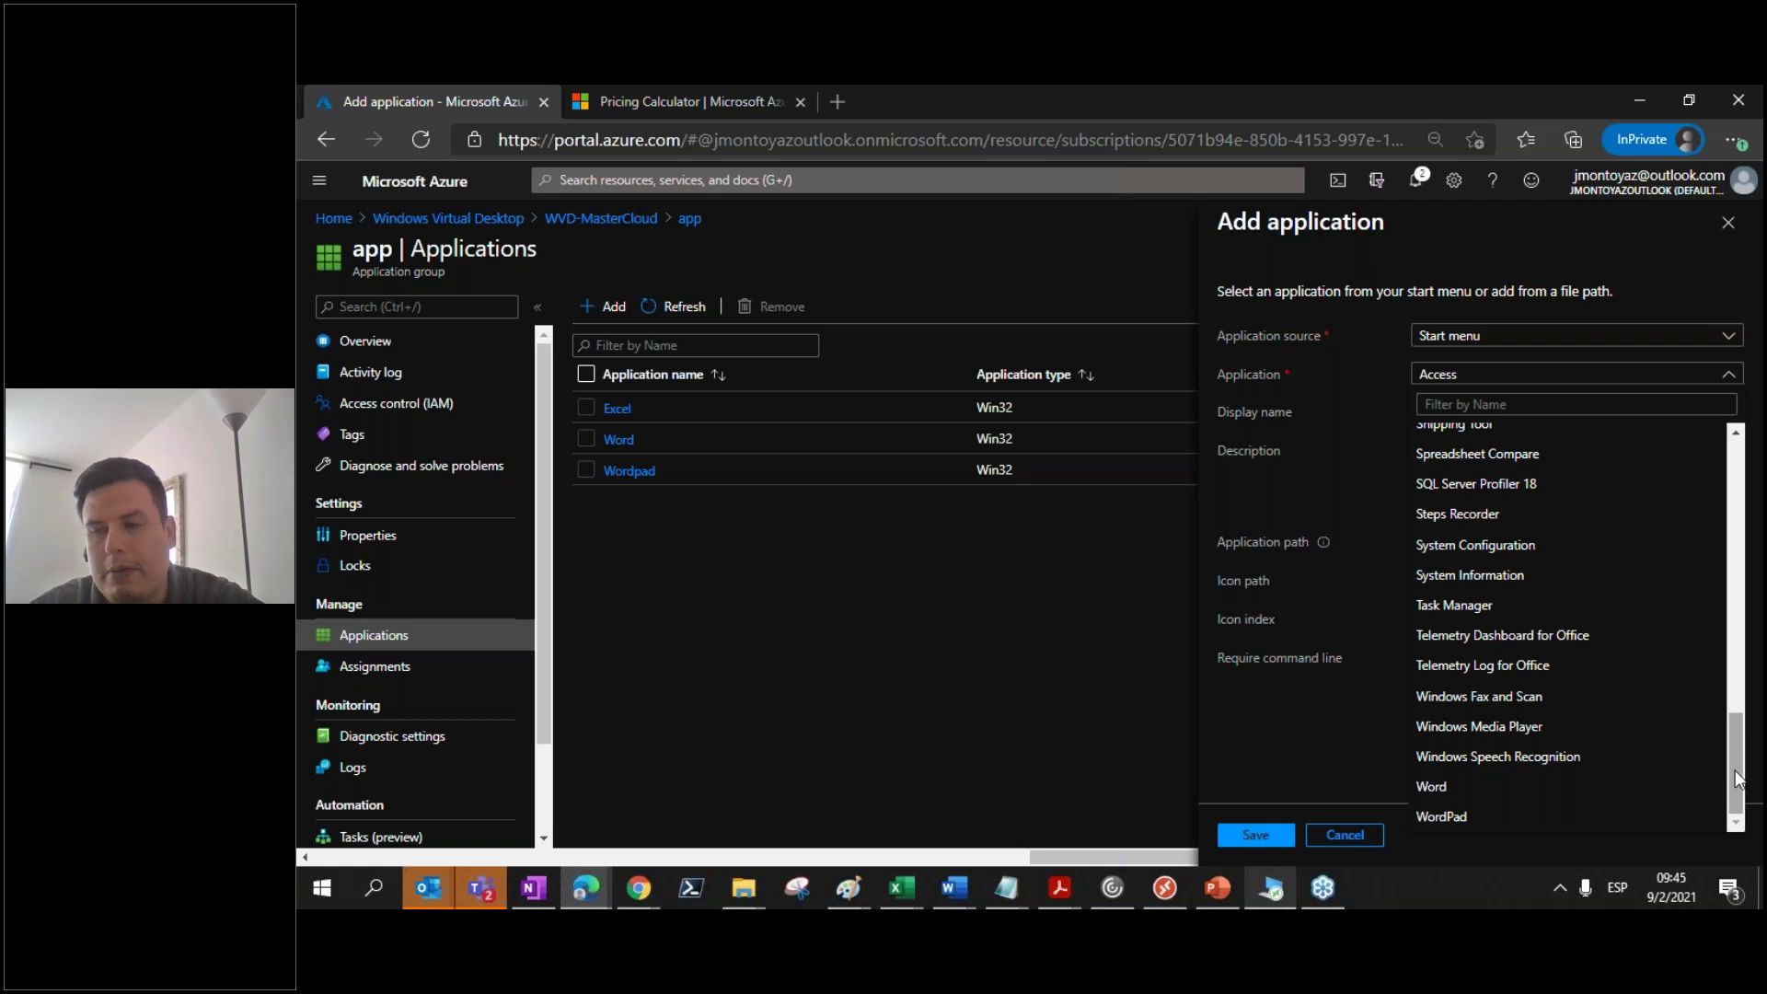
{"action": "scroll", "coordinate": [1733, 737], "scroll_direction": "up", "scroll_amount": 1}
{"action": "left_click", "coordinate": [1502, 651]}
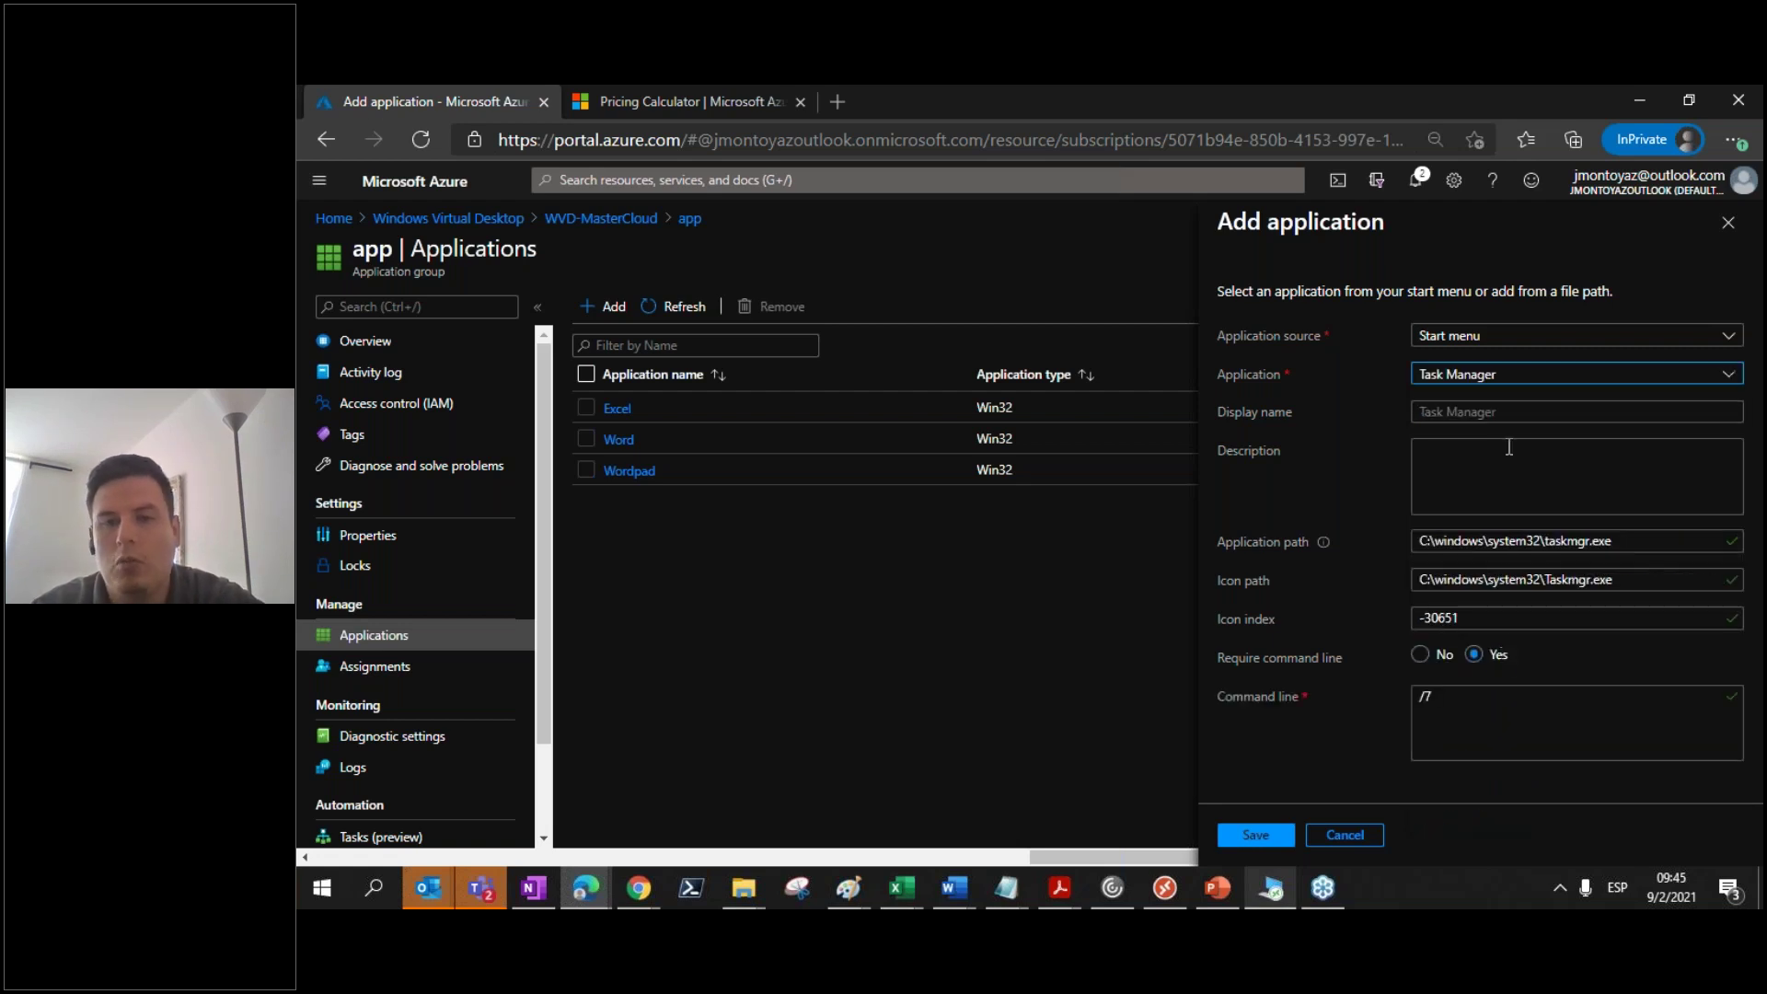
{"action": "left_click", "coordinate": [1255, 834]}
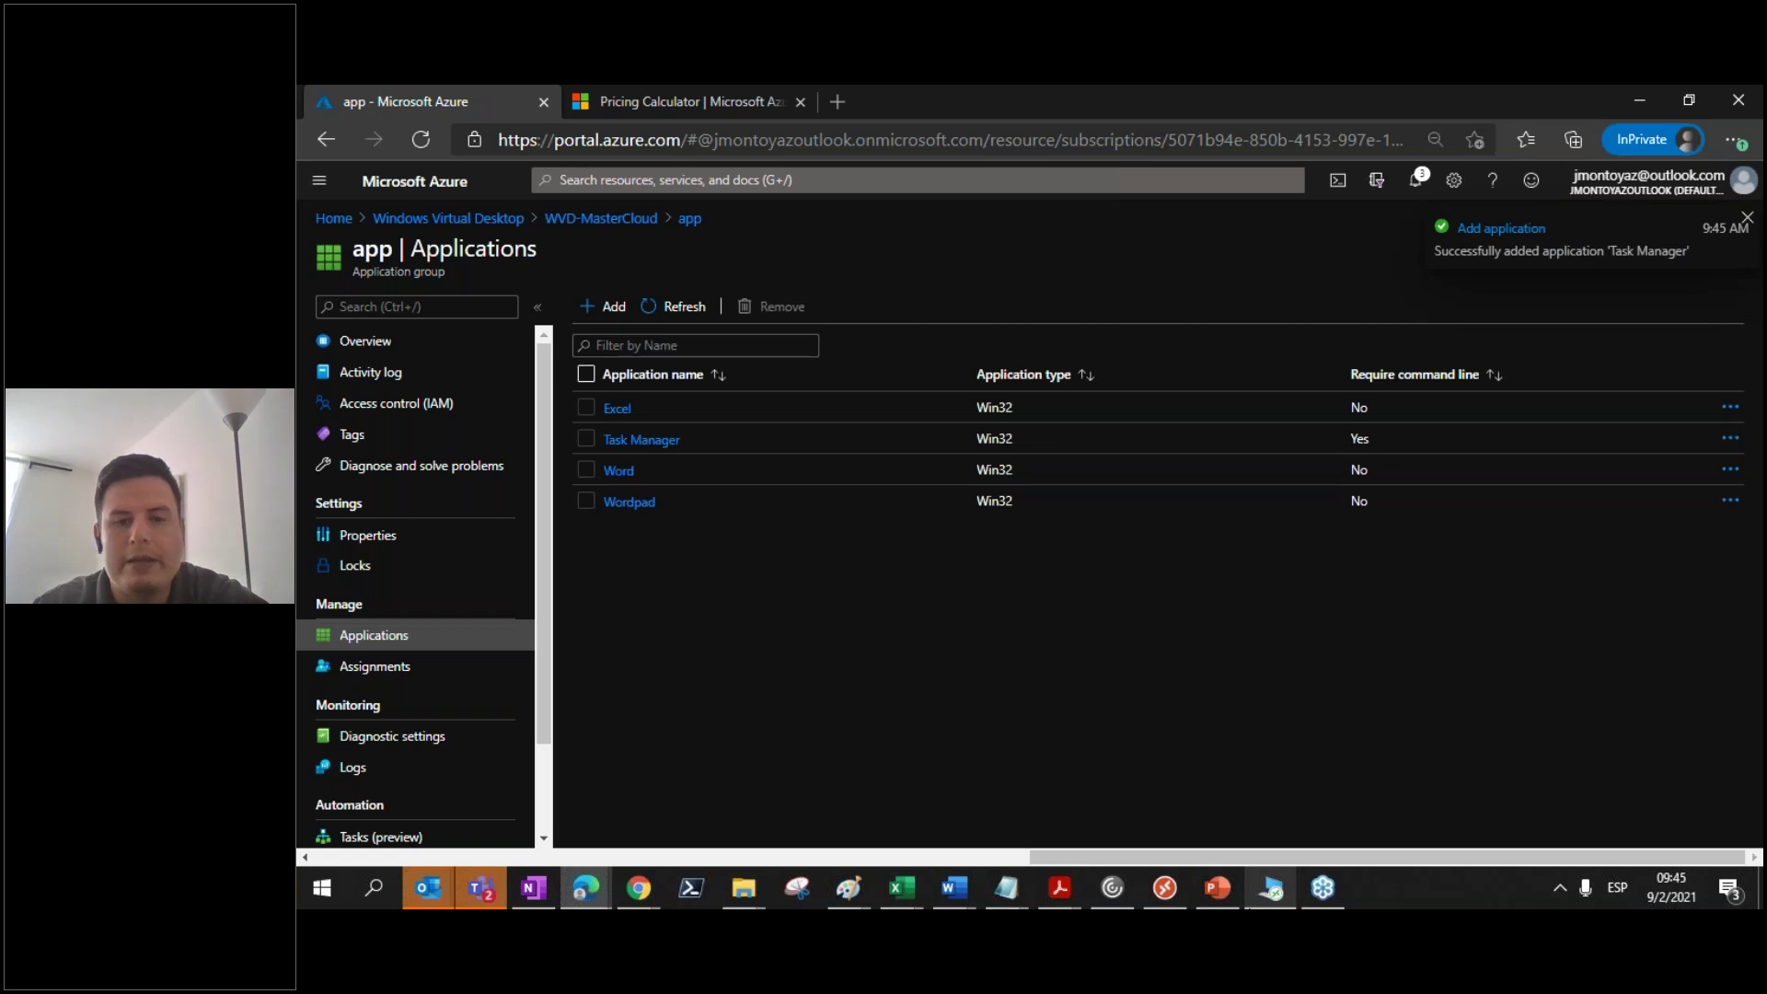
Step: Minimize the Escritorio session to get to the Remote Desktop client and dismiss the calendar reminder
{"action": "left_click", "coordinate": [1264, 891]}
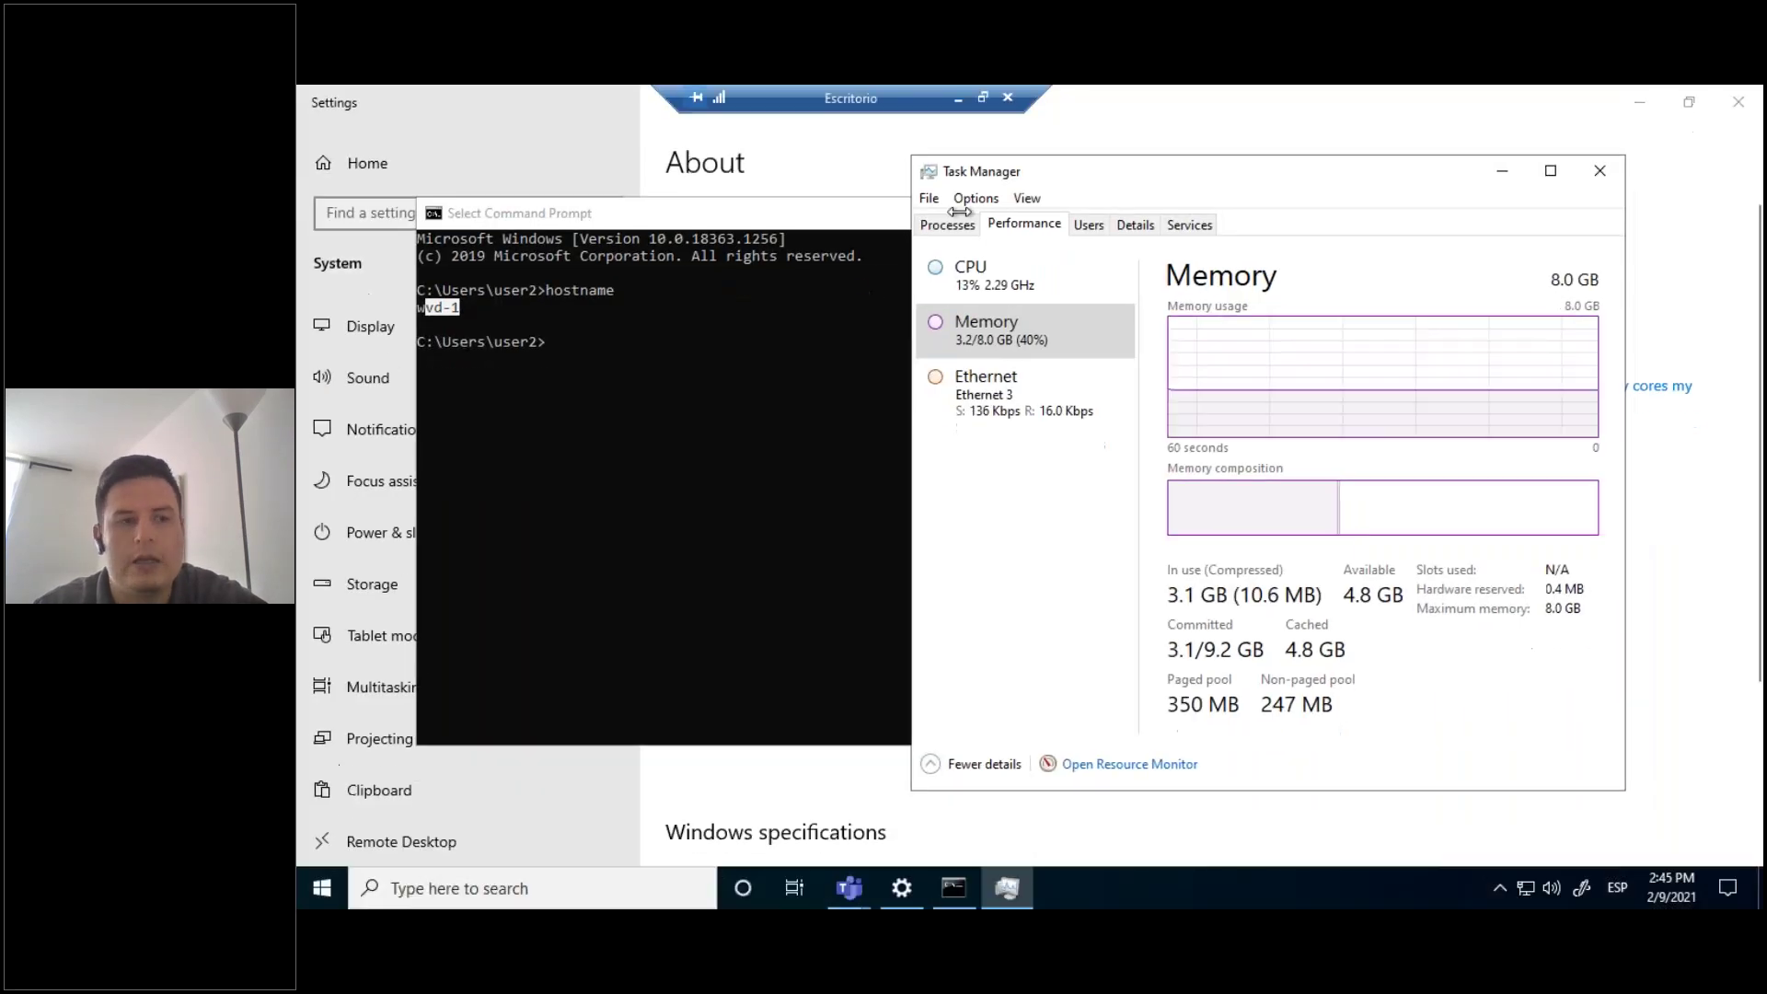
{"action": "left_click", "coordinate": [958, 98]}
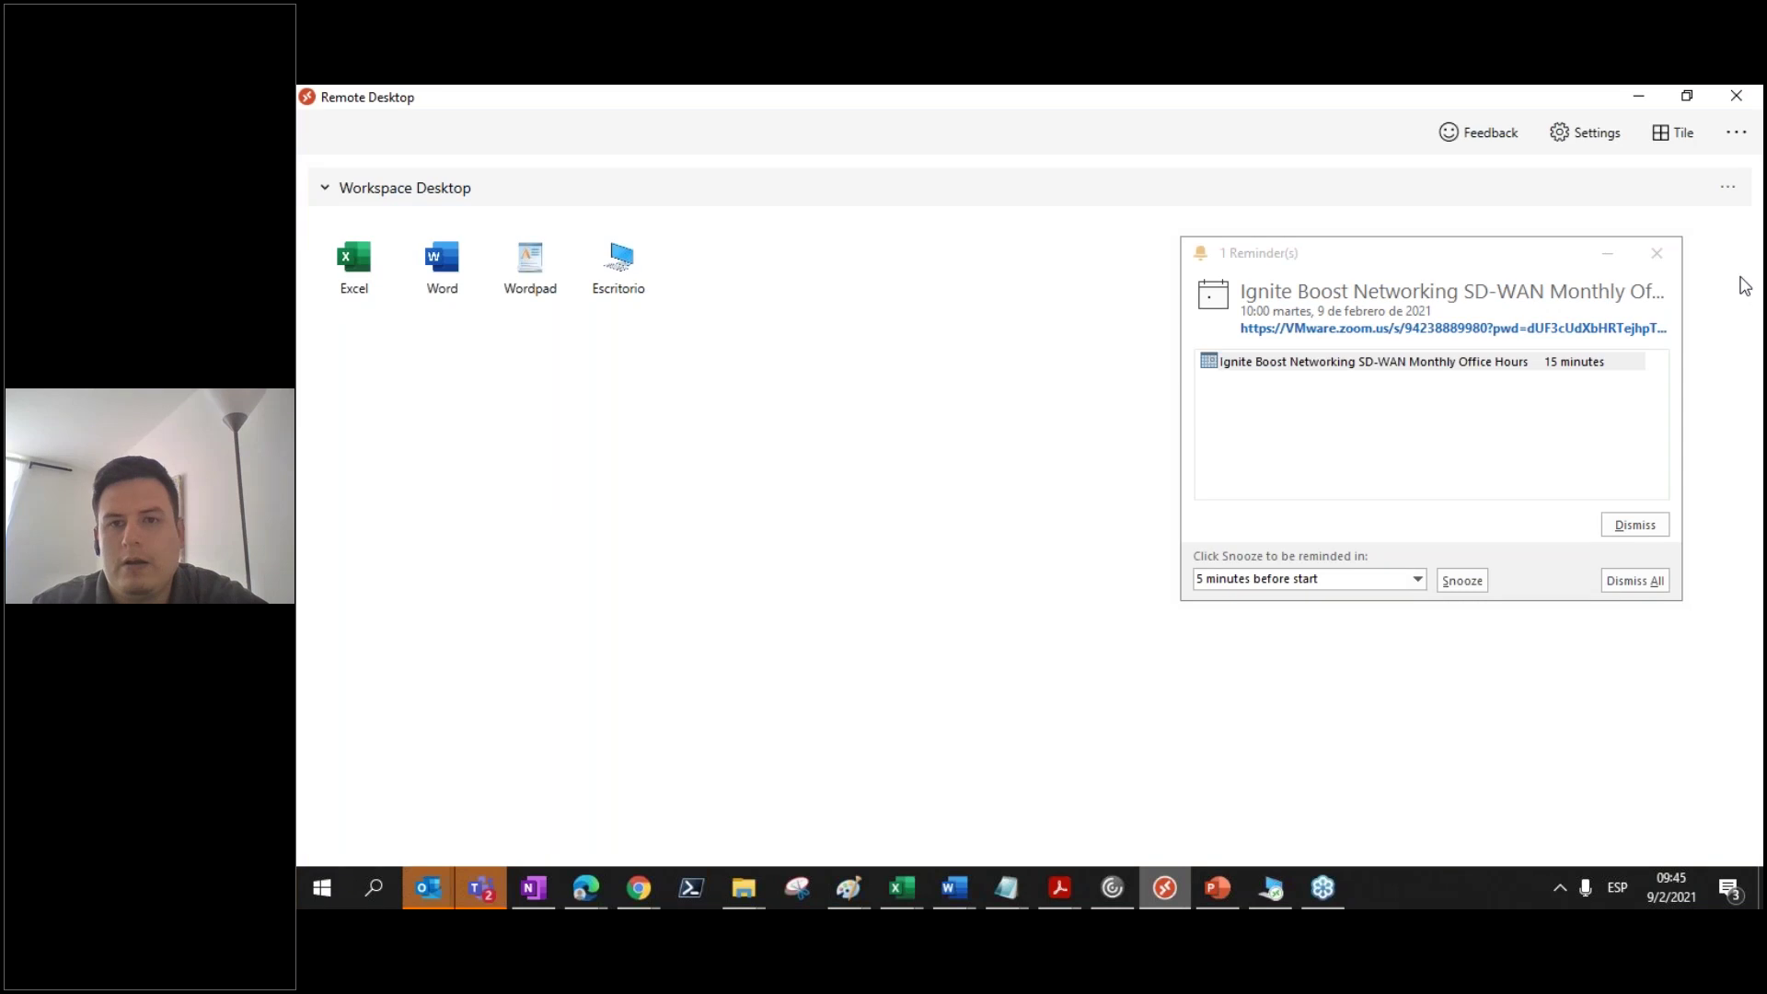
{"action": "left_click", "coordinate": [1630, 524]}
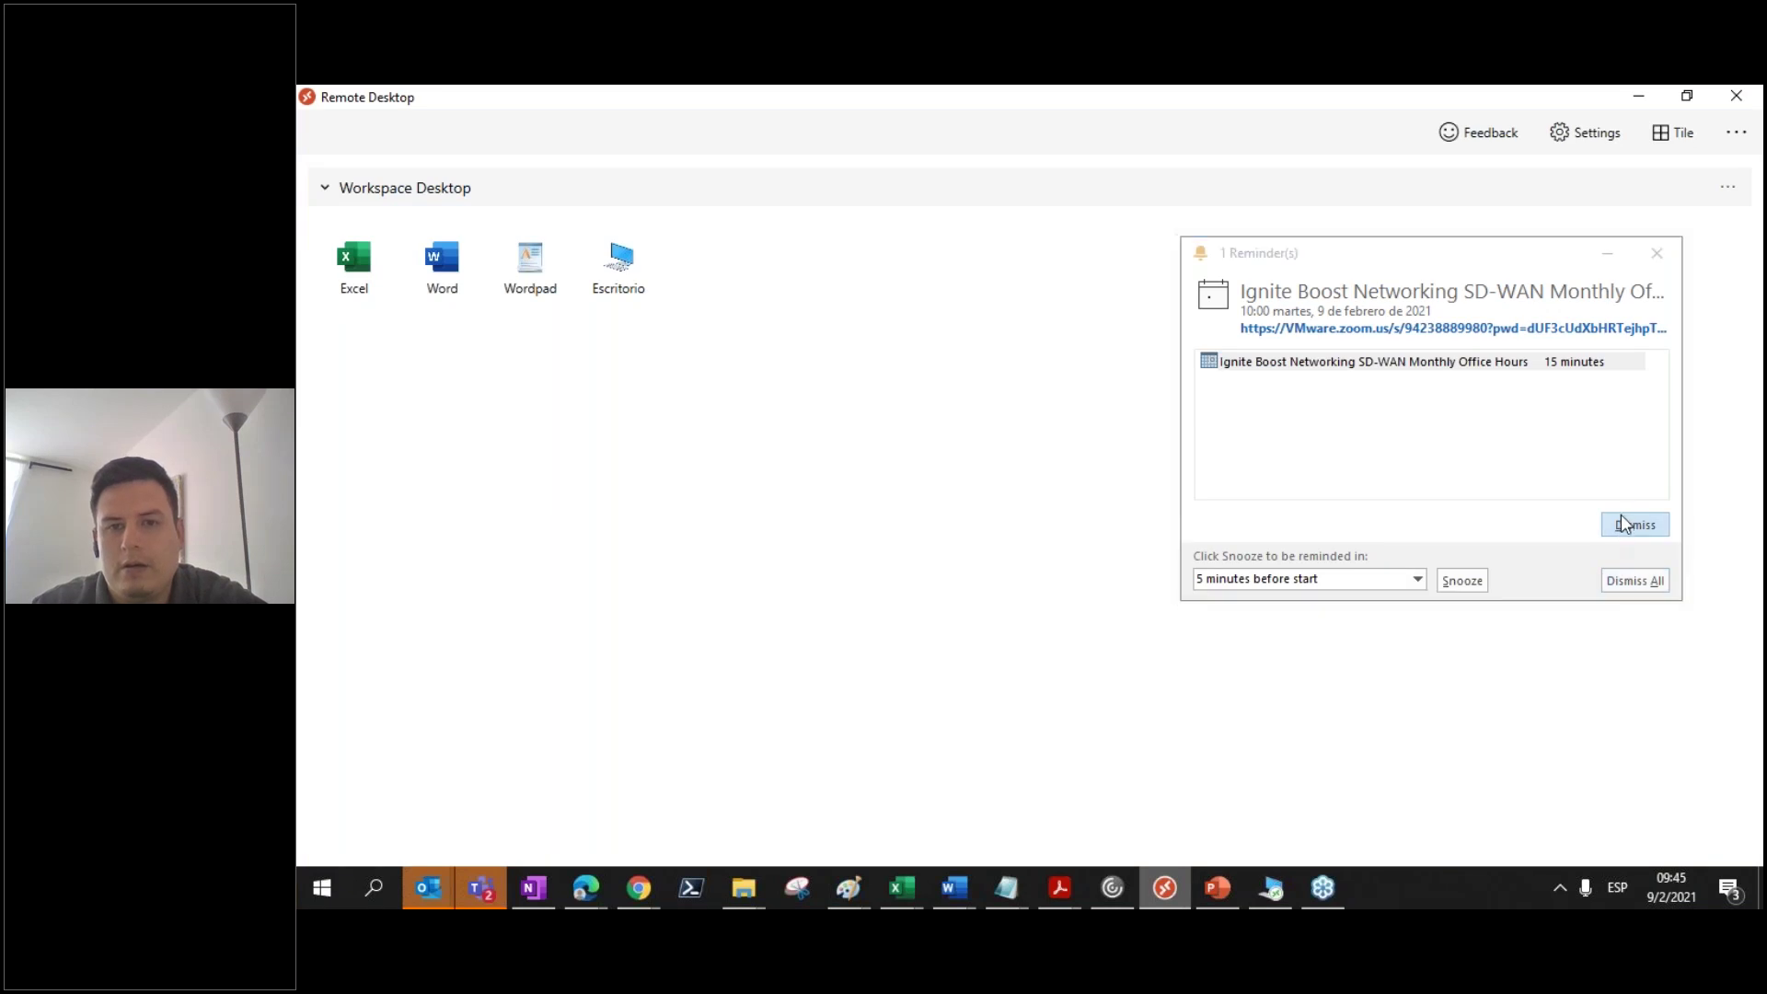
Step: Refresh Workspace Desktop in the Remote Desktop client and switch back to the Azure portal in the browser
{"action": "left_click", "coordinate": [1727, 187]}
{"action": "left_click", "coordinate": [1699, 253]}
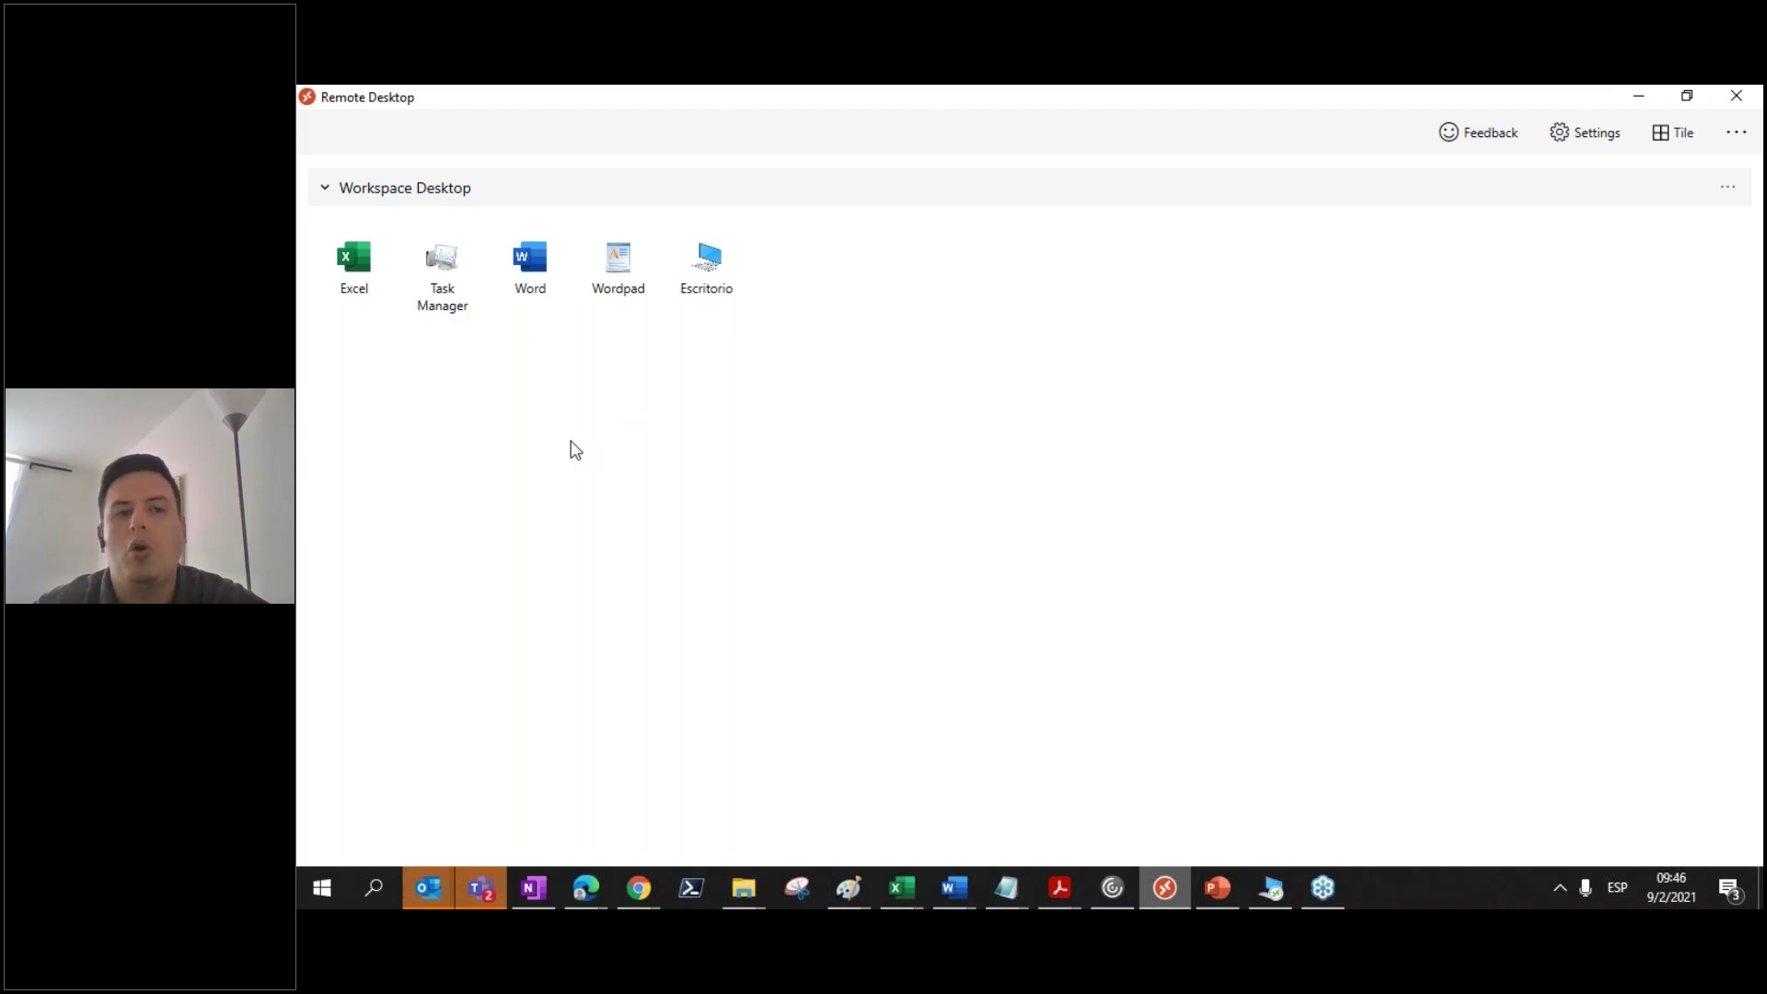
{"action": "left_click", "coordinate": [596, 886]}
{"action": "left_click", "coordinate": [637, 810]}
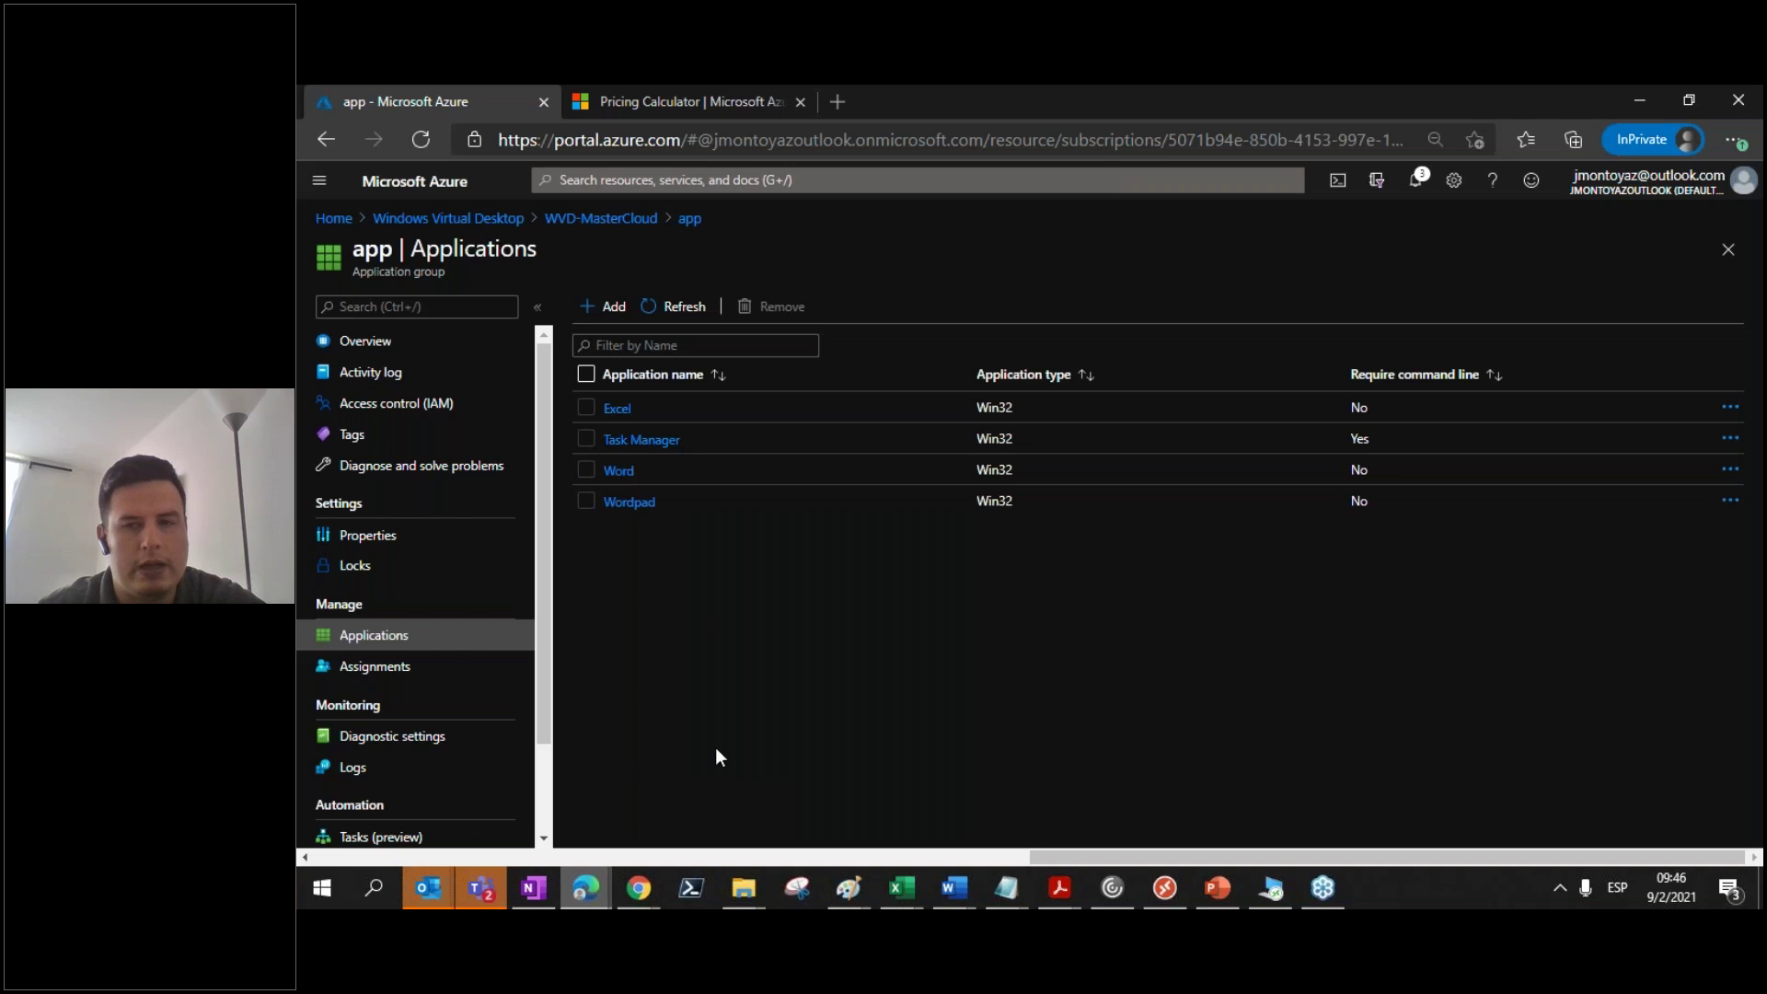
Step: Review the properties of the app and WVD-MasterCloud-DAG application groups, ending on the WVD-MasterCloud-DAG overview
{"action": "left_click", "coordinate": [417, 542]}
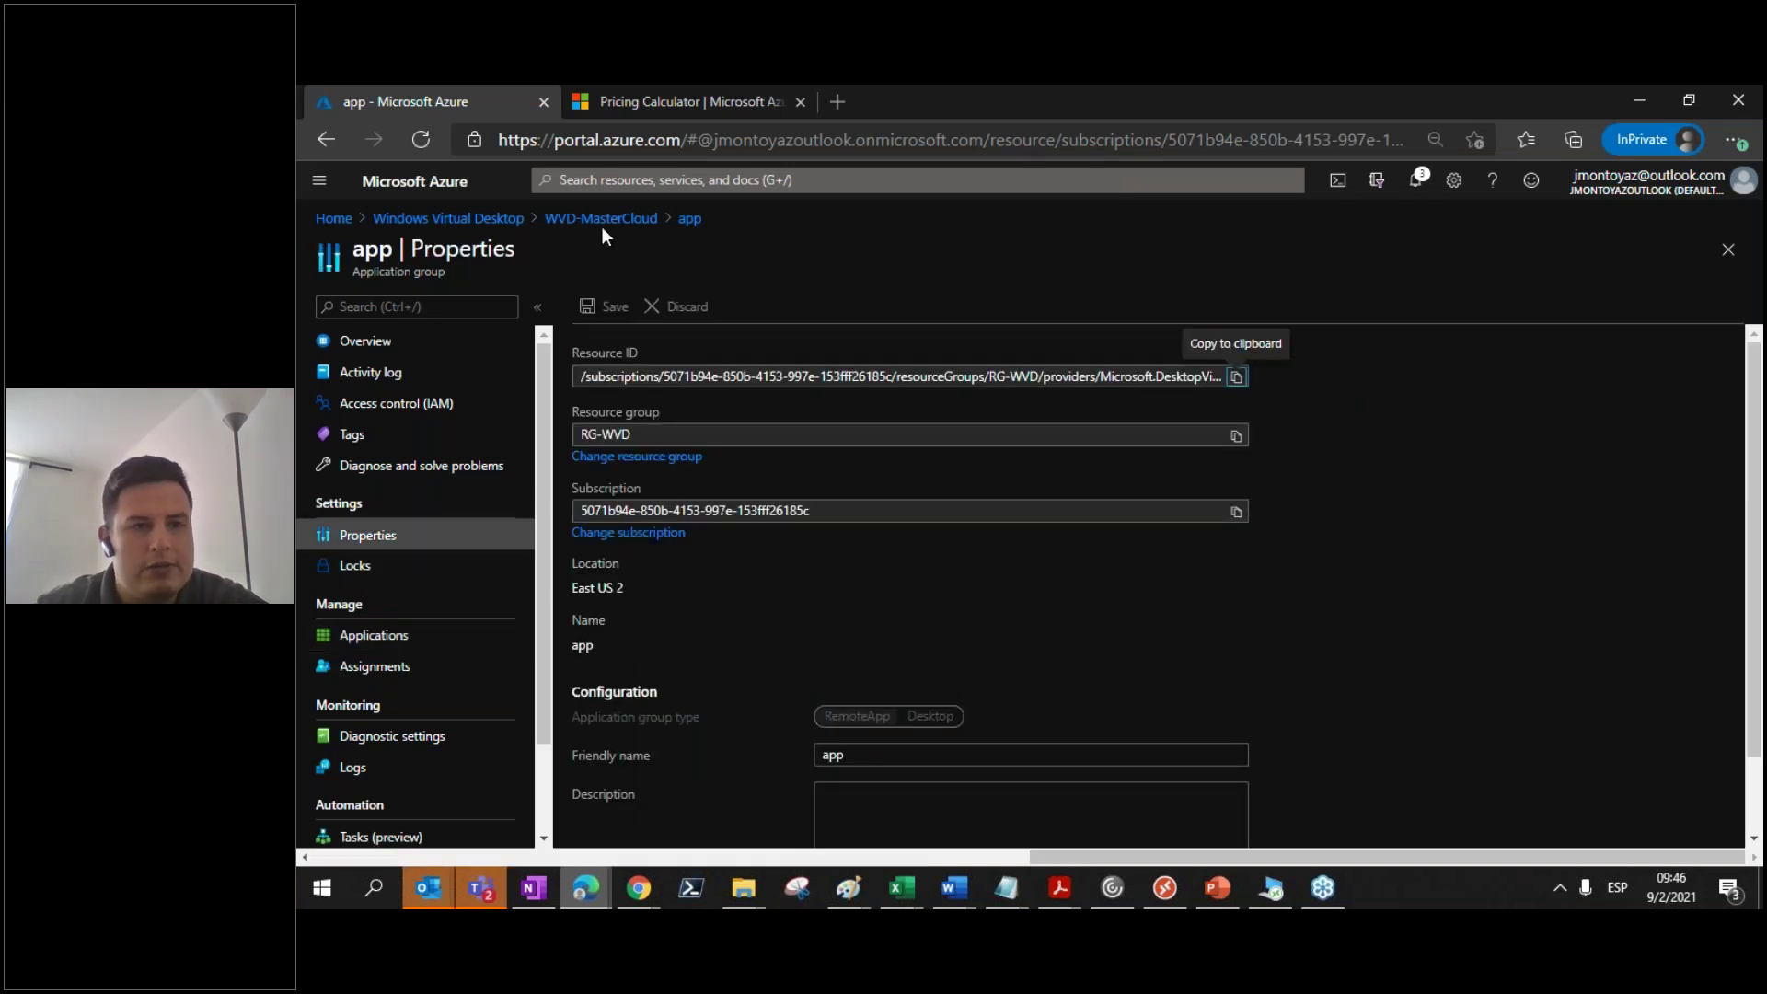
{"action": "left_click", "coordinate": [633, 227]}
{"action": "left_click", "coordinate": [1201, 390]}
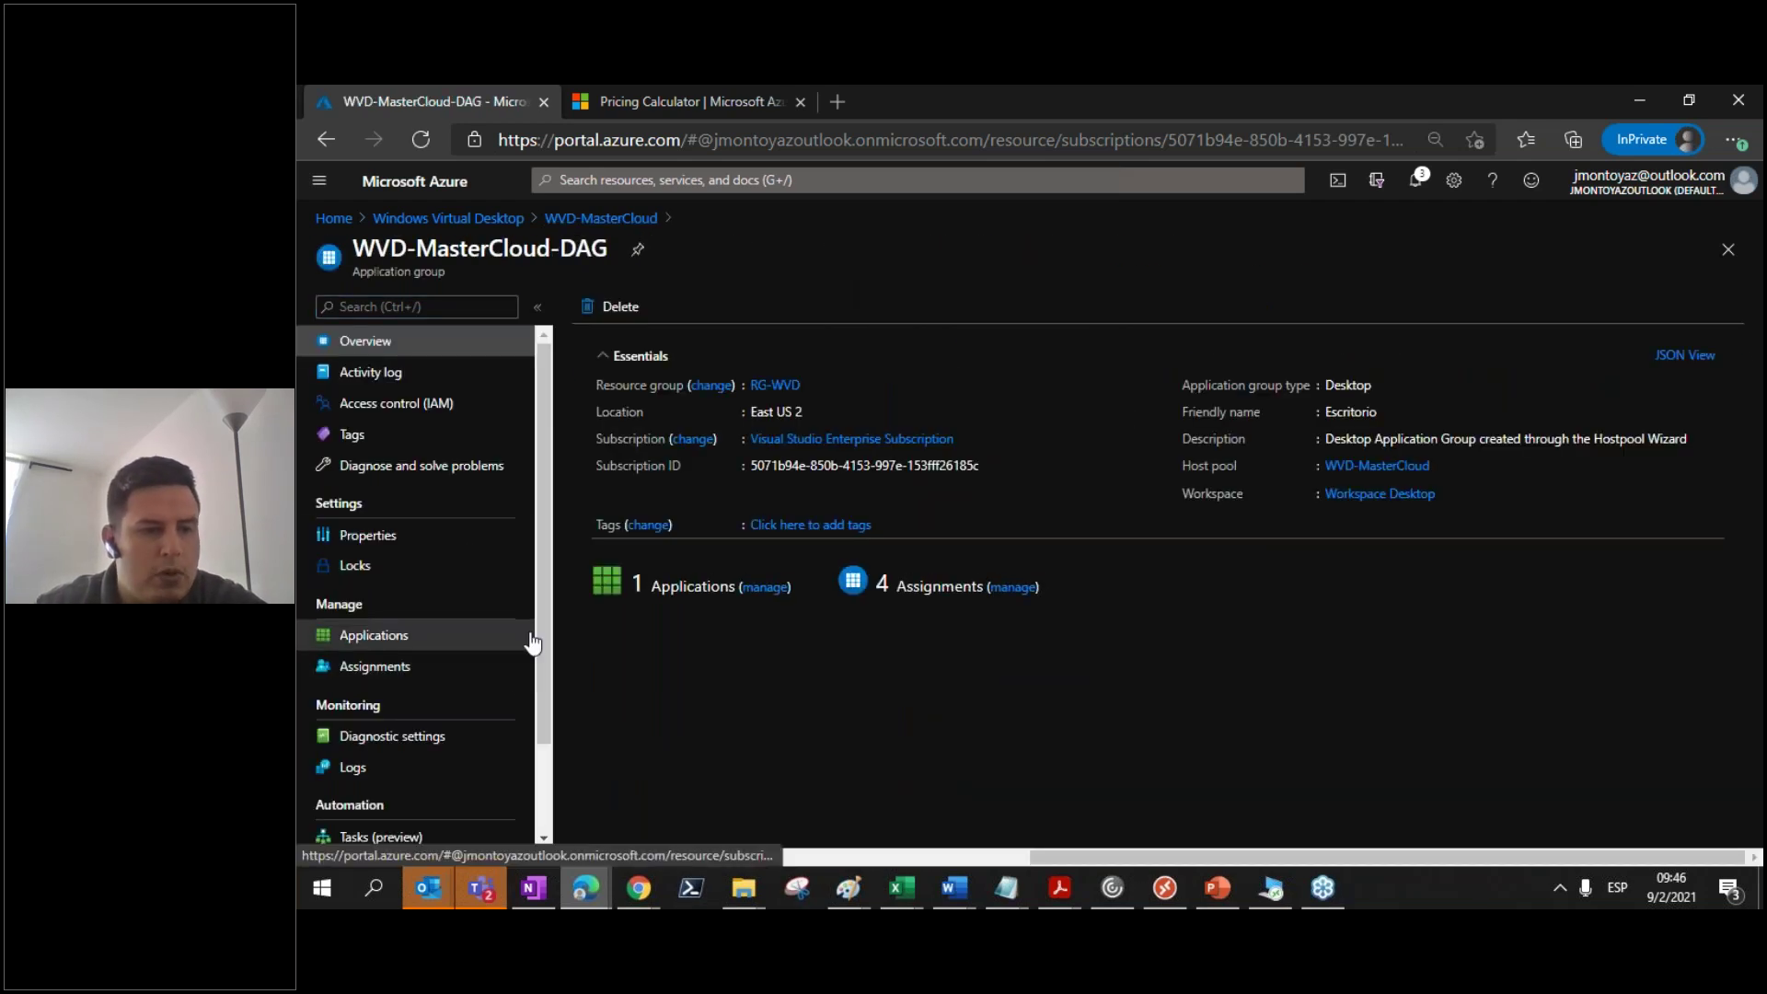
{"action": "left_click", "coordinate": [373, 538]}
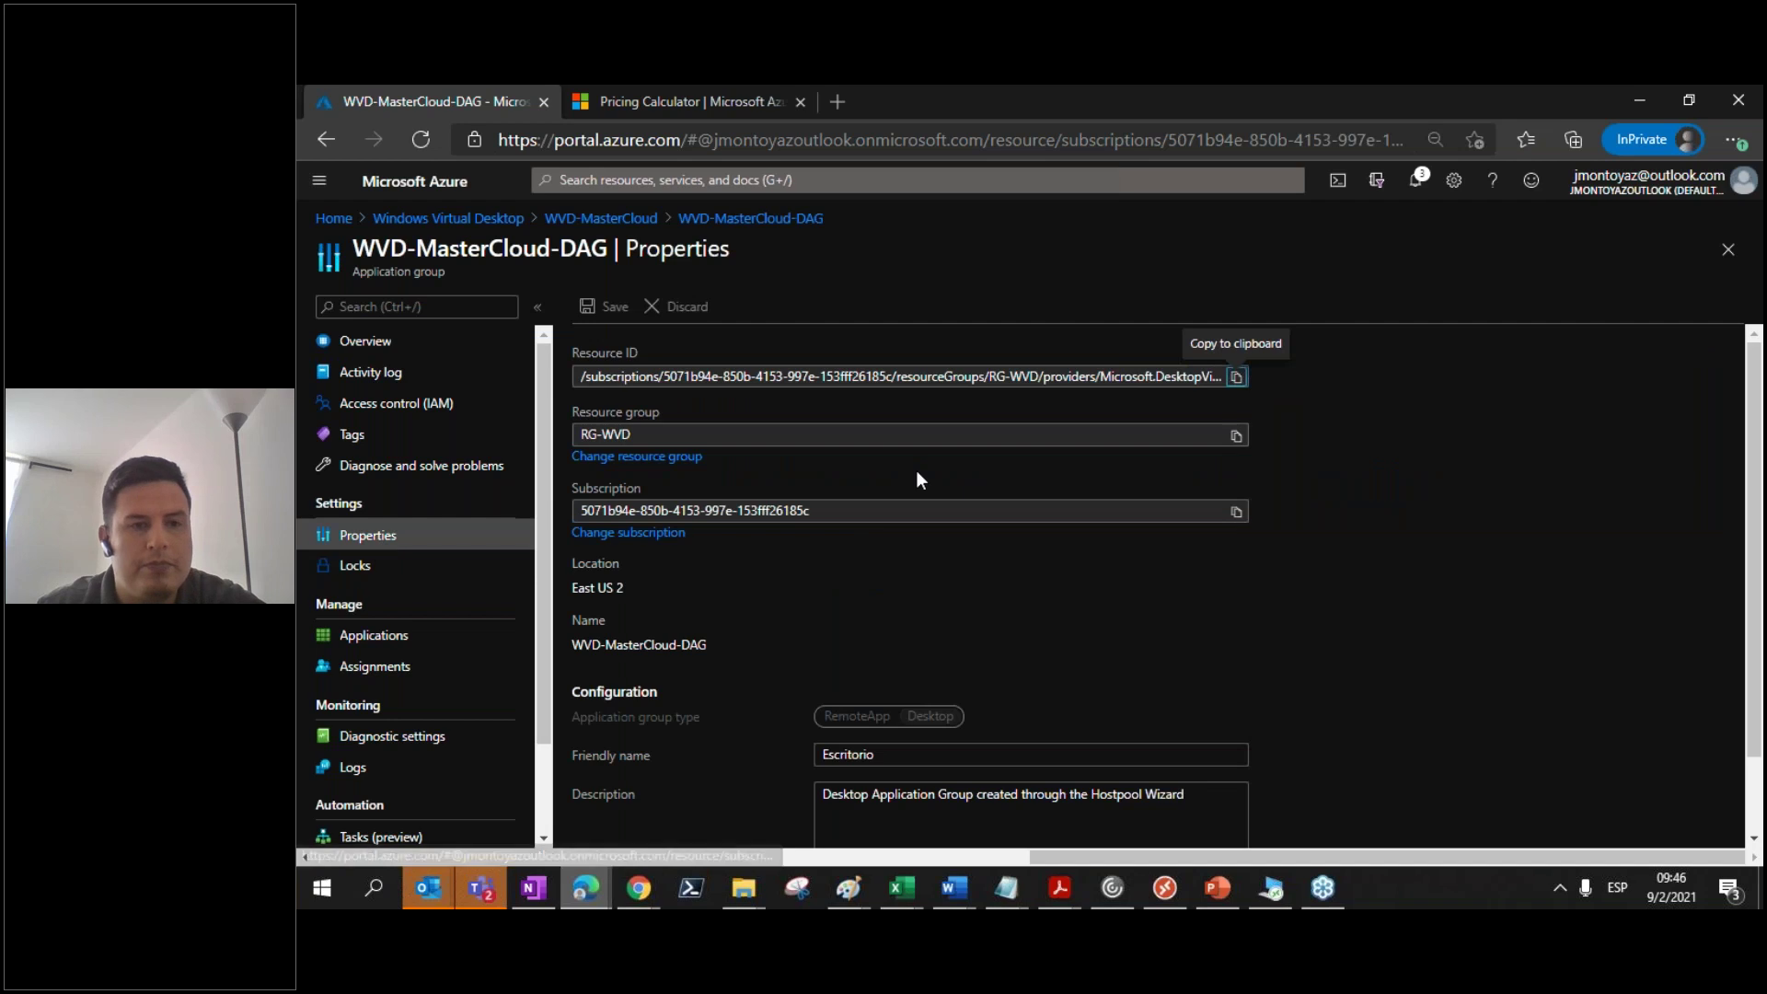
{"action": "scroll", "coordinate": [1150, 553], "scroll_direction": "down", "scroll_amount": 1}
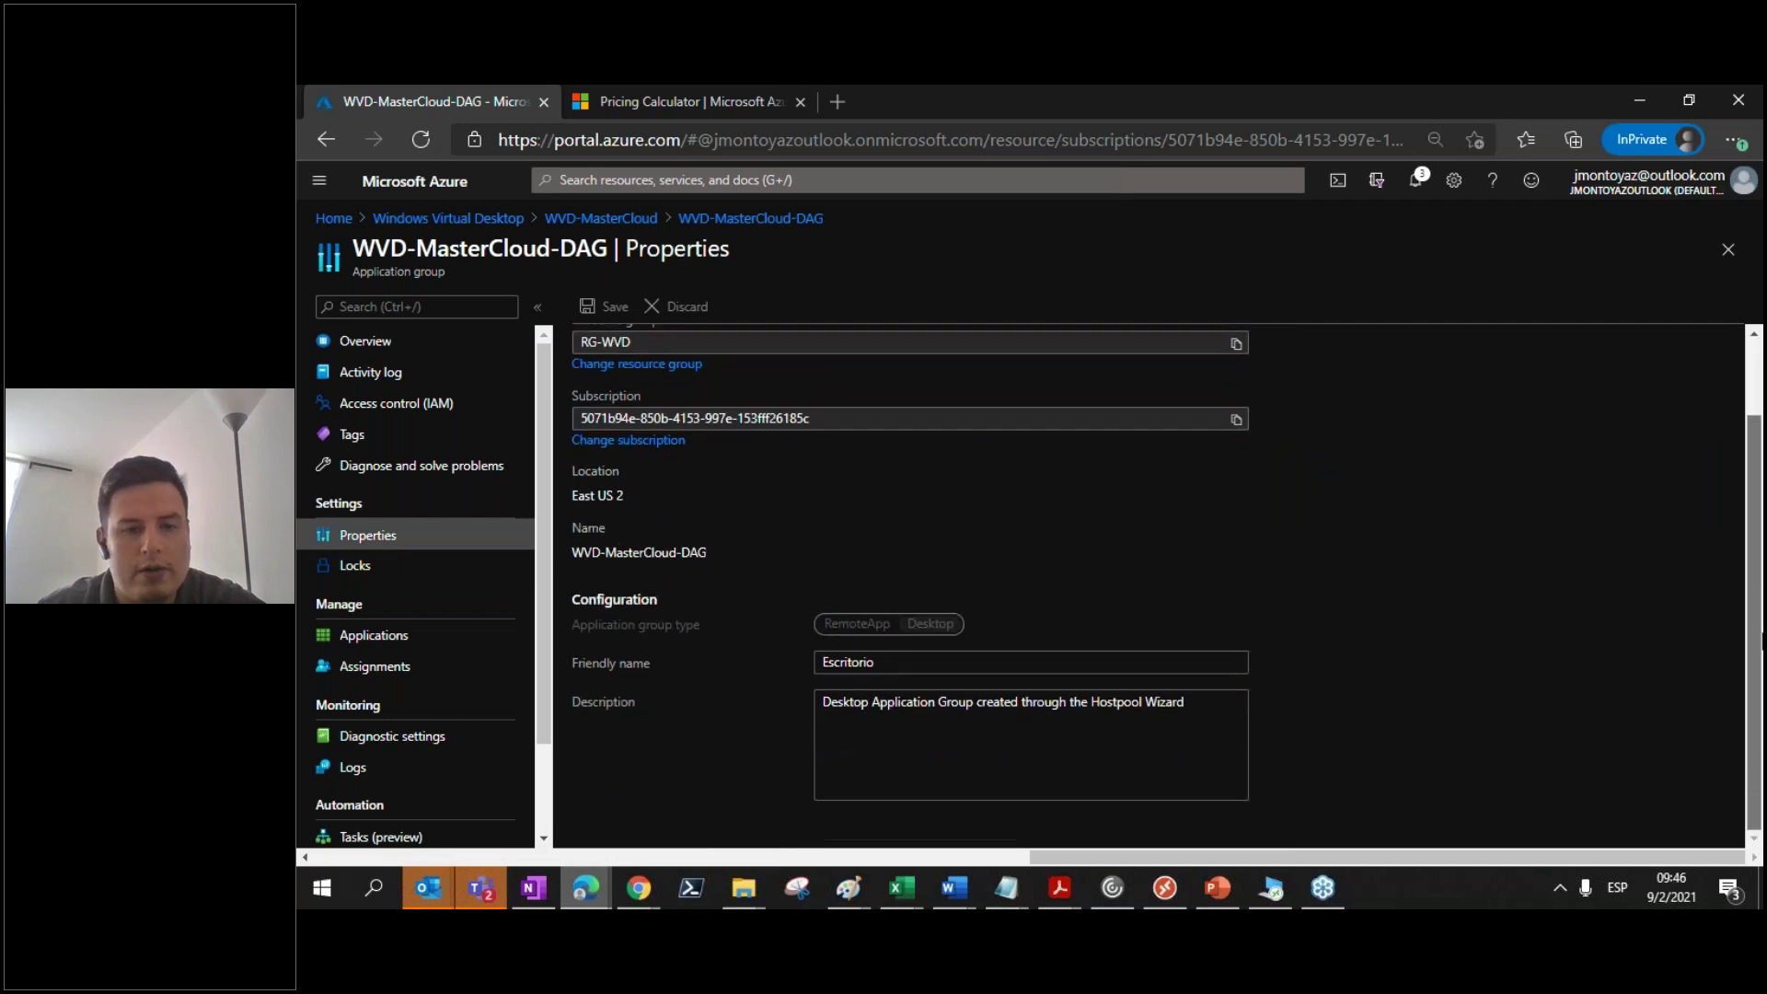
{"action": "left_click", "coordinate": [429, 646]}
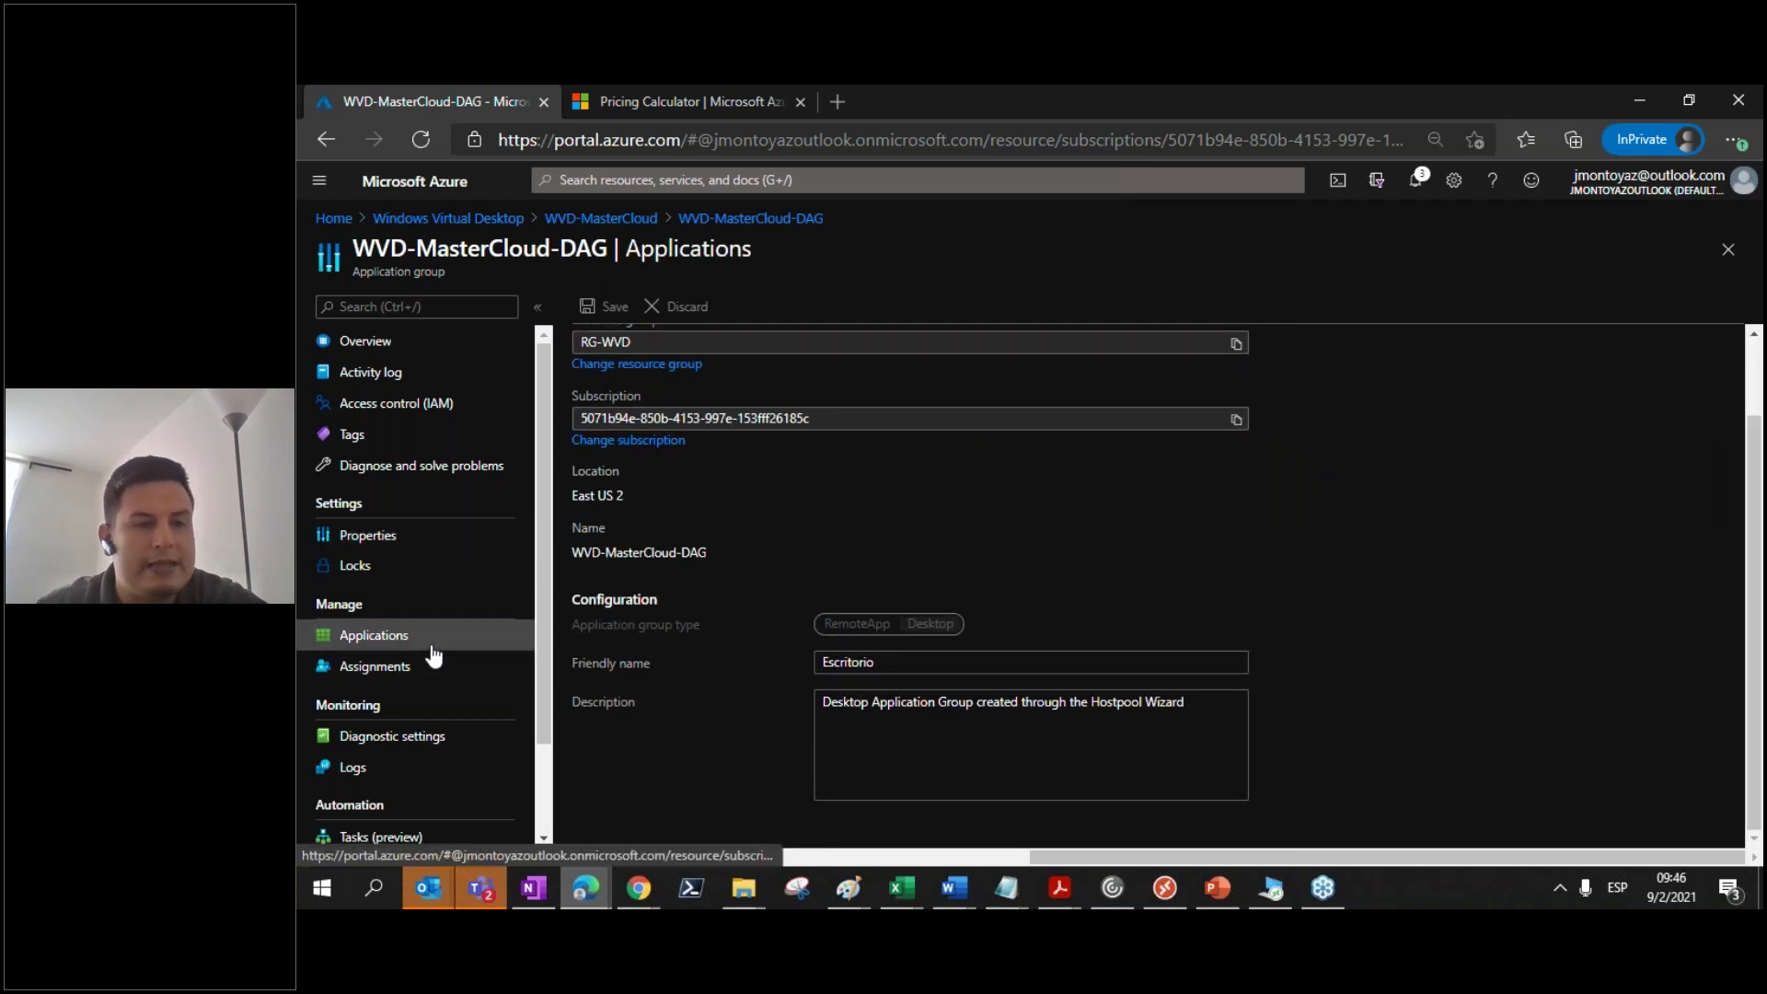
{"action": "left_click", "coordinate": [416, 350]}
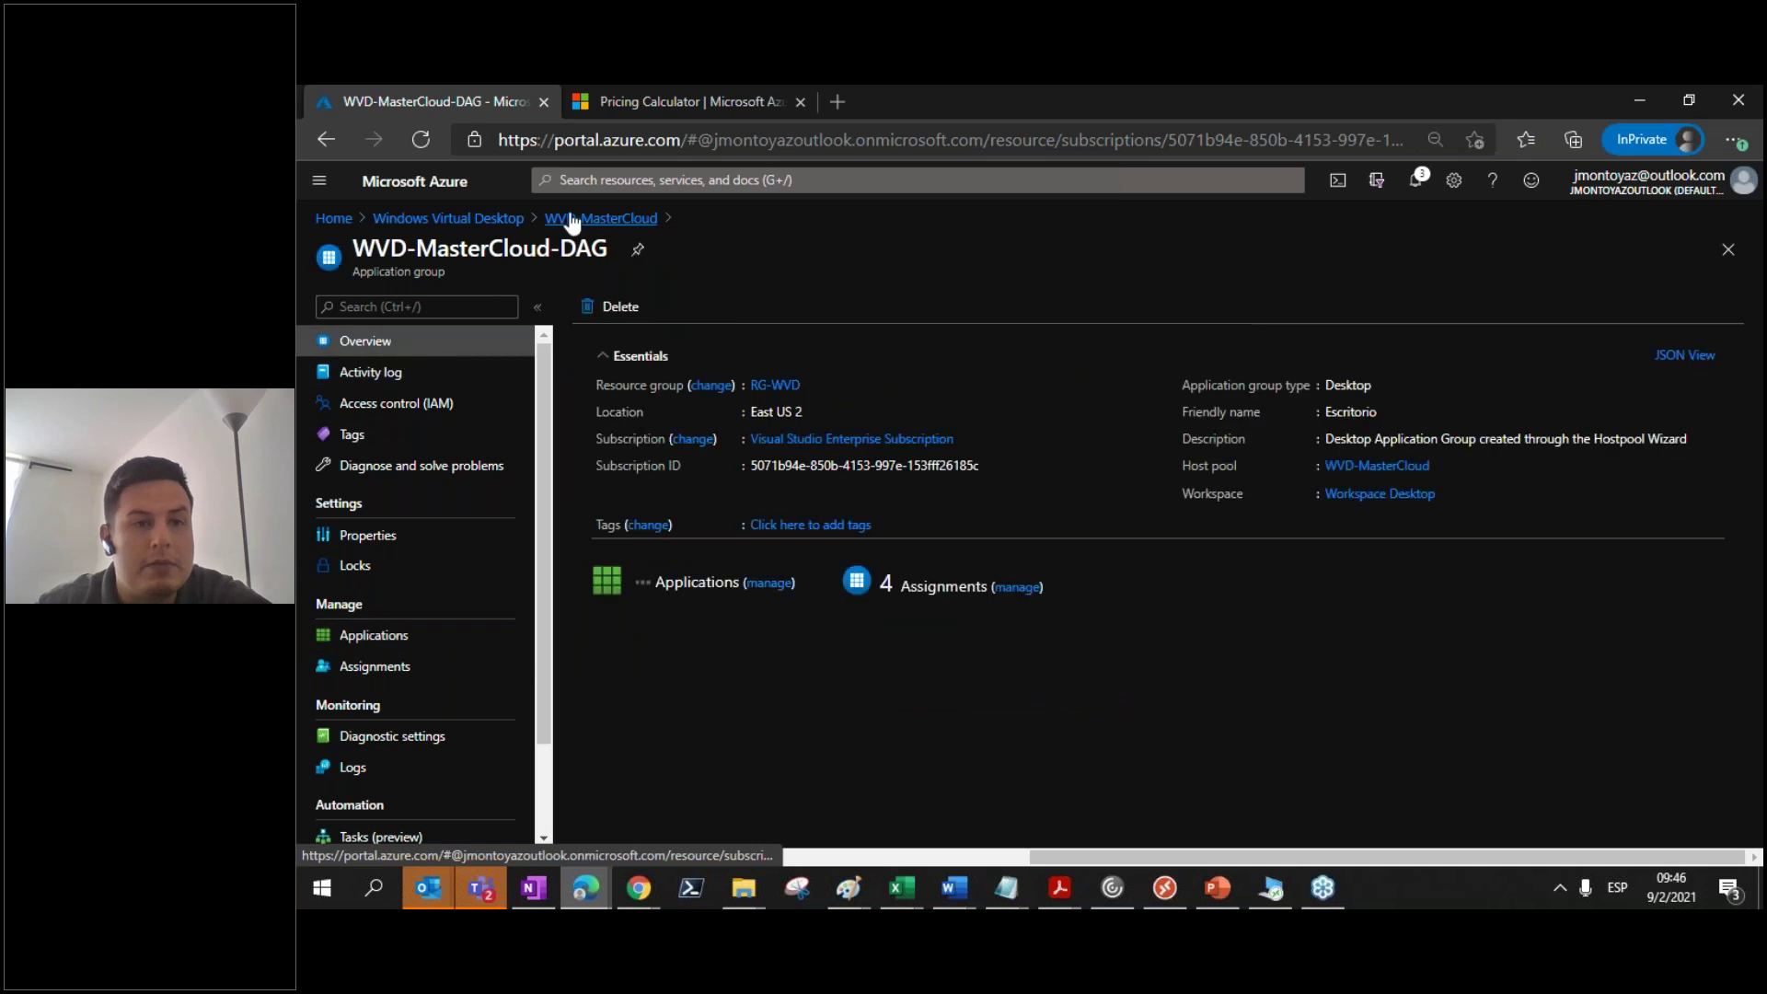
Step: Open the RDP properties of the WVD-MasterCloud host pool with the host pool list collapsed and bring up the device redirection settings
{"action": "left_click", "coordinate": [578, 219]}
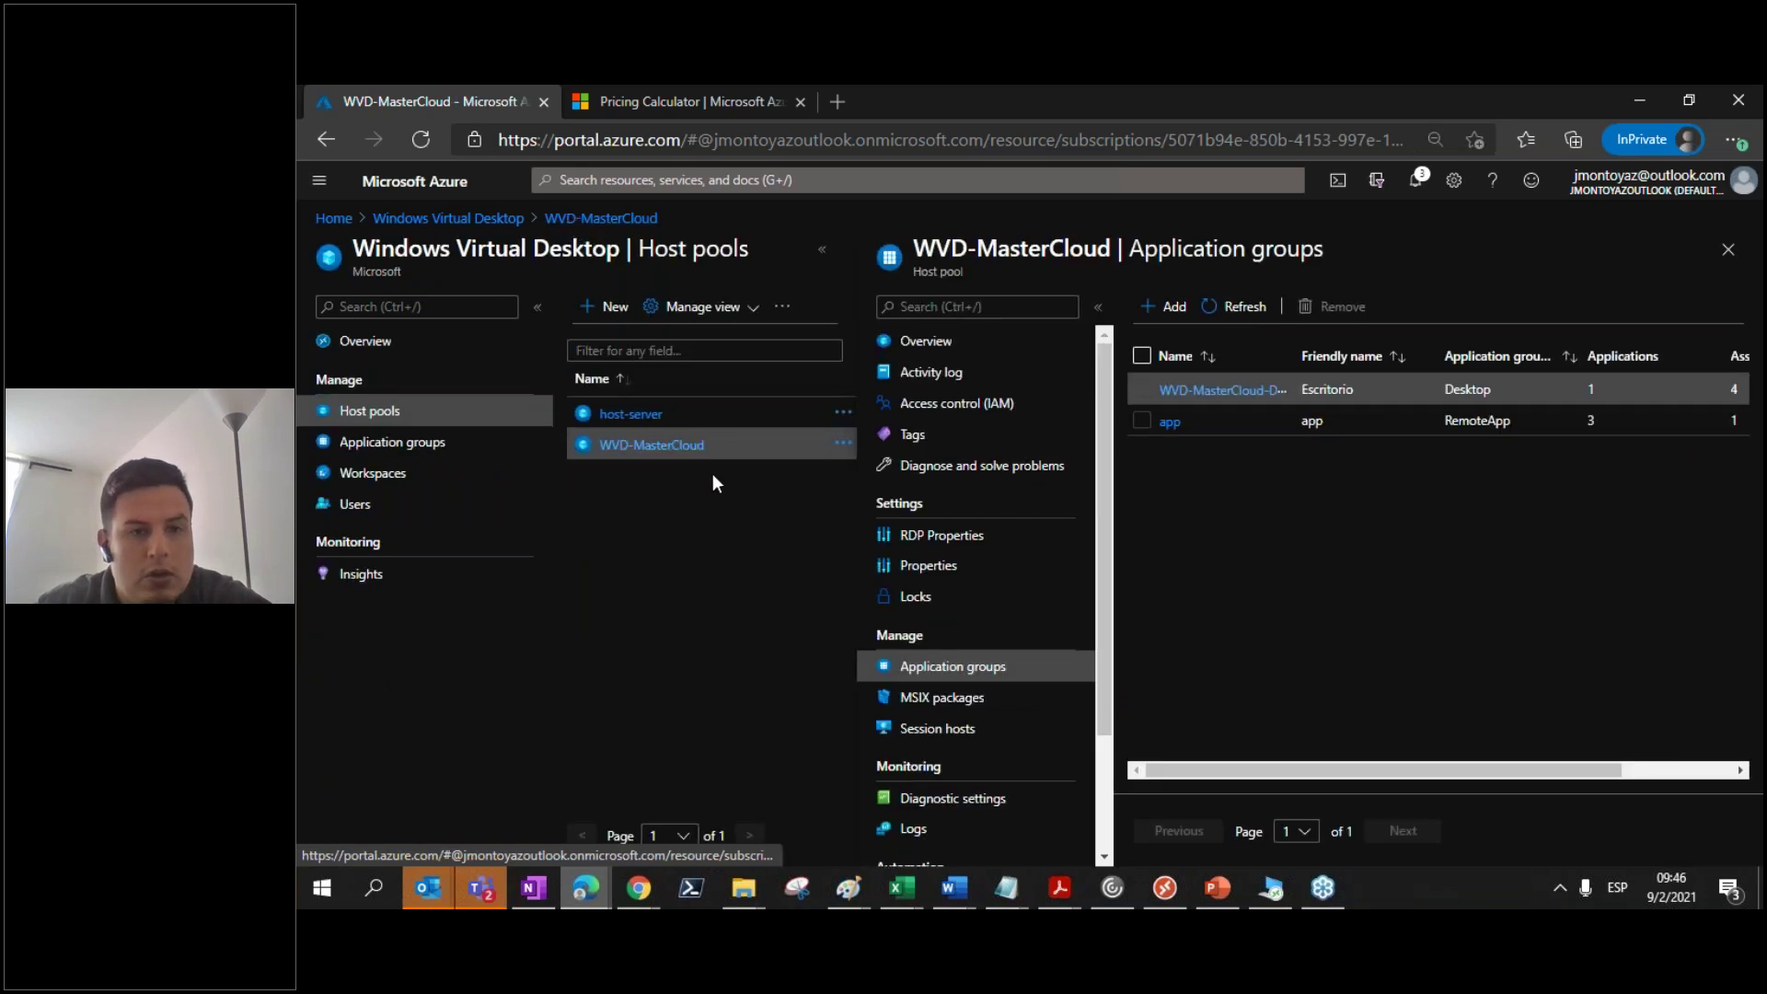
{"action": "left_click", "coordinate": [967, 537]}
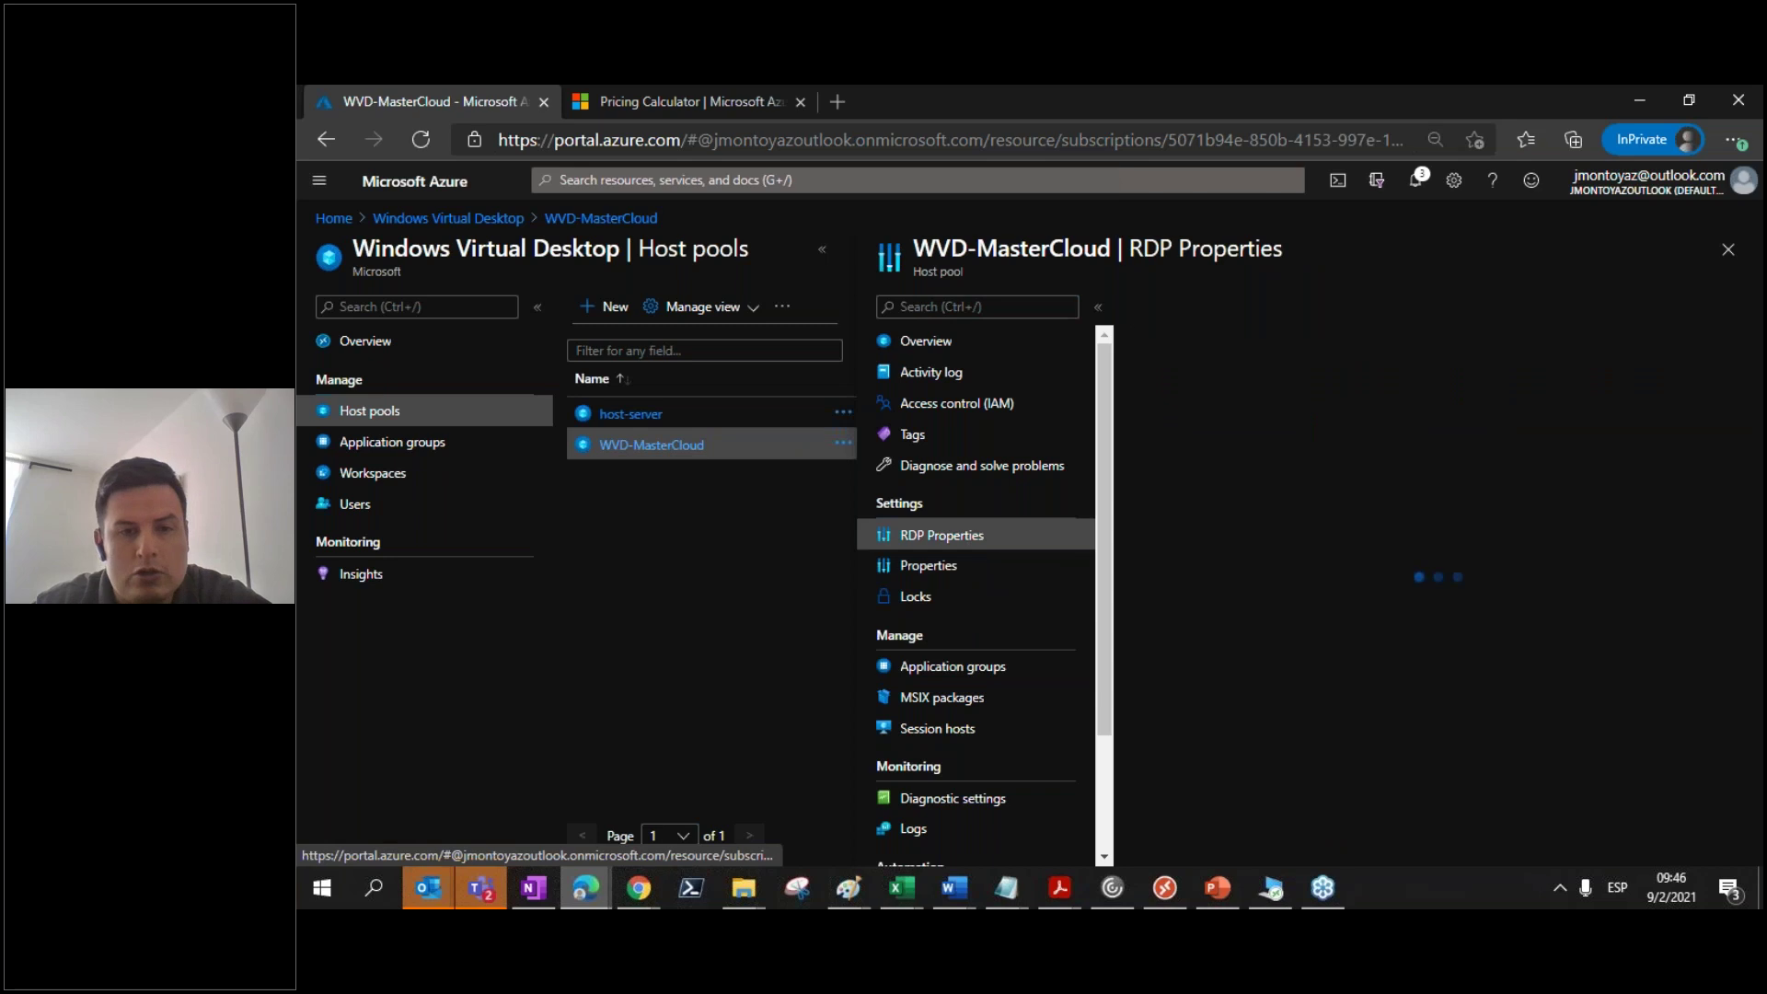
{"action": "left_click", "coordinate": [822, 250]}
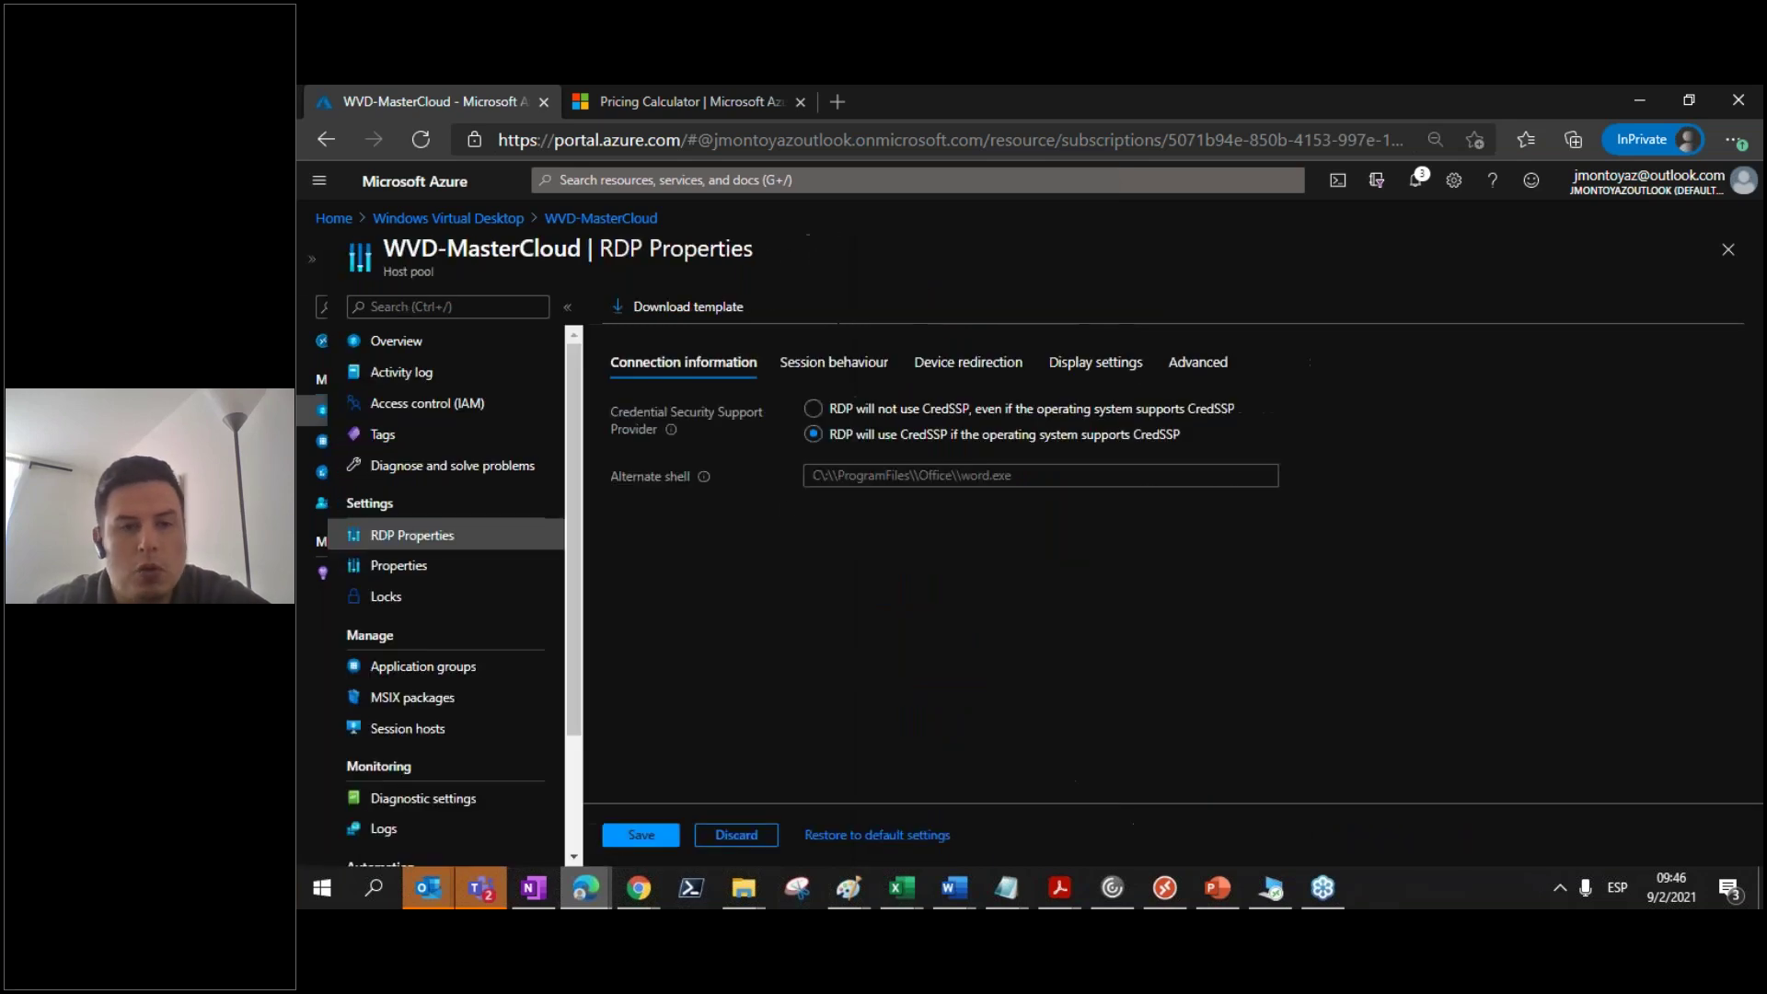
{"action": "left_click", "coordinate": [832, 365]}
{"action": "left_click", "coordinate": [957, 366]}
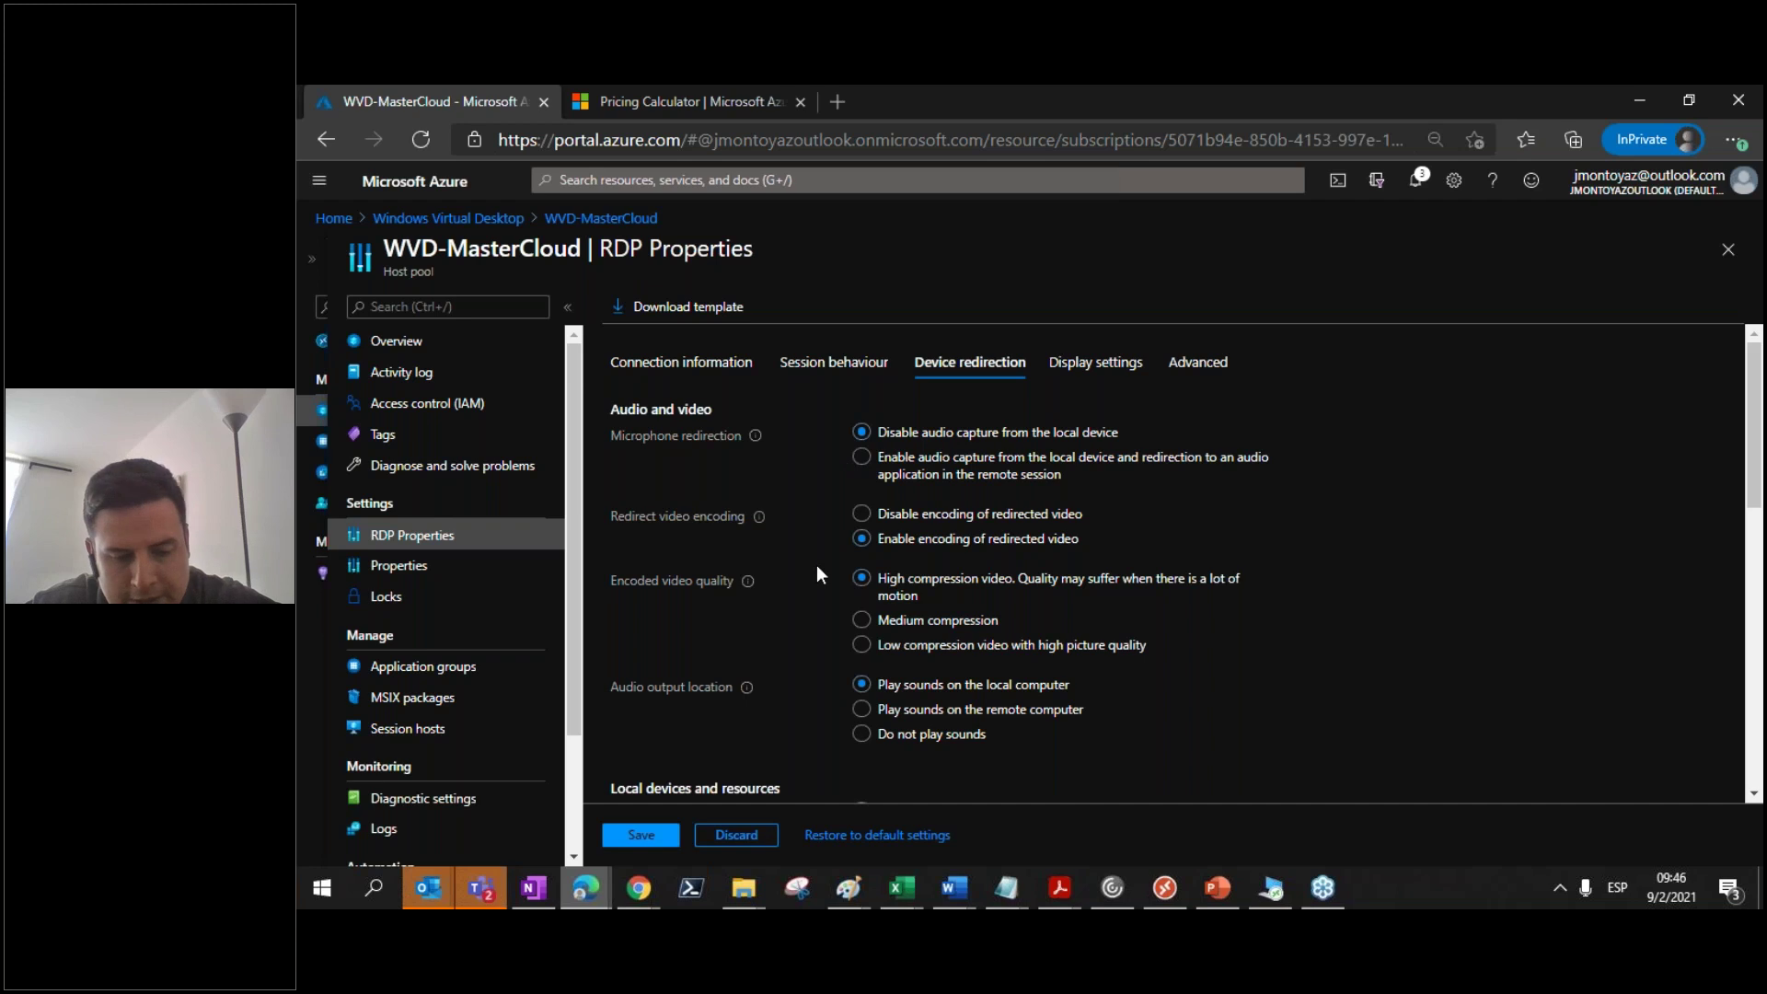
Step: Examine the audio and video, camera, USB, drive, clipboard and COM port redirection options
{"action": "scroll", "coordinate": [817, 571], "scroll_direction": "down", "scroll_amount": 5}
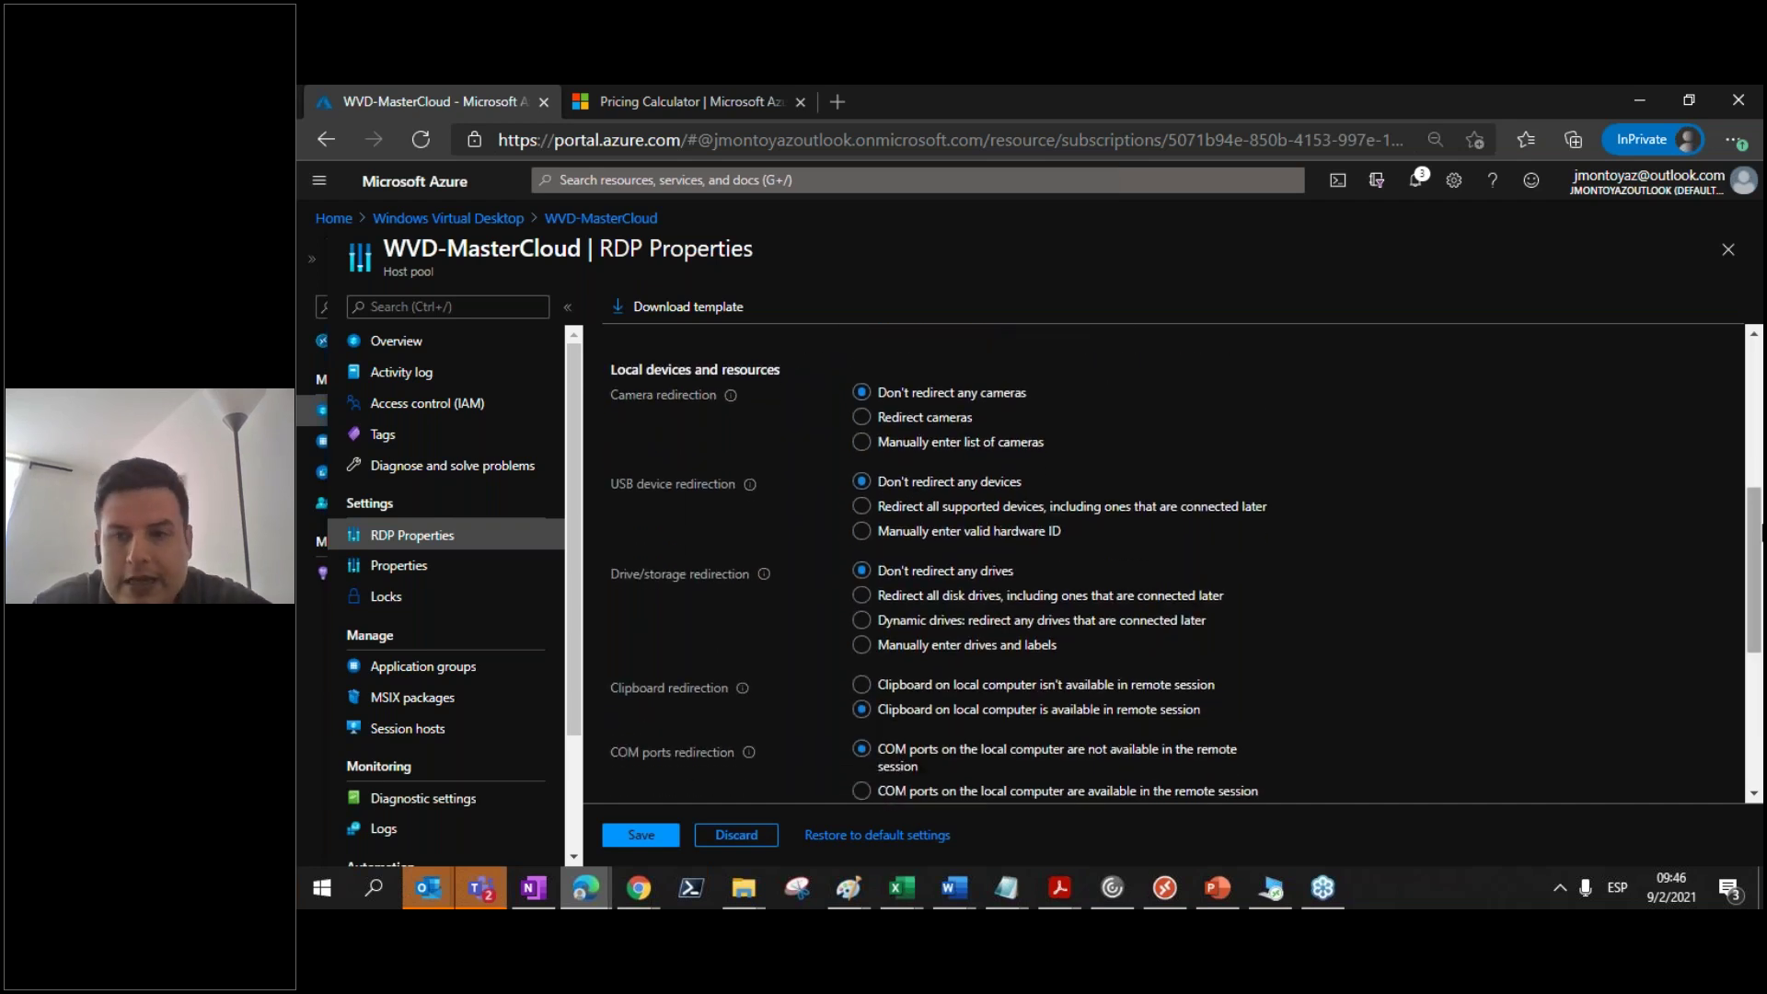
{"action": "scroll", "coordinate": [1756, 495], "scroll_direction": "up", "scroll_amount": 5}
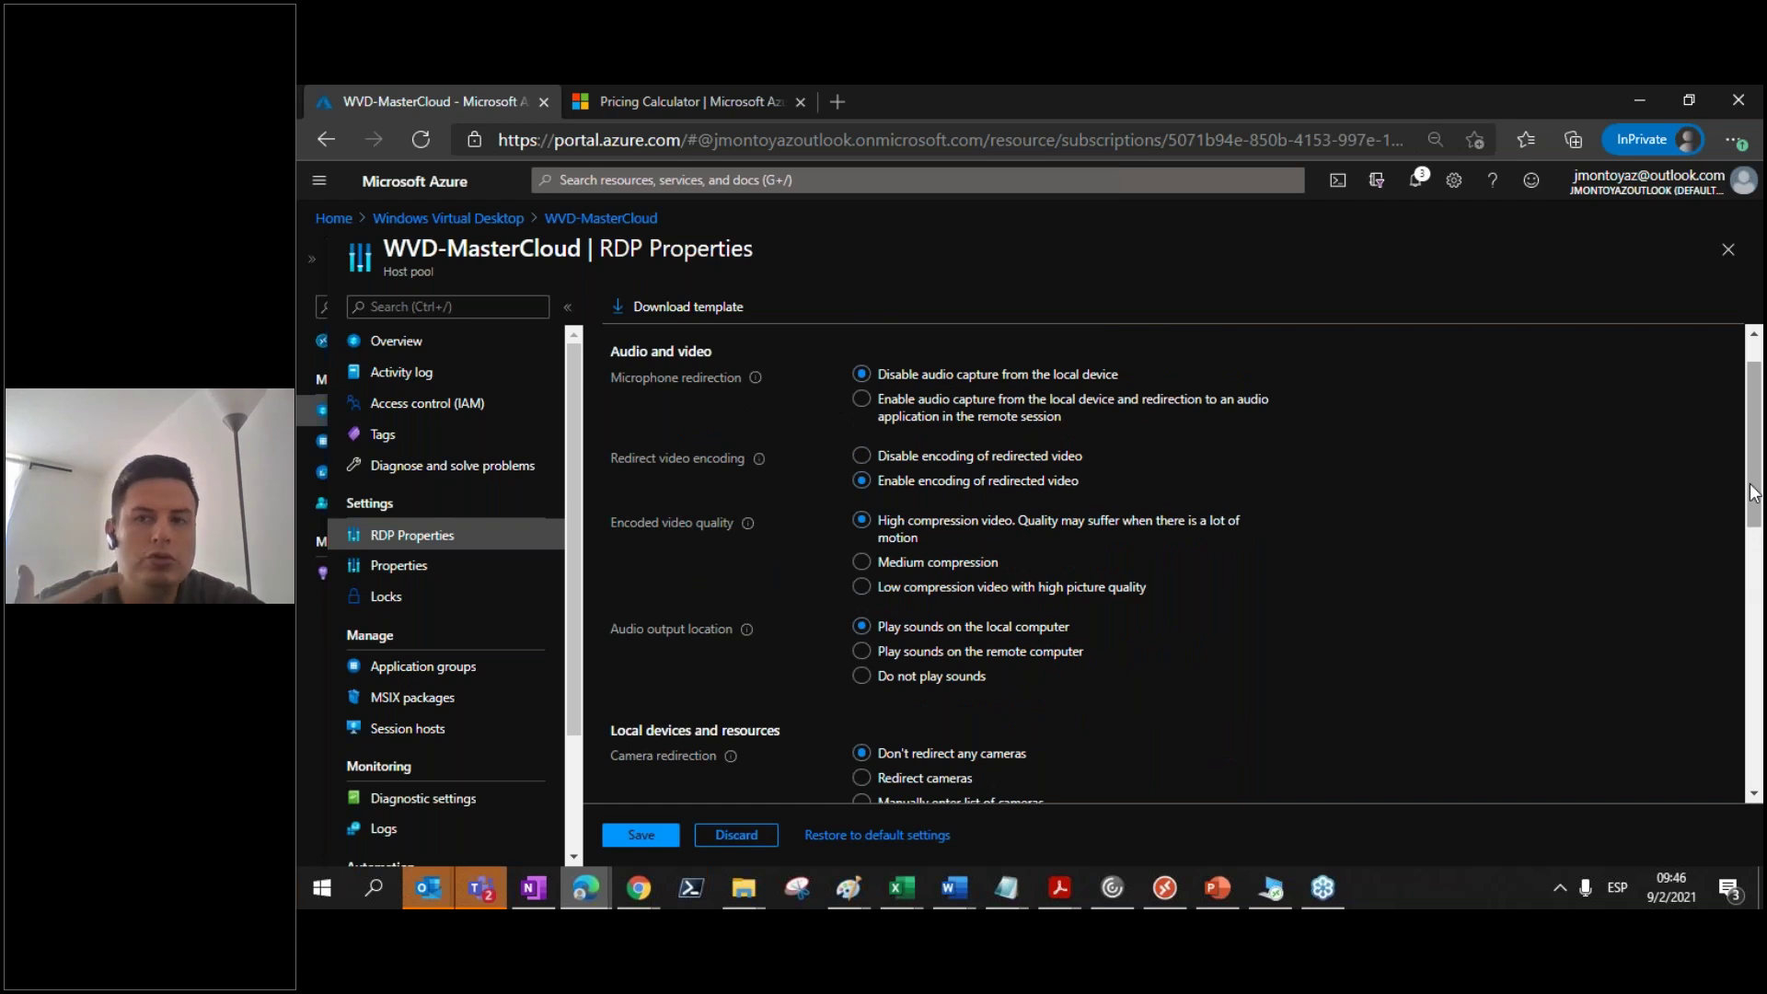
{"action": "scroll", "coordinate": [1754, 479], "scroll_direction": "down", "scroll_amount": 1}
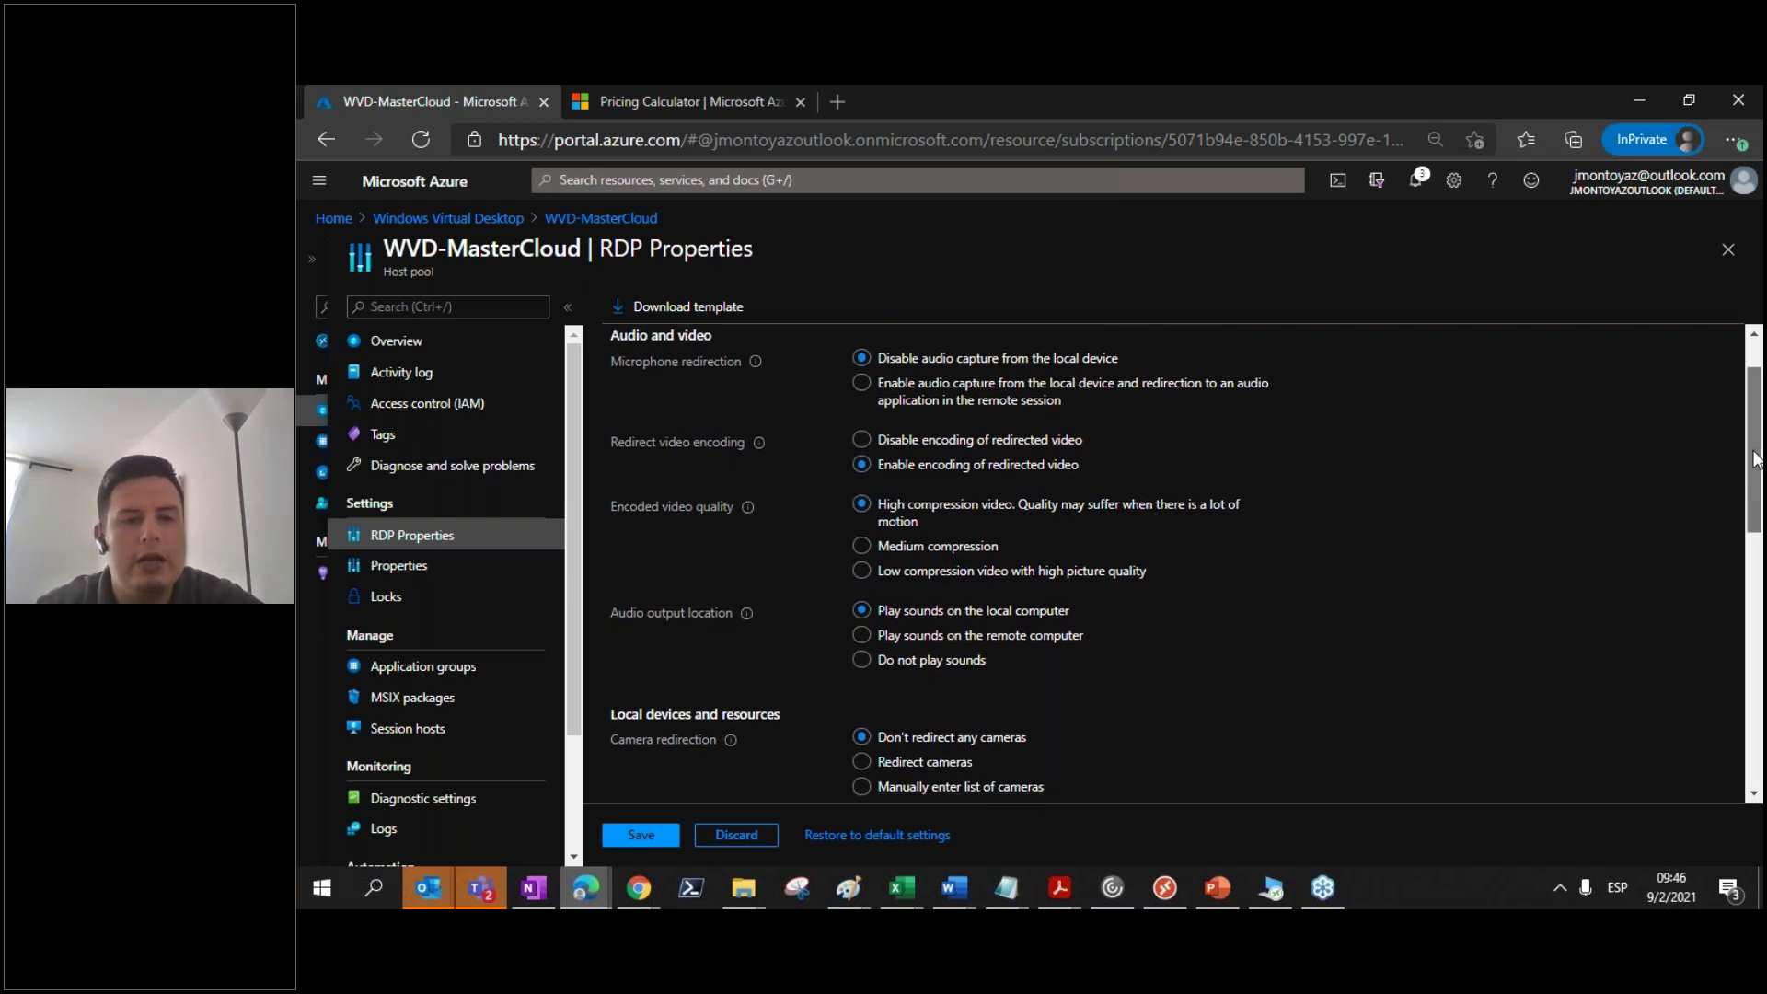
{"action": "left_click_drag", "start_coordinate": [1756, 464], "coordinate": [1758, 497]}
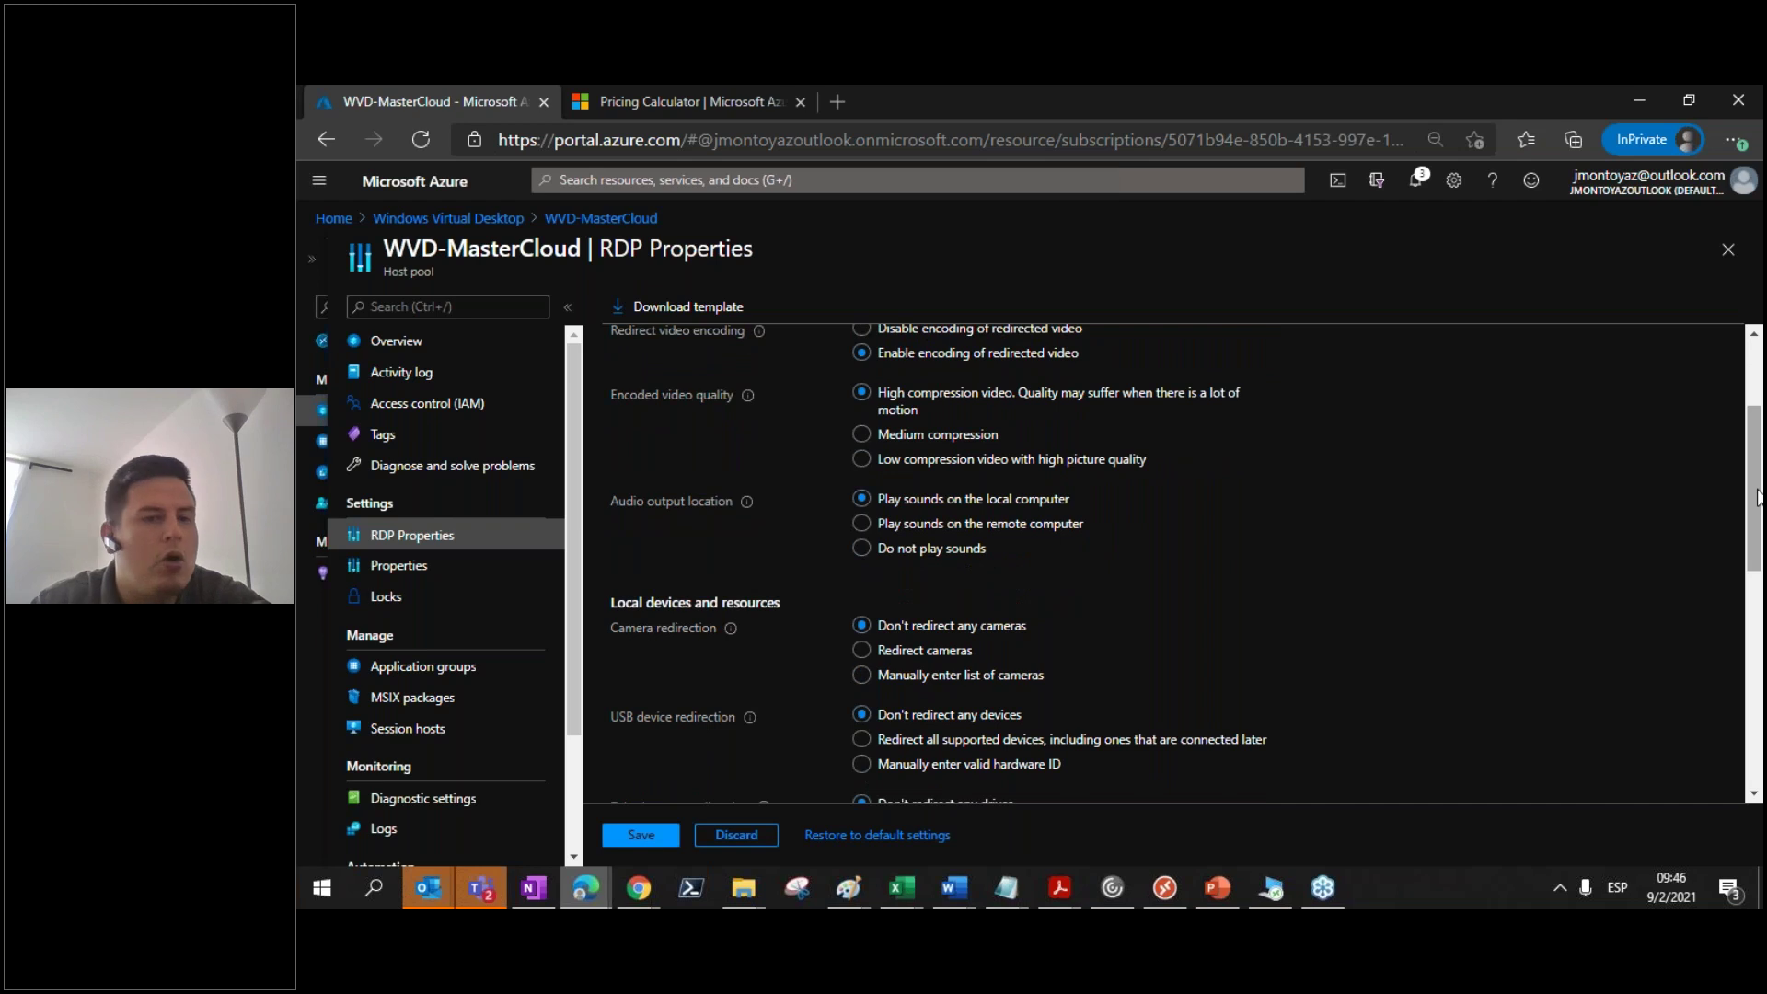
{"action": "scroll", "coordinate": [1472, 525], "scroll_direction": "down", "scroll_amount": 3}
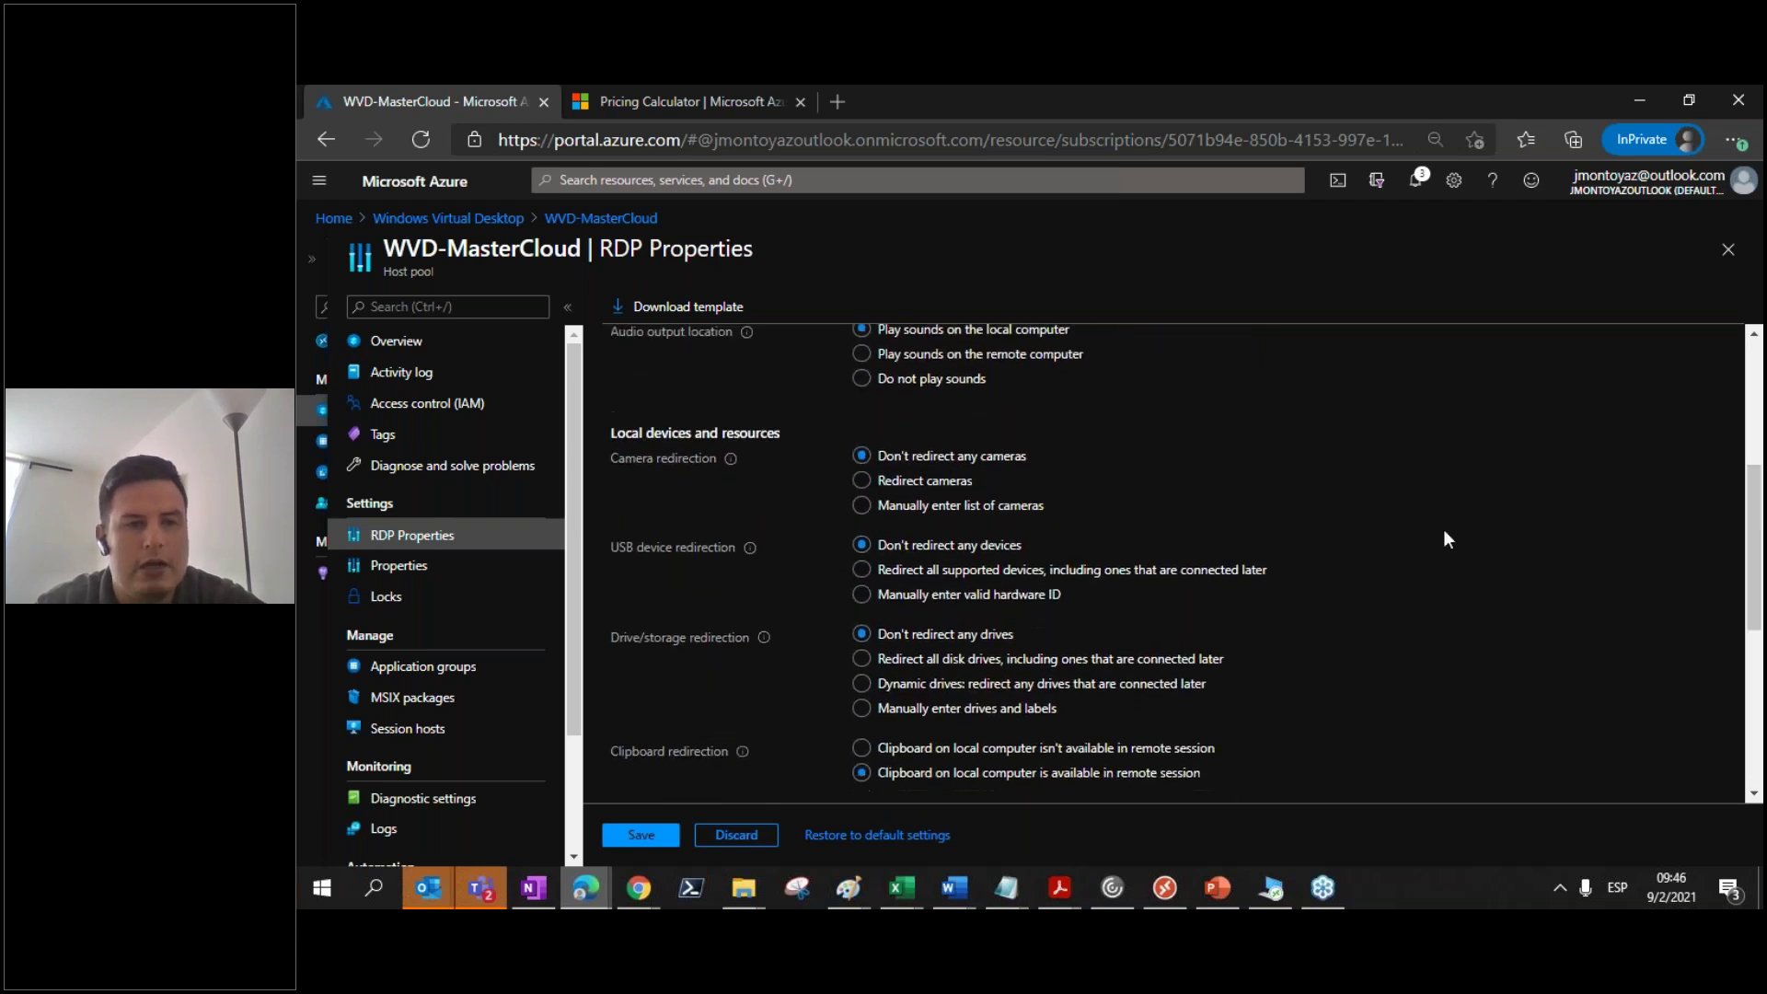
{"action": "left_click_drag", "start_coordinate": [1758, 534], "coordinate": [1751, 722]}
{"action": "scroll", "coordinate": [1012, 460], "scroll_direction": "up", "scroll_amount": 10}
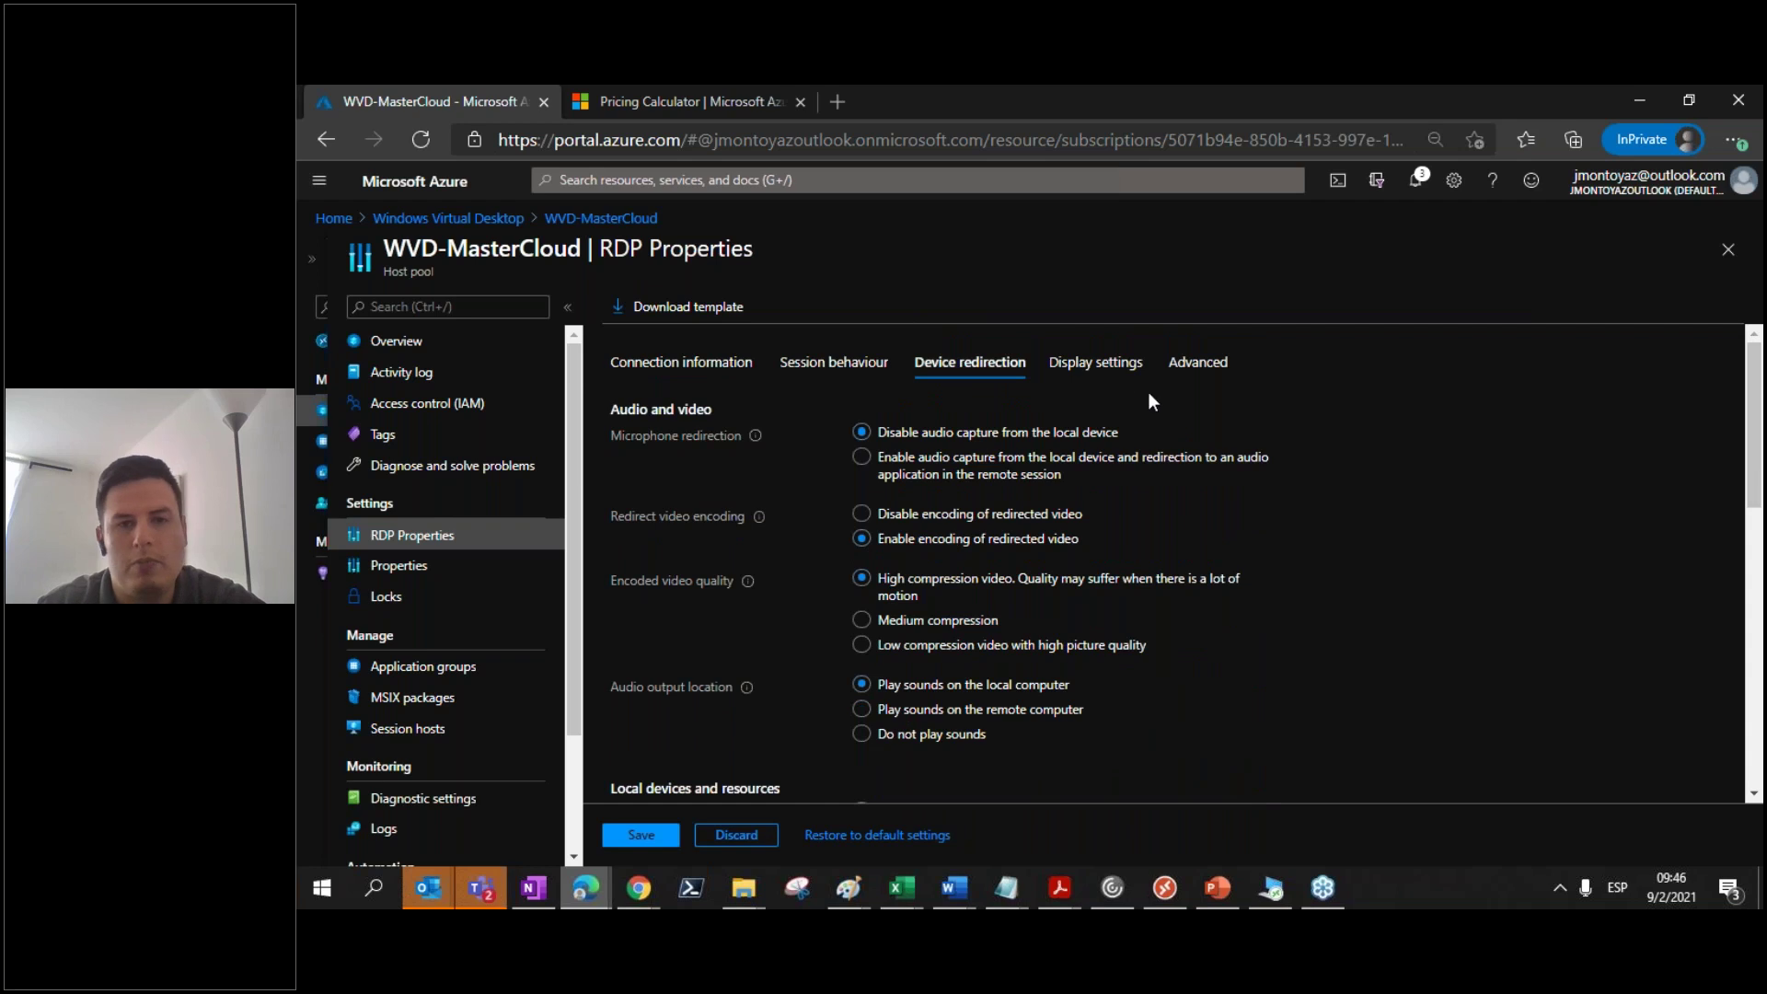
Step: Look through the display, advanced, connection information and session behaviour settings of the RDP properties
{"action": "left_click", "coordinate": [1104, 364]}
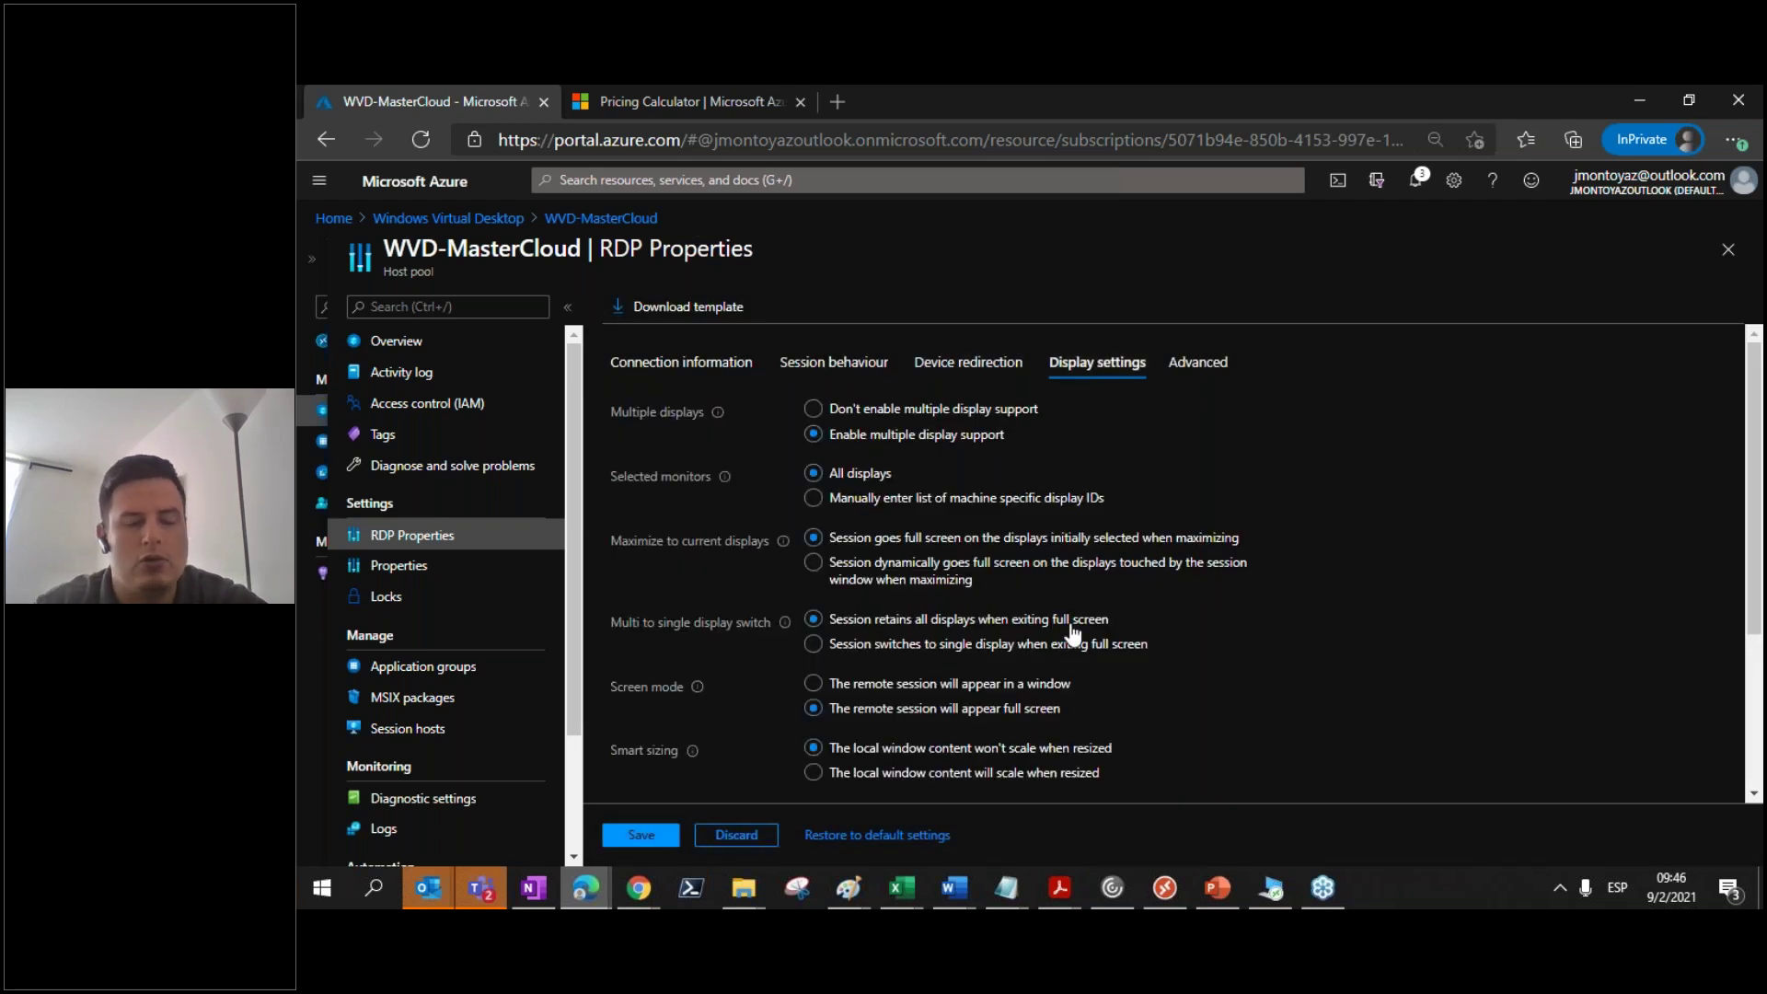
{"action": "left_click", "coordinate": [1198, 362]}
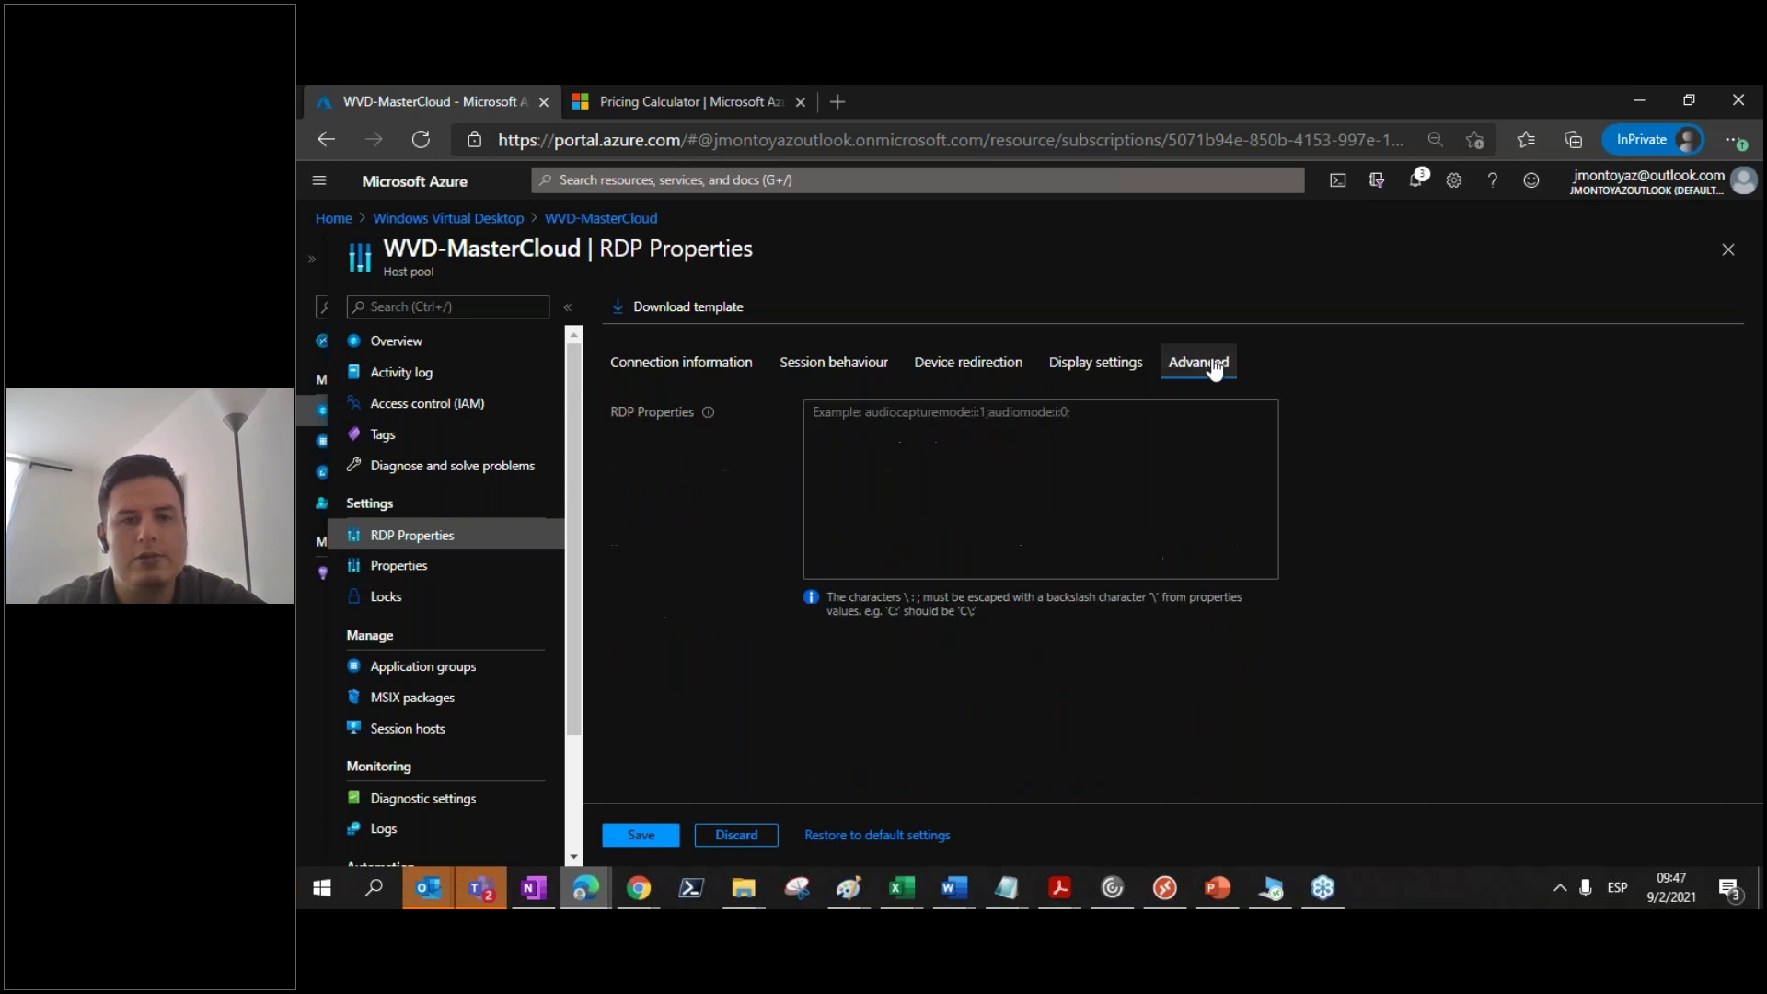
{"action": "left_click", "coordinate": [732, 360]}
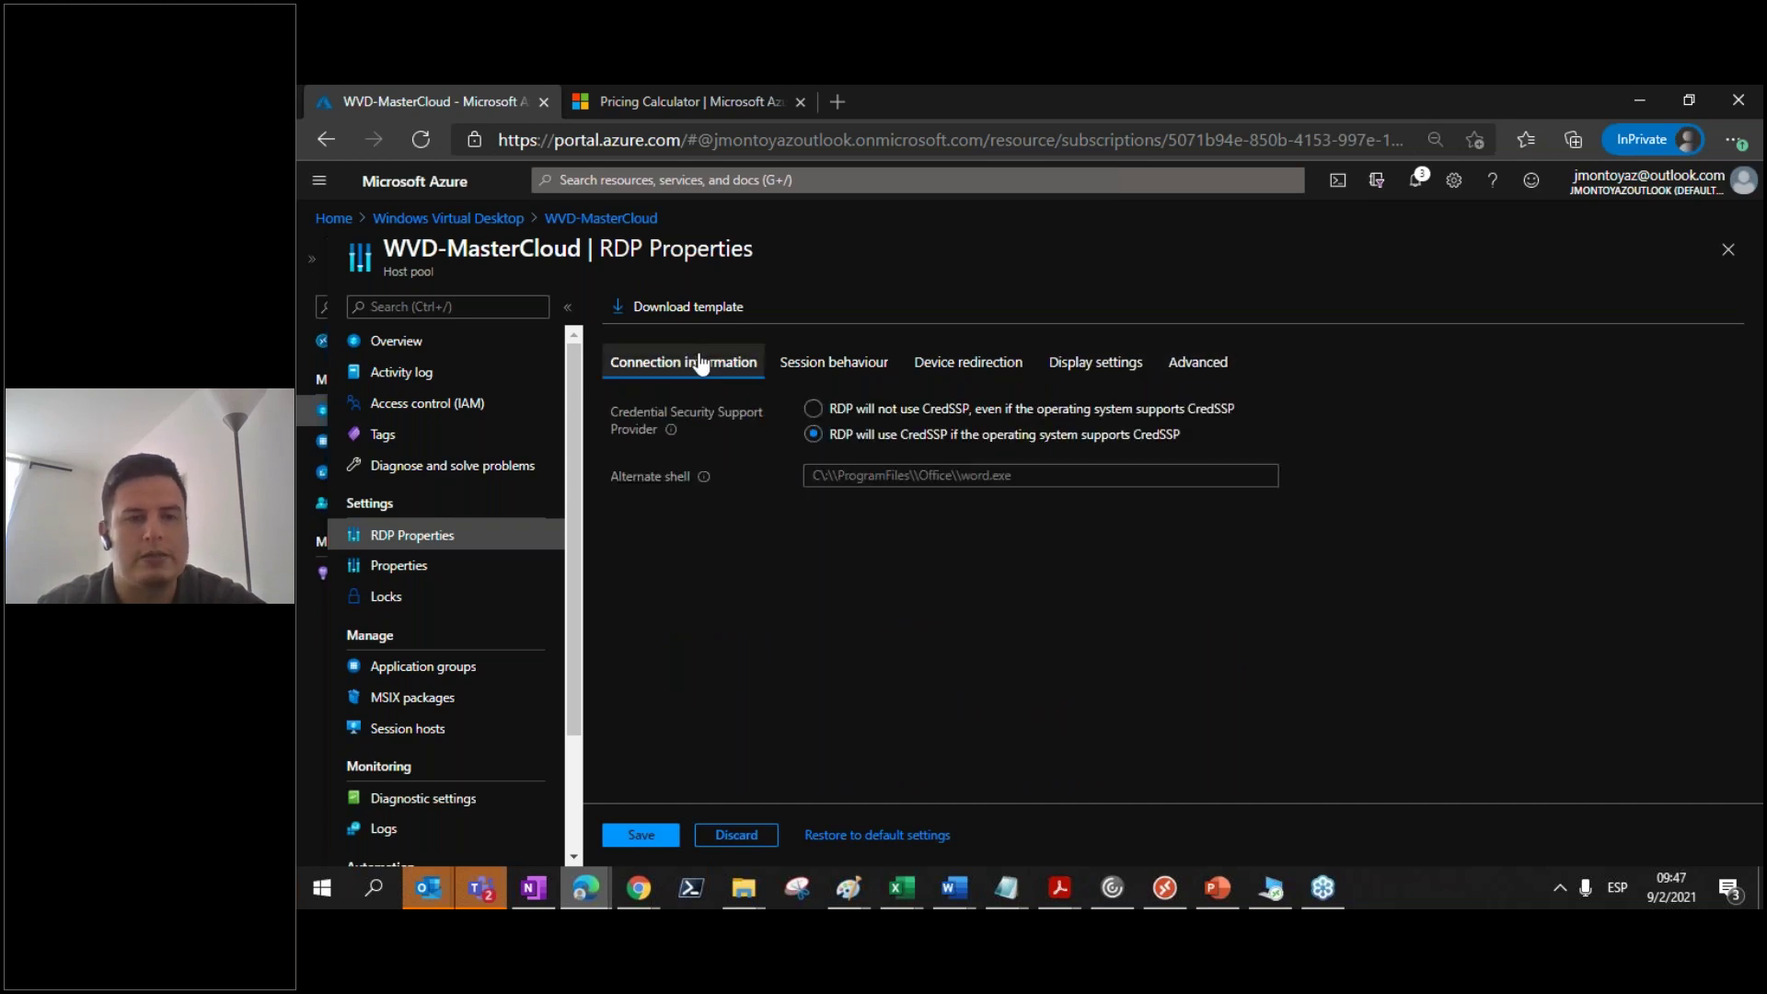
{"action": "left_click", "coordinate": [822, 366]}
Step: Examine the host pool's general properties, pointing out the max session limit without changing it
{"action": "left_click", "coordinate": [433, 565]}
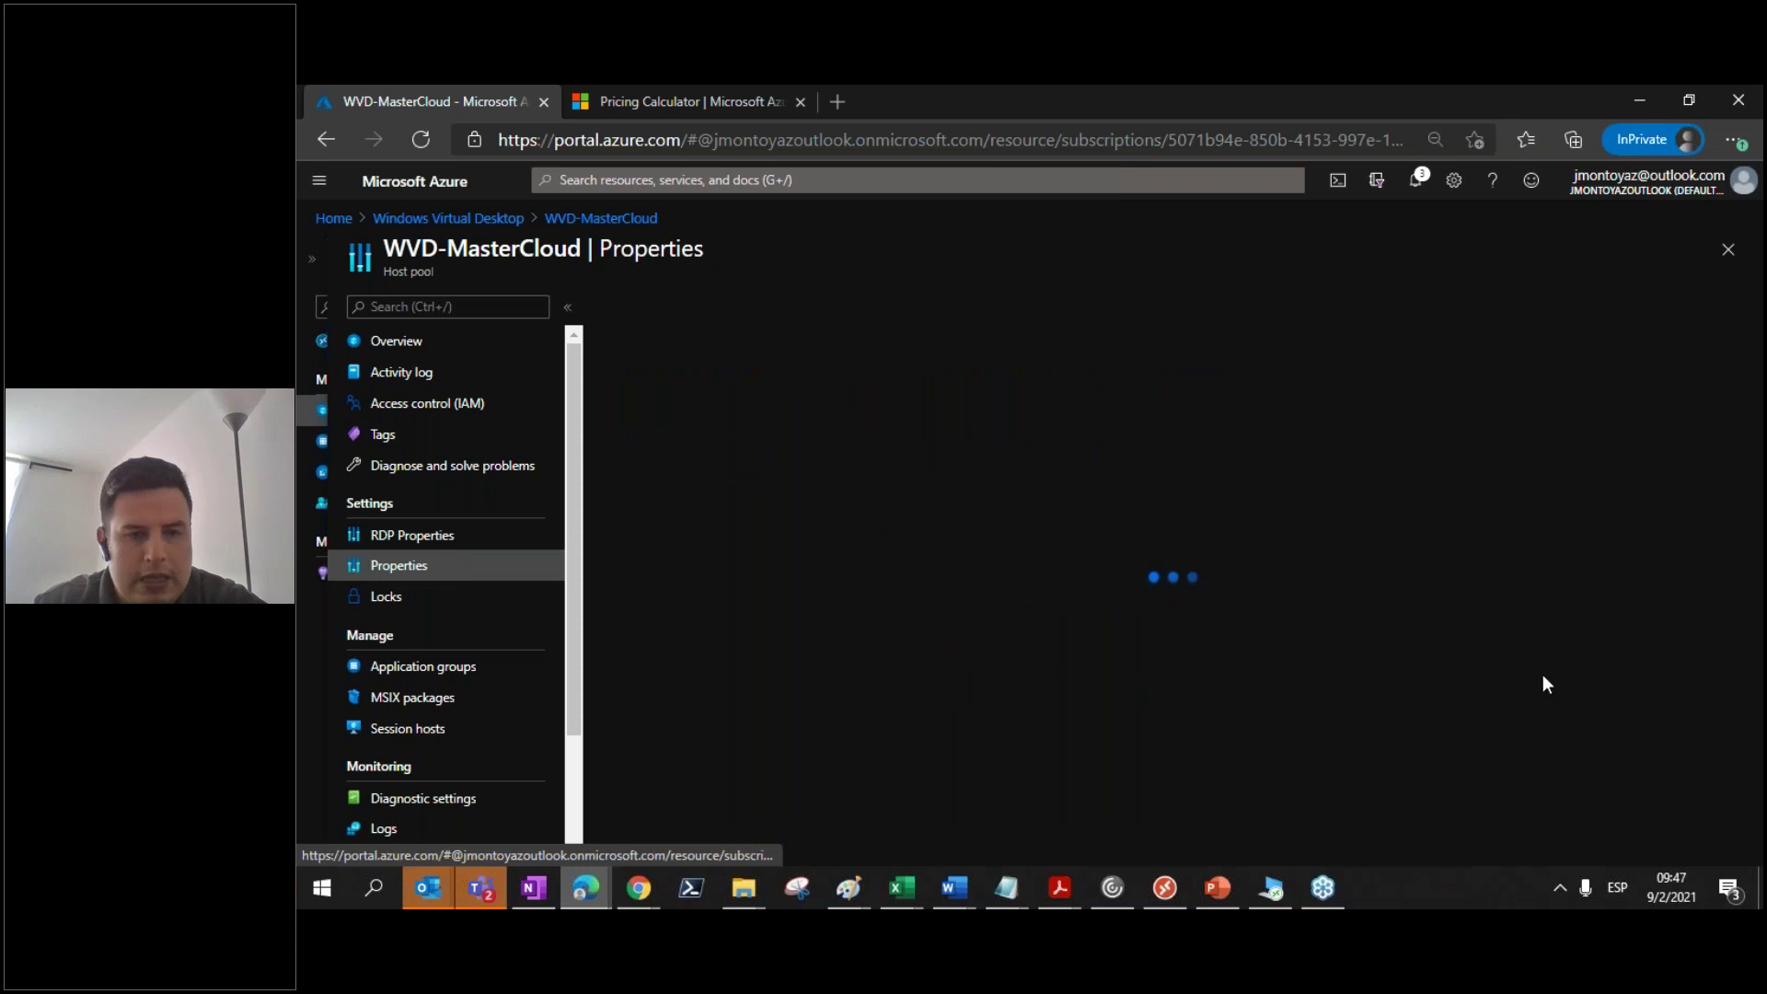
{"action": "scroll", "coordinate": [1758, 589], "scroll_direction": "down", "scroll_amount": 3}
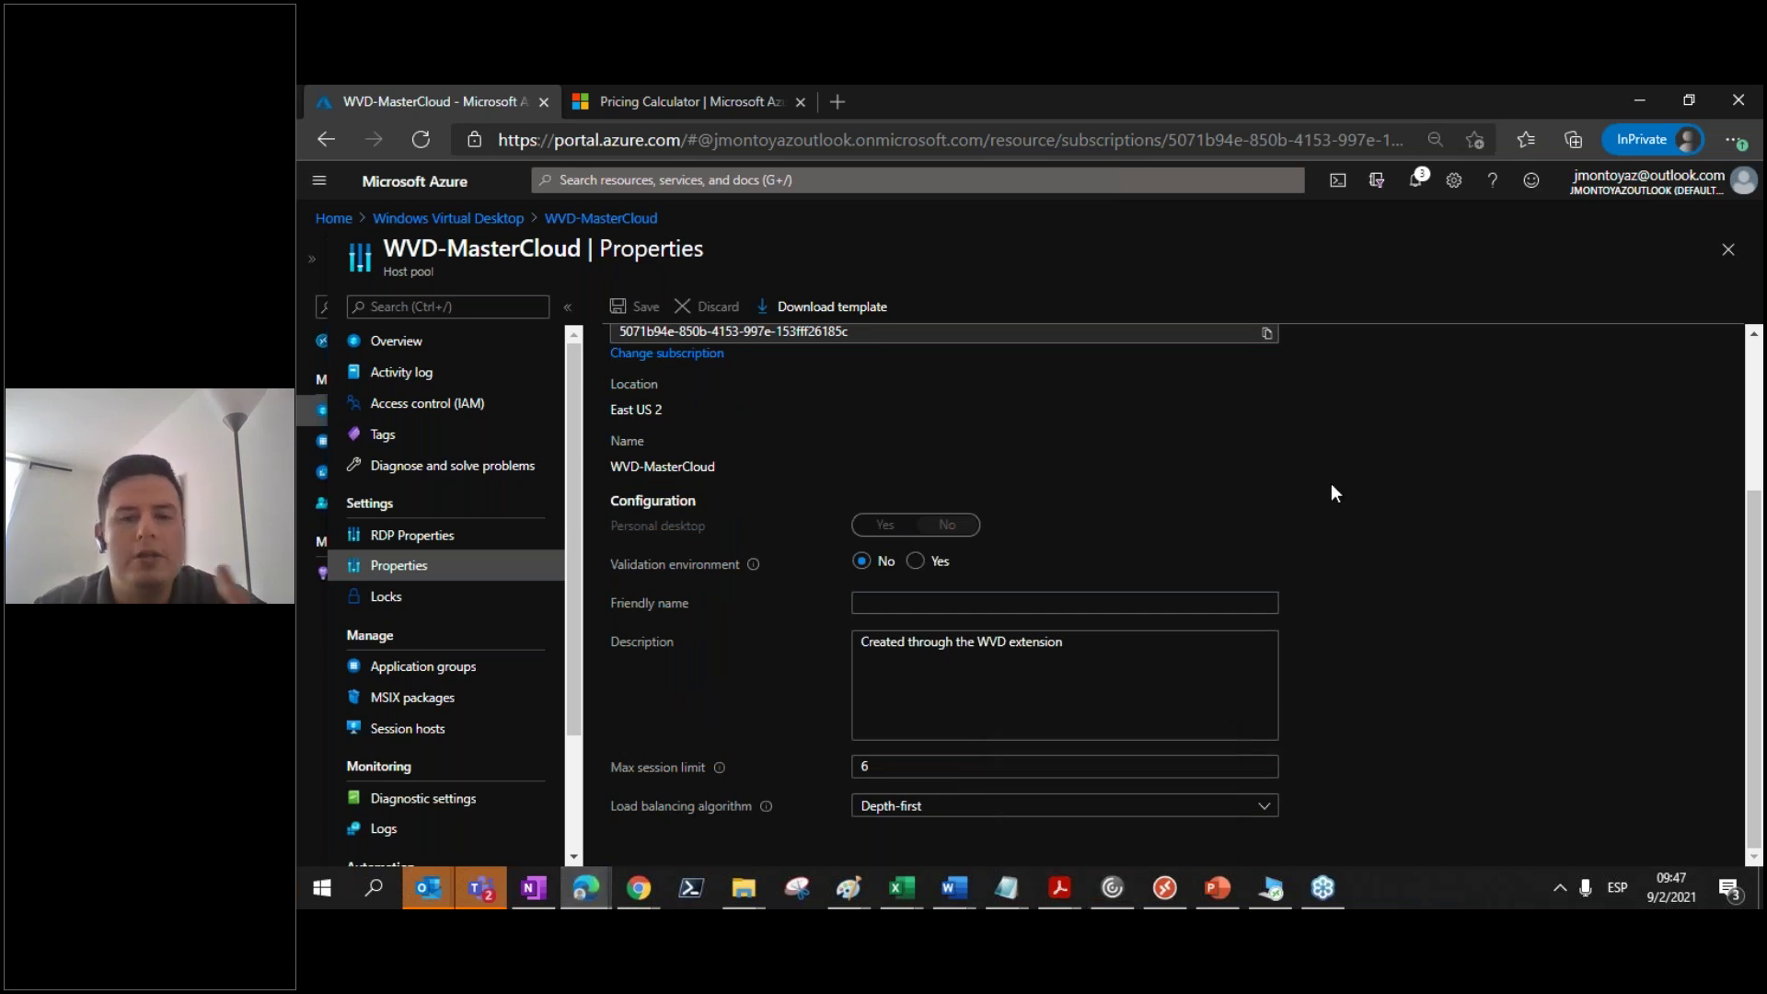
{"action": "double_click", "coordinate": [897, 766]}
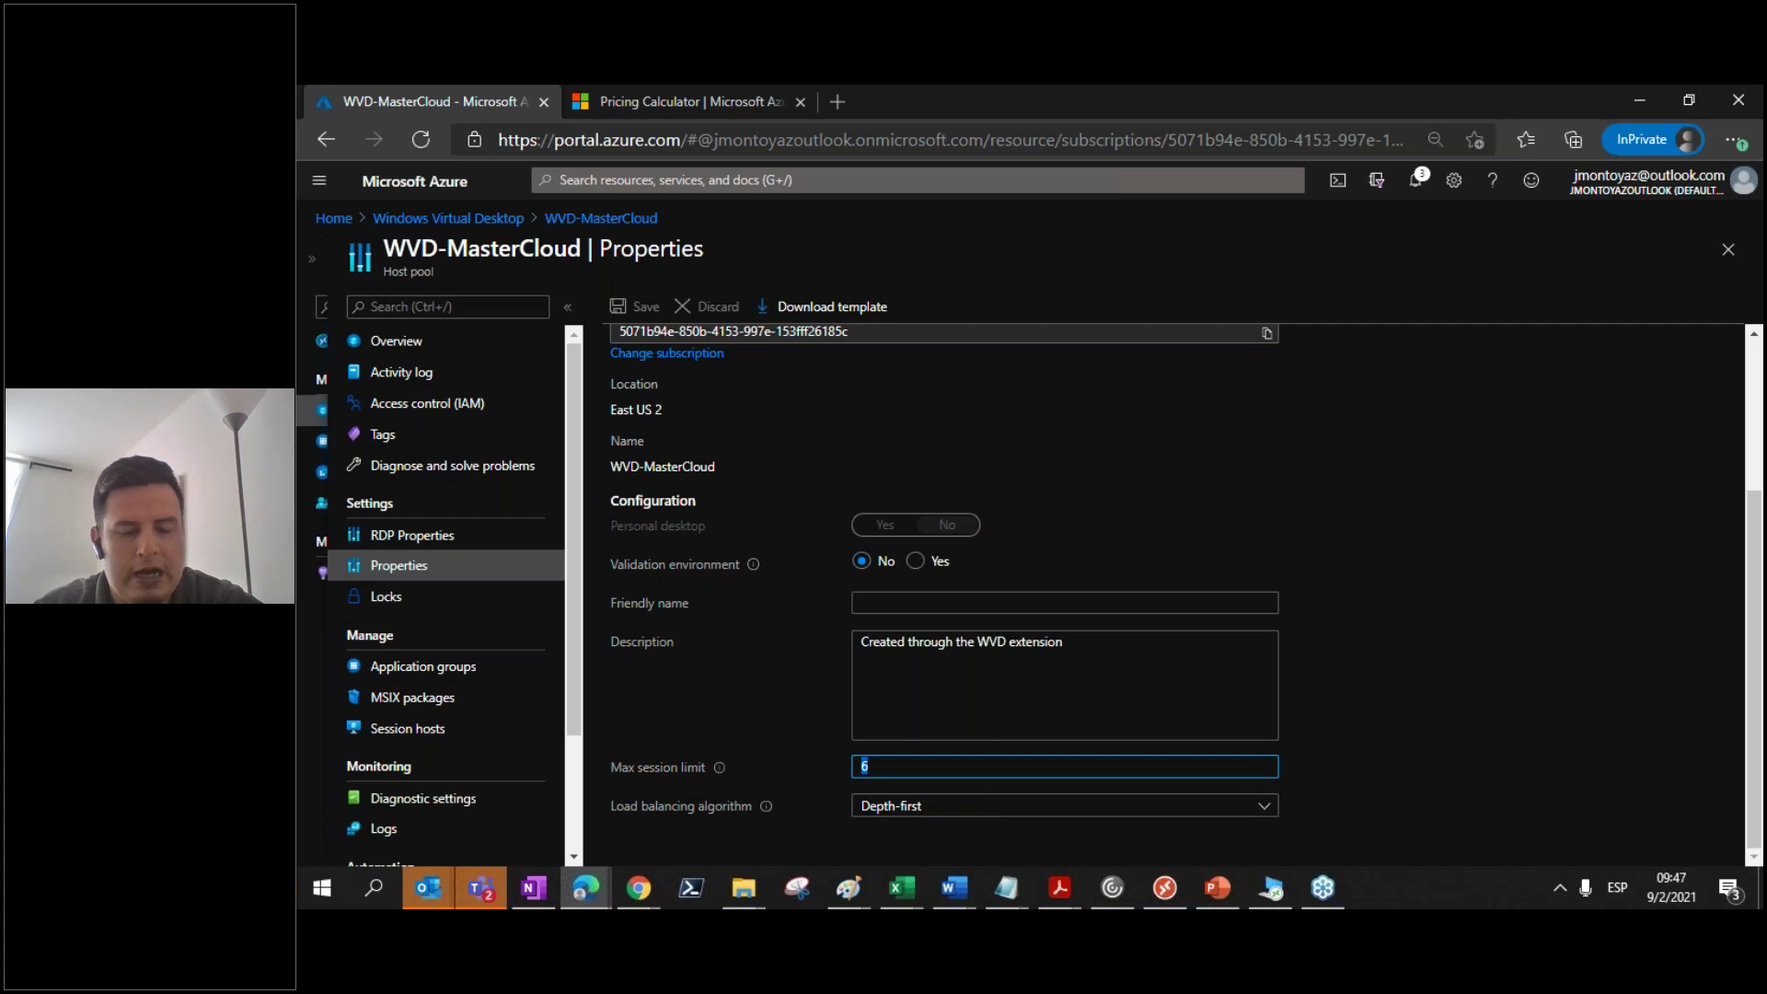
{"action": "left_click", "coordinate": [891, 774]}
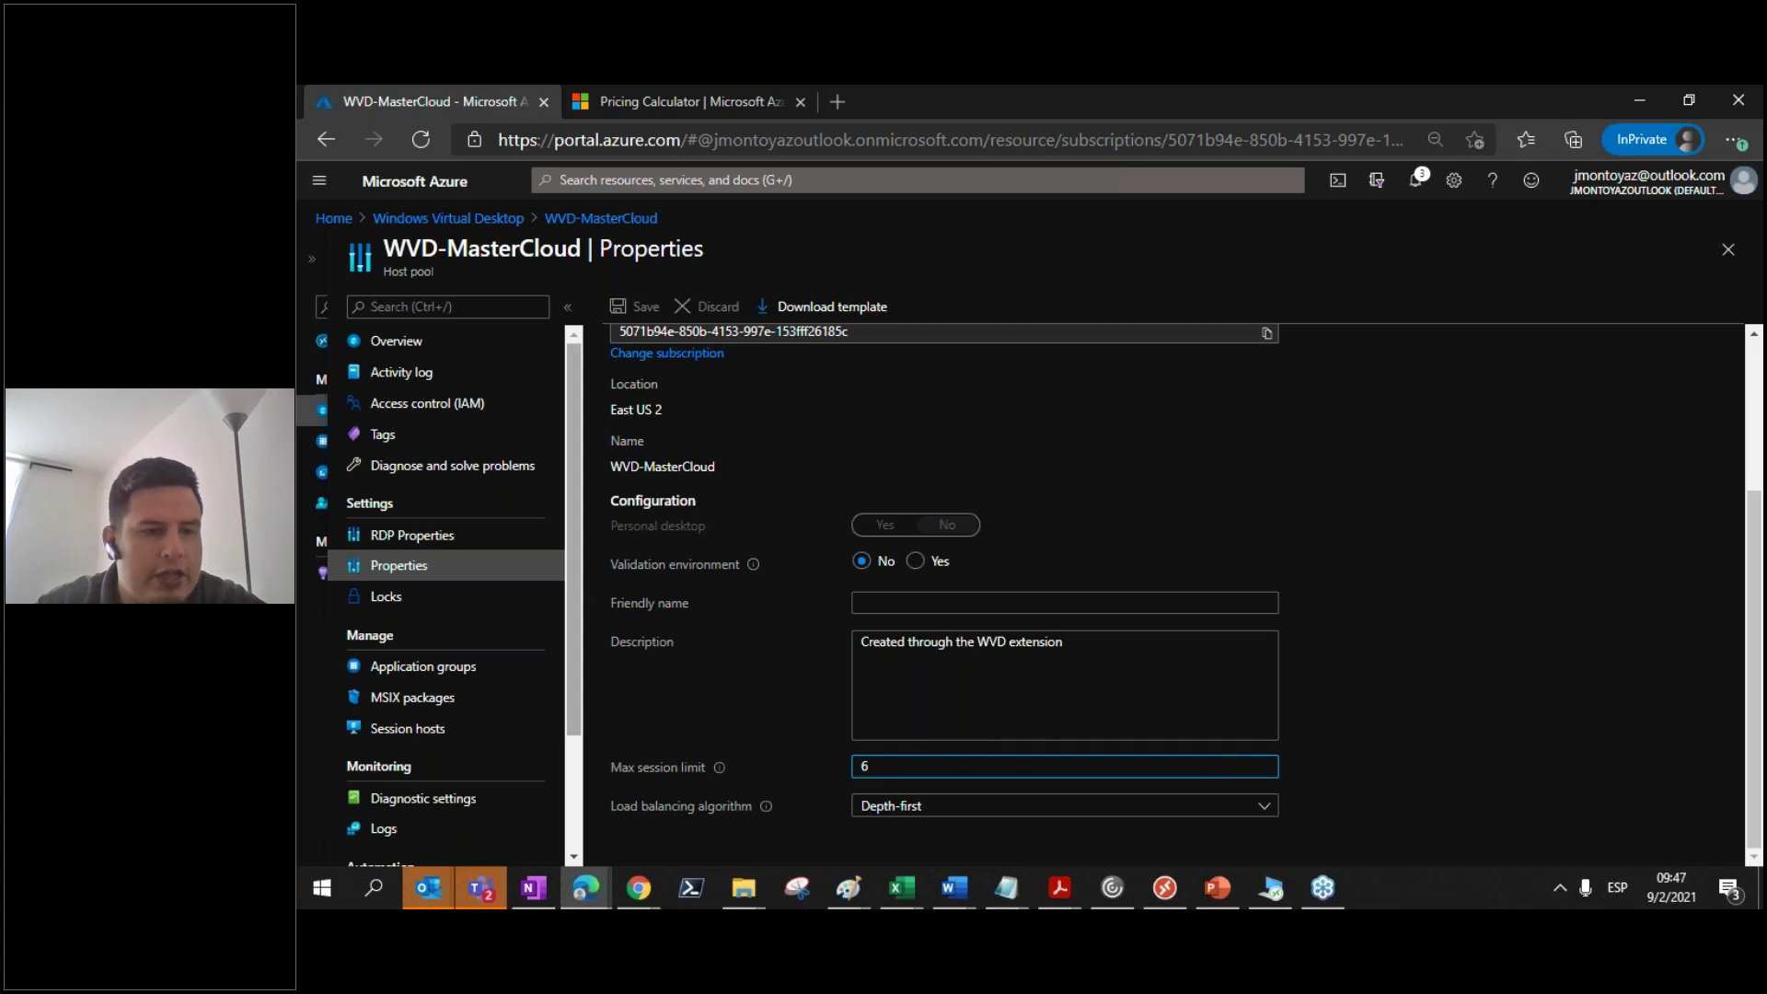
Step: Compare the WVD-MasterCloud session host list with the session limit in the host pool's properties
{"action": "left_click", "coordinate": [435, 728]}
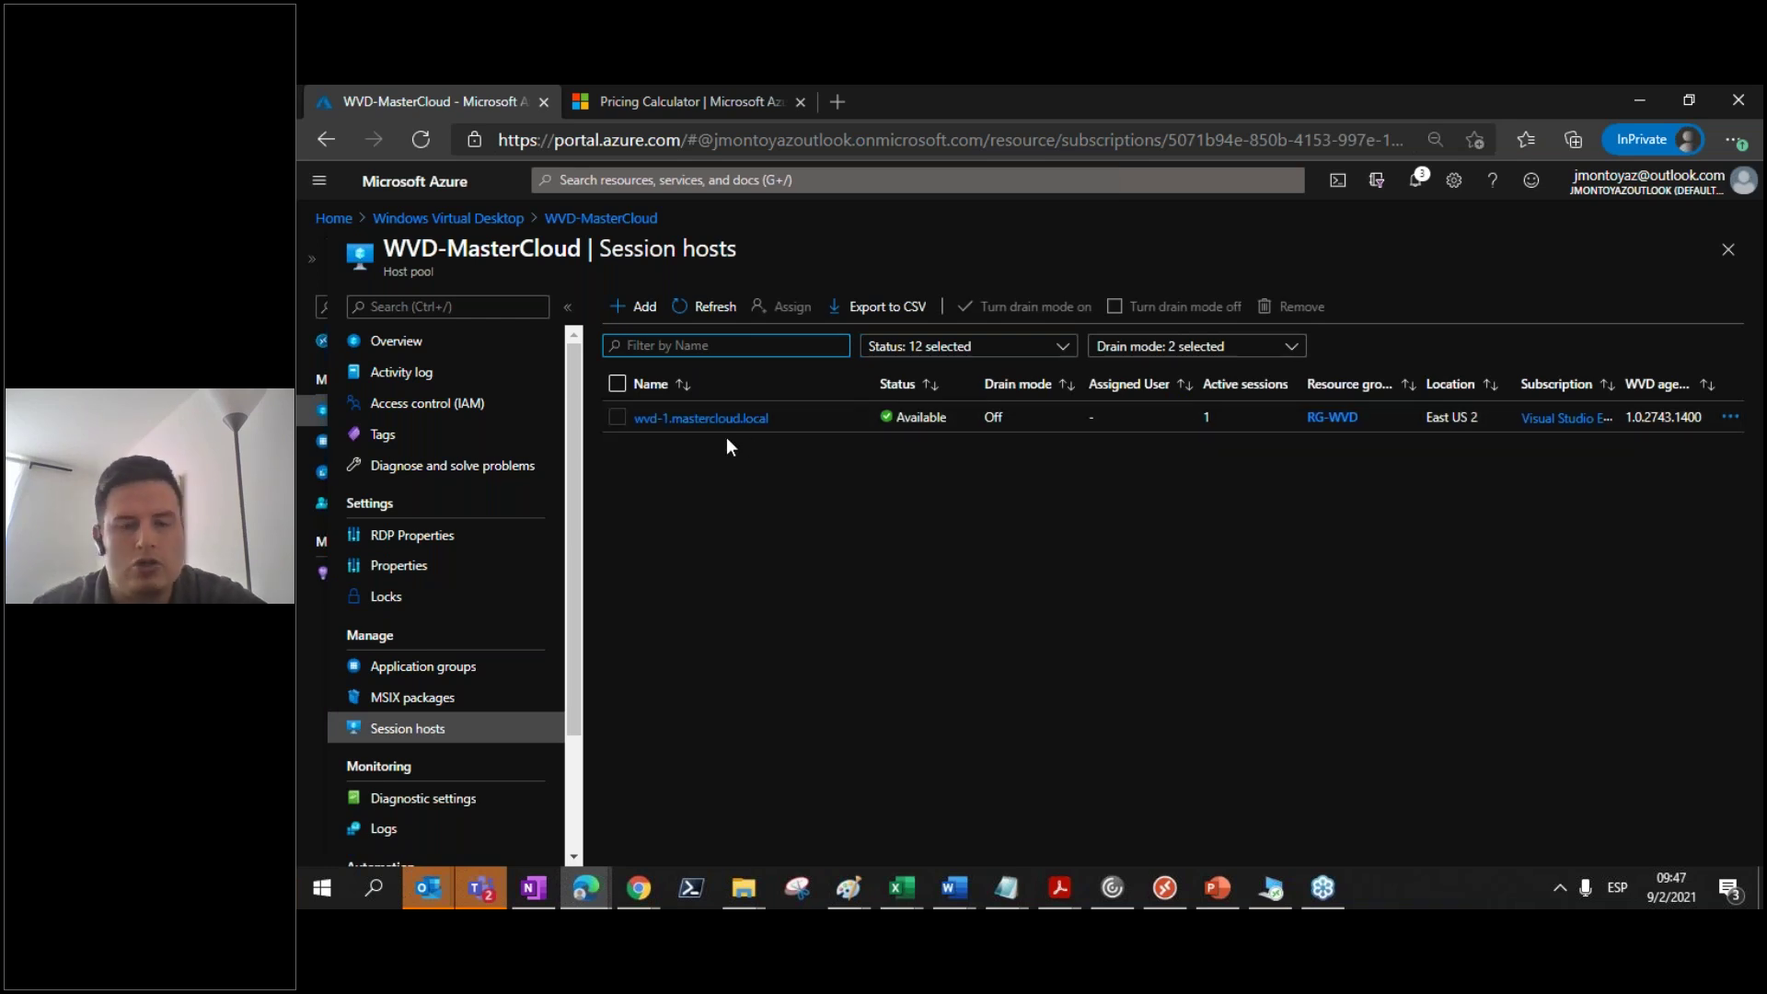
{"action": "left_click", "coordinate": [431, 567]}
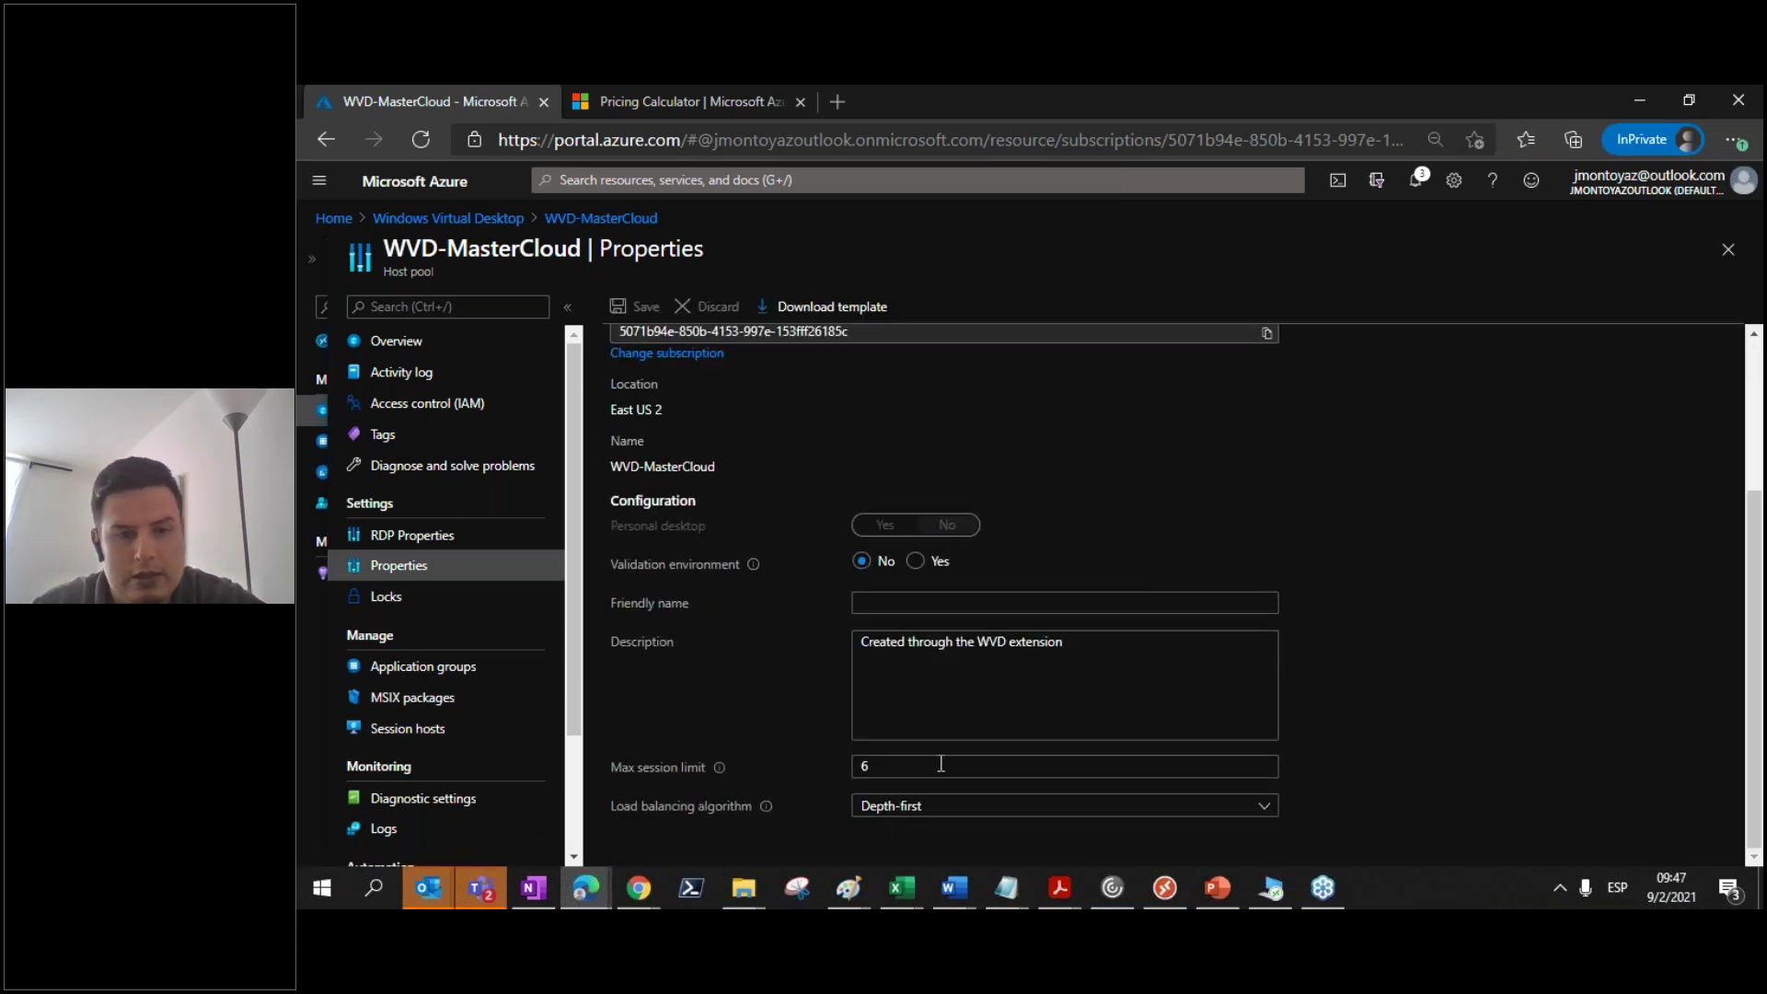
{"action": "left_click", "coordinate": [433, 729]}
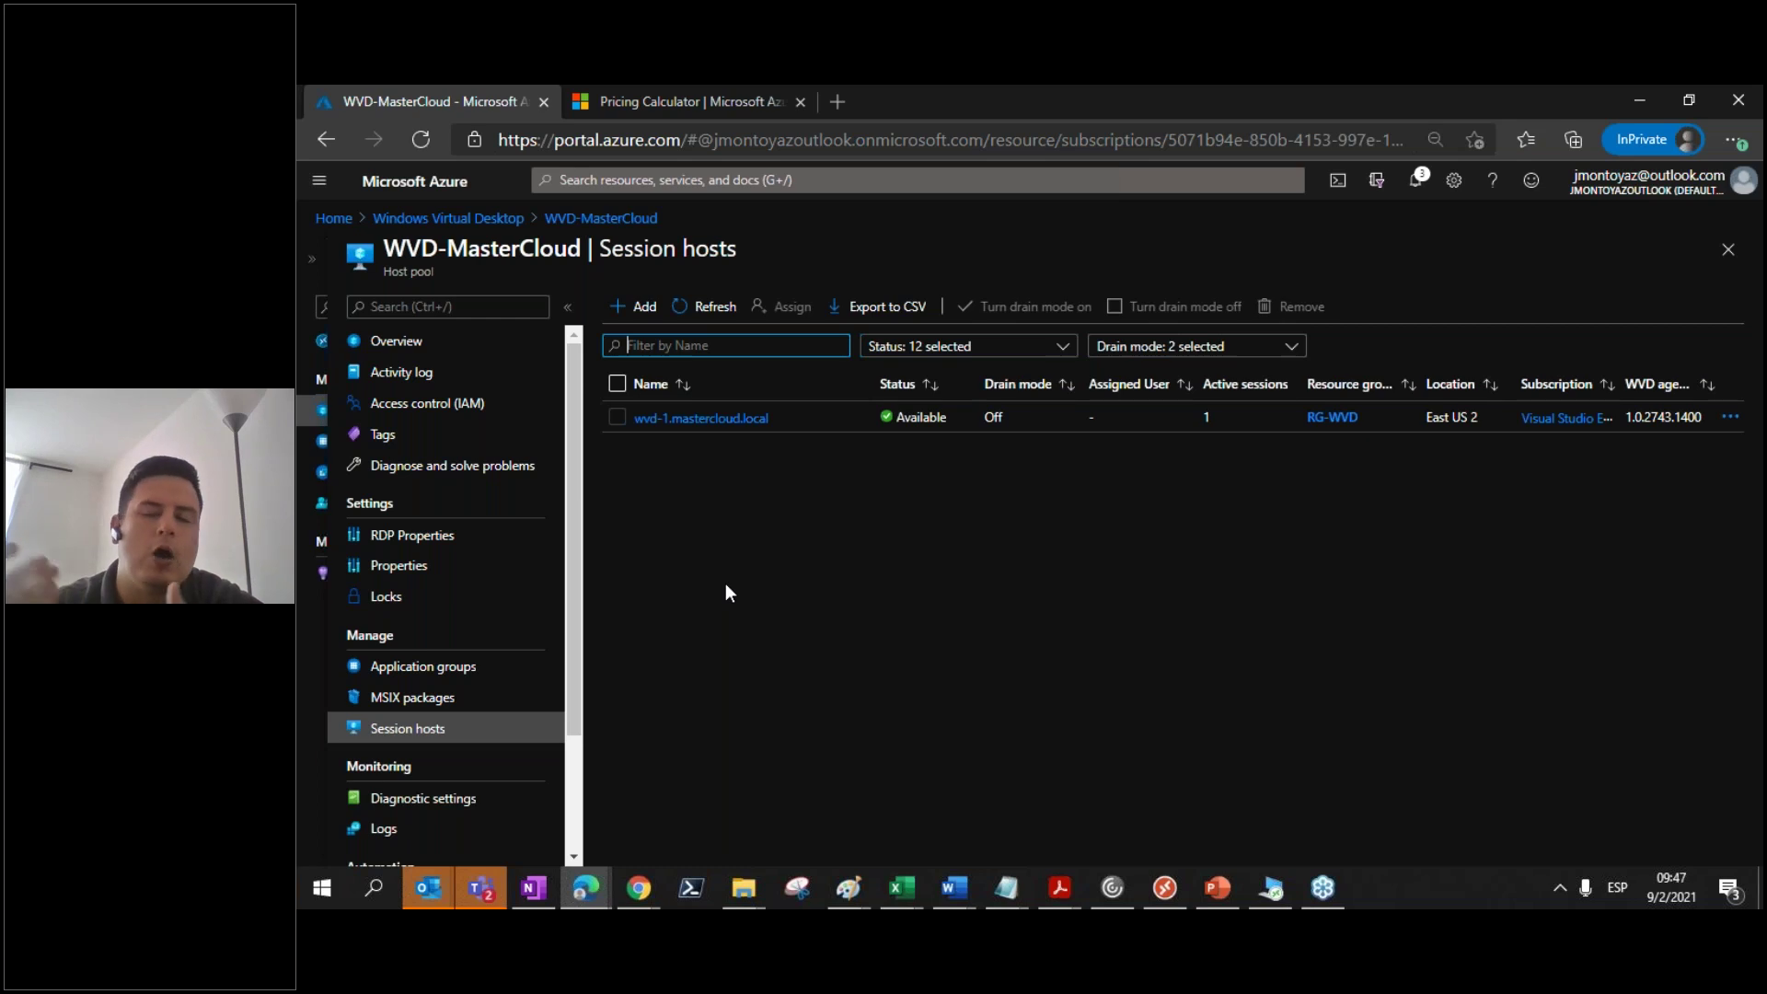
{"action": "left_click", "coordinate": [430, 574]}
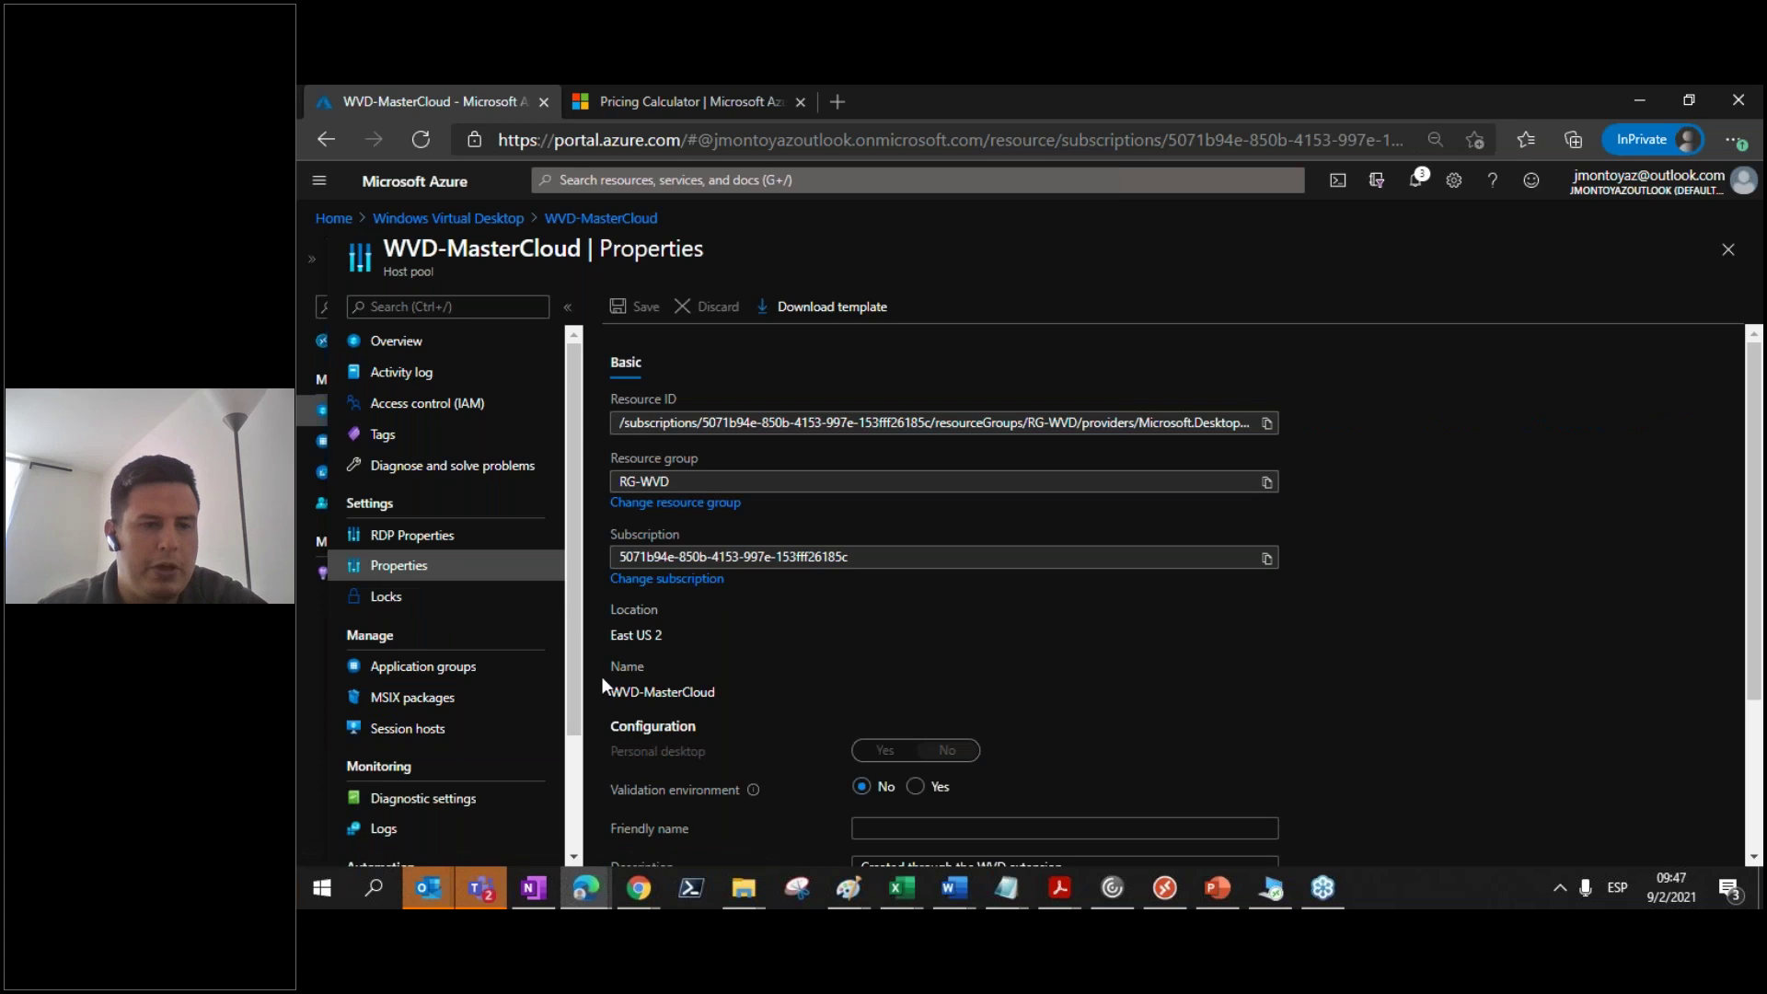
Step: Check the host pool's MSIX packages and view the form for adding a package, cancelling it without an entry
{"action": "left_click", "coordinate": [459, 699]}
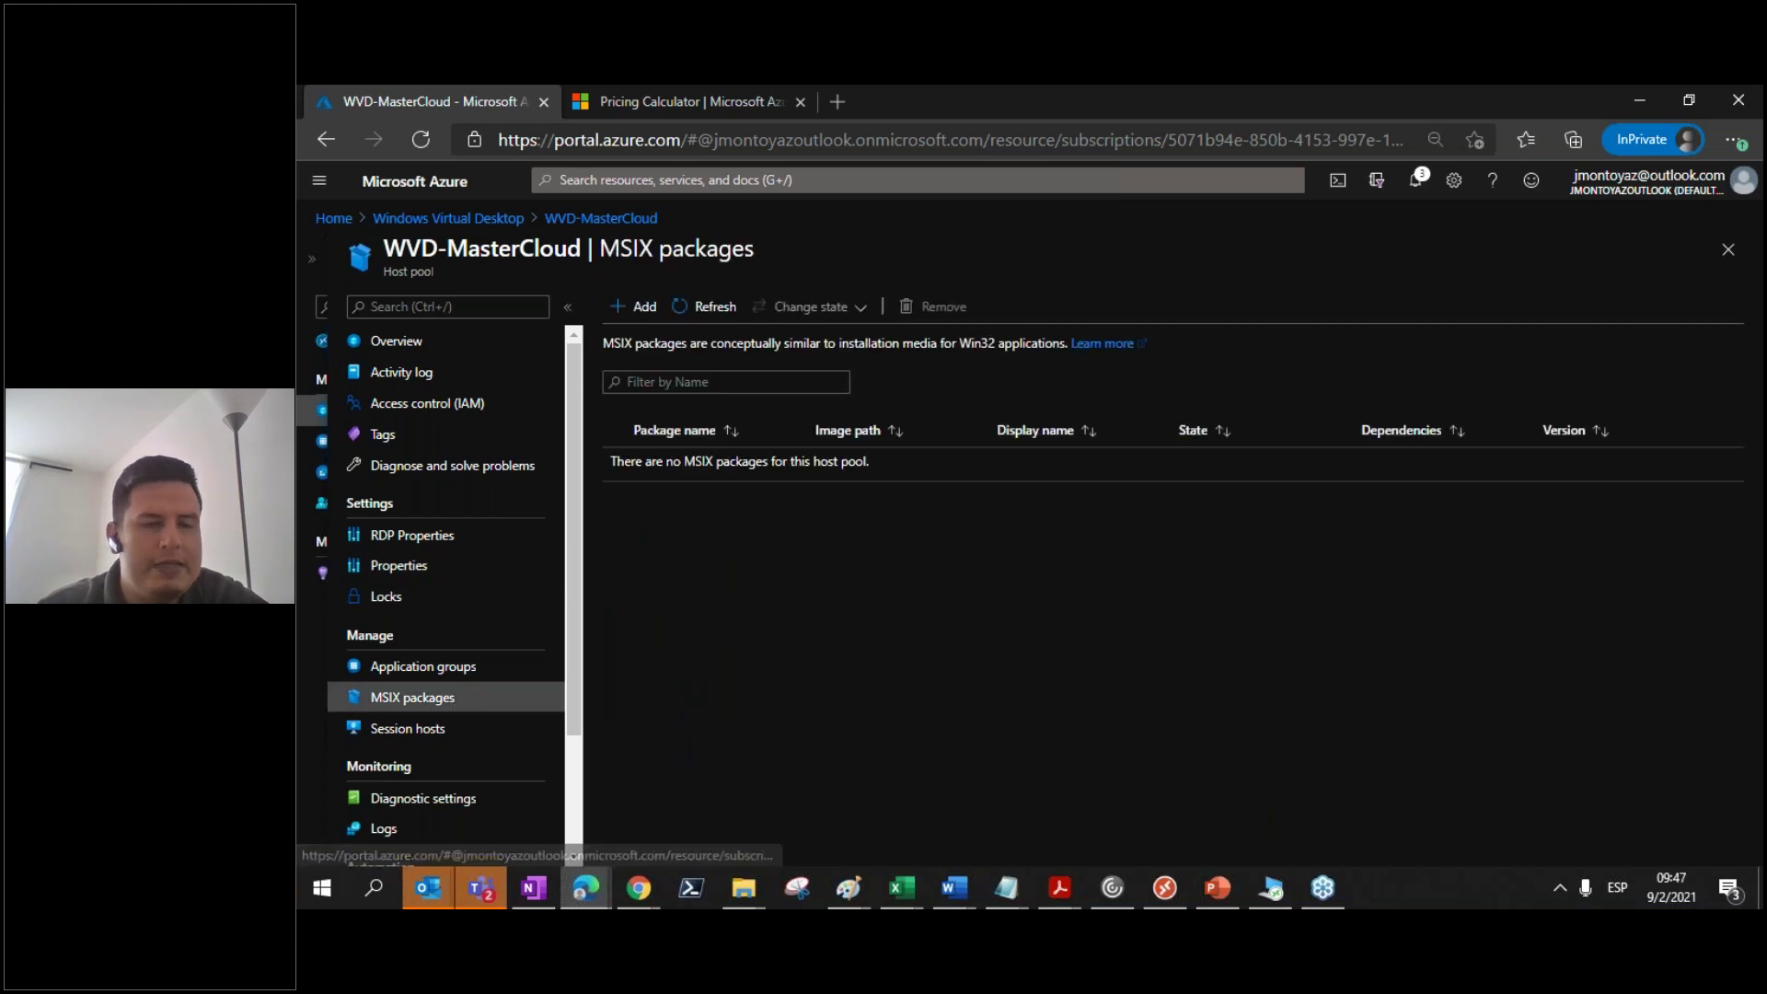
{"action": "left_click", "coordinate": [635, 307]}
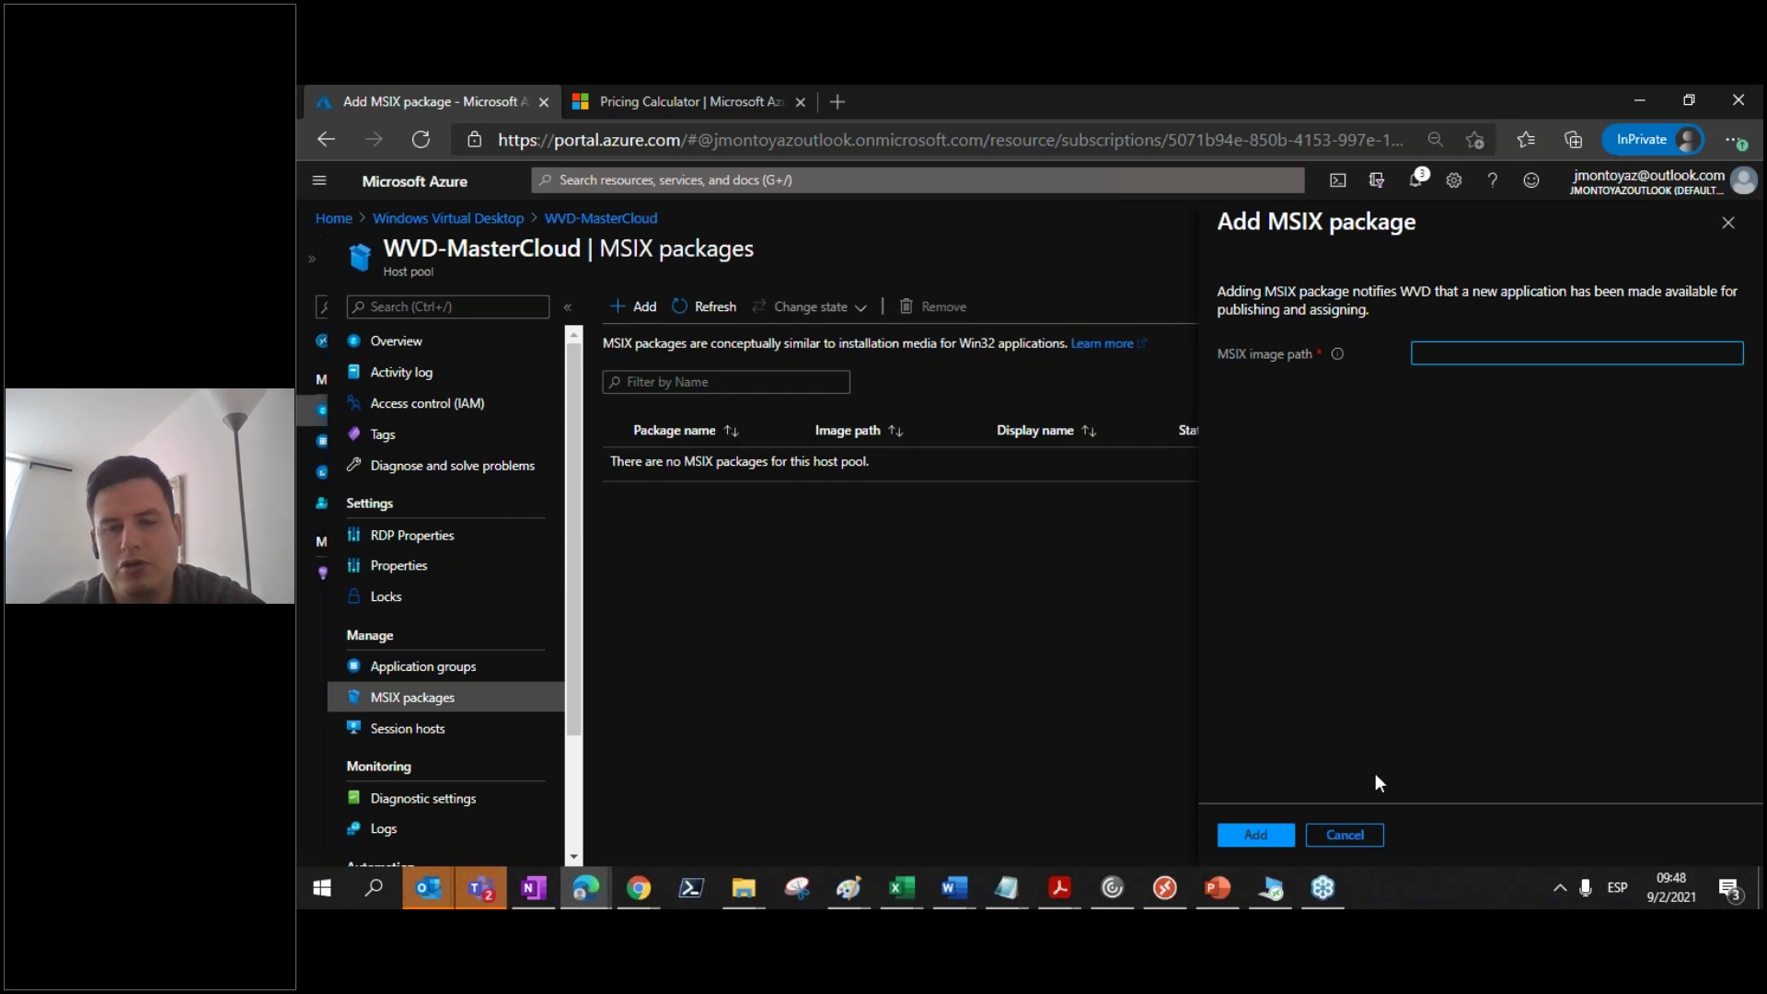
{"action": "left_click", "coordinate": [1345, 835]}
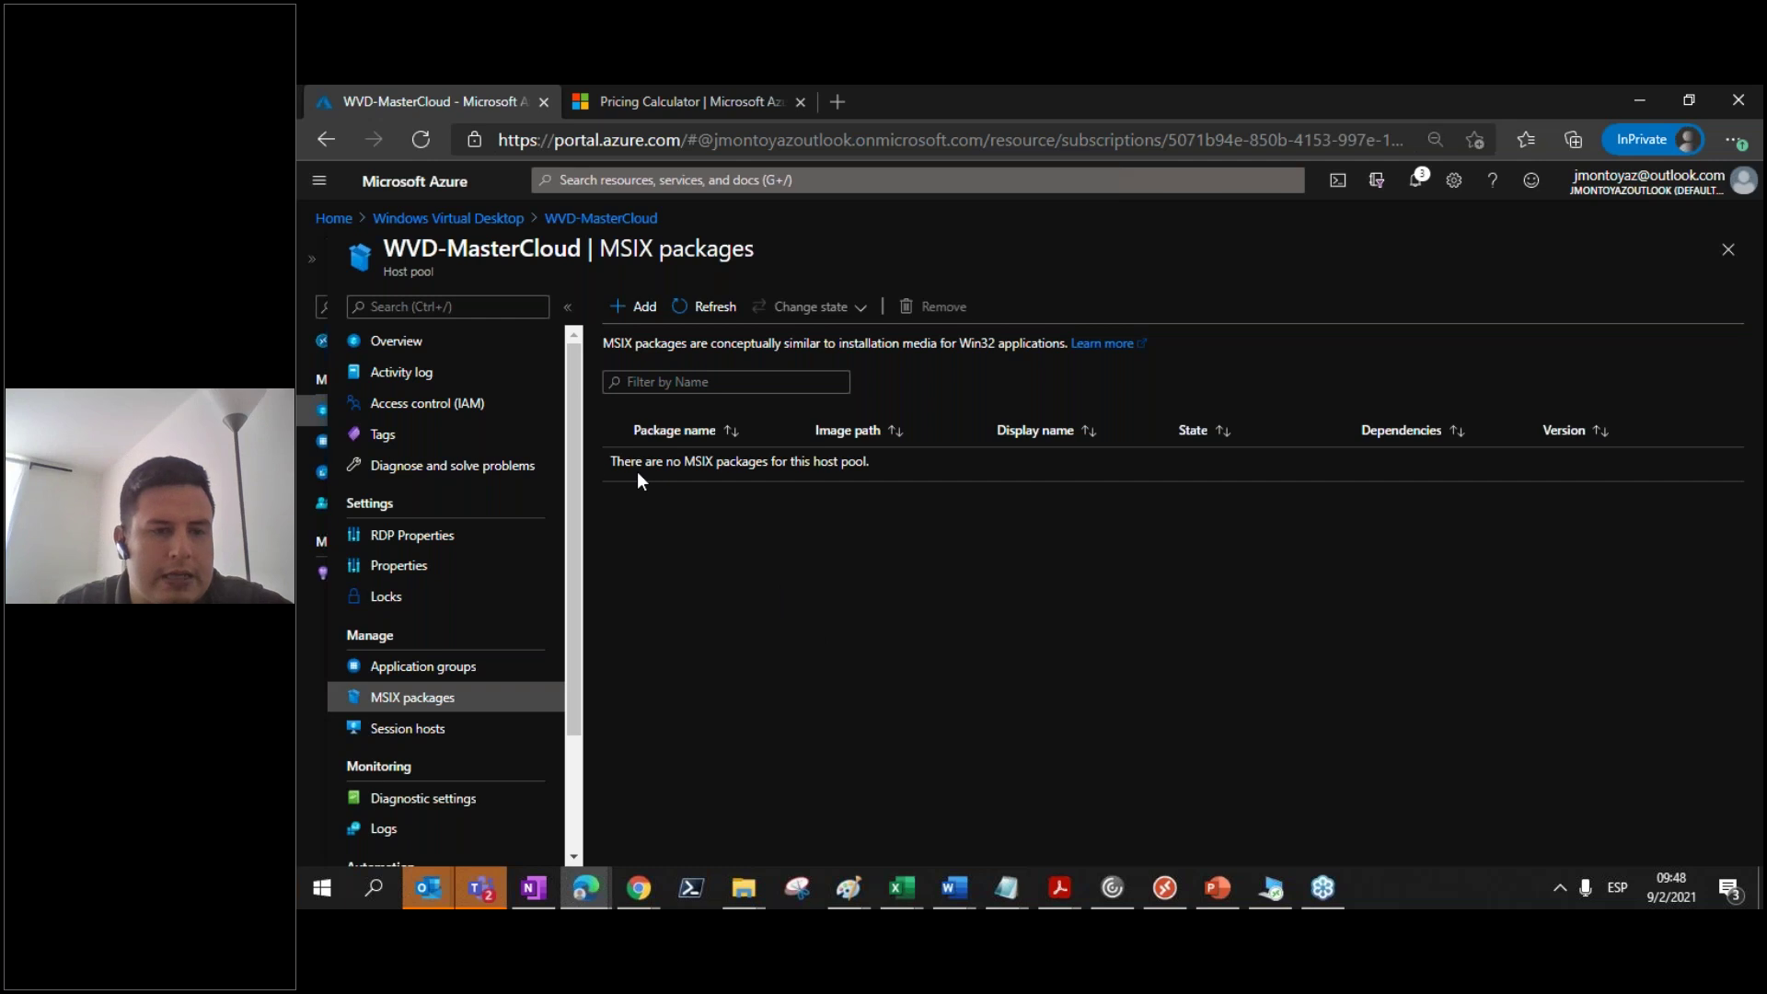
Step: Look over the remaining host pool options and return through Windows Virtual Desktop to the Azure portal home page
{"action": "left_click_drag", "start_coordinate": [578, 497], "coordinate": [566, 618]}
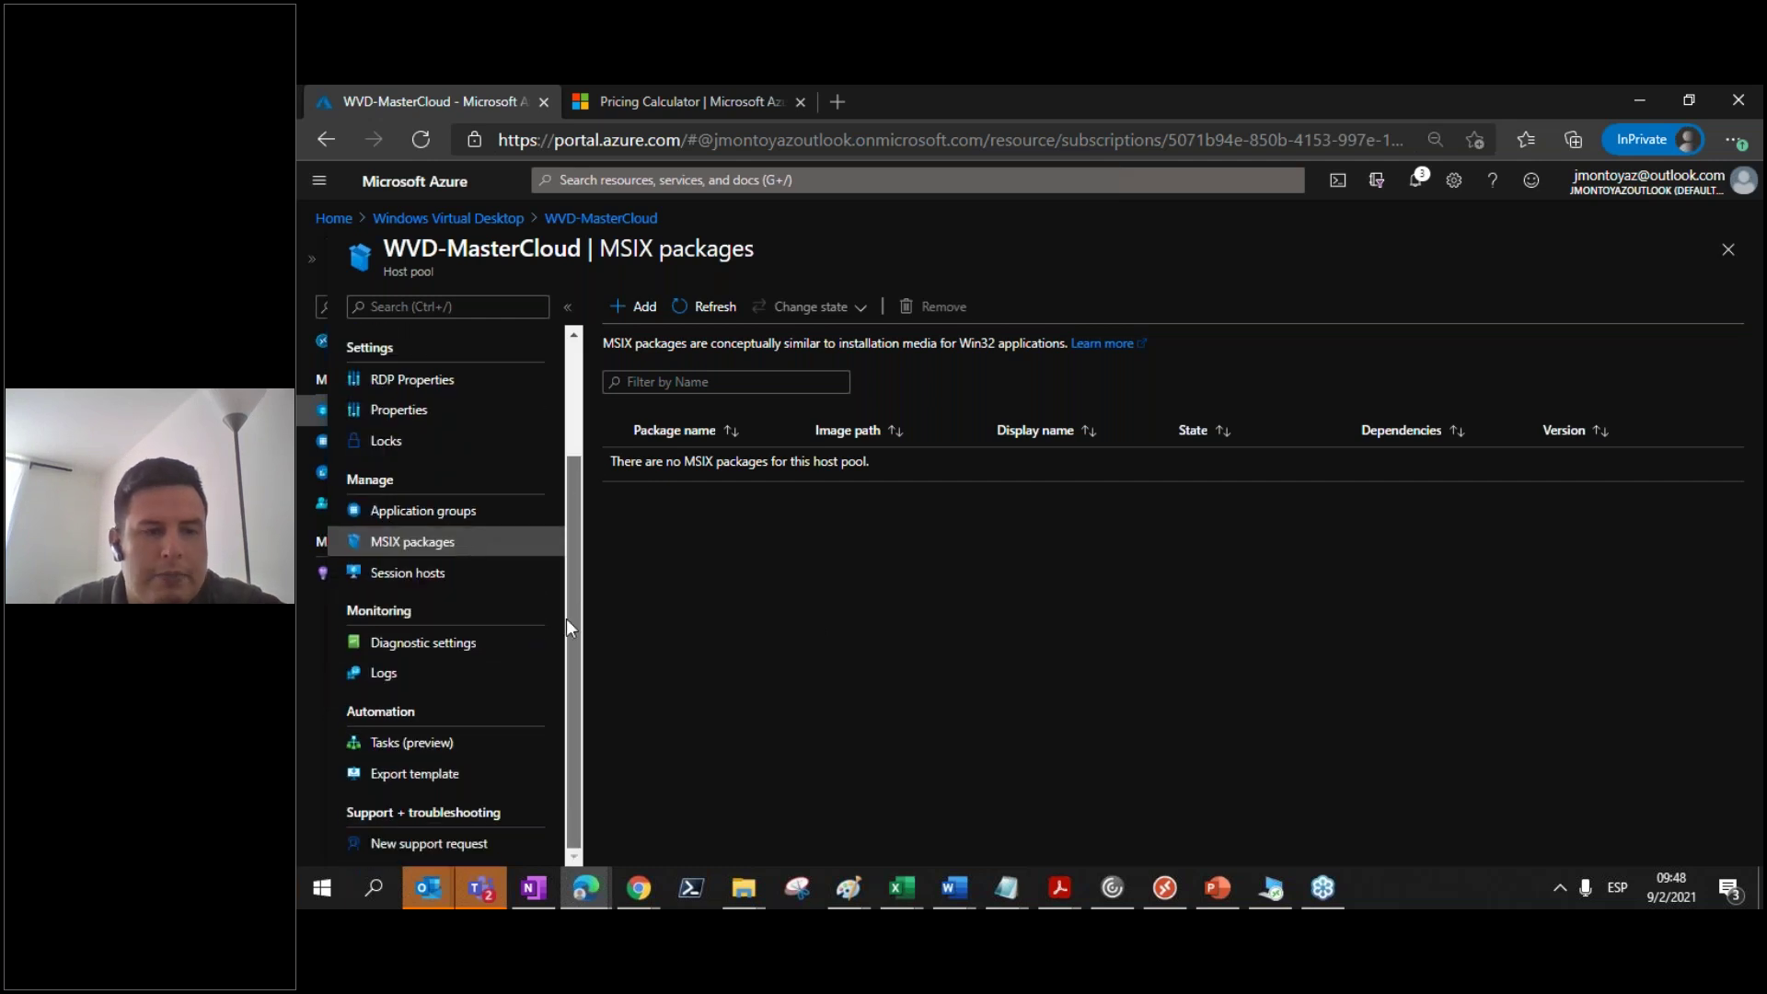
{"action": "left_click", "coordinate": [396, 340]}
{"action": "left_click", "coordinate": [448, 219]}
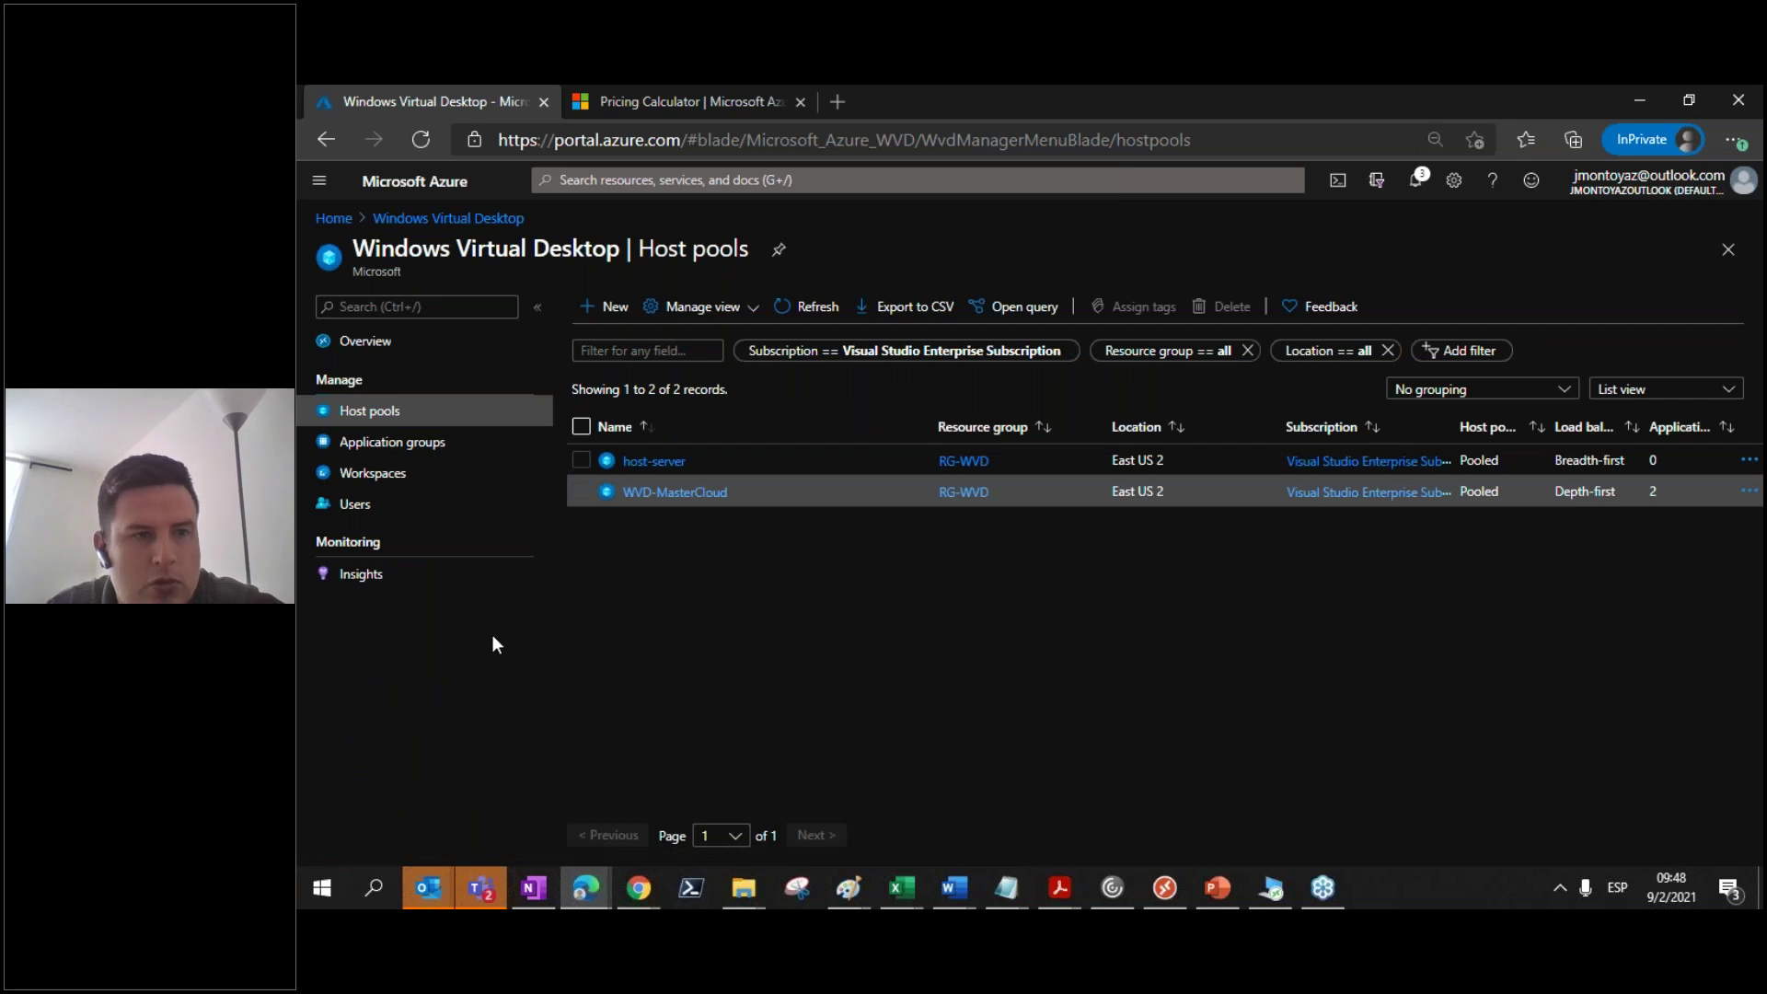
{"action": "left_click", "coordinate": [334, 218]}
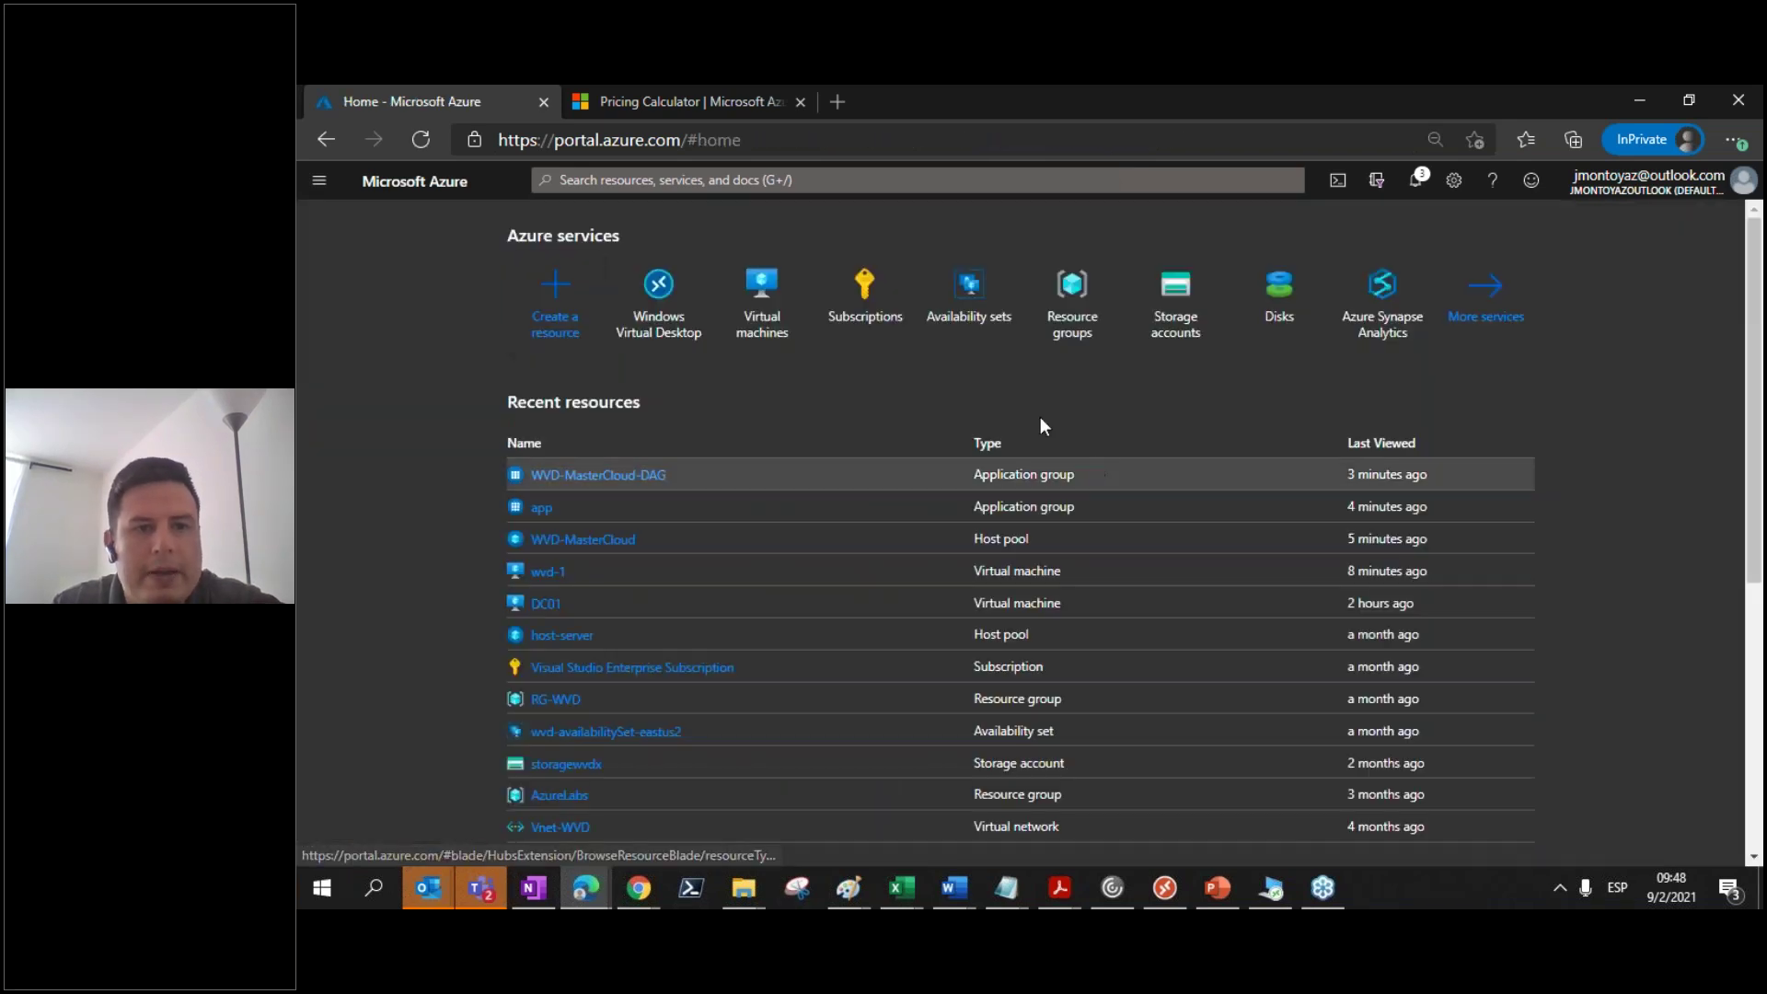
Step: Review the DC01 and wvd-1 machines in the Azure virtual machines list
{"action": "left_click", "coordinate": [762, 293]}
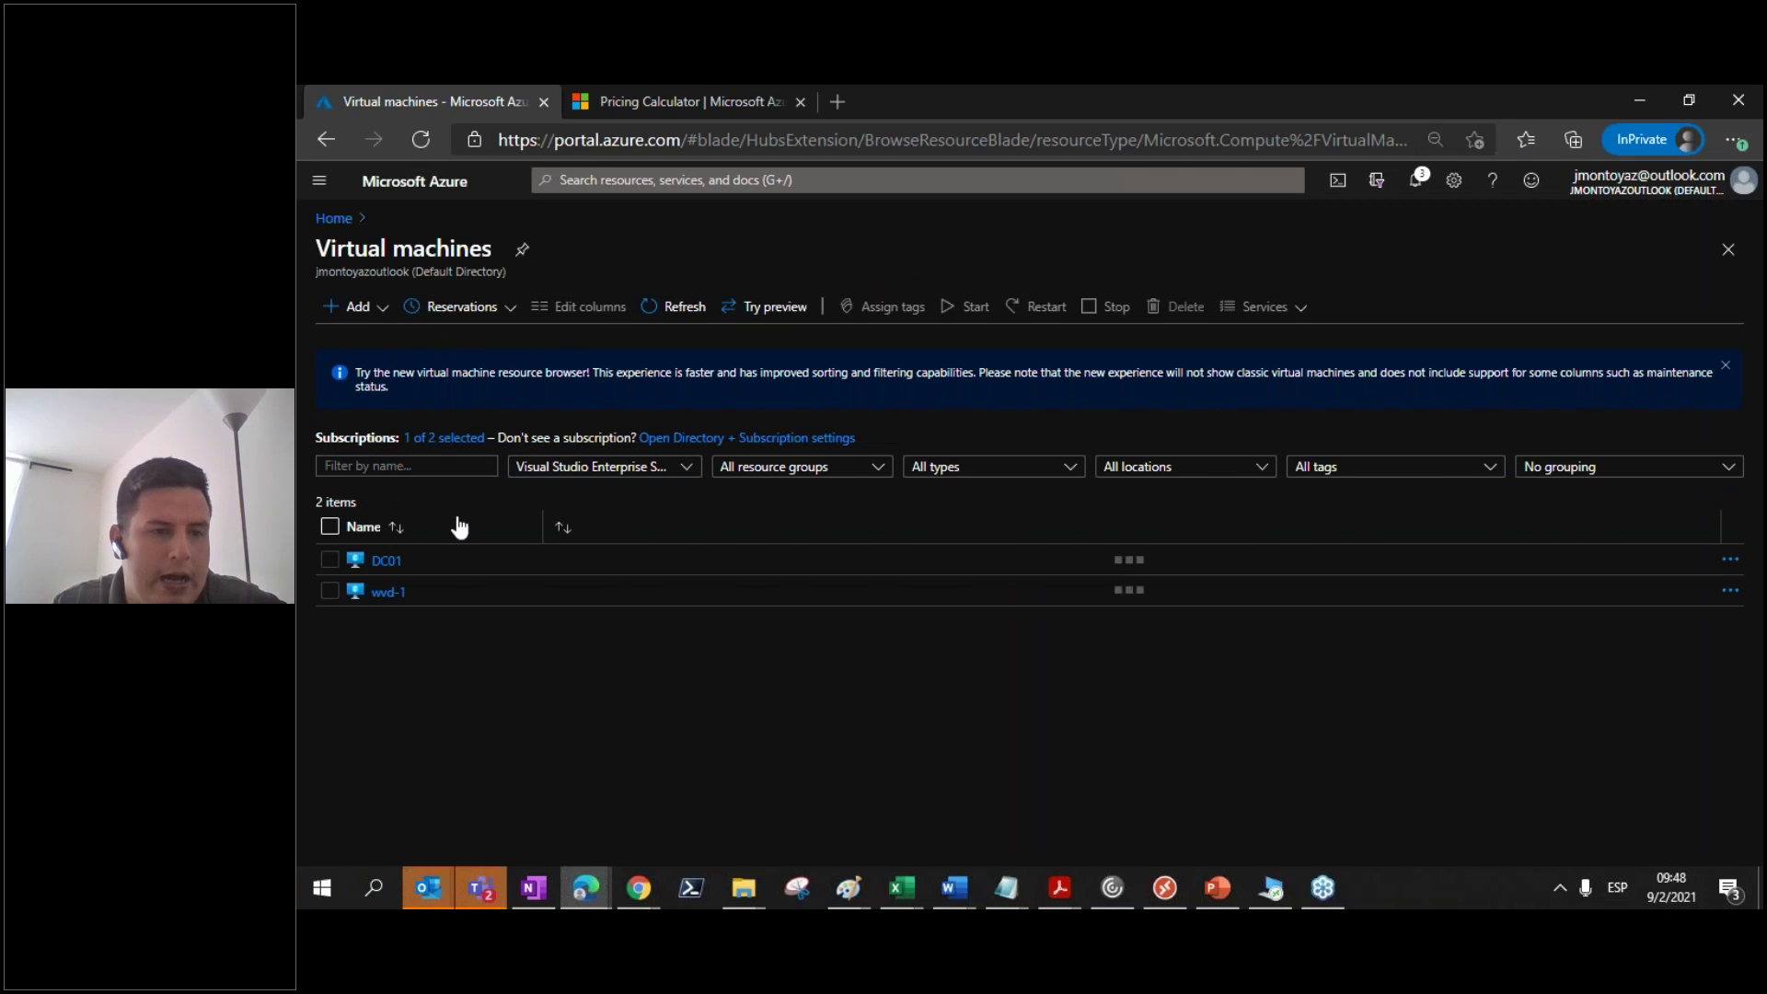
{"action": "left_click_drag", "start_coordinate": [407, 565], "coordinate": [380, 564]}
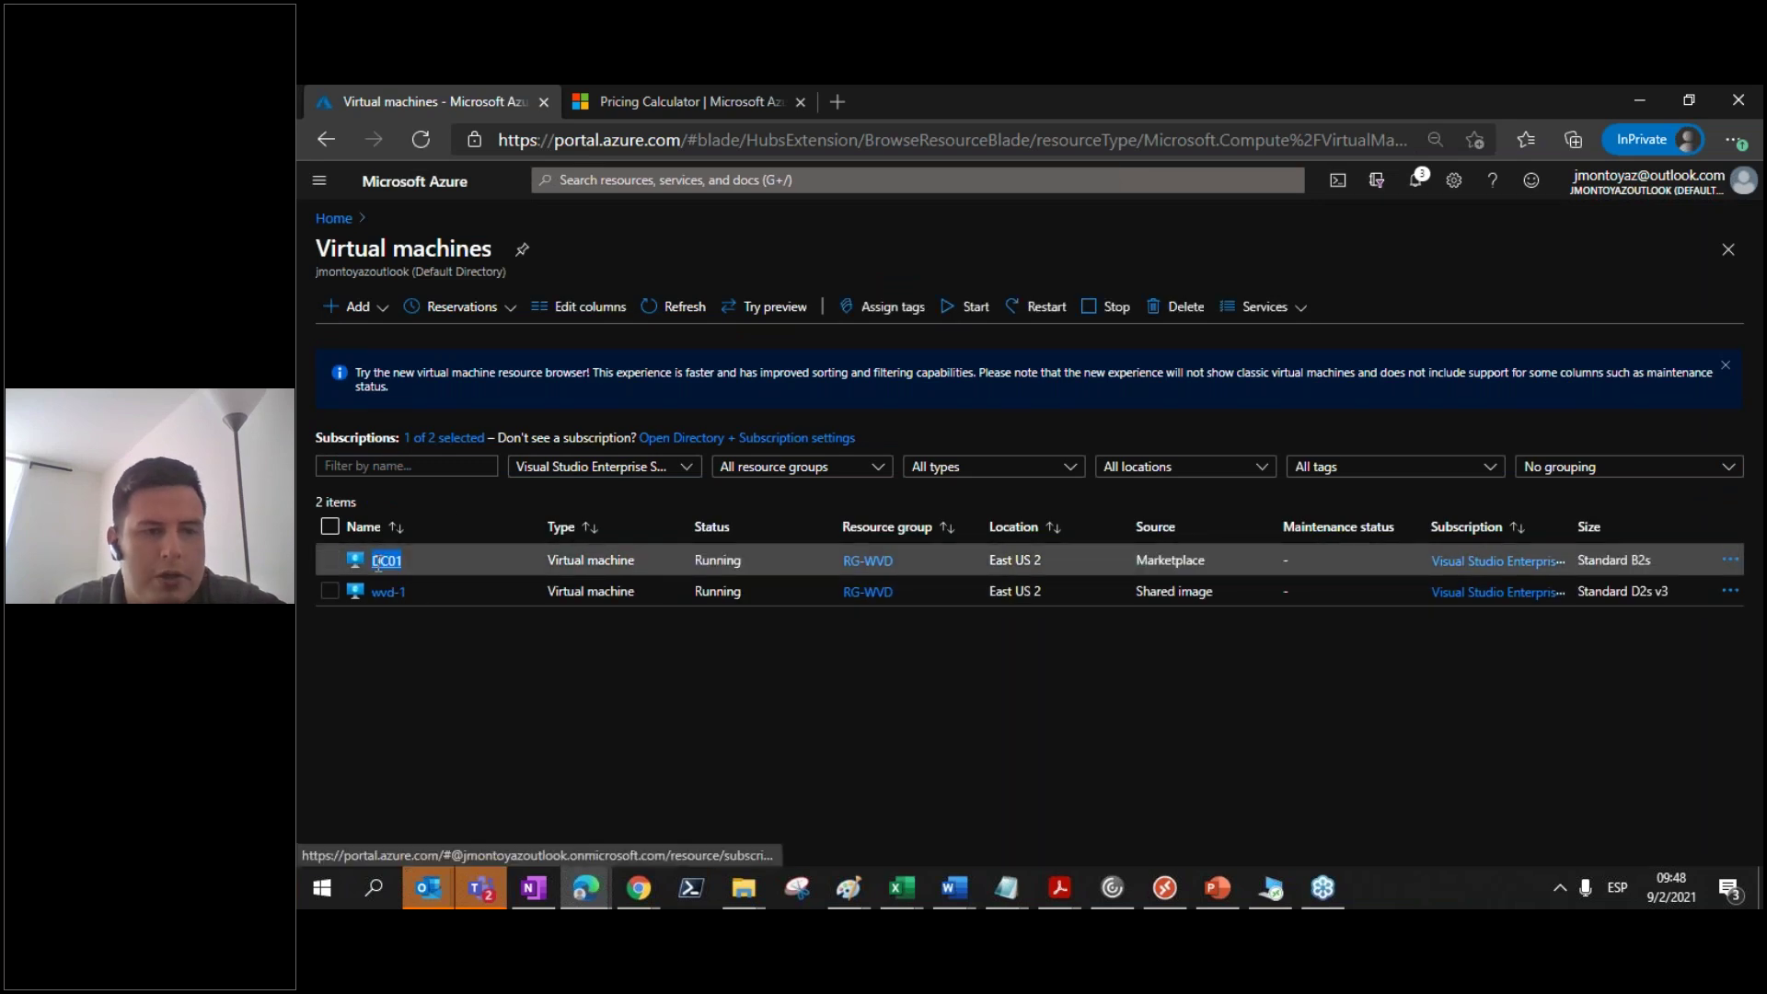
{"action": "left_click", "coordinate": [429, 665]}
{"action": "left_click", "coordinate": [411, 598]}
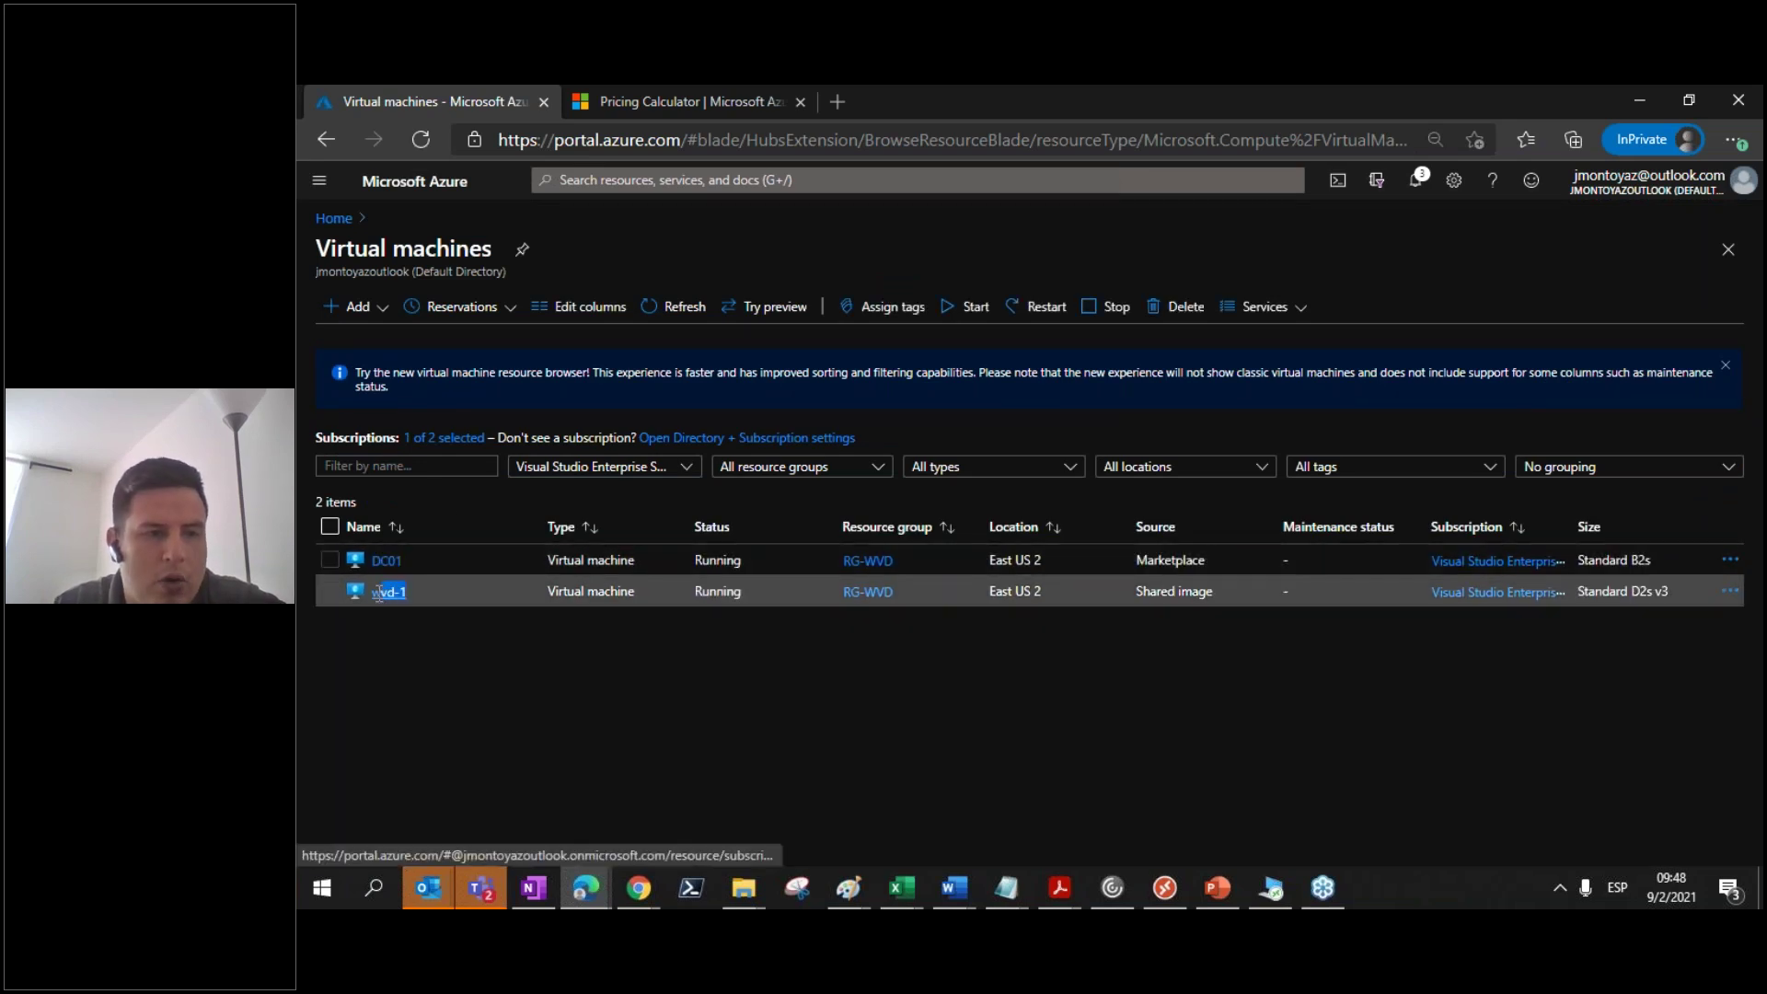
{"action": "mouse_move", "coordinate": [1271, 887]}
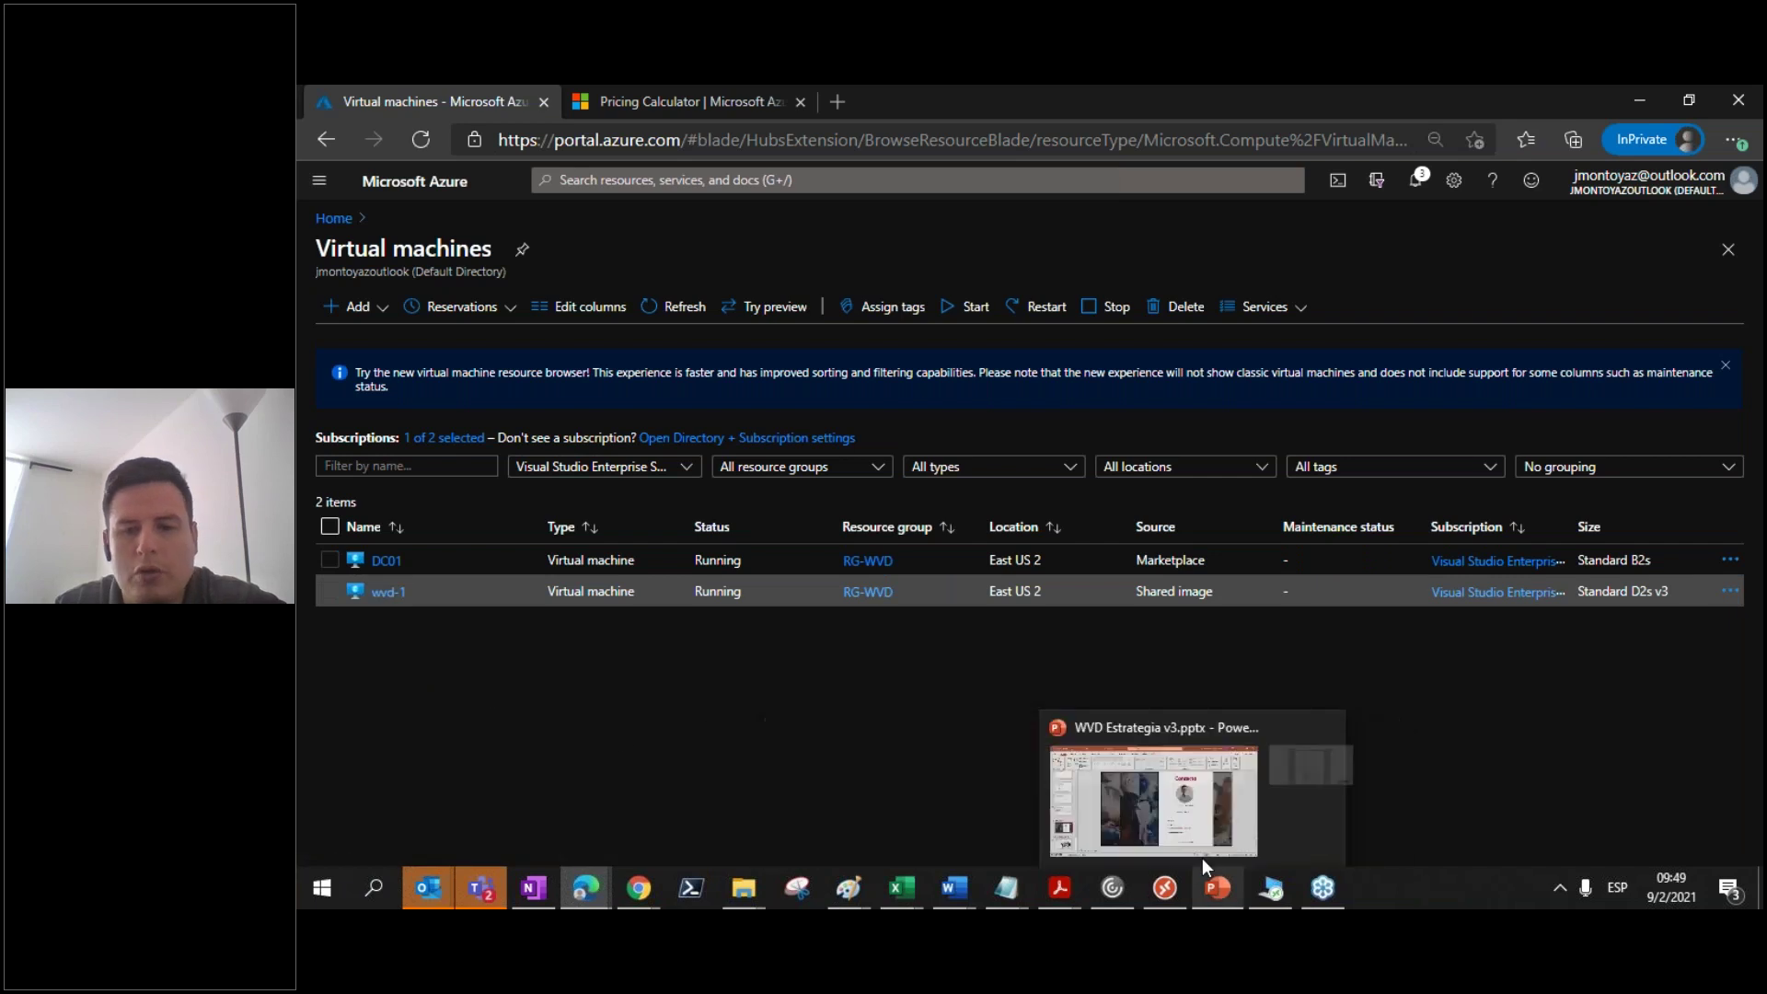
{"action": "left_click", "coordinate": [1208, 782]}
{"action": "left_click", "coordinate": [958, 97]}
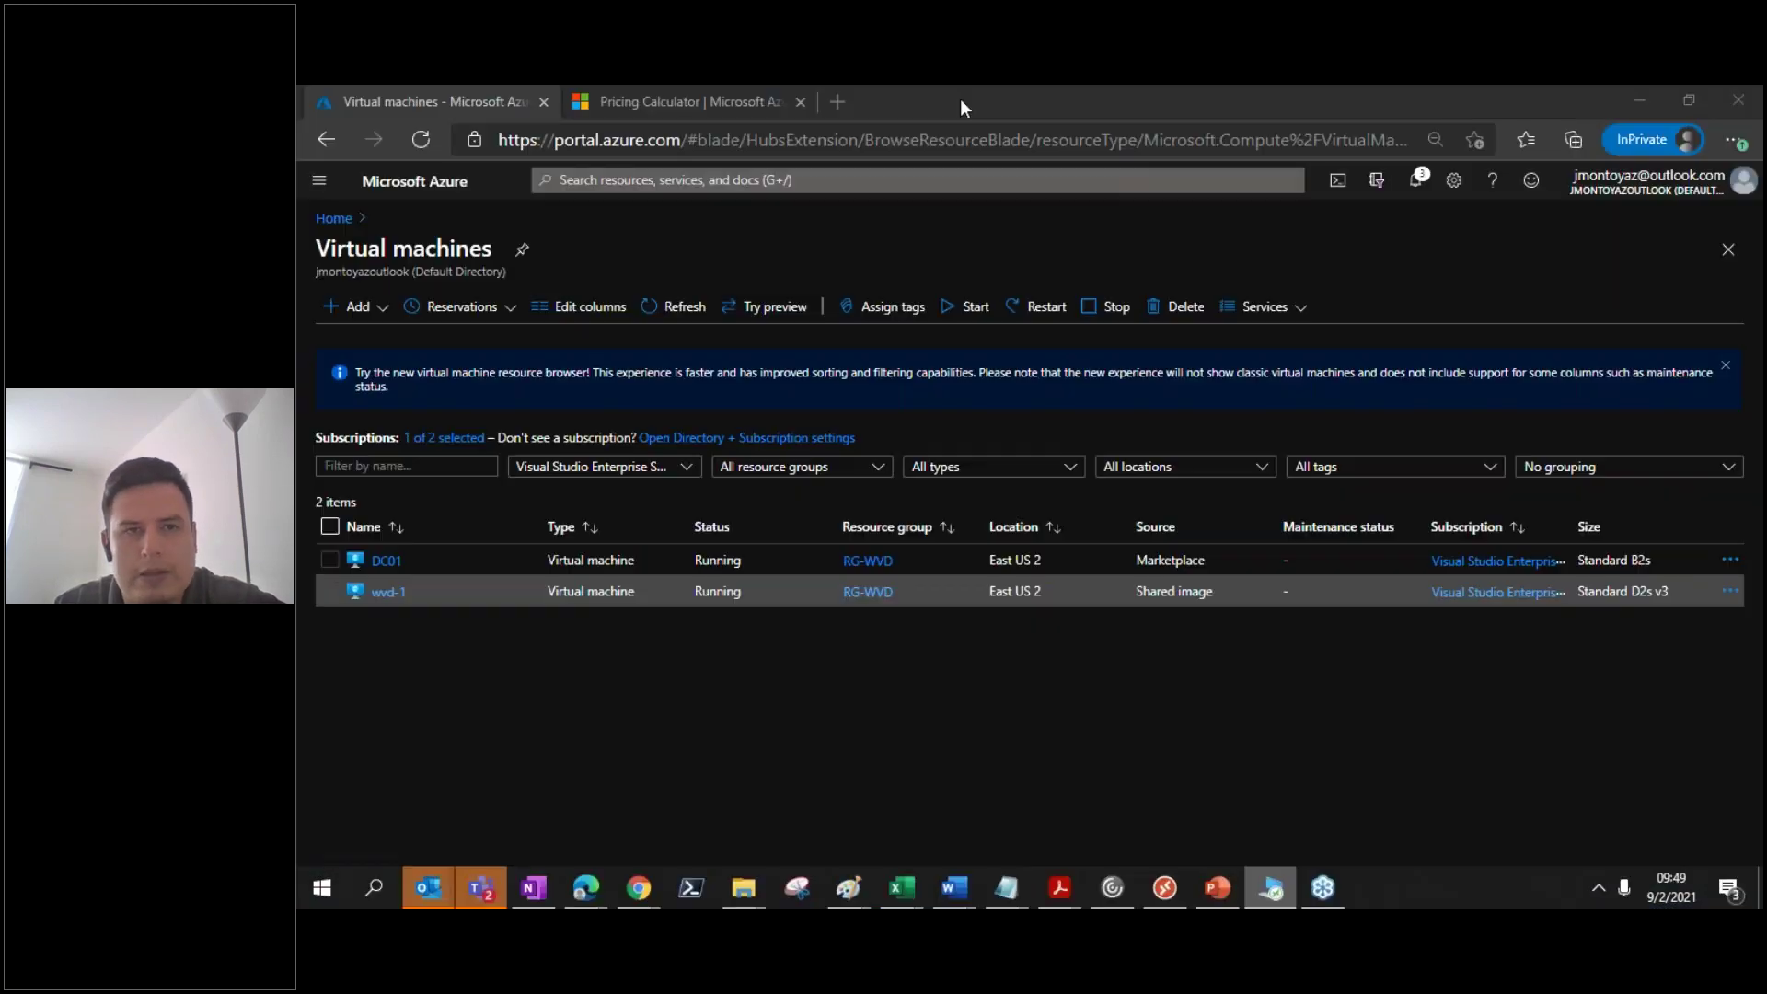
Step: Open the storagewvdx storage account from the storage accounts list and check its containers and file shares
{"action": "left_click", "coordinate": [333, 219]}
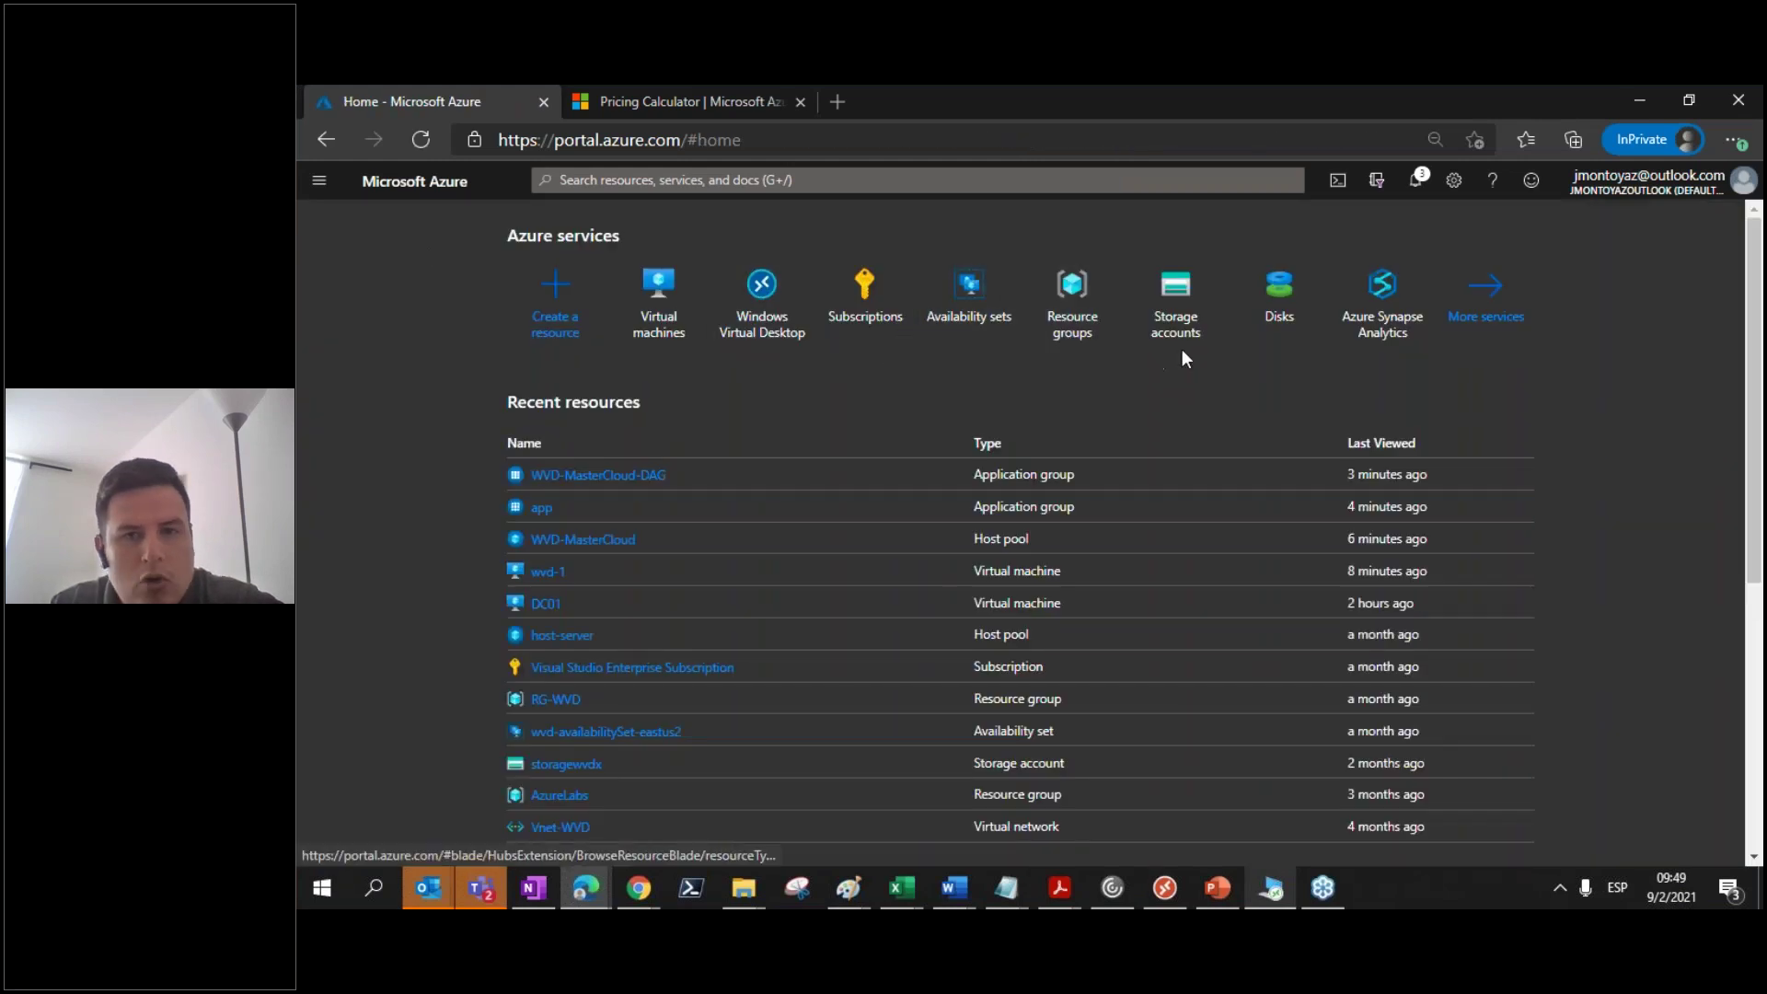
{"action": "left_click", "coordinate": [1177, 313]}
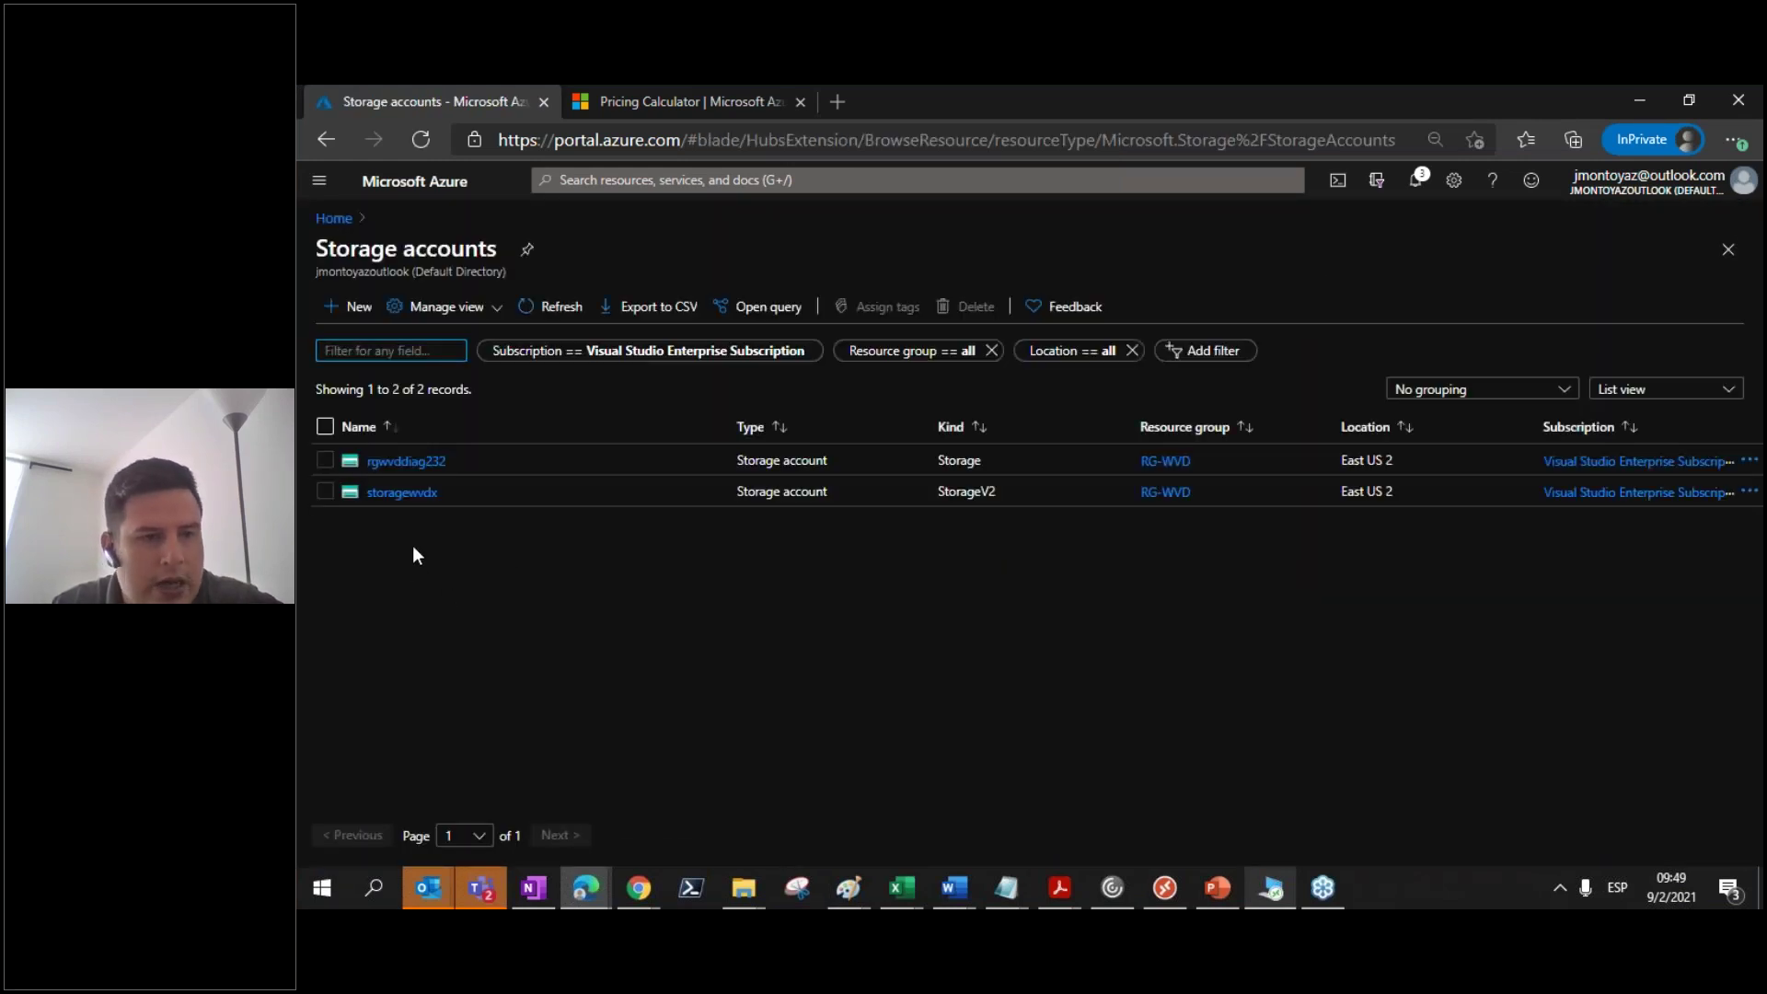
{"action": "left_click", "coordinate": [403, 494]}
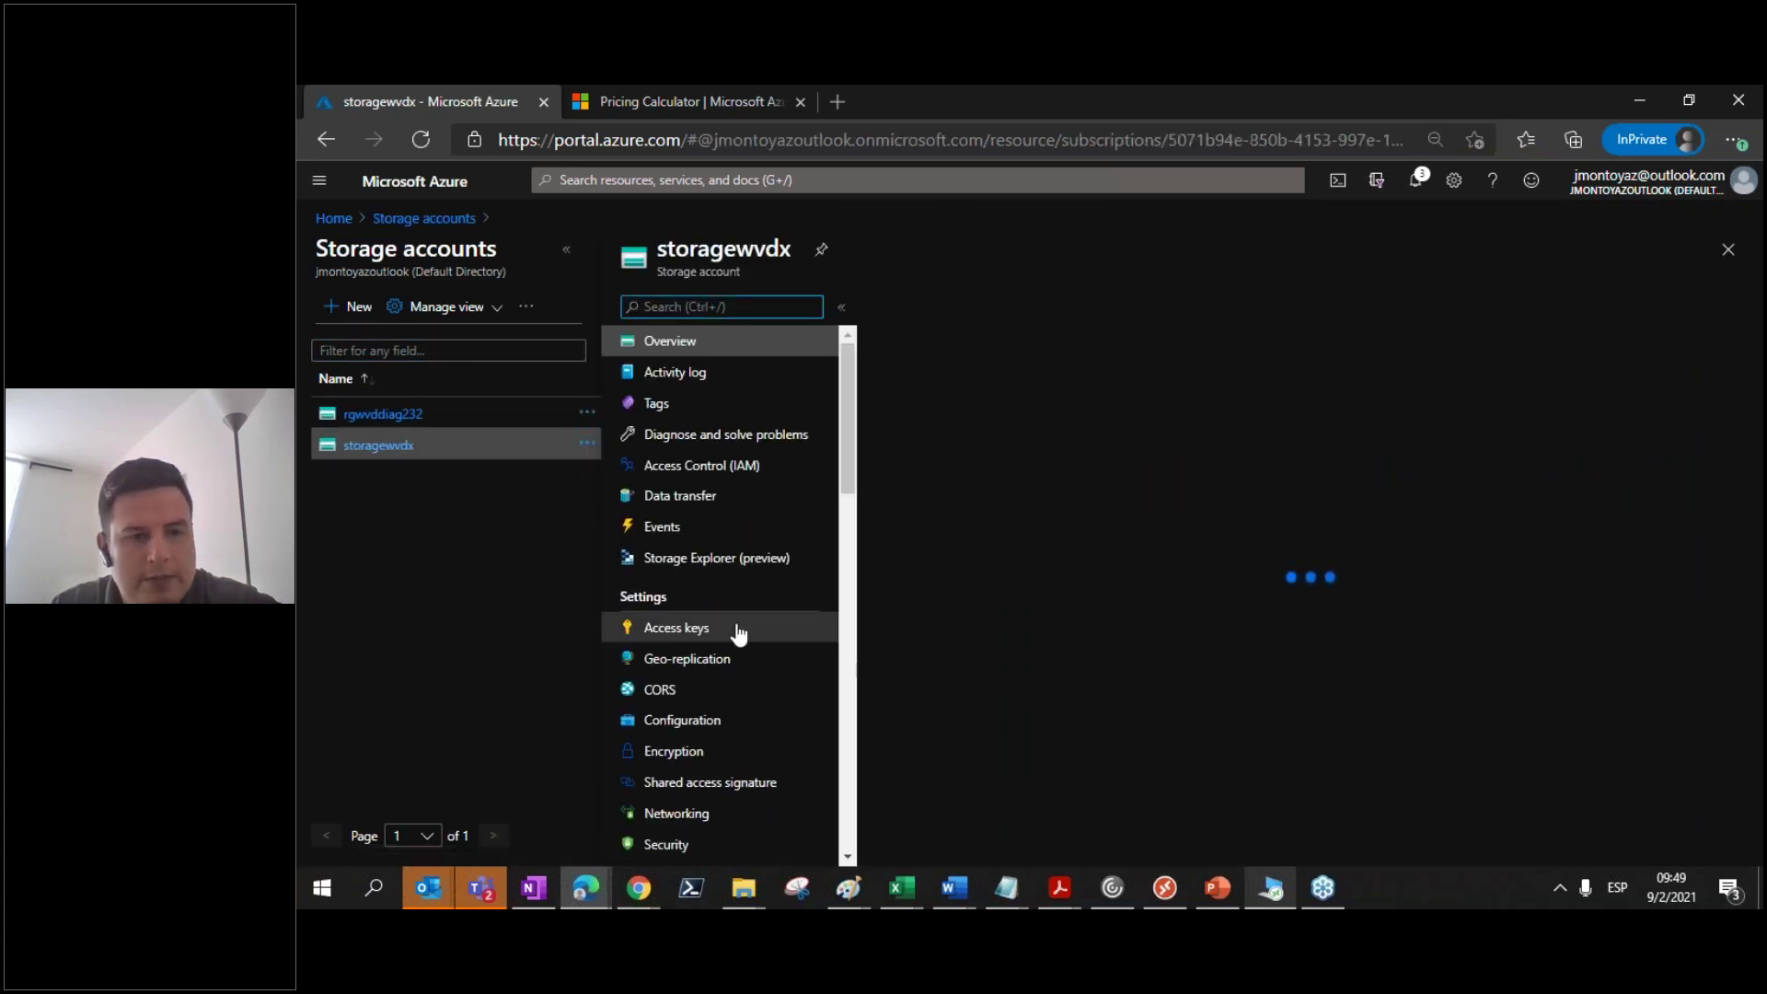
{"action": "left_click", "coordinate": [962, 736]}
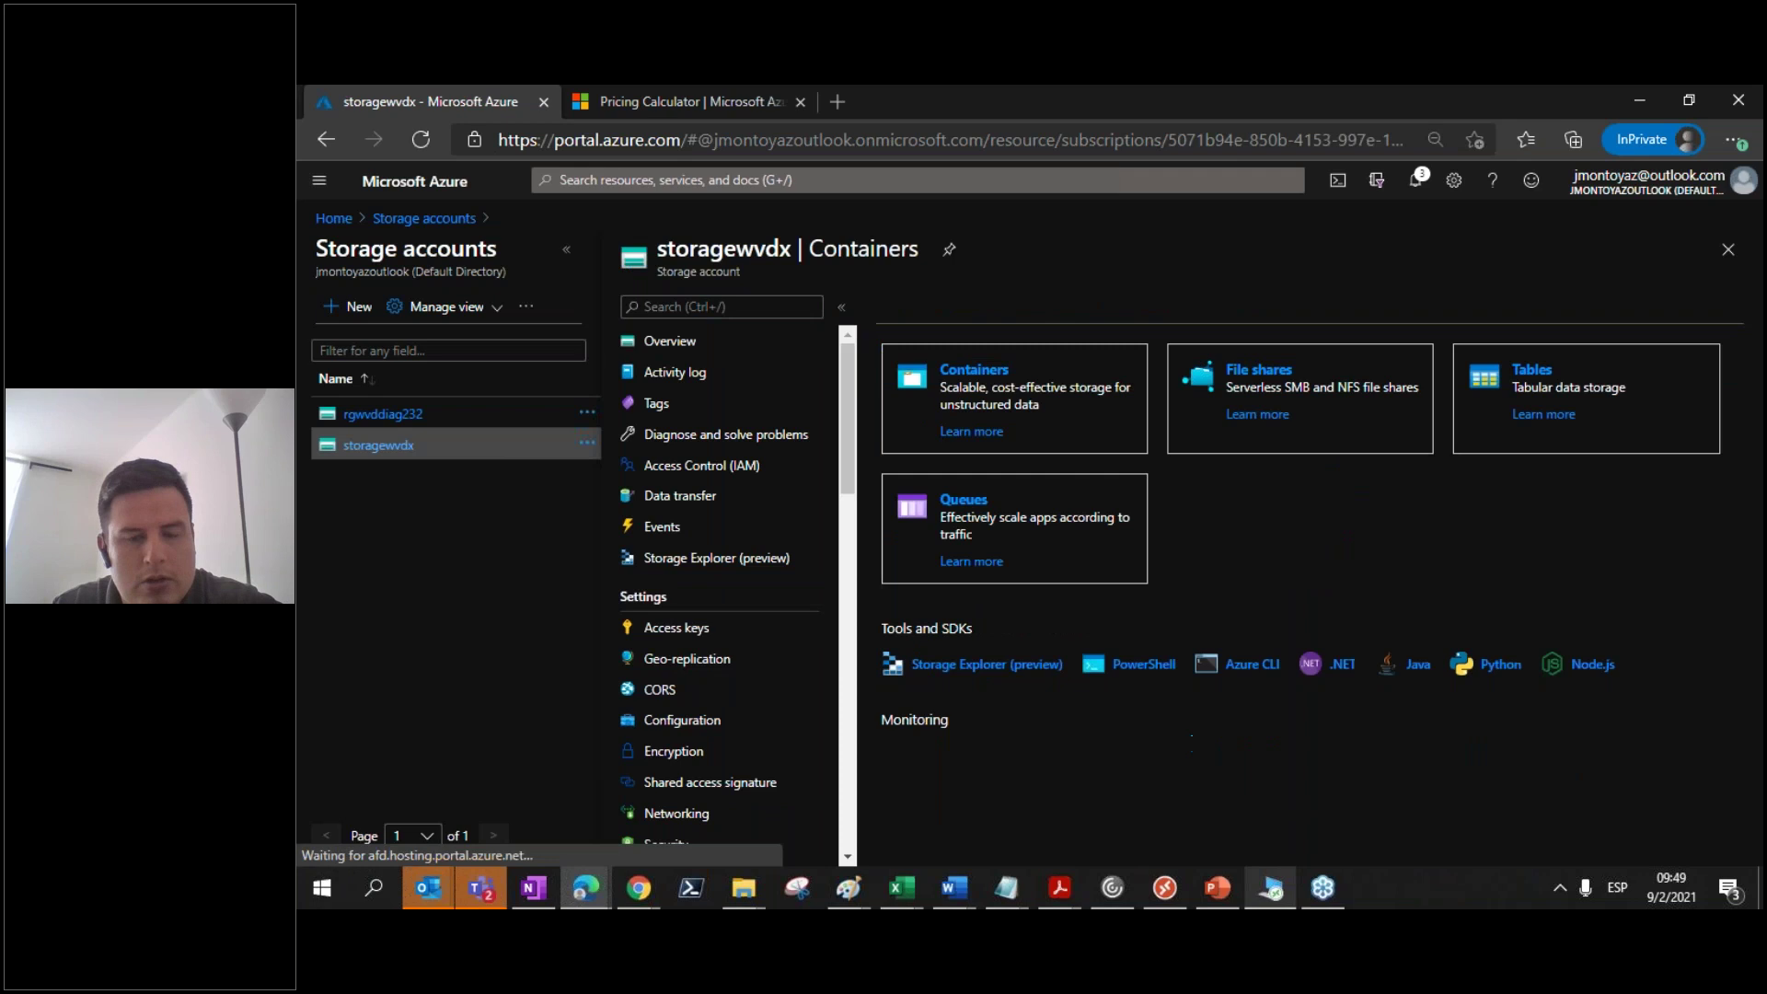
{"action": "left_click", "coordinate": [523, 224]}
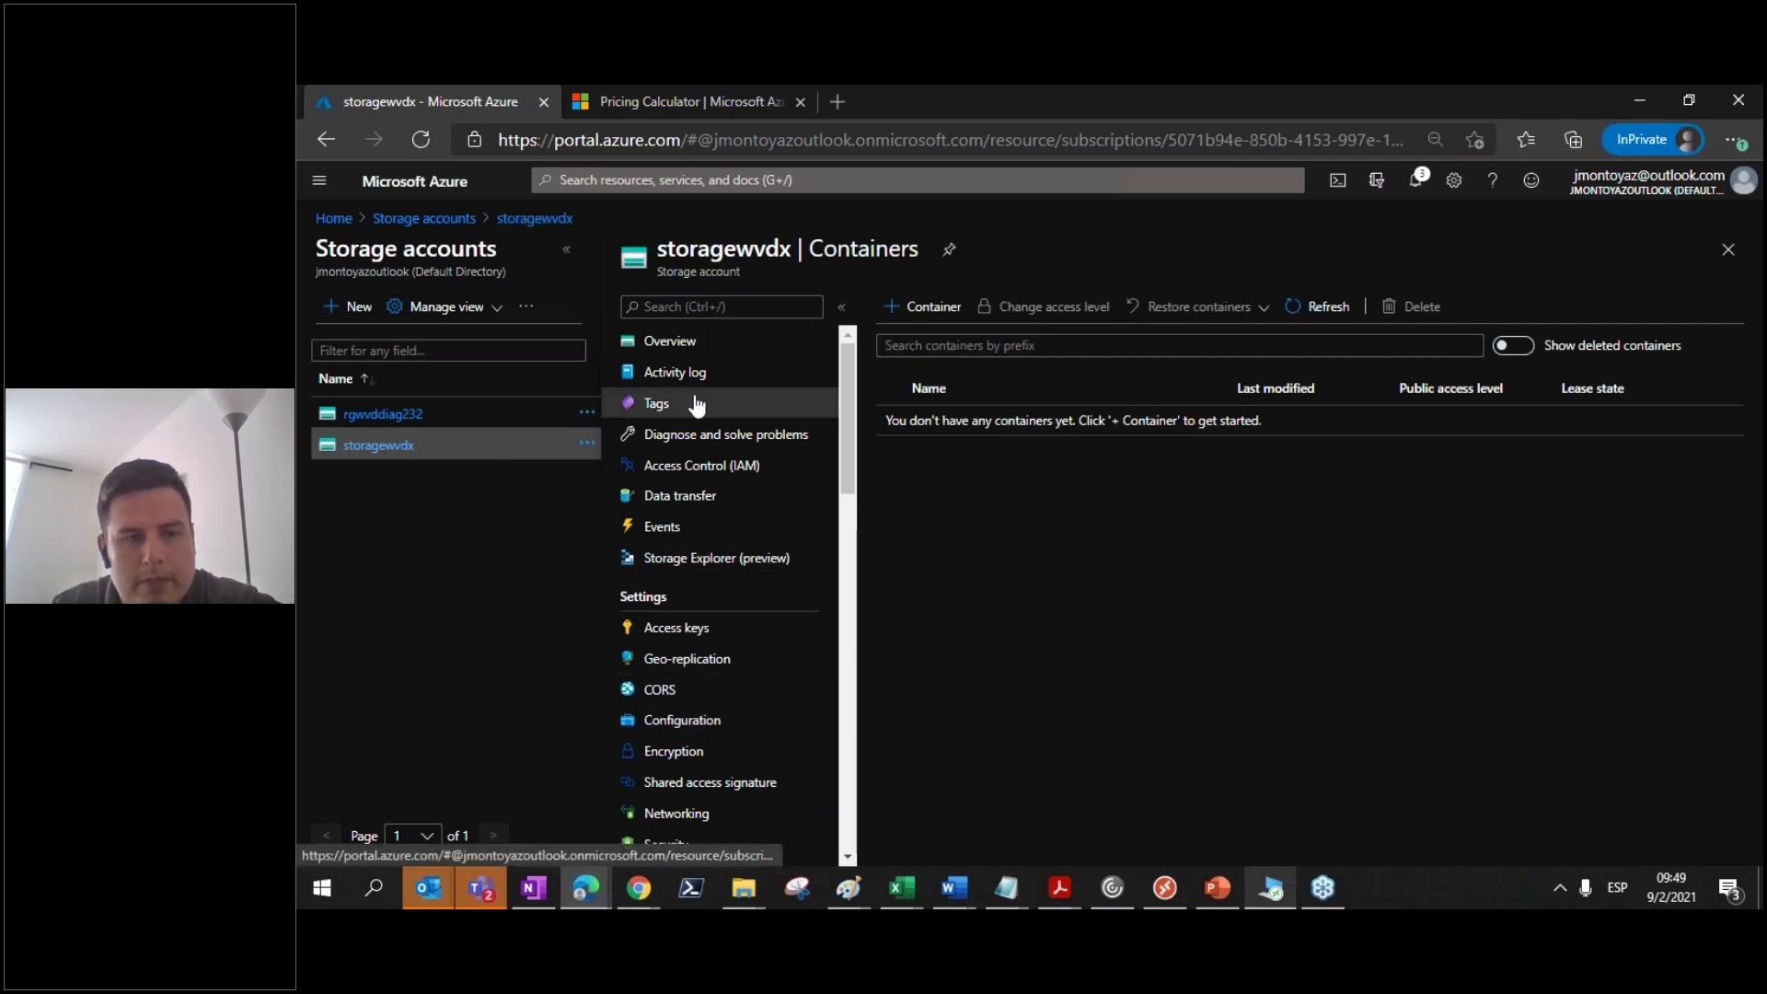
{"action": "left_click", "coordinate": [669, 340]}
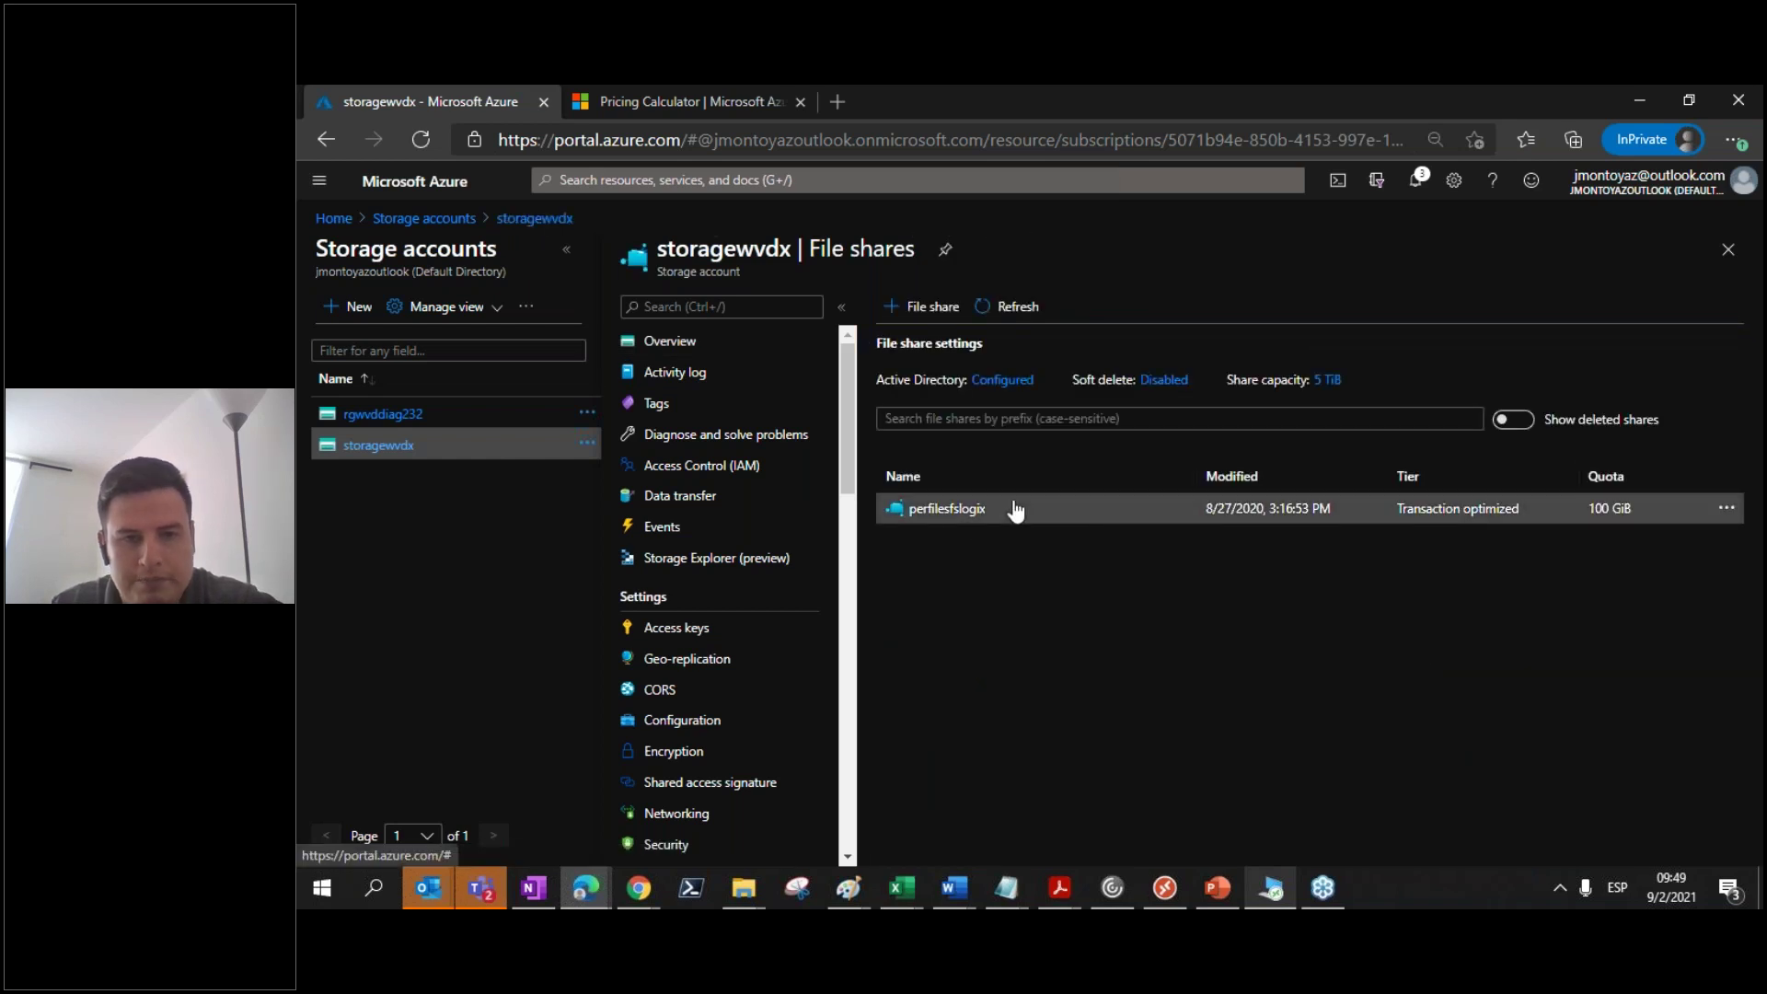
Step: Look inside the second user's profile folder in the perfilesfslogix file share and return to the portal home page
{"action": "left_click", "coordinate": [1015, 509]}
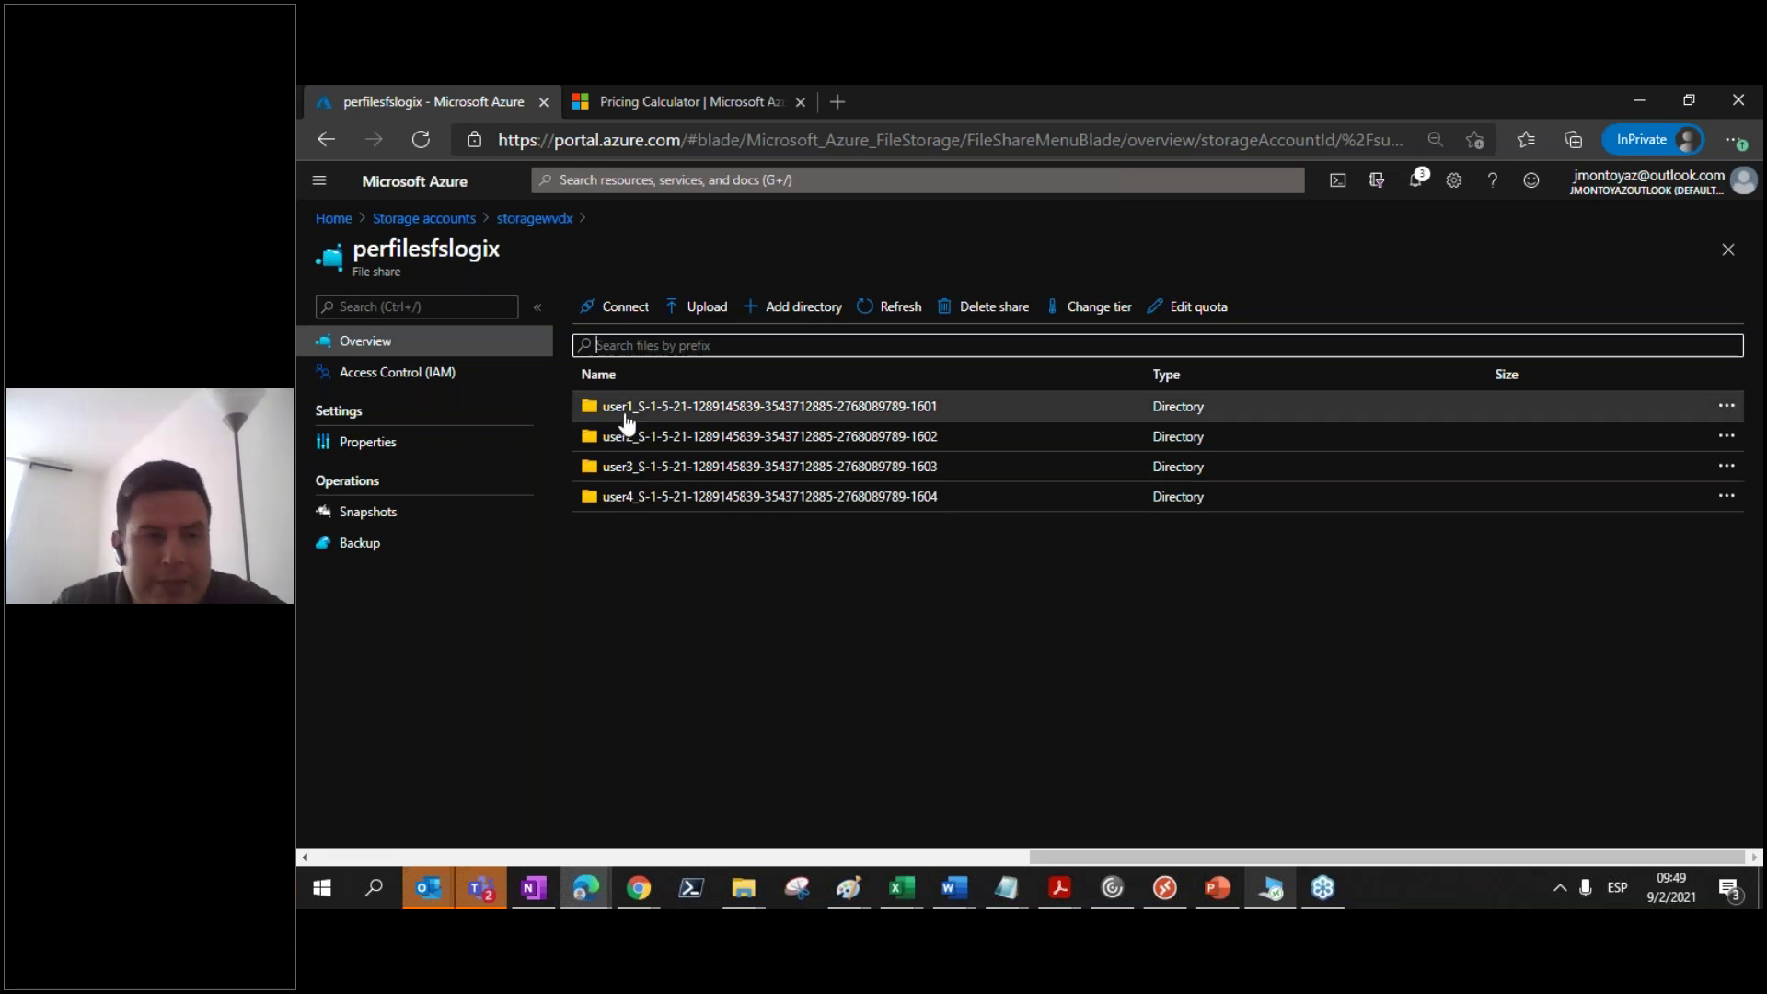
{"action": "left_click", "coordinate": [704, 437]}
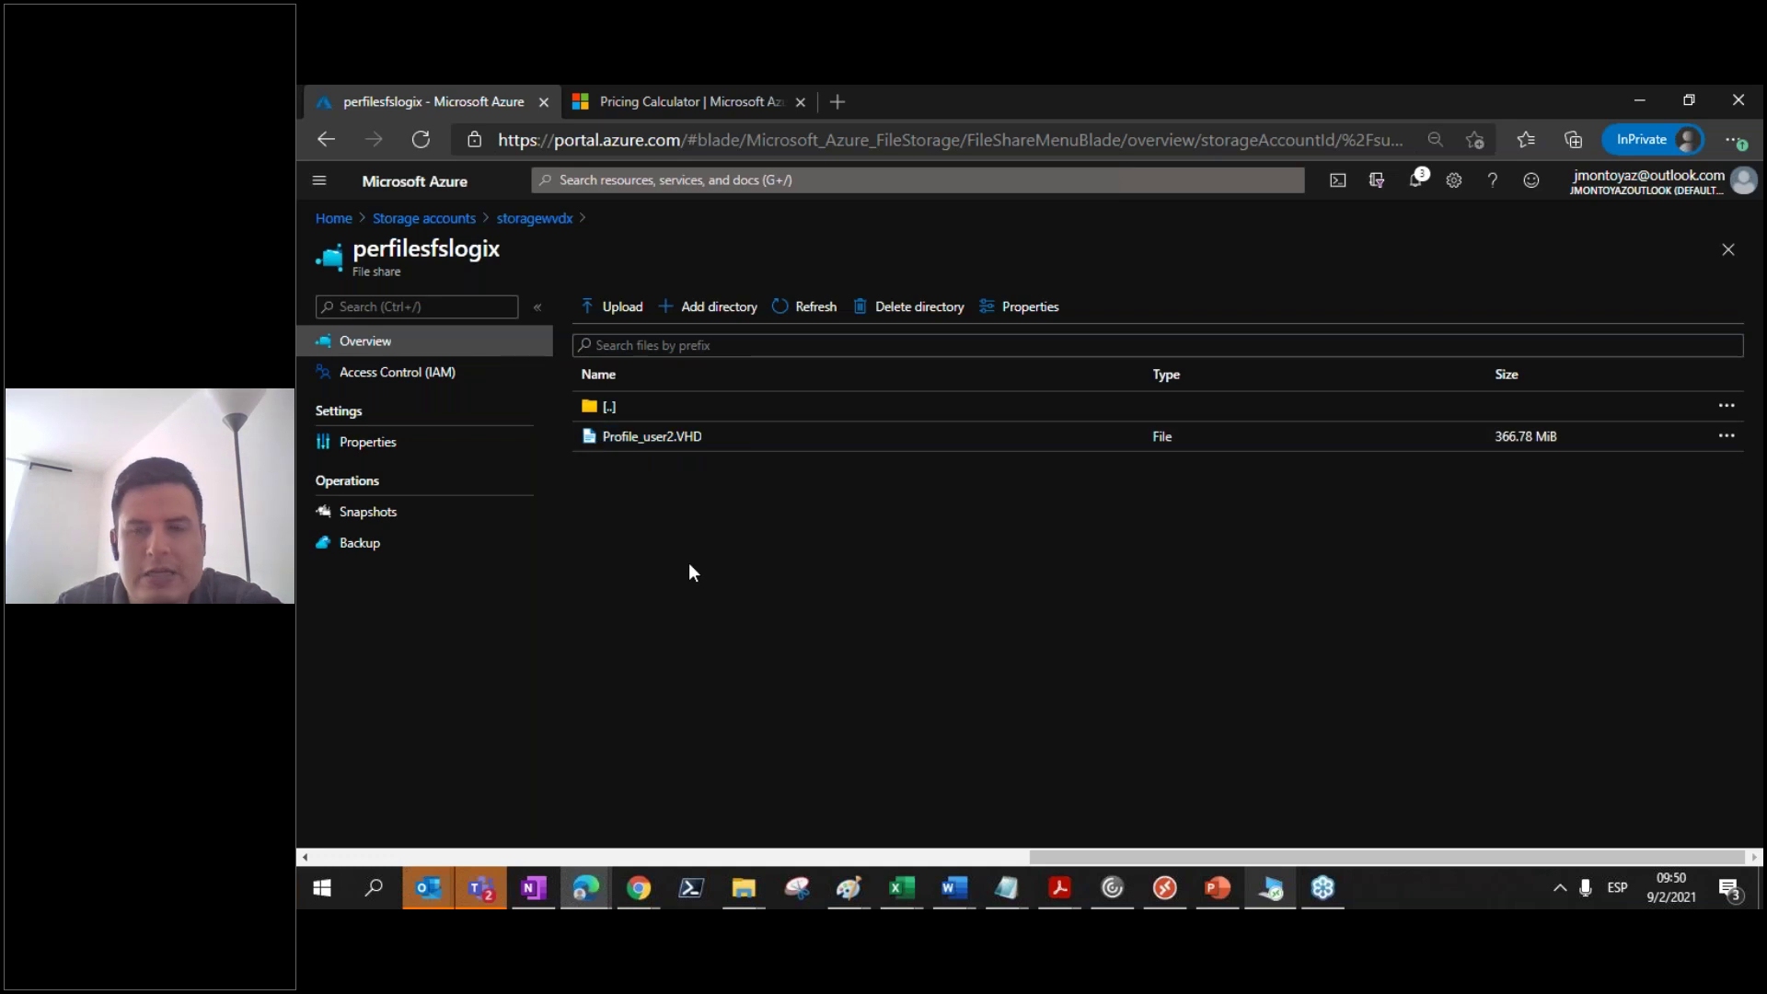
{"action": "left_click", "coordinate": [333, 218]}
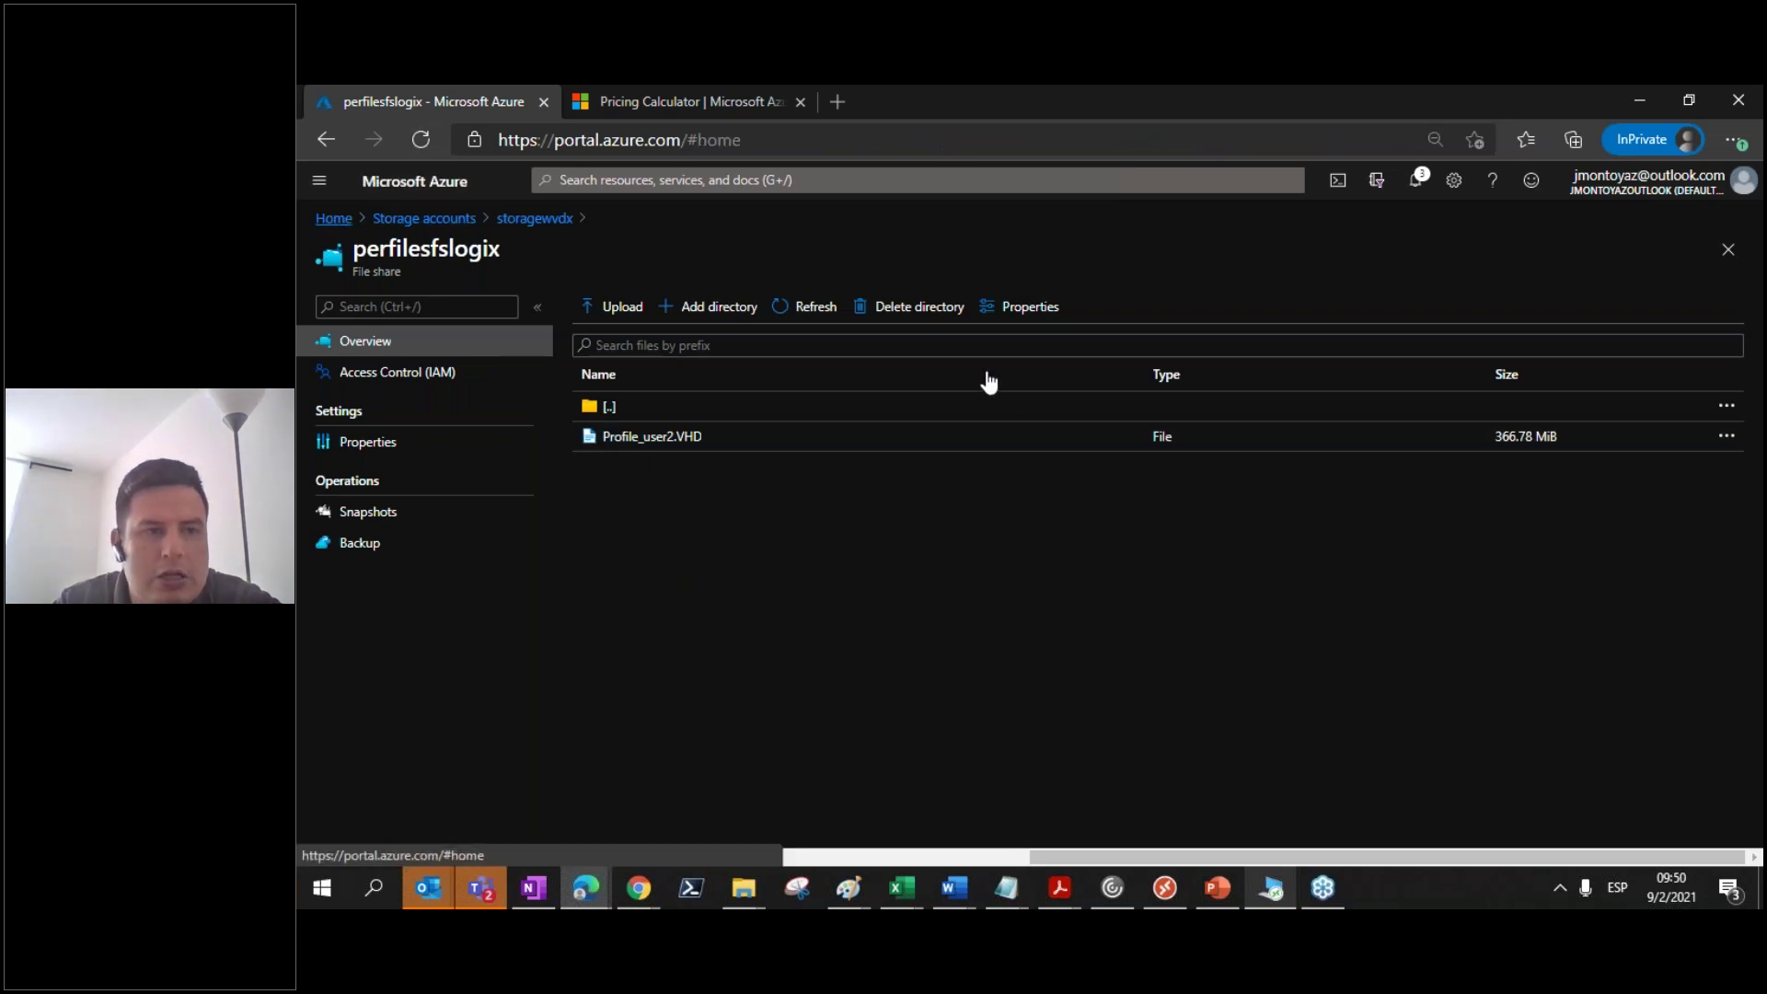
Step: View the overview of the wvd-1 virtual machine and return to the portal home page
{"action": "left_click", "coordinate": [769, 308]}
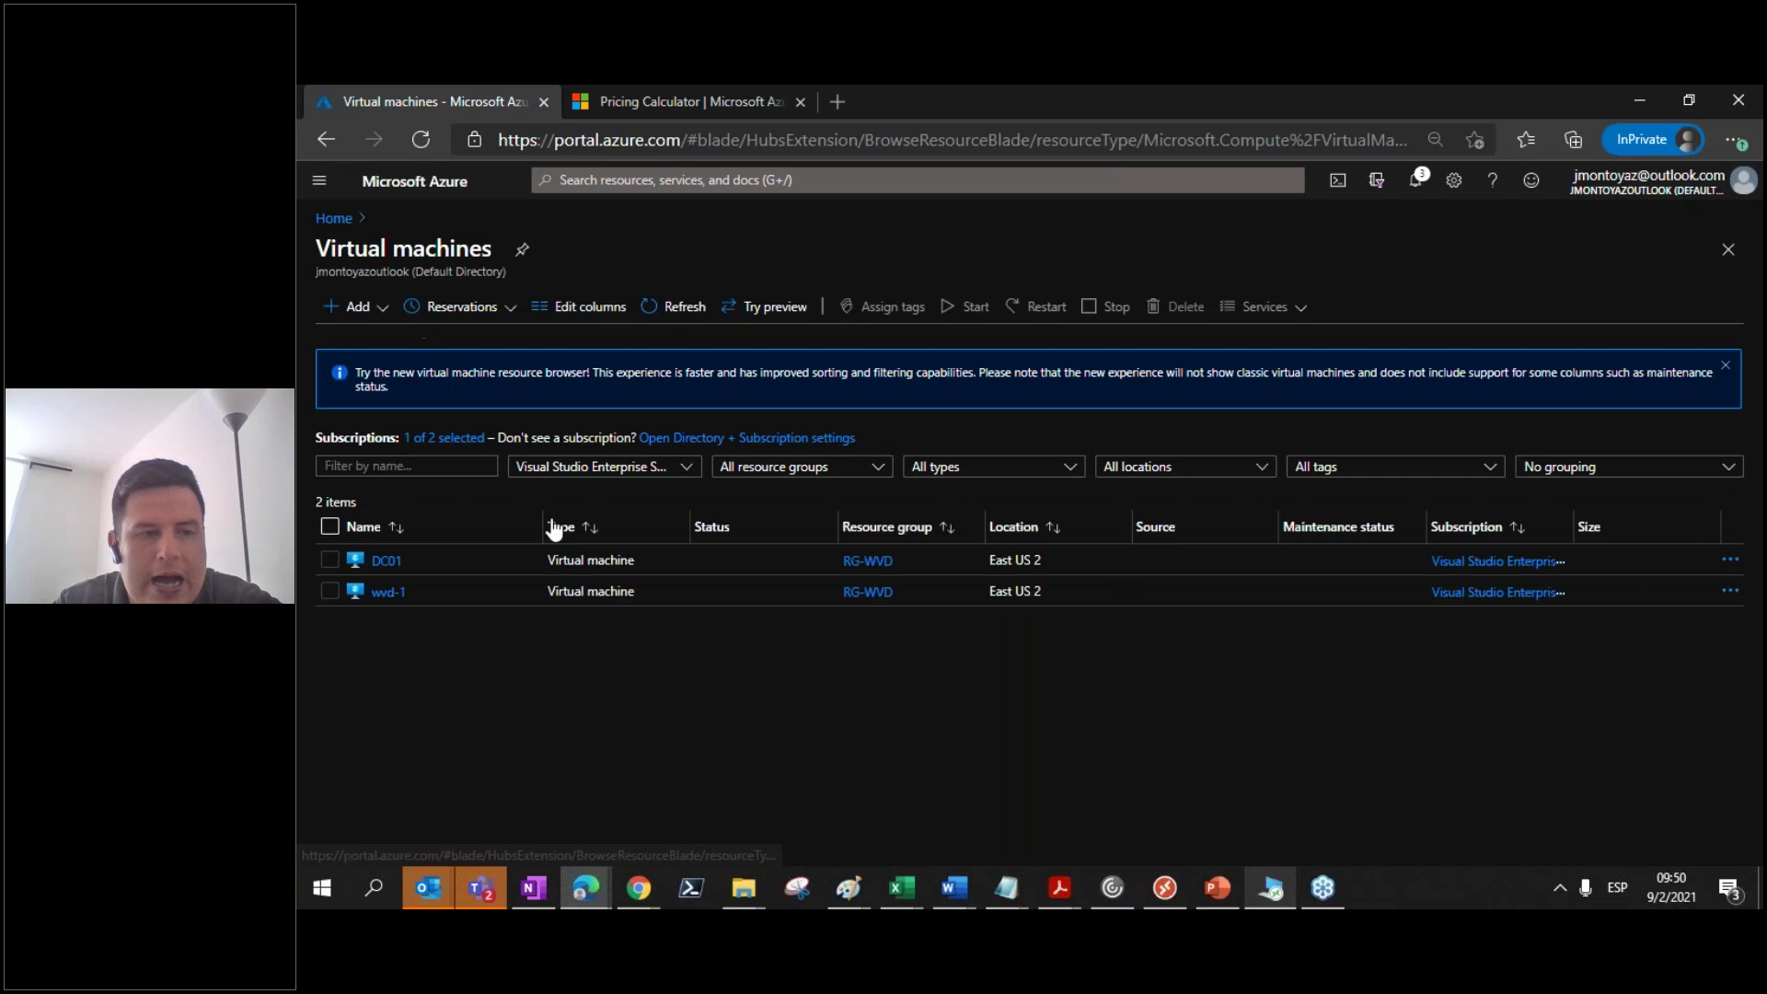
{"action": "left_click", "coordinate": [385, 593]}
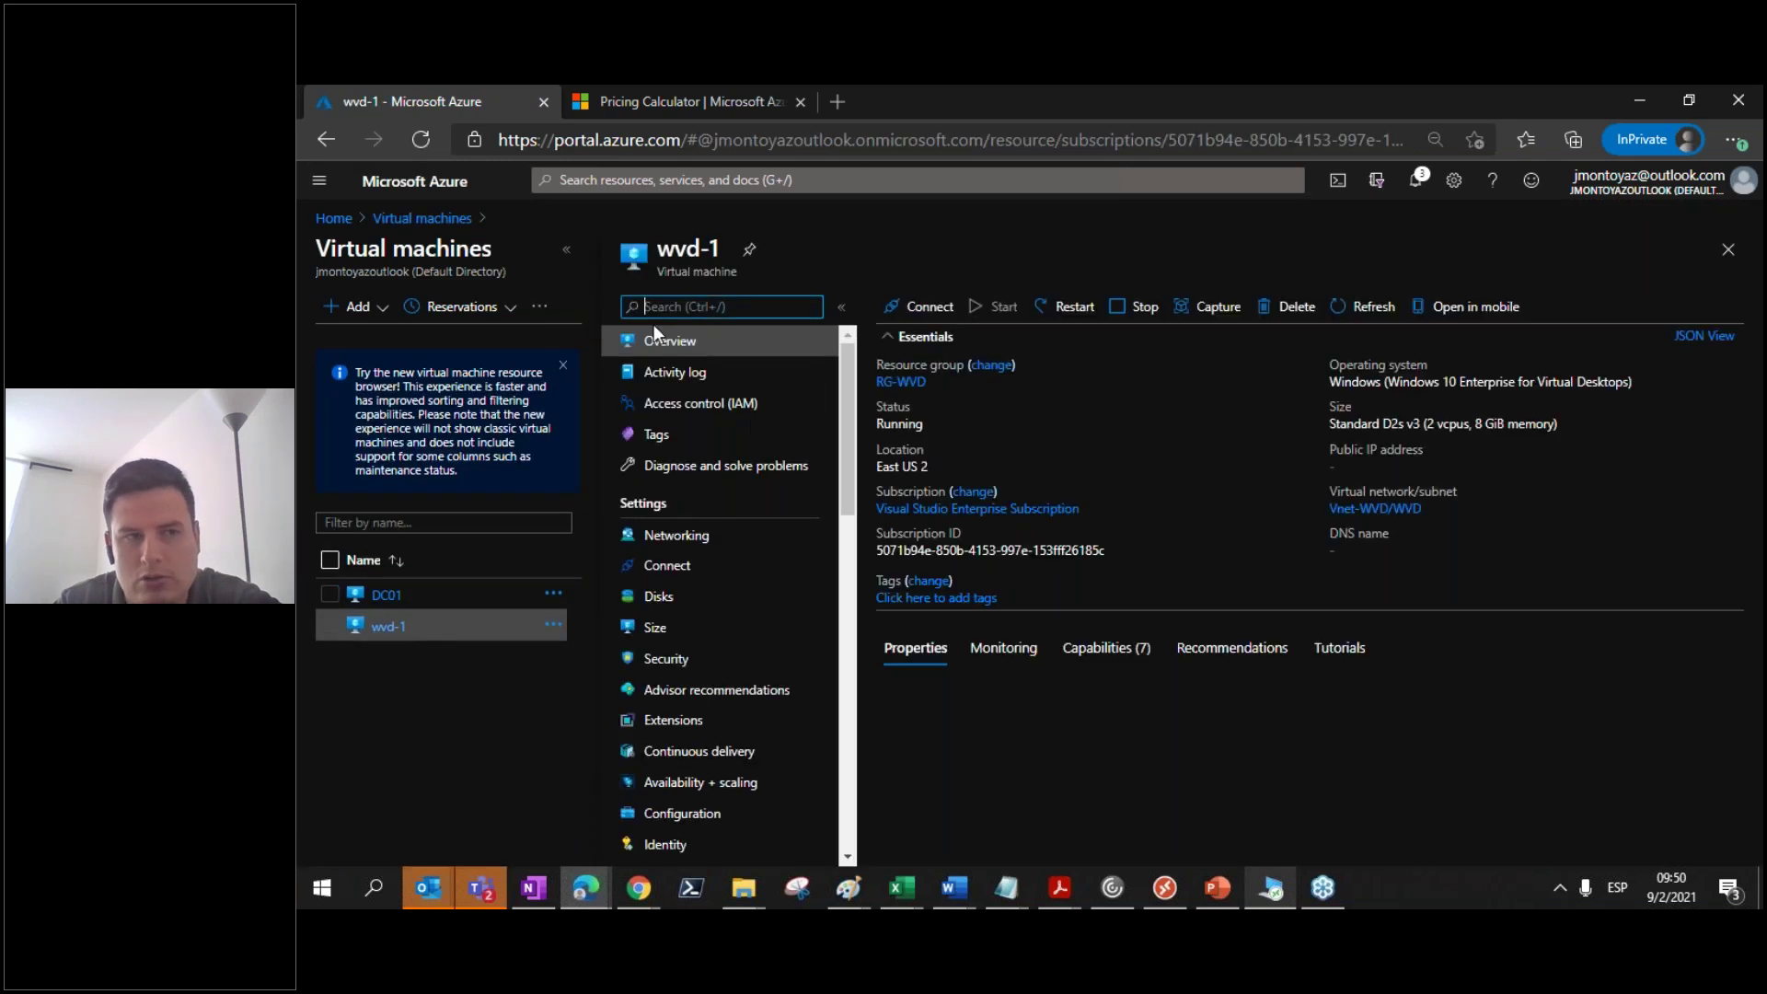
{"action": "left_click", "coordinate": [333, 218]}
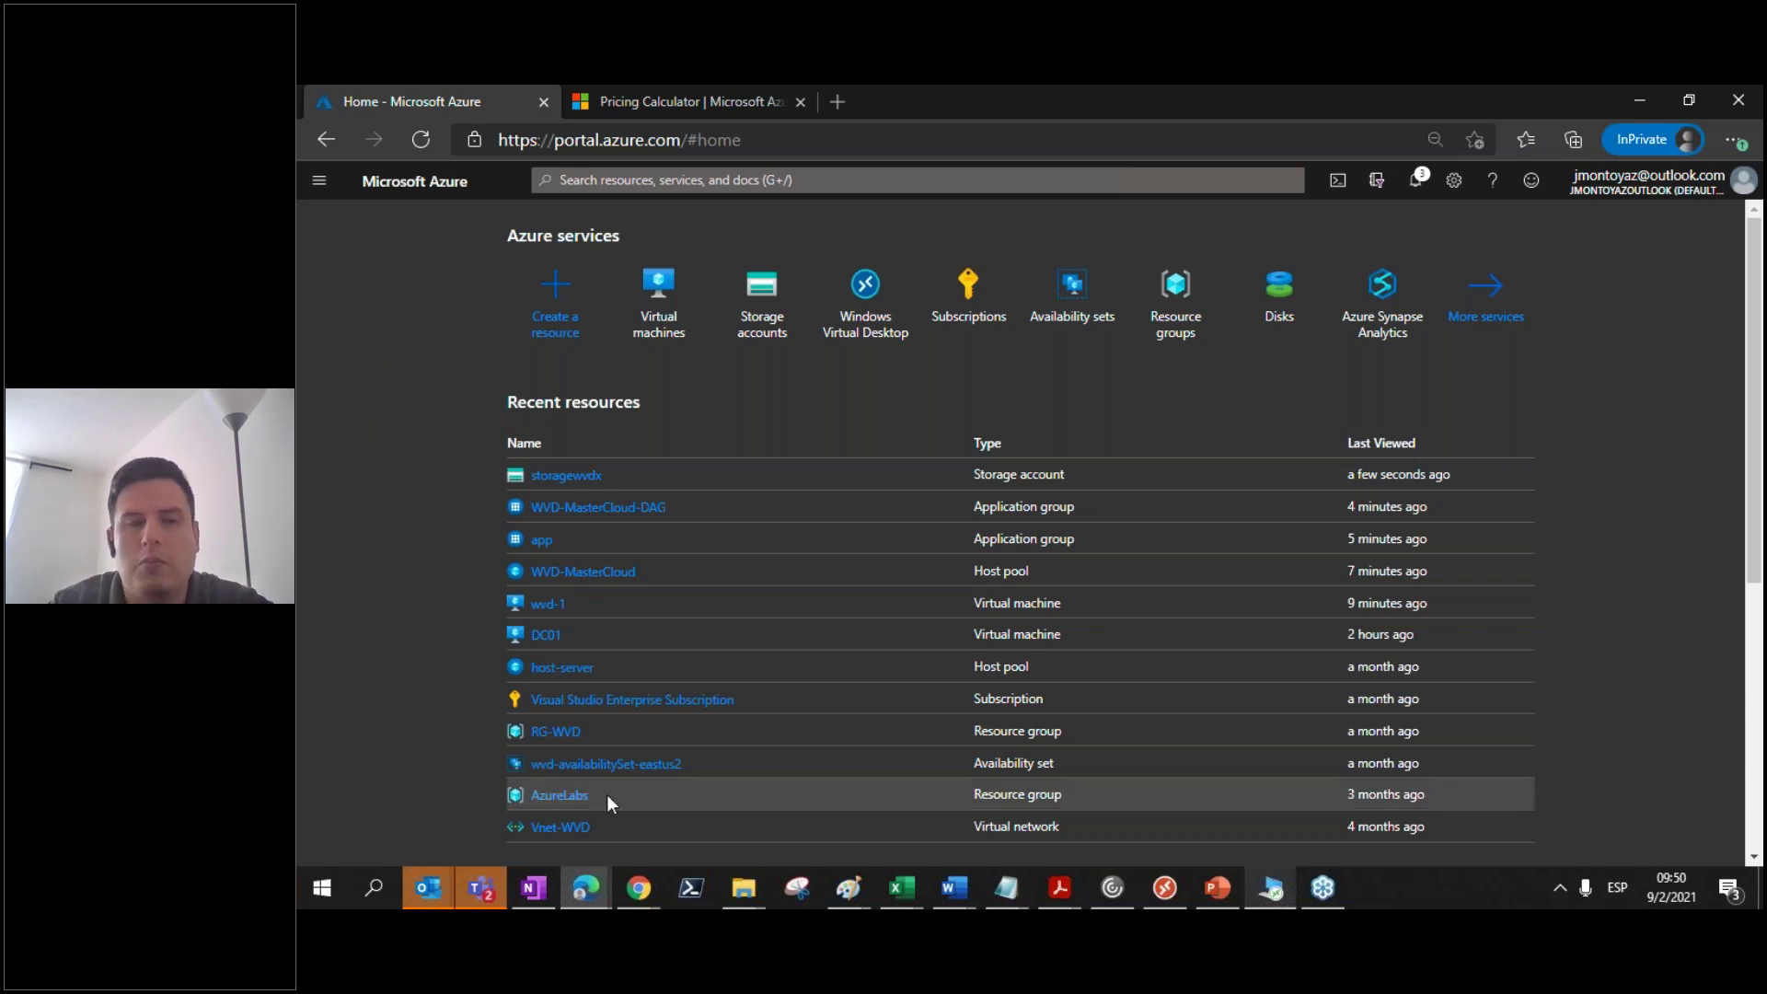
Step: Switch to the Azure Pricing Calculator, expand the Virtual Machines estimate and set its region to East US 2
{"action": "left_click", "coordinate": [672, 103]}
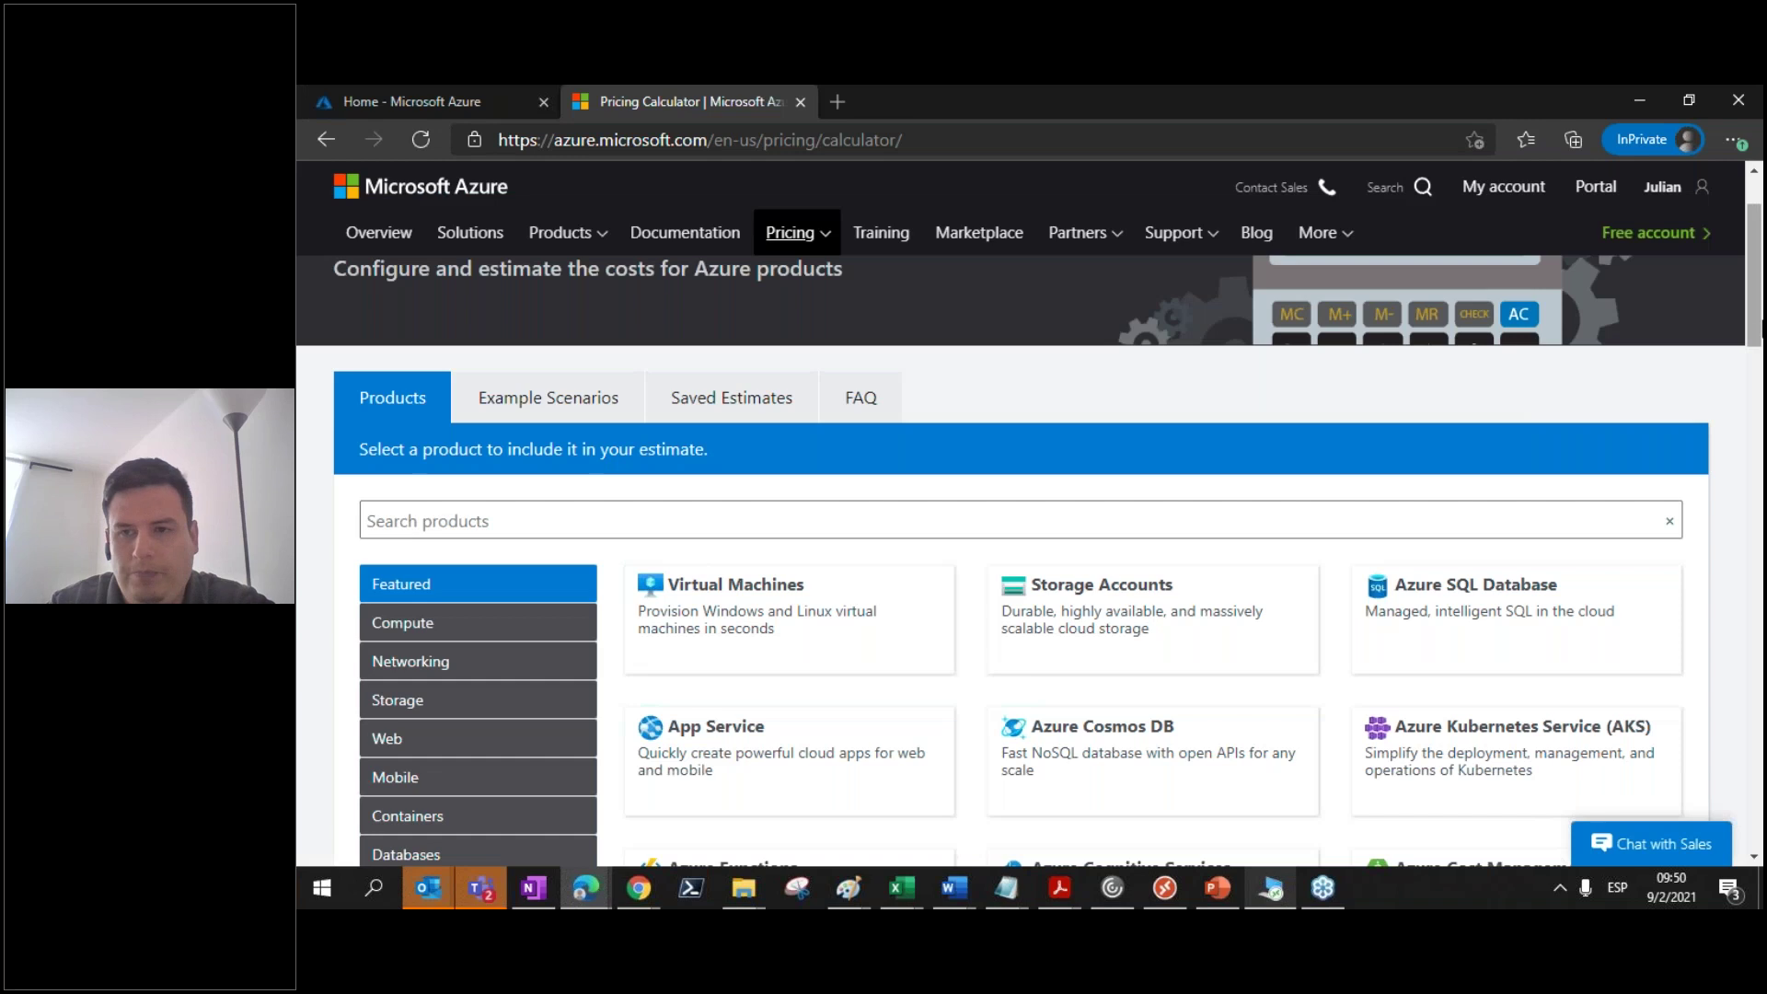
{"action": "scroll", "coordinate": [1758, 272], "scroll_direction": "down", "scroll_amount": 2}
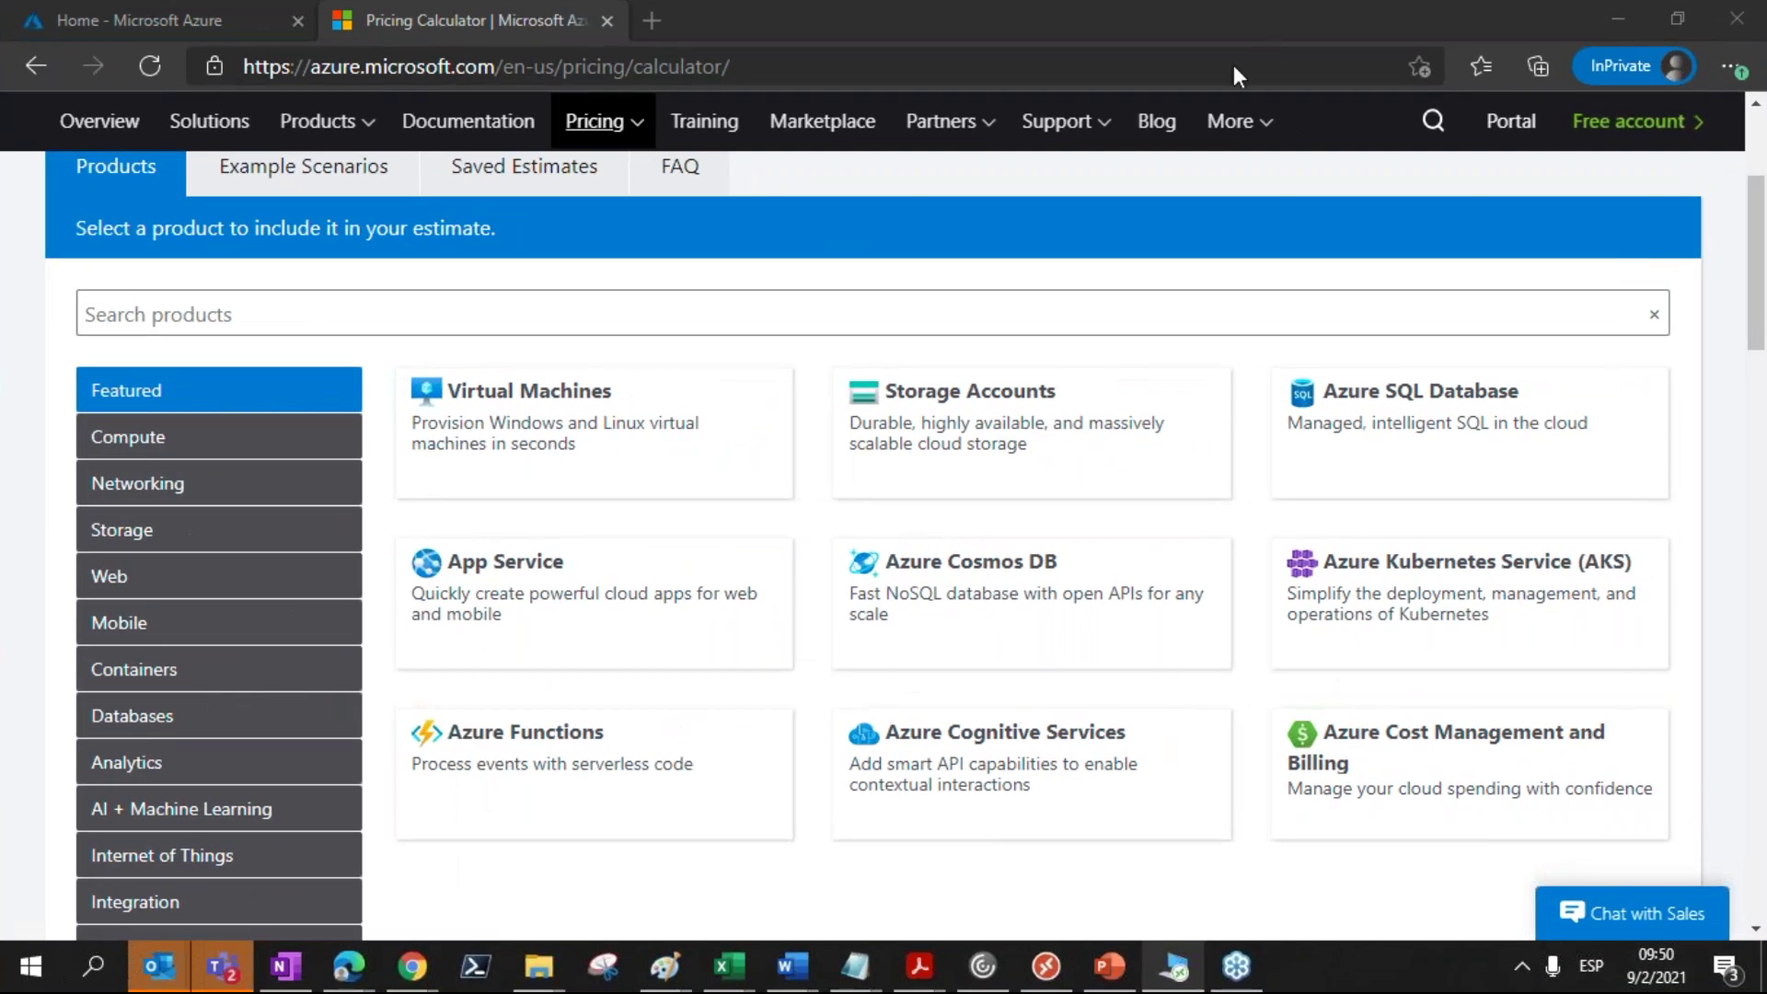
{"action": "left_click_drag", "start_coordinate": [1761, 244], "coordinate": [1759, 541]}
{"action": "left_click", "coordinate": [84, 377]}
{"action": "left_click", "coordinate": [210, 550]}
{"action": "left_click", "coordinate": [174, 90]}
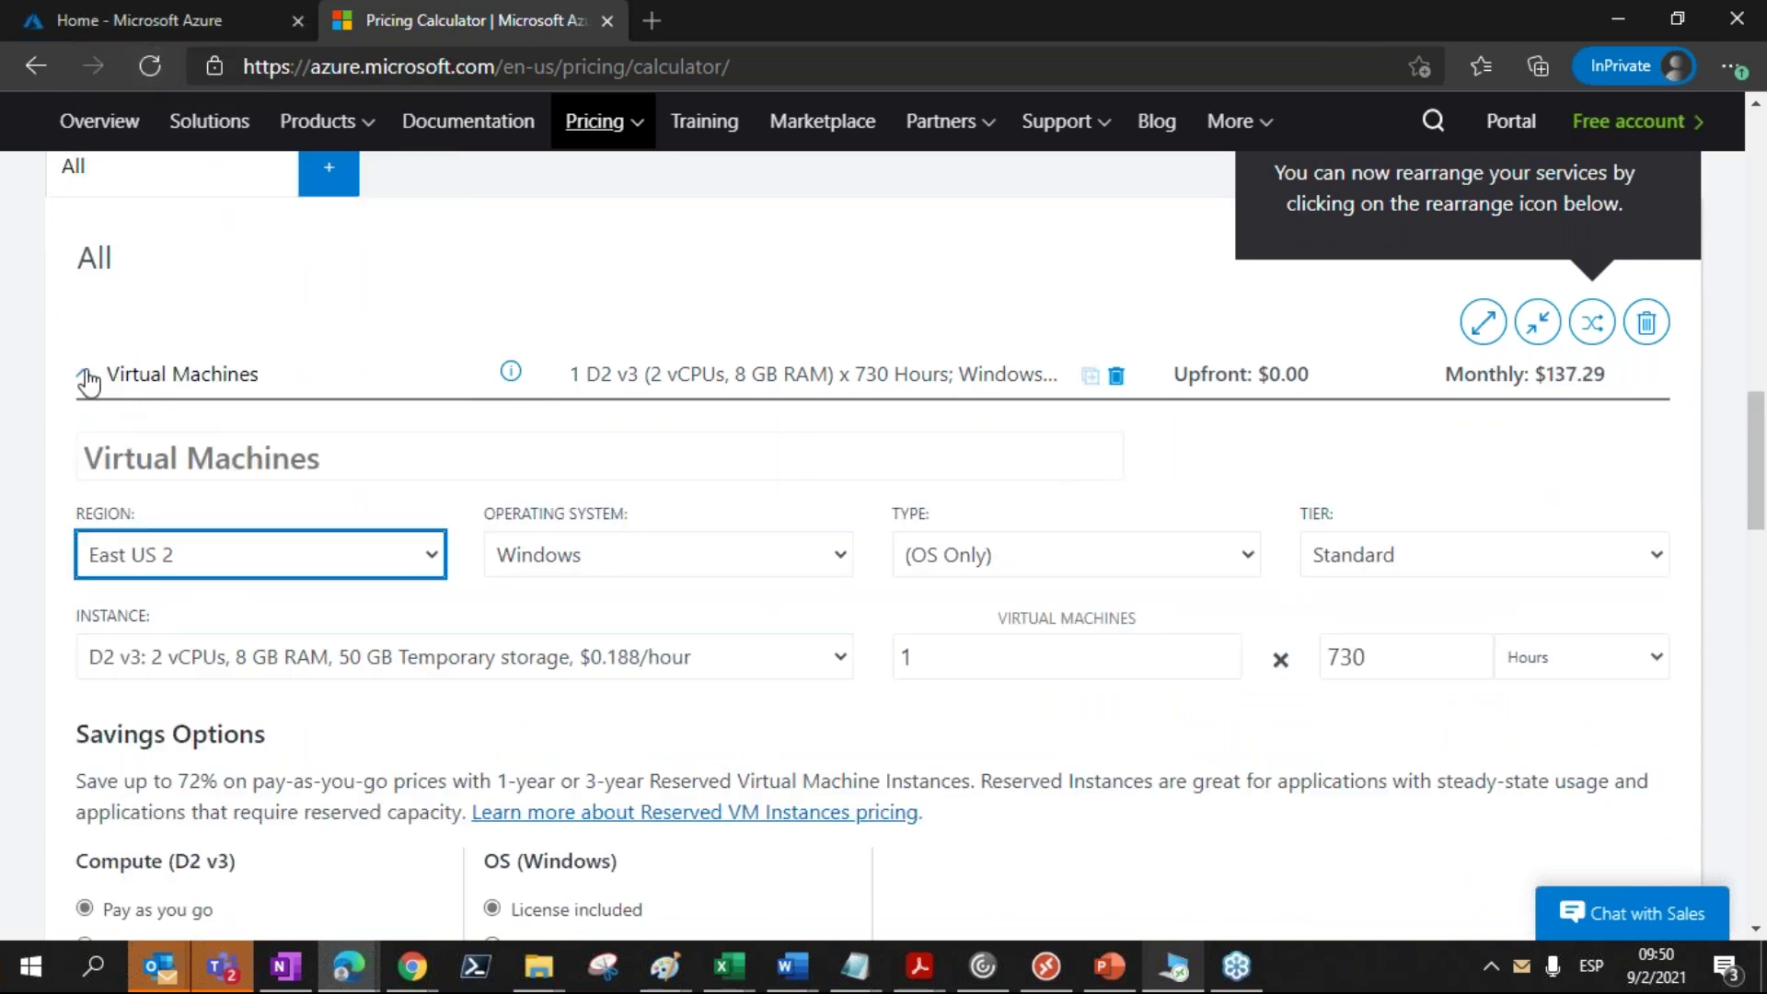
Step: Change the virtual machine instance to B2MS with 2 vCPUs, 8 GB RAM and 16 GB temporary storage
{"action": "scroll", "coordinate": [1518, 436], "scroll_direction": "down", "scroll_amount": 3}
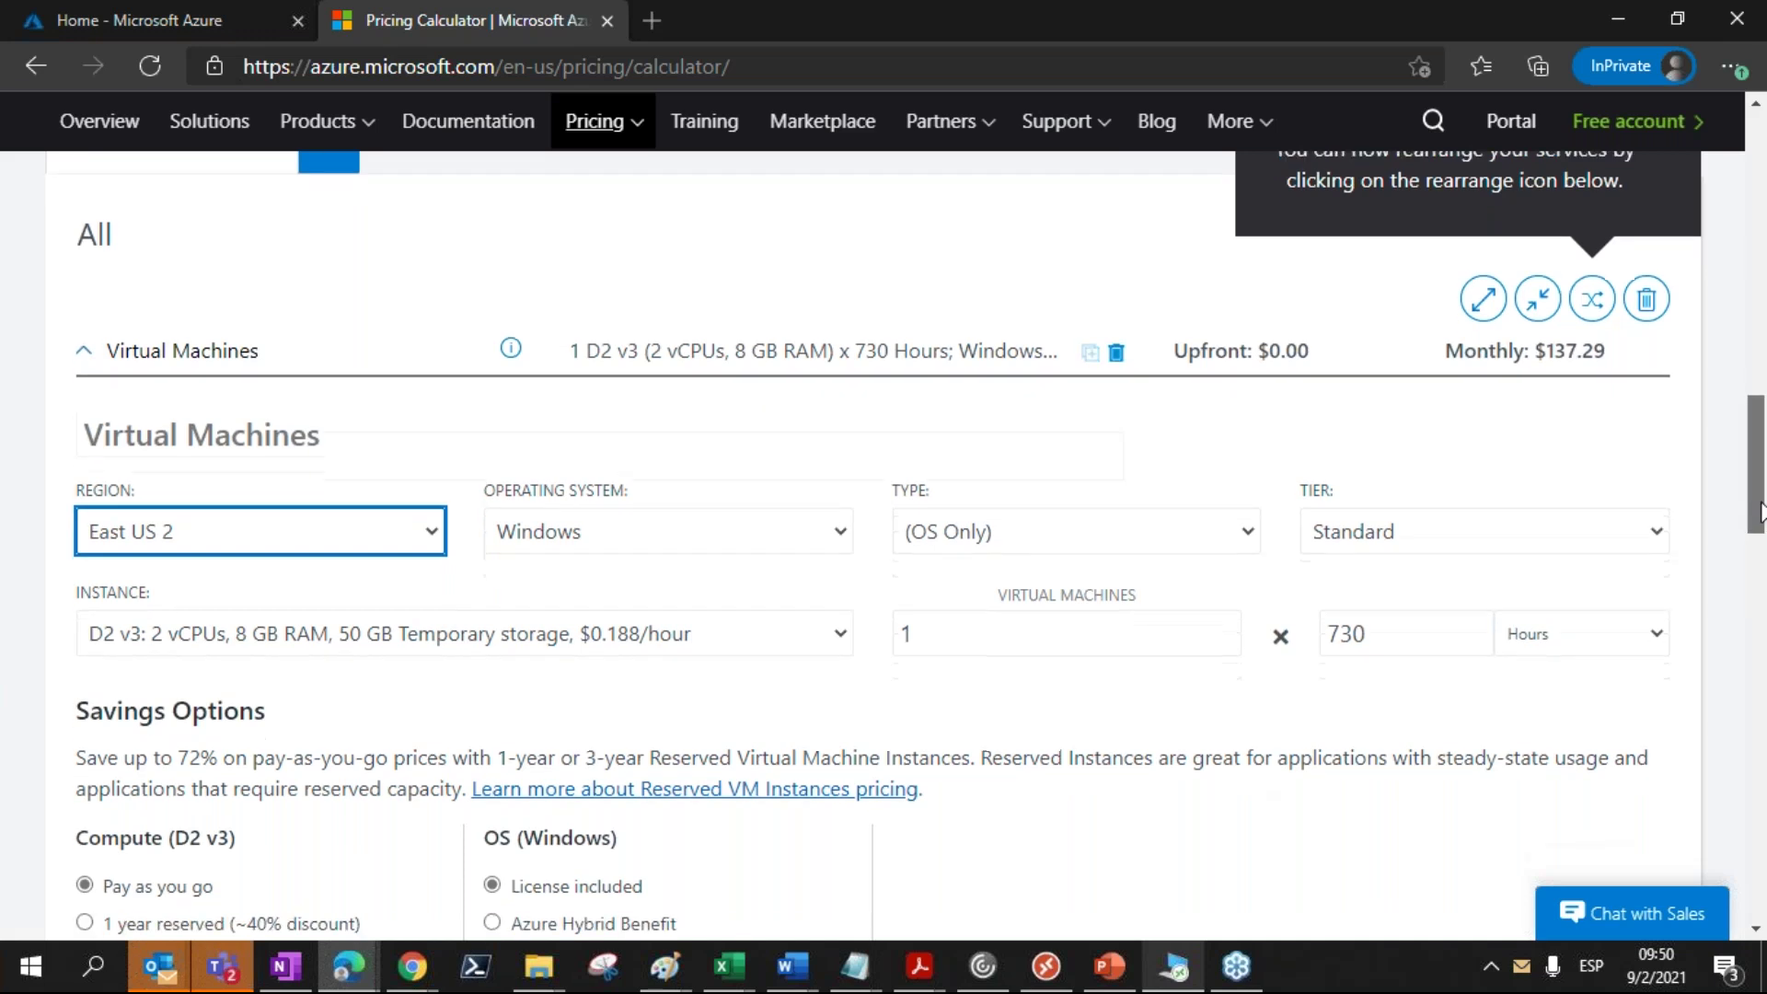
{"action": "double_click", "coordinate": [1330, 327]}
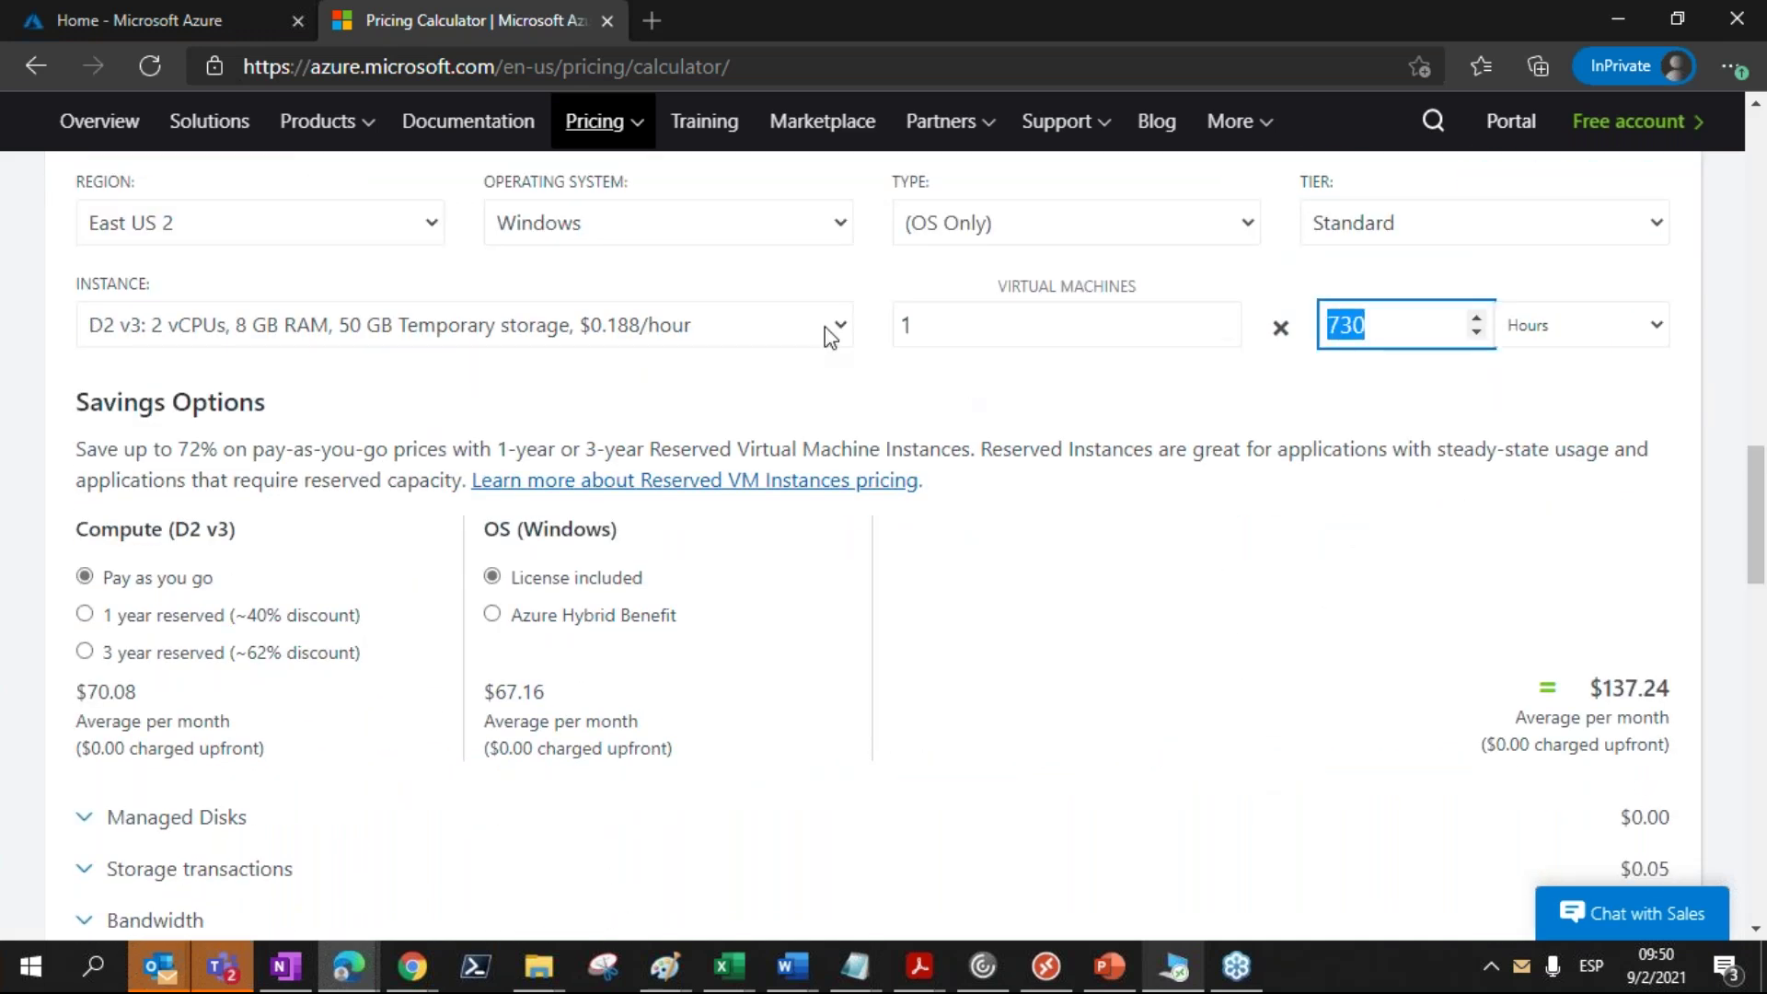
{"action": "left_click", "coordinate": [188, 328]}
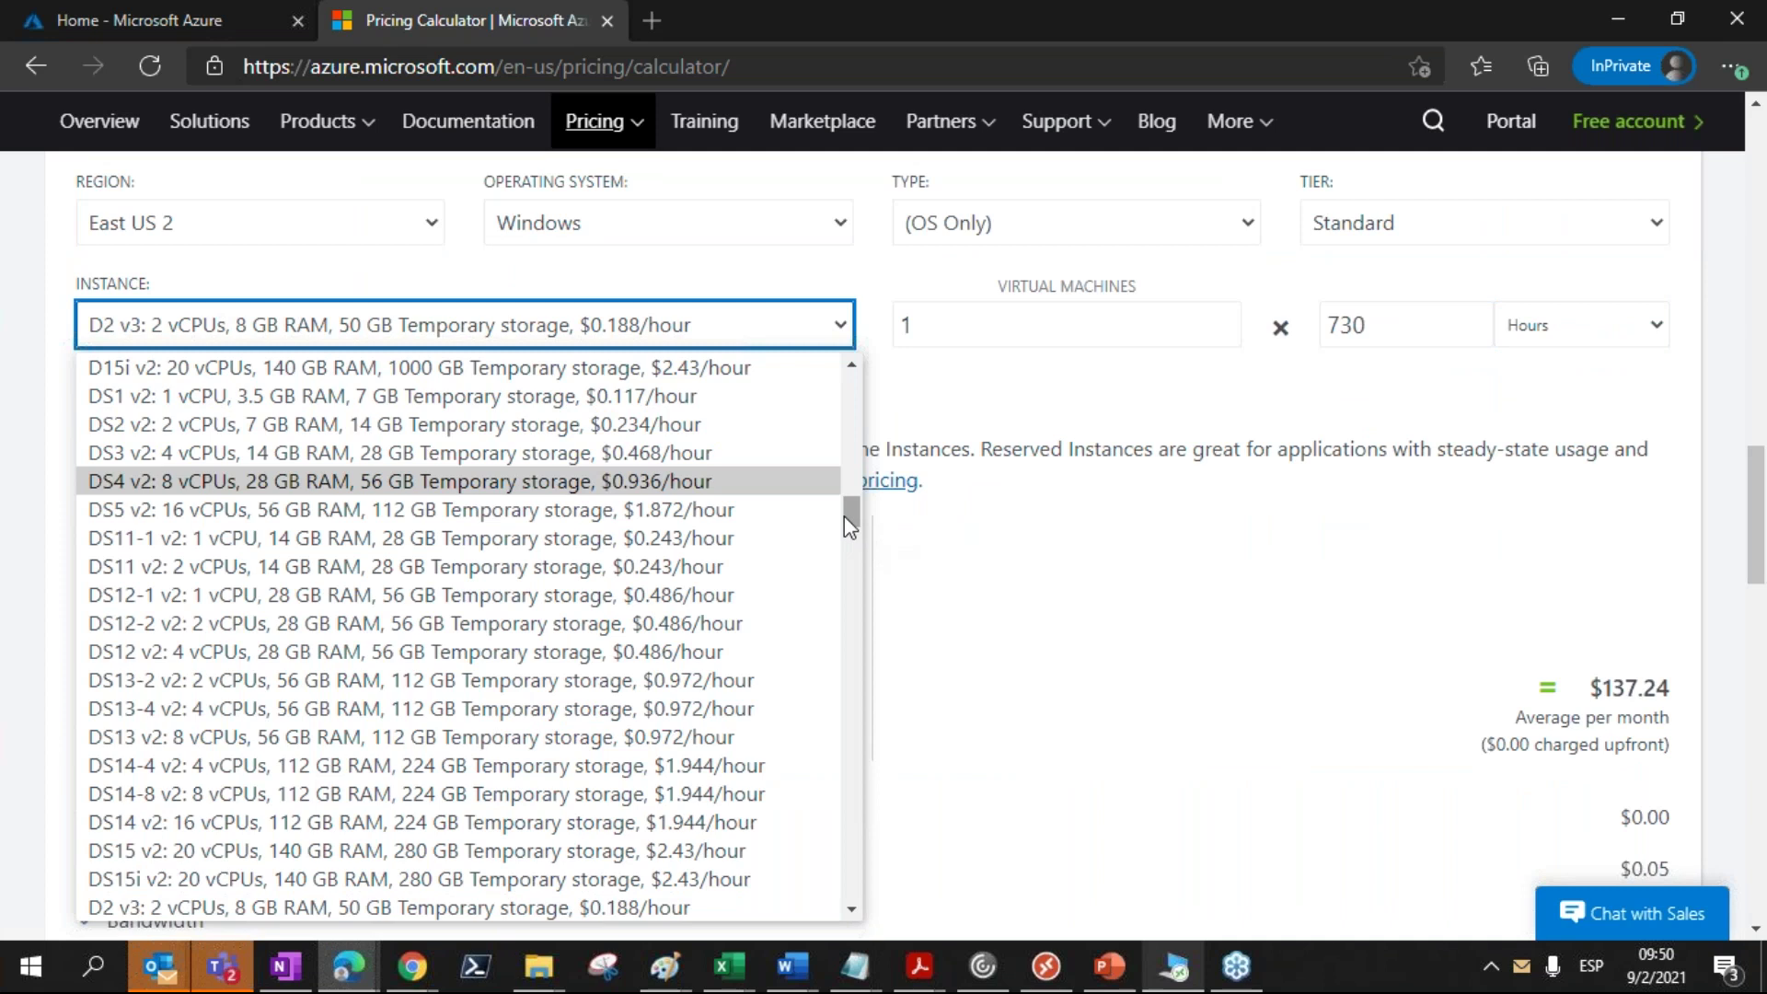
{"action": "left_click_drag", "start_coordinate": [850, 515], "coordinate": [855, 405]}
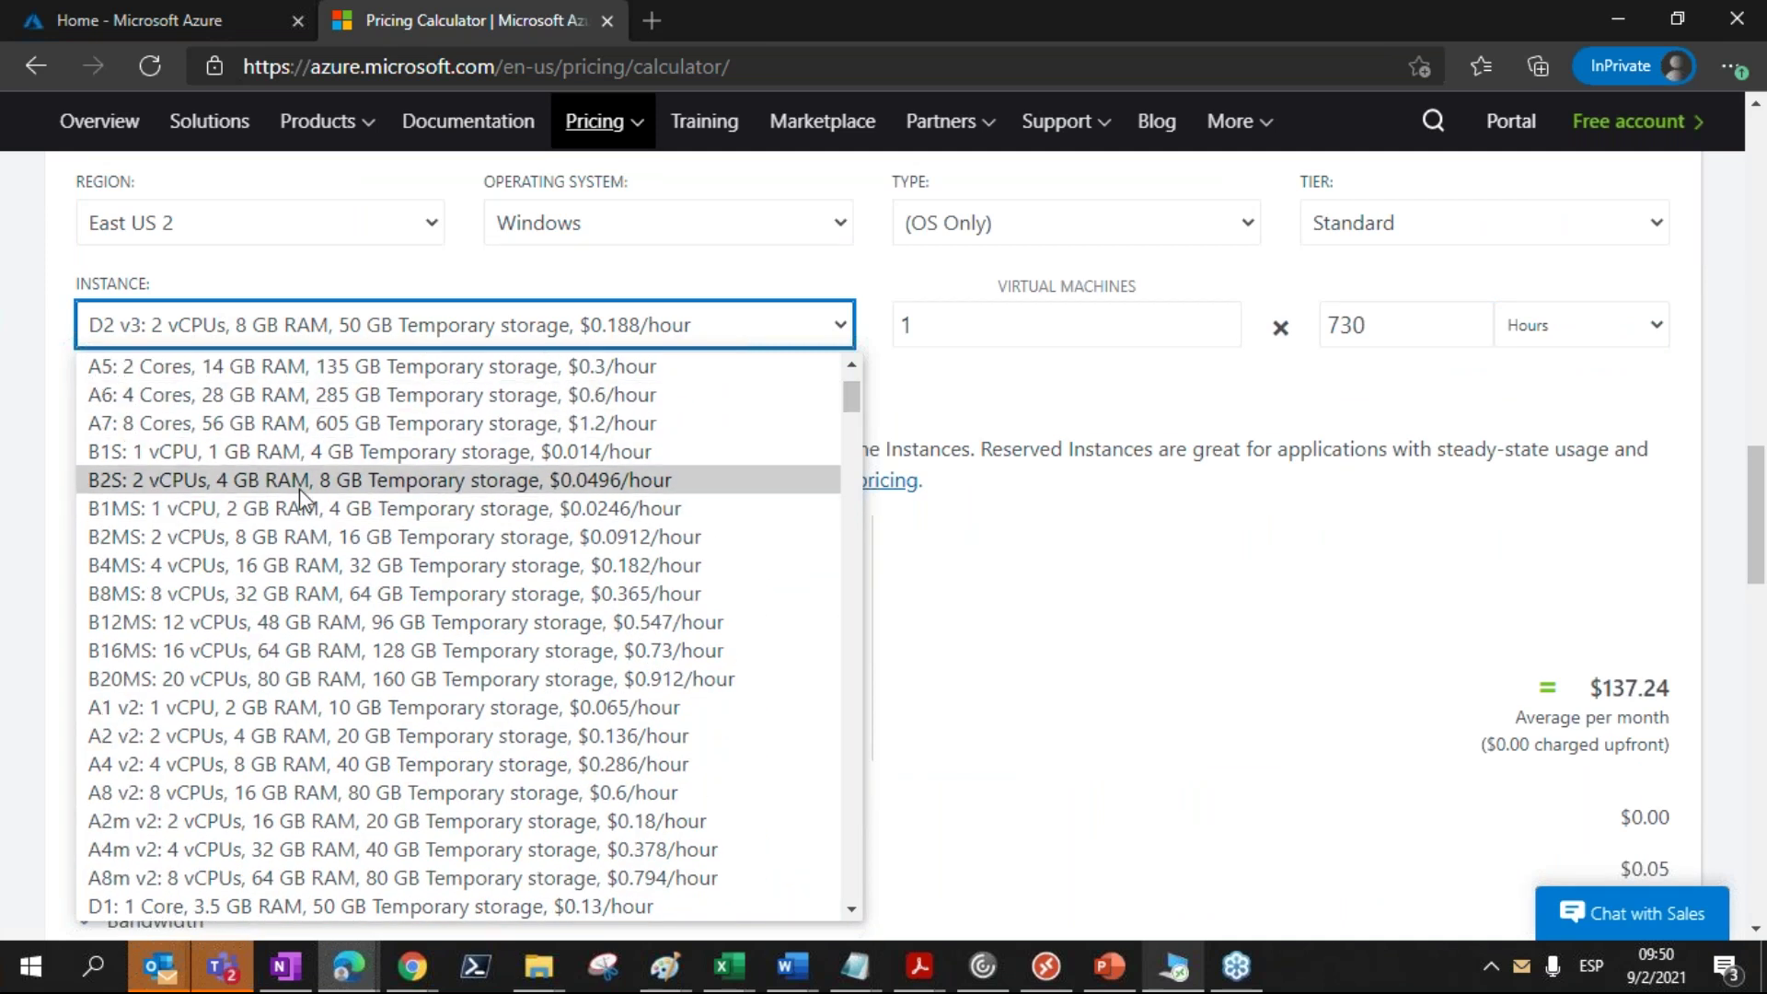
{"action": "left_click", "coordinate": [206, 541]}
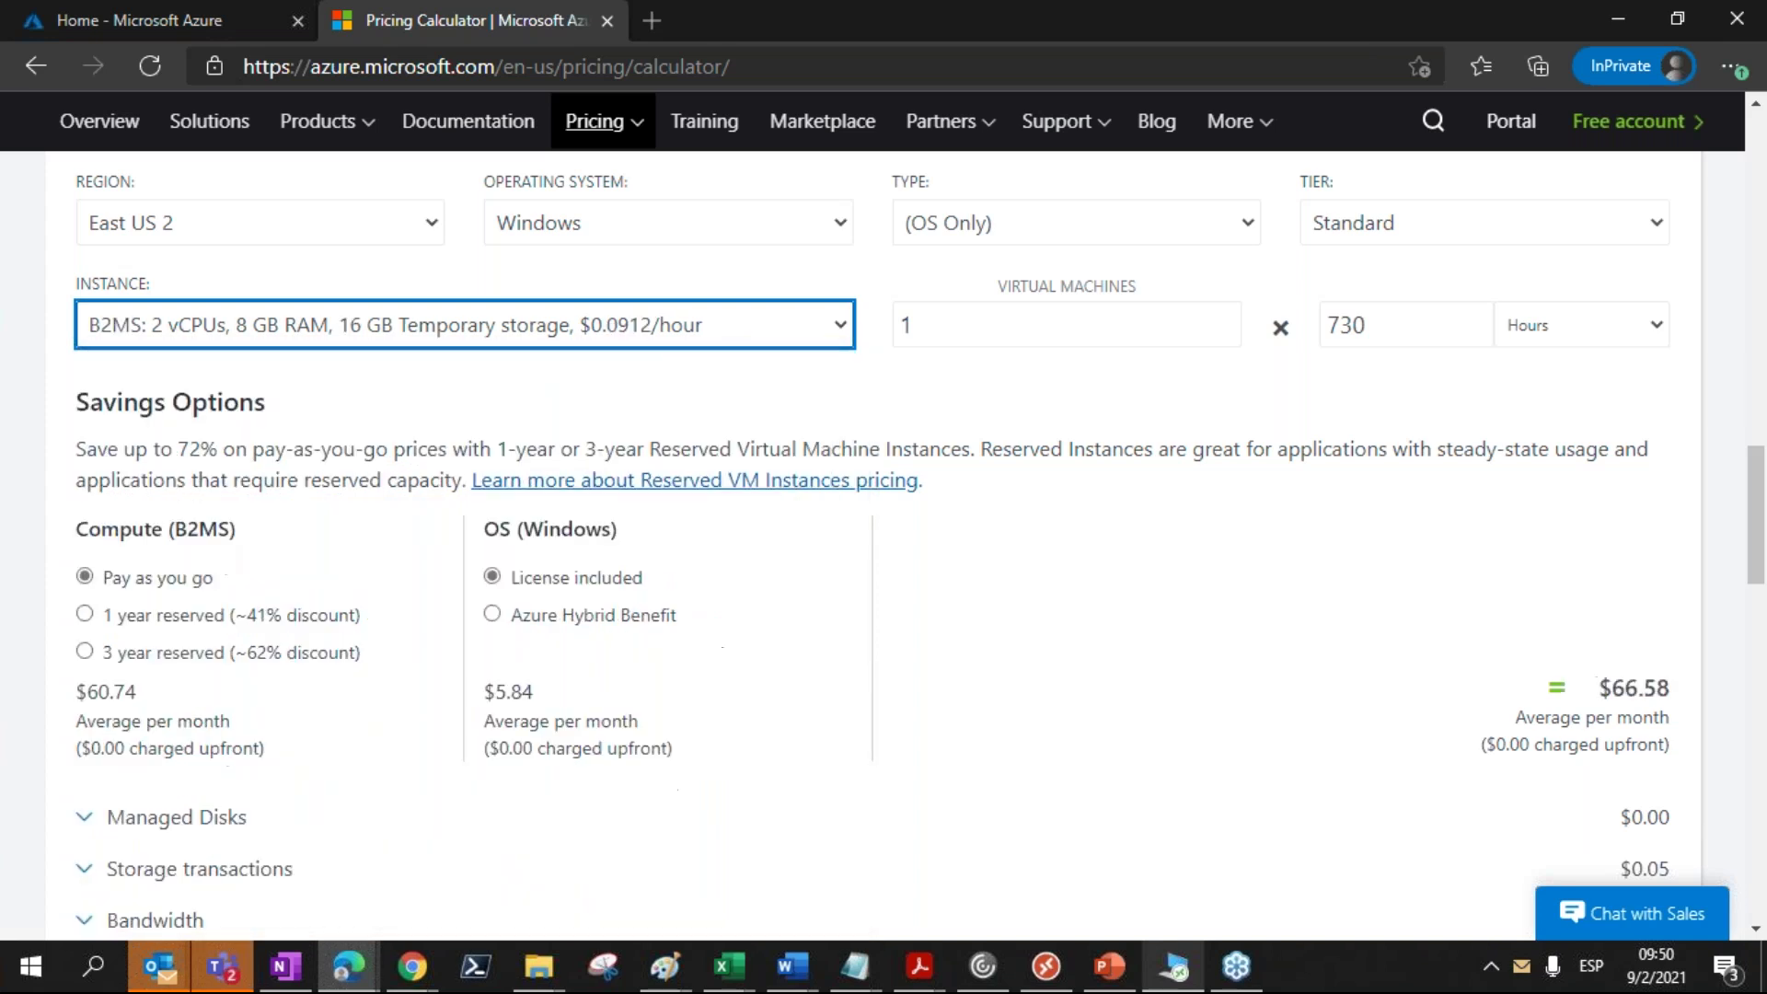
{"action": "left_click", "coordinate": [1176, 603]}
Step: Apply the 1 year reserved savings option to the B2MS compute and review the estimate's summary
{"action": "scroll", "coordinate": [1288, 598], "scroll_direction": "down", "scroll_amount": 1}
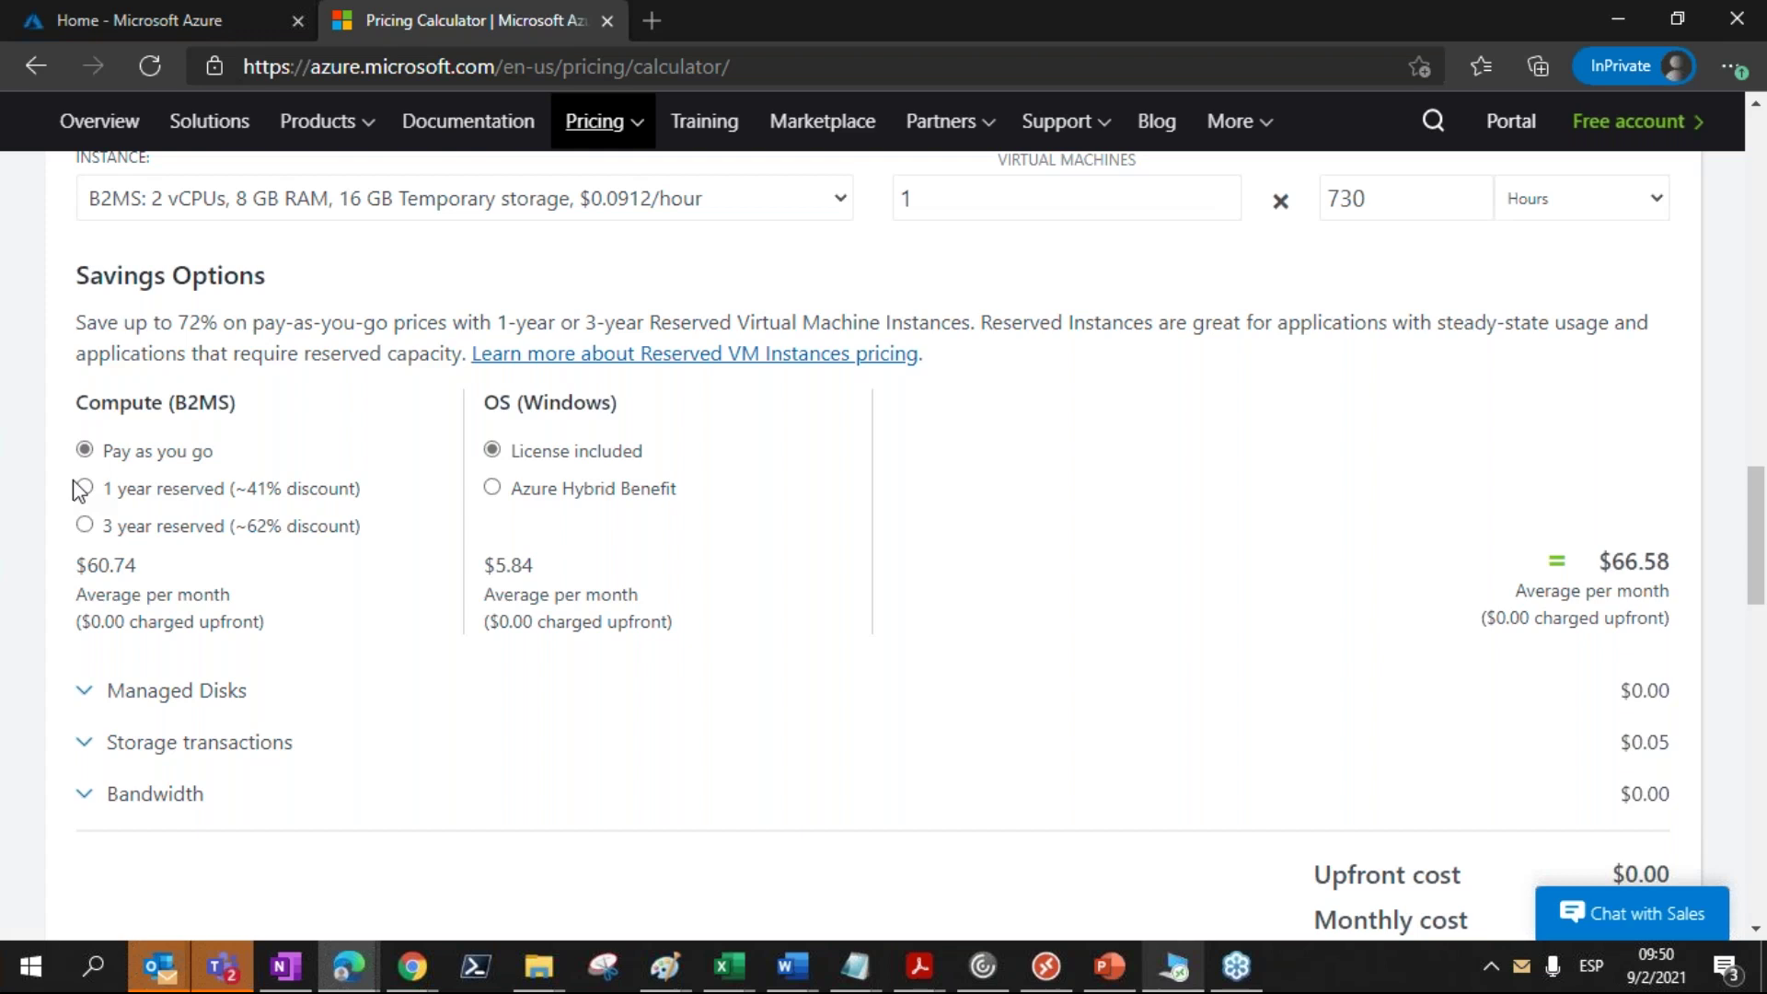
{"action": "left_click", "coordinate": [85, 488]}
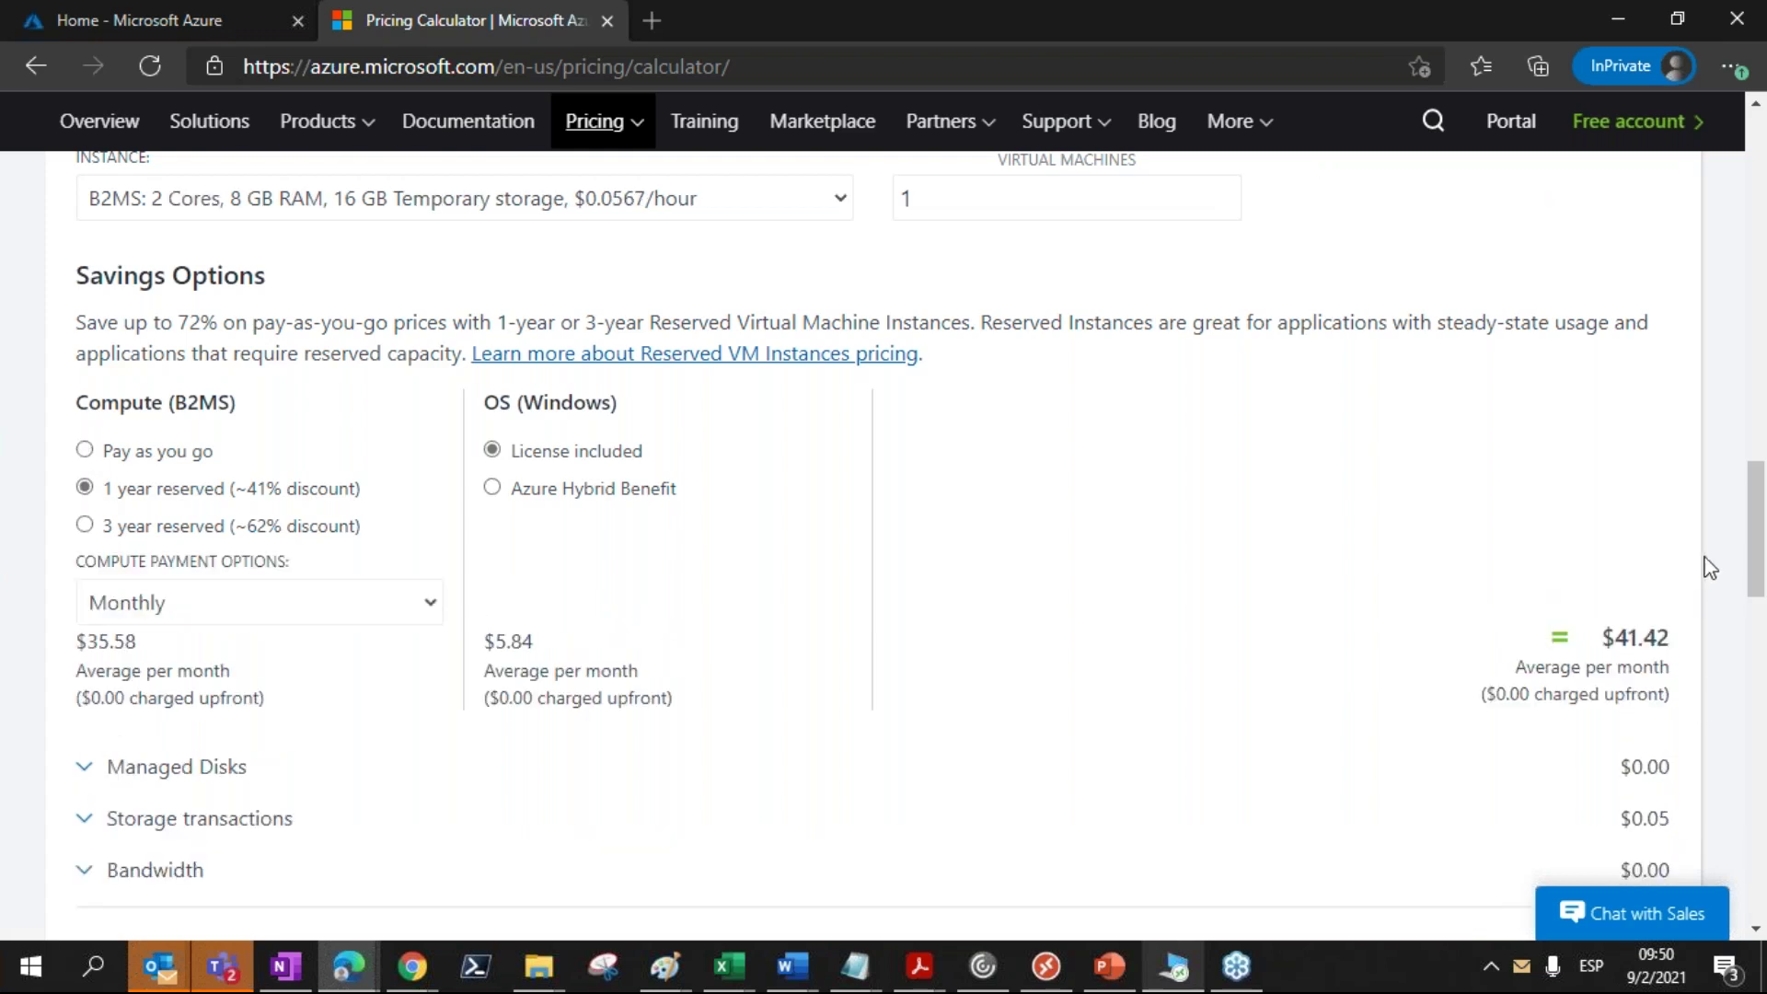
{"action": "left_click_drag", "start_coordinate": [1761, 566], "coordinate": [1761, 511]}
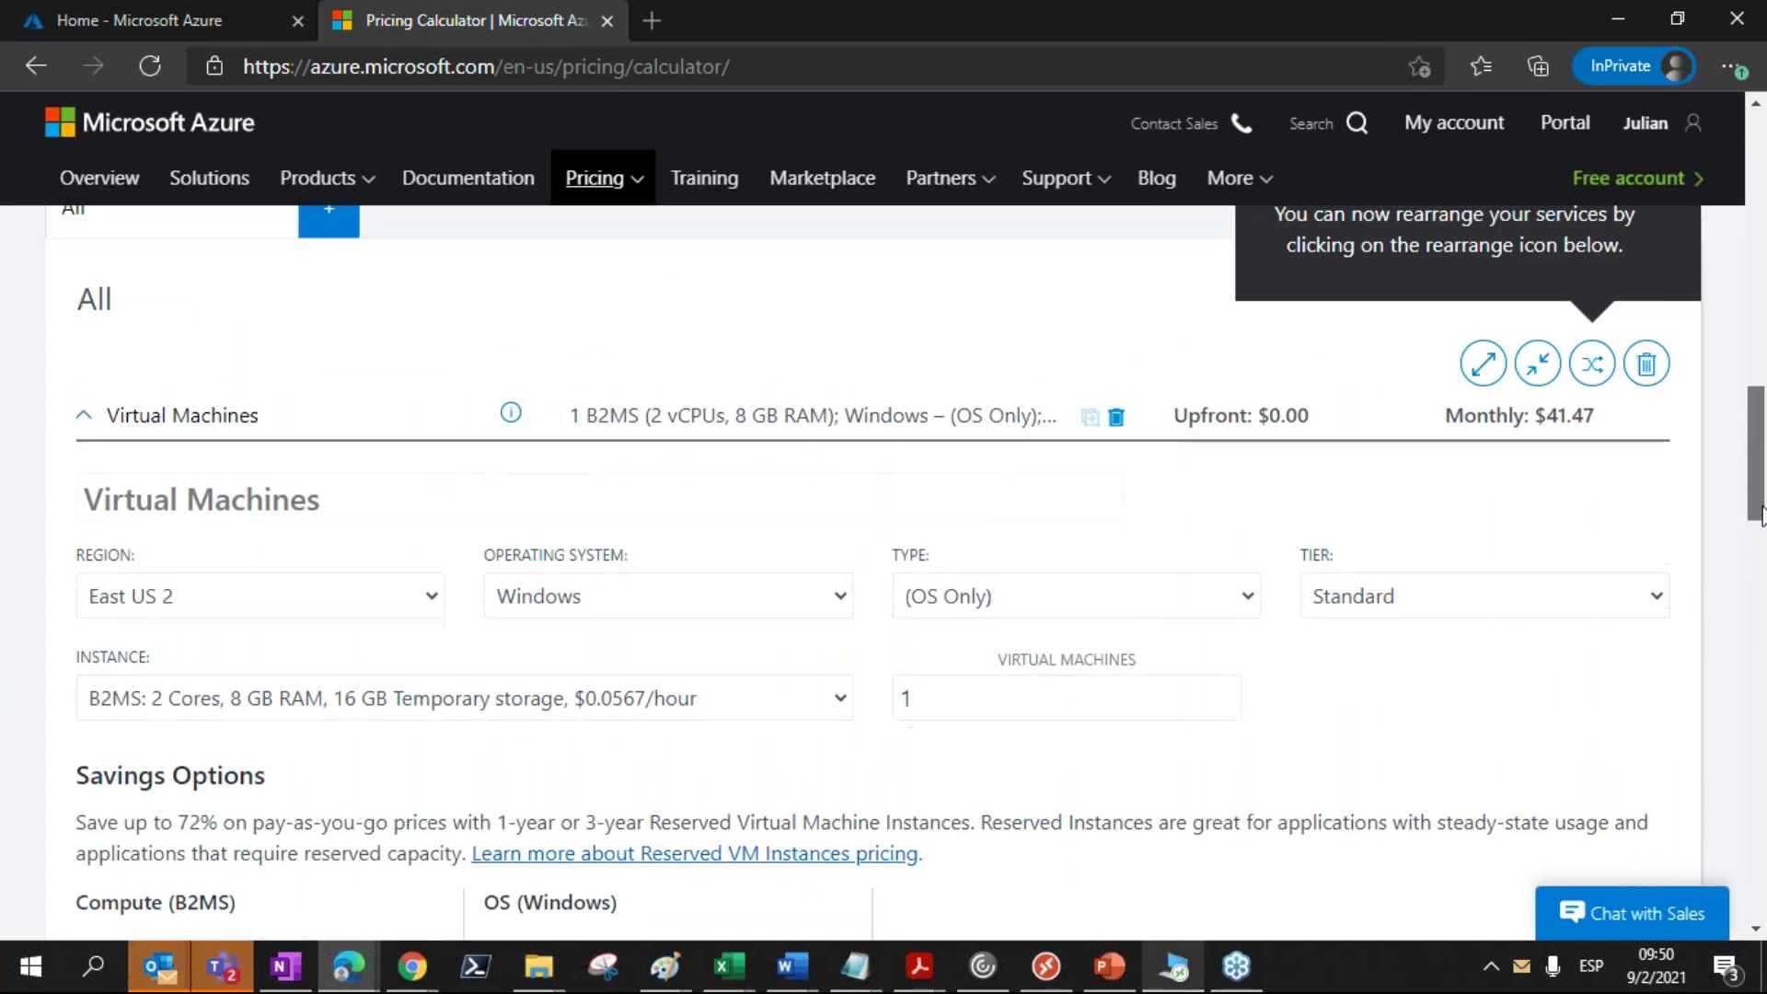
Step: Expand the virtual machine's storage transactions and set the transaction units to 10000
{"action": "scroll", "coordinate": [390, 568], "scroll_direction": "down", "scroll_amount": 9}
{"action": "left_click", "coordinate": [80, 508]}
{"action": "scroll", "coordinate": [1762, 607], "scroll_direction": "down", "scroll_amount": 1}
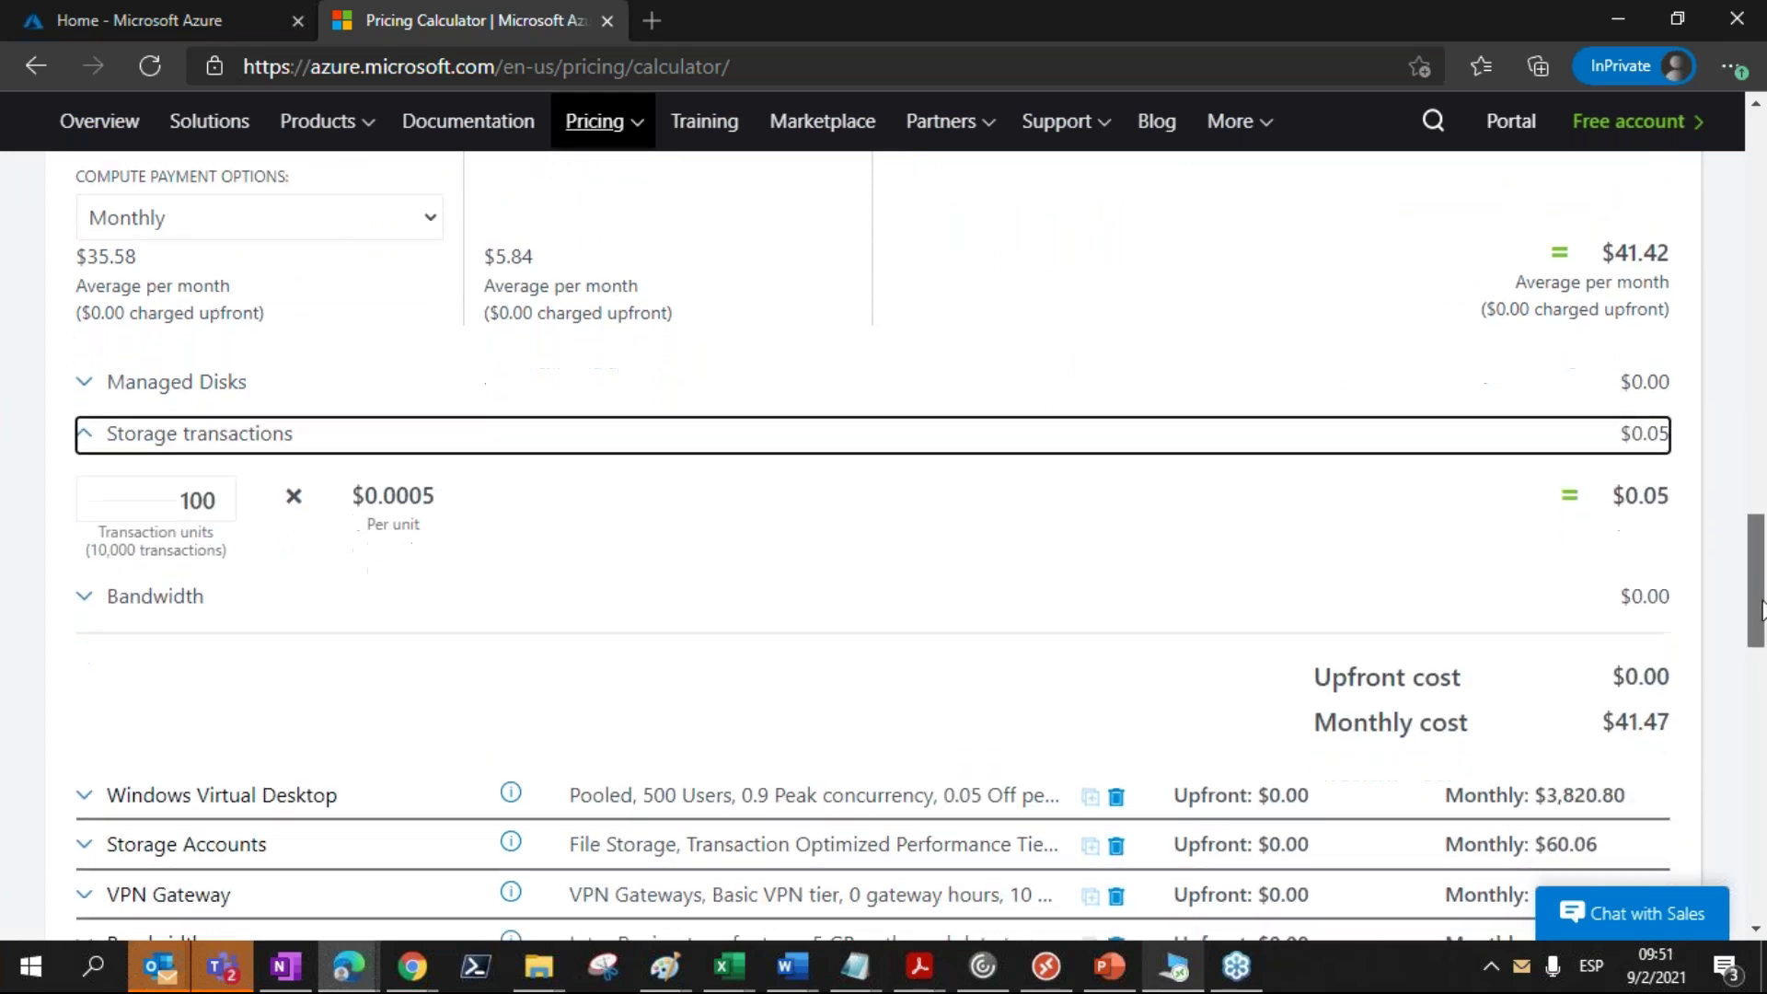
{"action": "left_click", "coordinate": [206, 496]}
{"action": "type", "text": "000"}
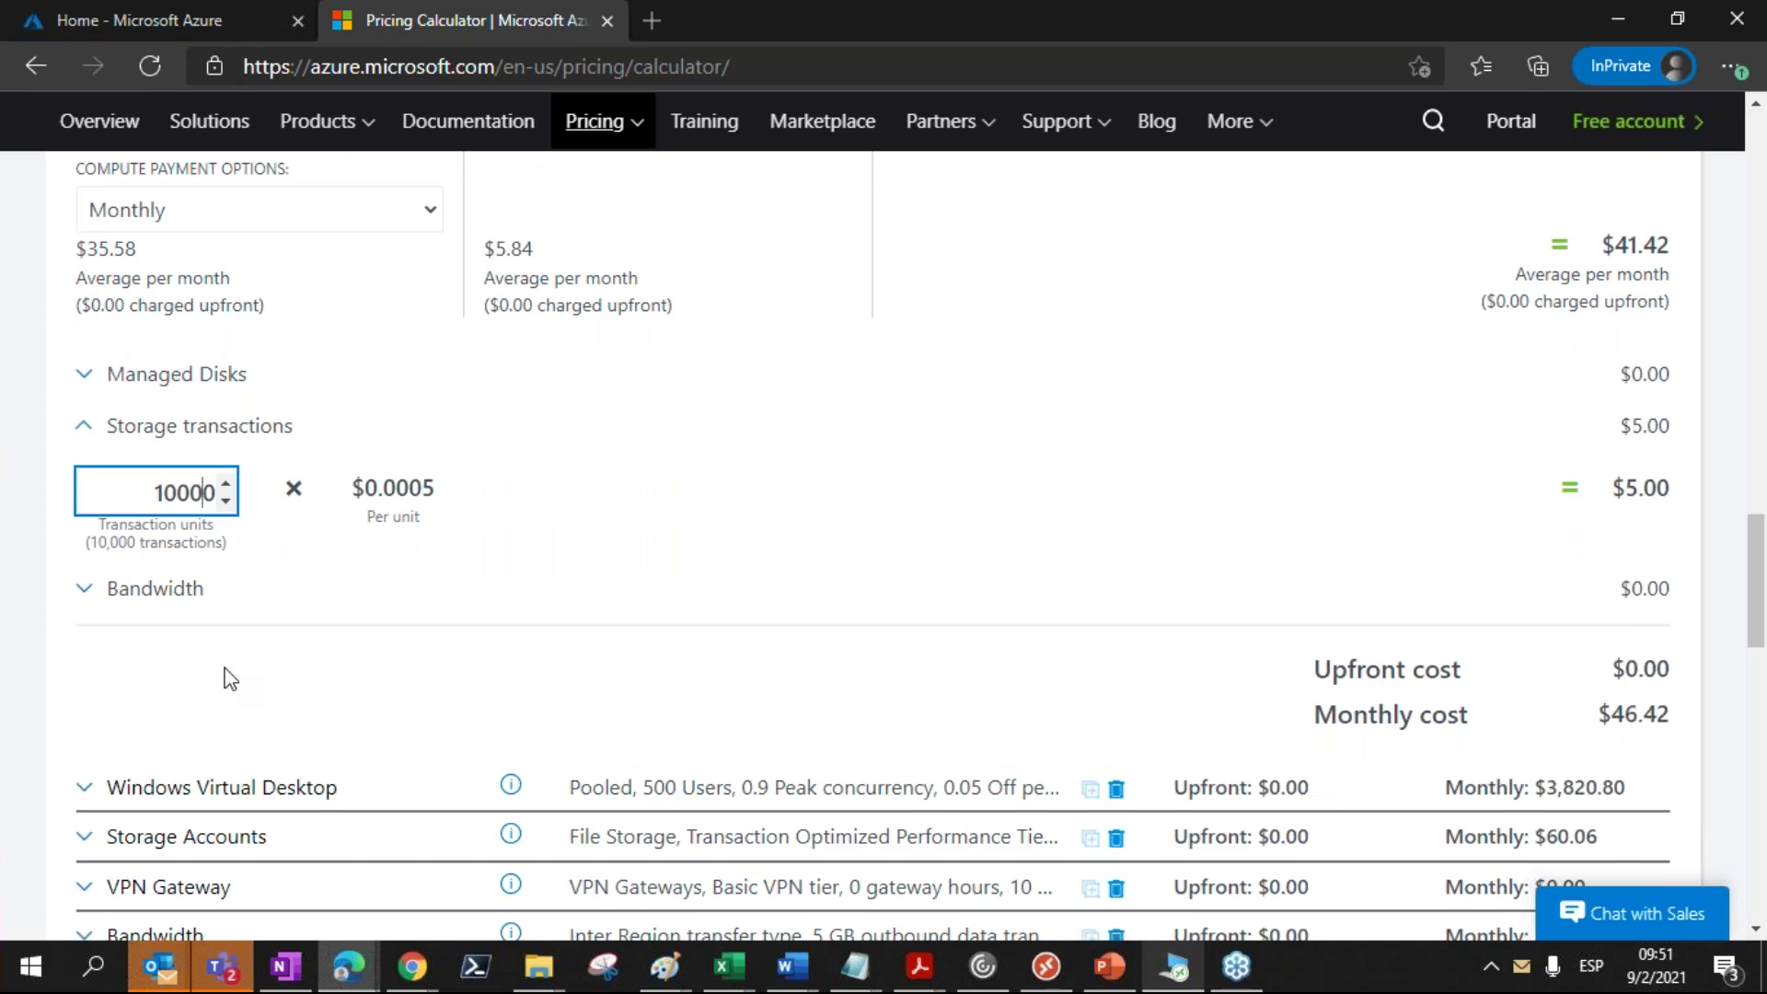
{"action": "left_click", "coordinate": [378, 719]}
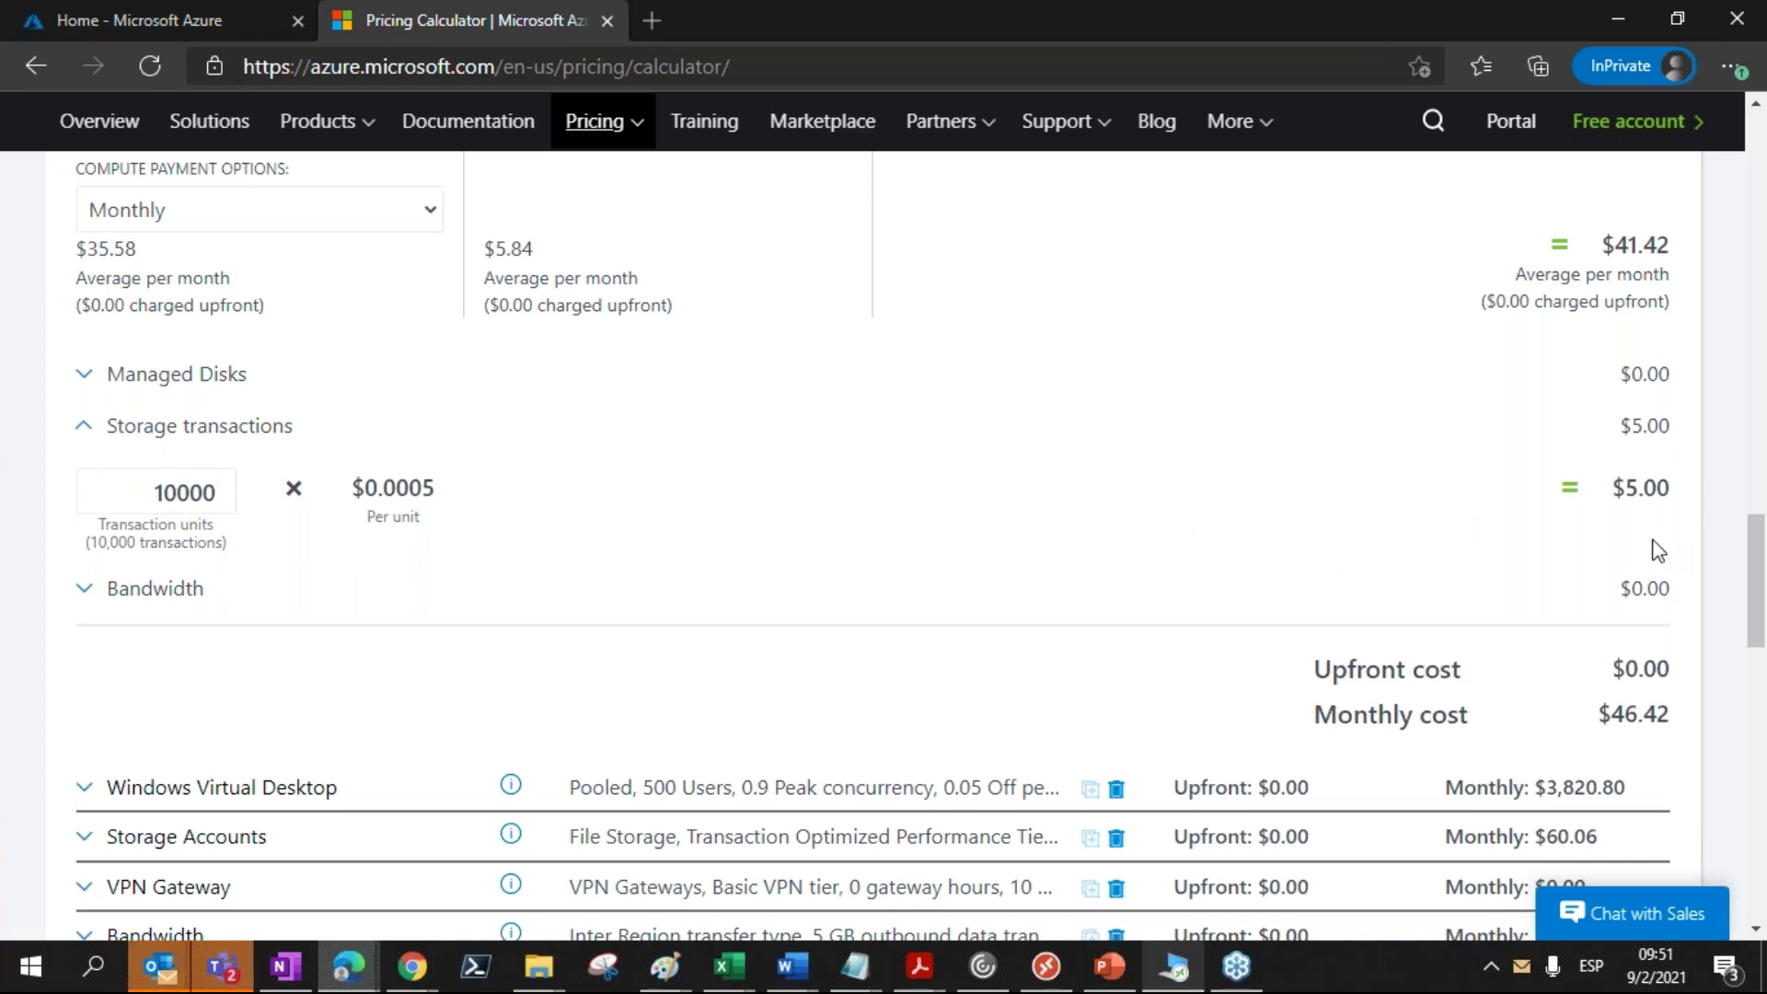
Step: Collapse the Virtual Machines estimate, expand Windows Virtual Desktop and set its named users to 100
{"action": "scroll", "coordinate": [1757, 624], "scroll_direction": "up", "scroll_amount": 10}
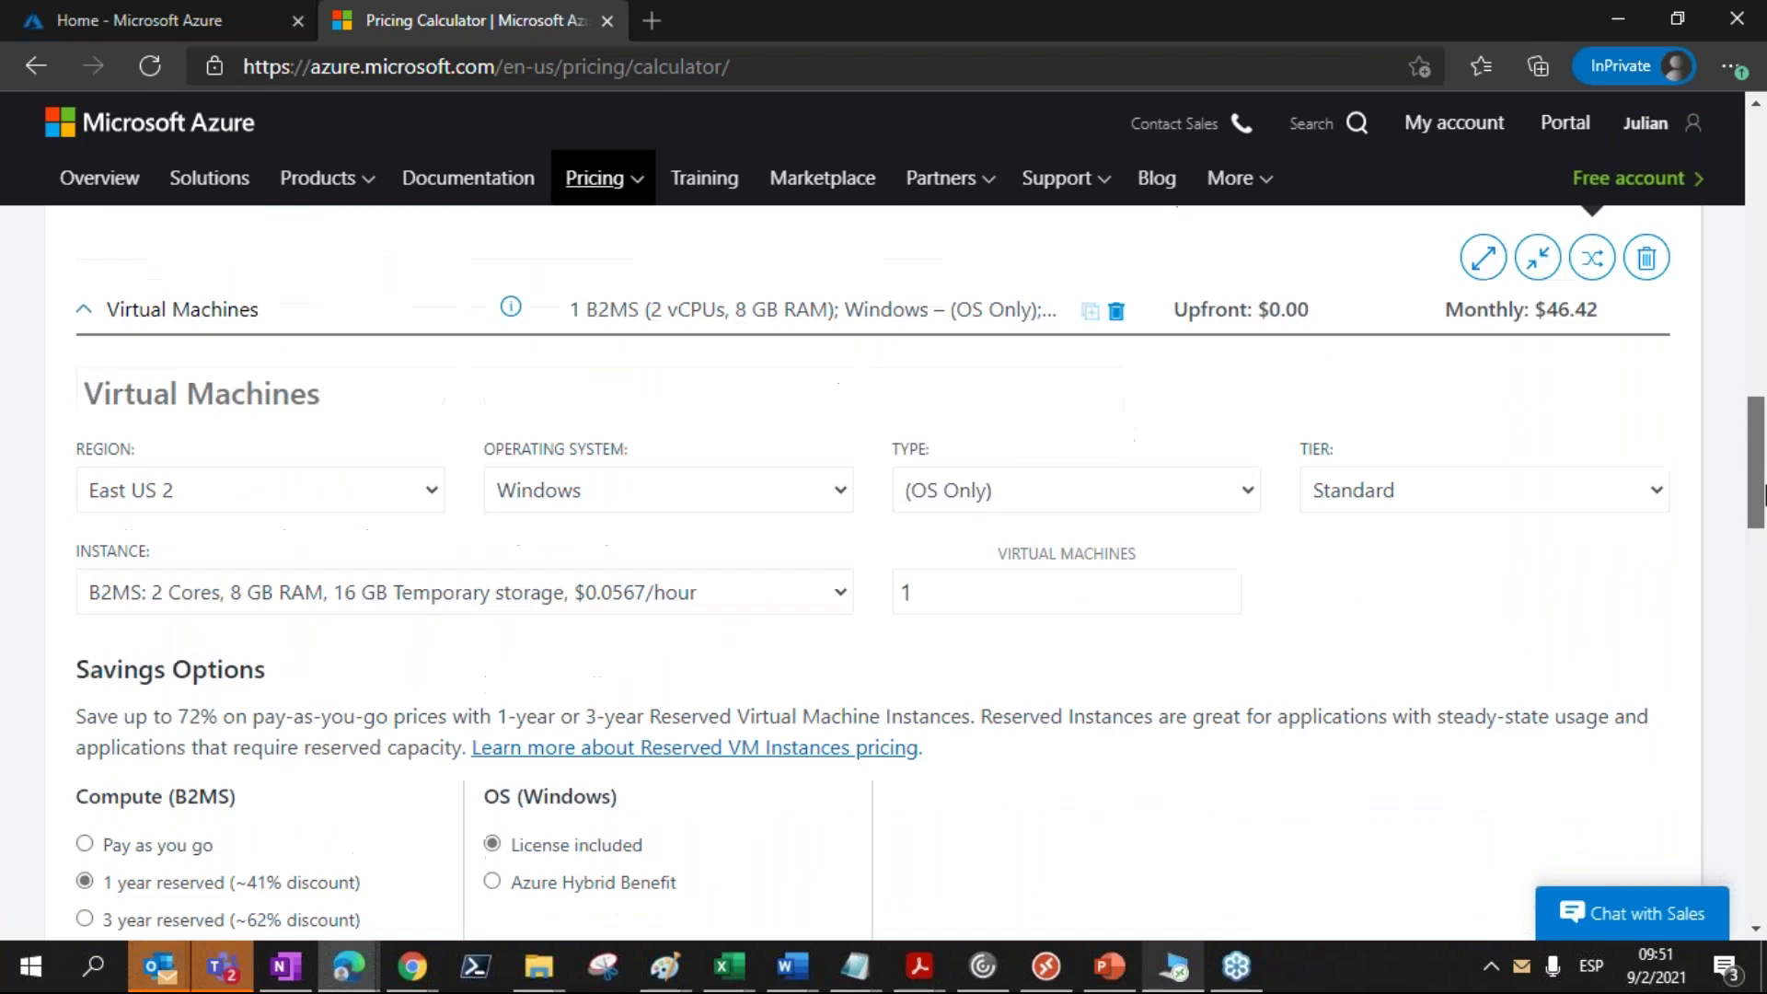
{"action": "left_click", "coordinate": [88, 495]}
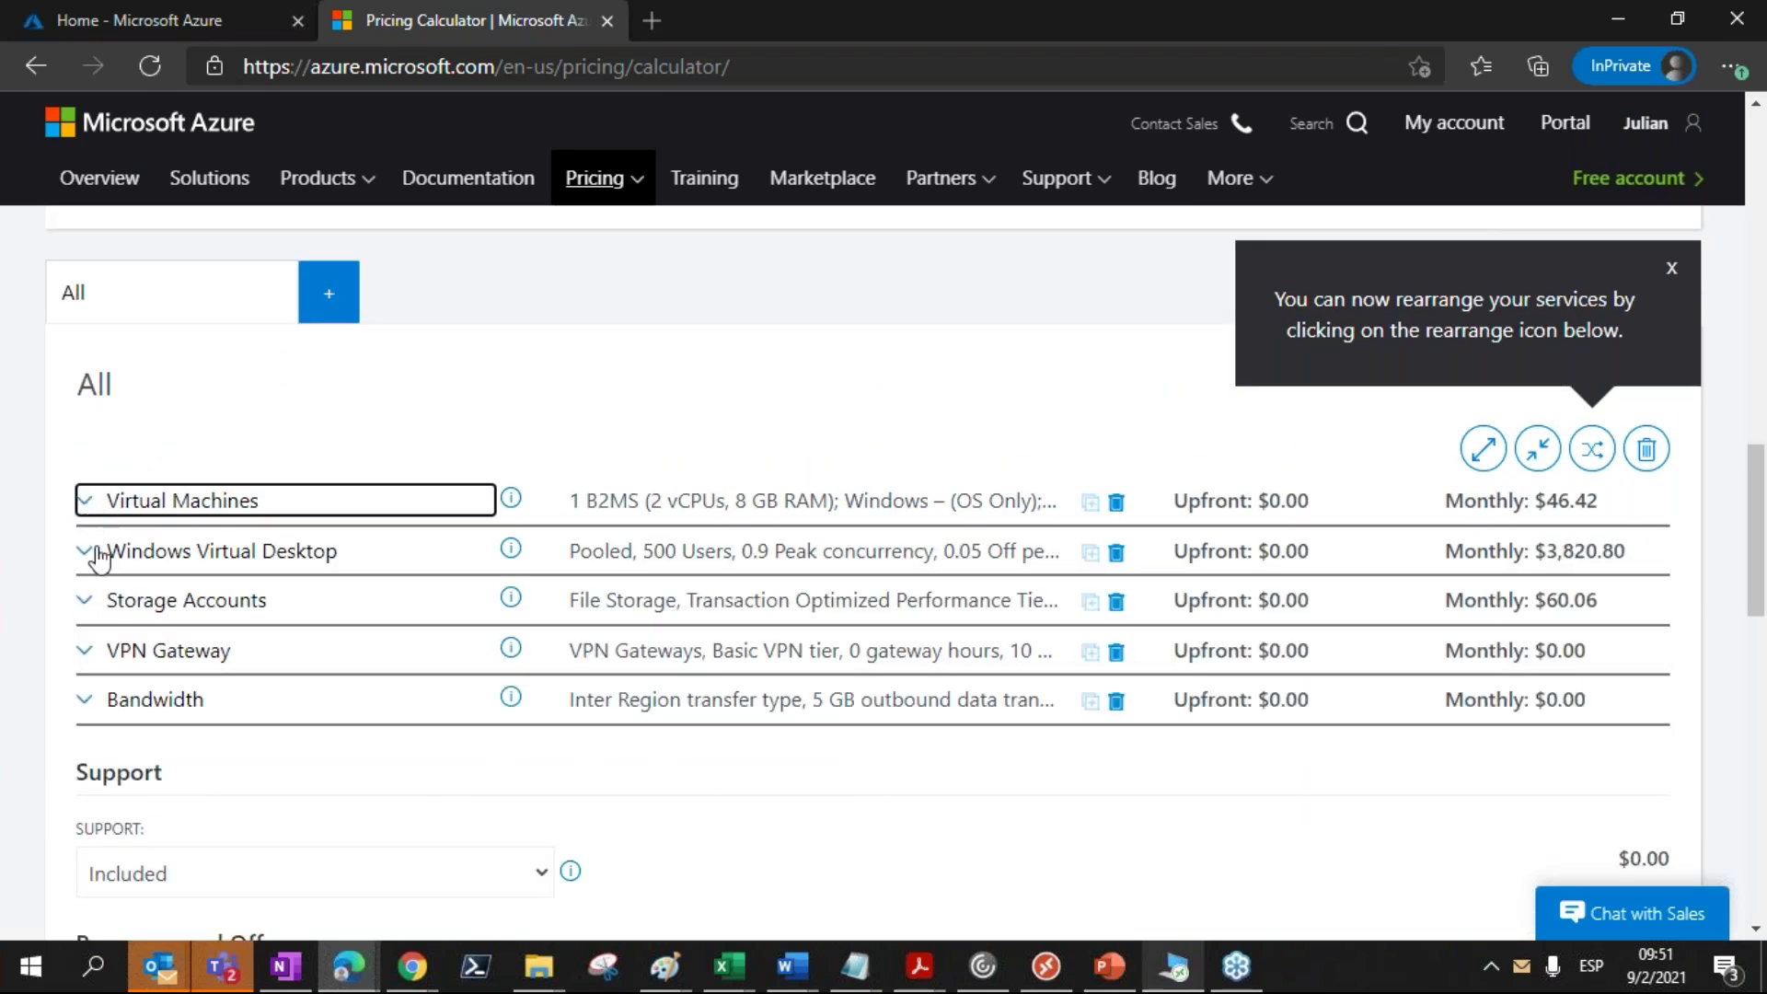
{"action": "left_click", "coordinate": [87, 552]}
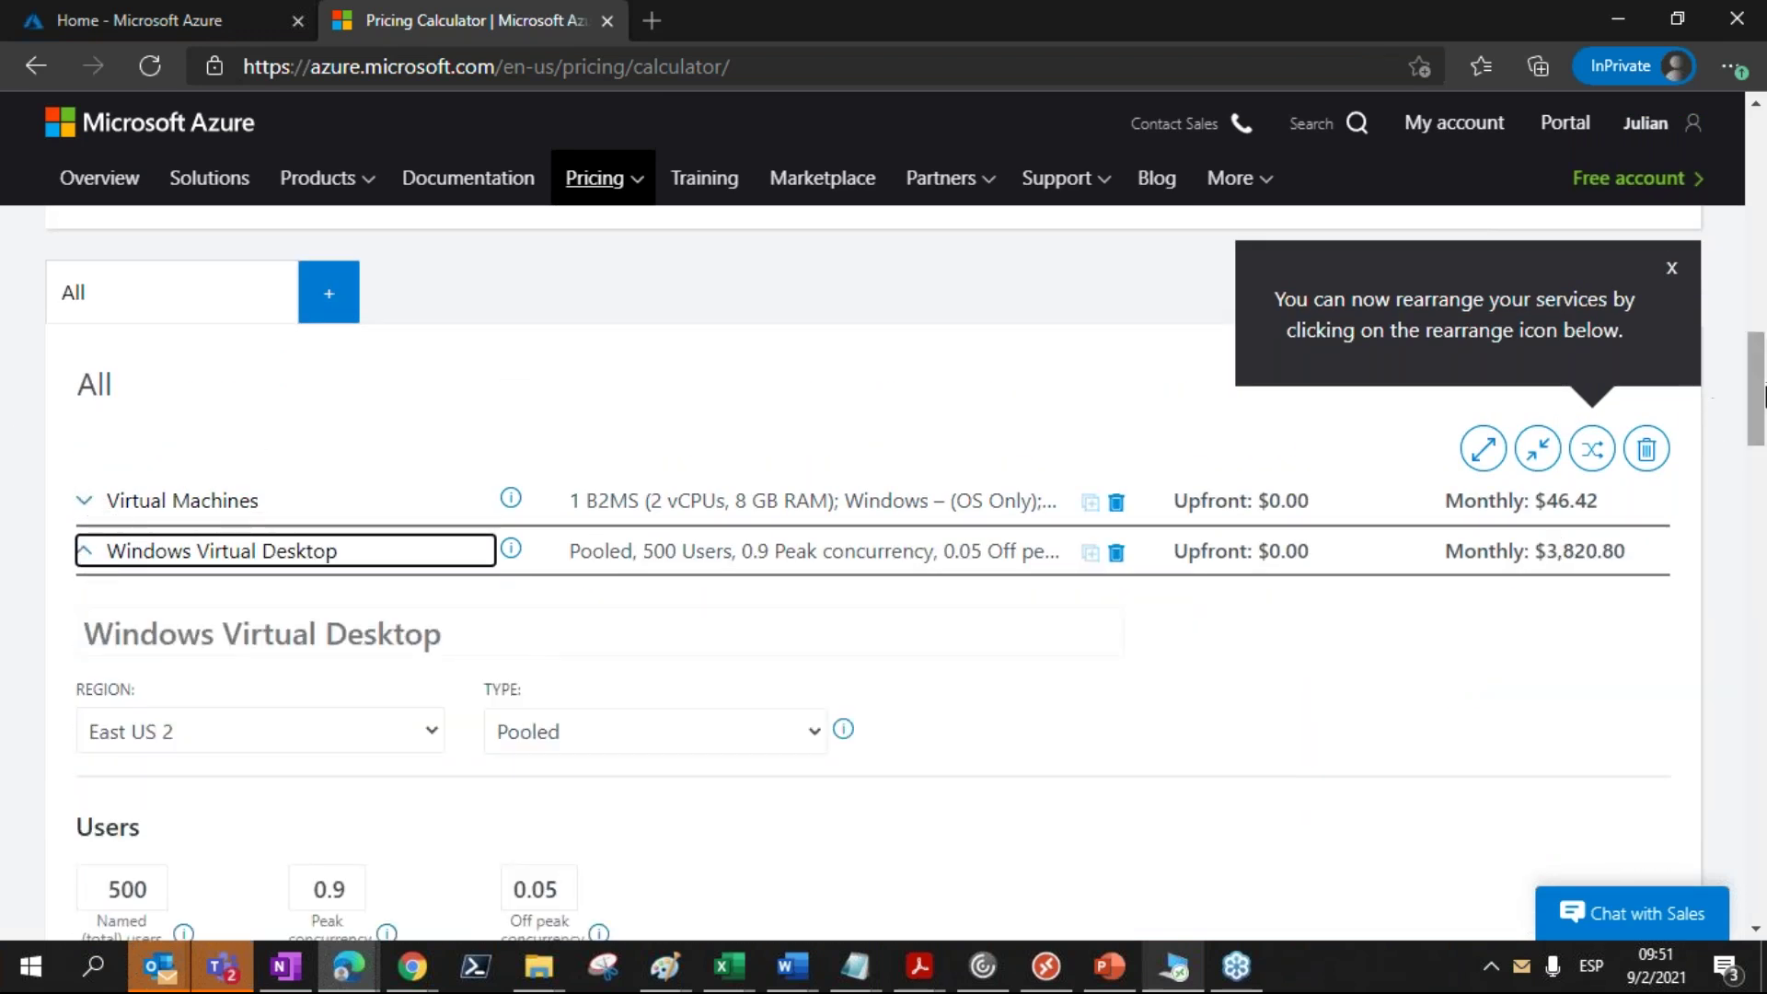
{"action": "scroll", "coordinate": [631, 497], "scroll_direction": "down", "scroll_amount": 3}
{"action": "left_click", "coordinate": [585, 427]}
{"action": "left_click", "coordinate": [584, 426]}
{"action": "key", "text": "Tab"}
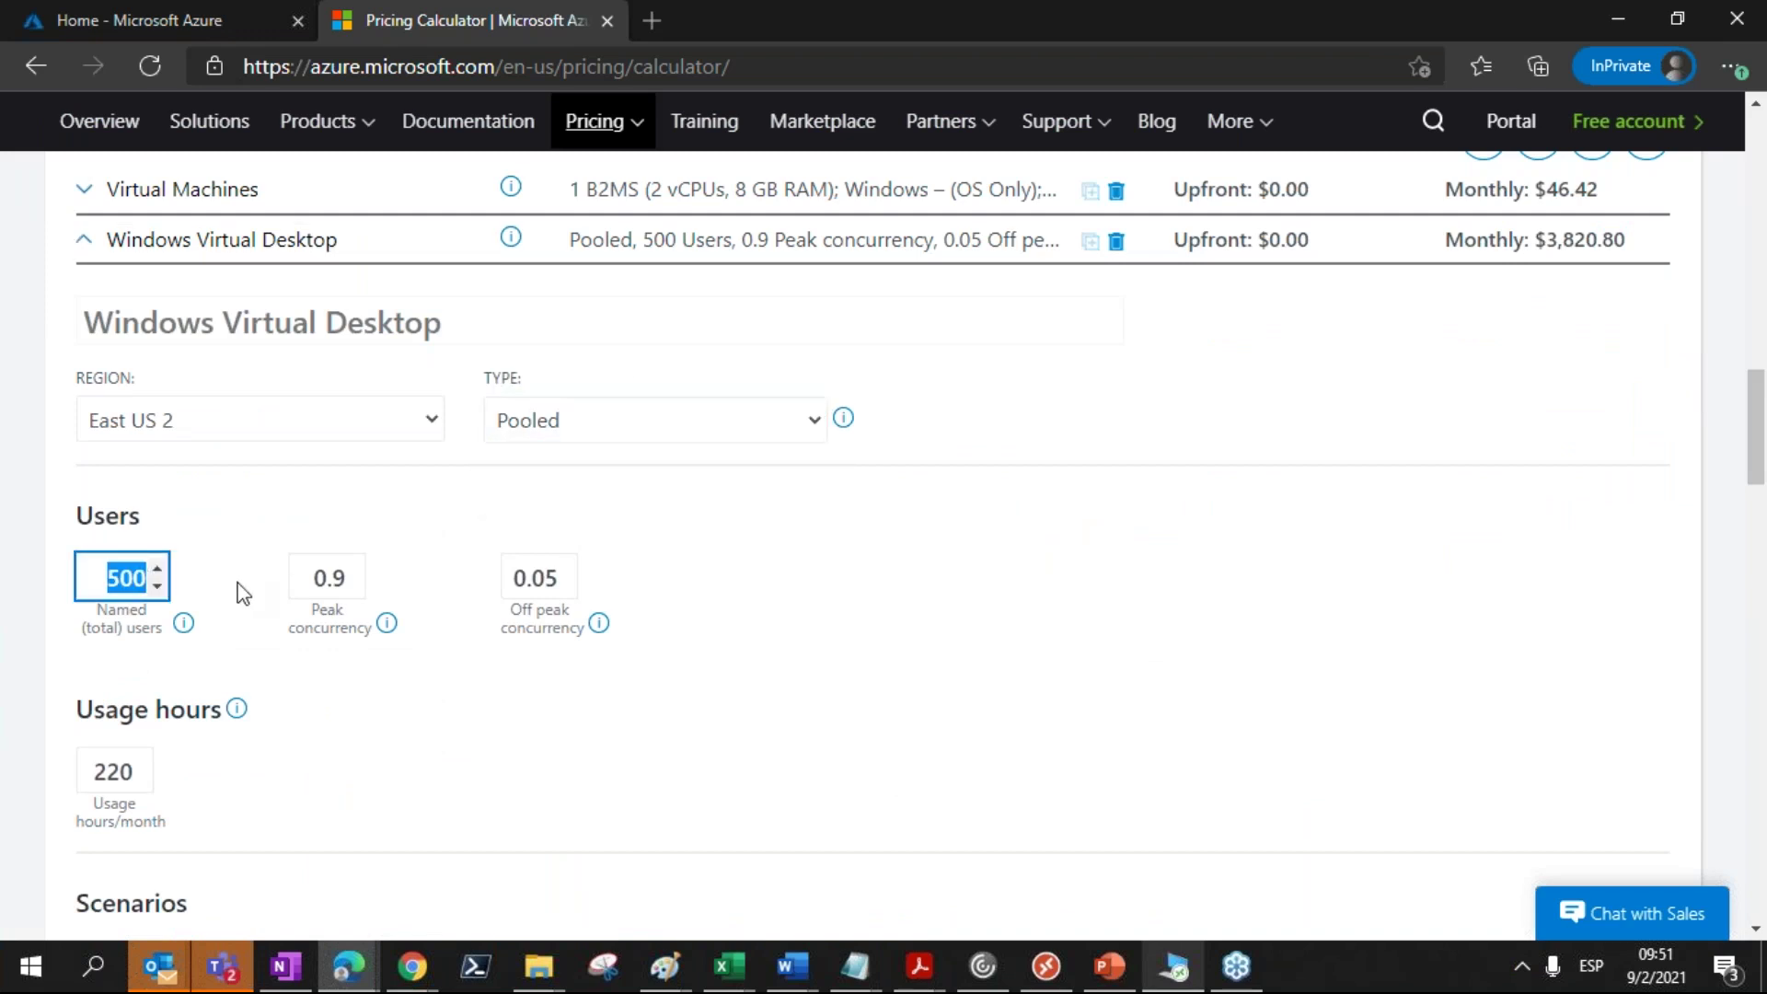
{"action": "type", "text": "100"}
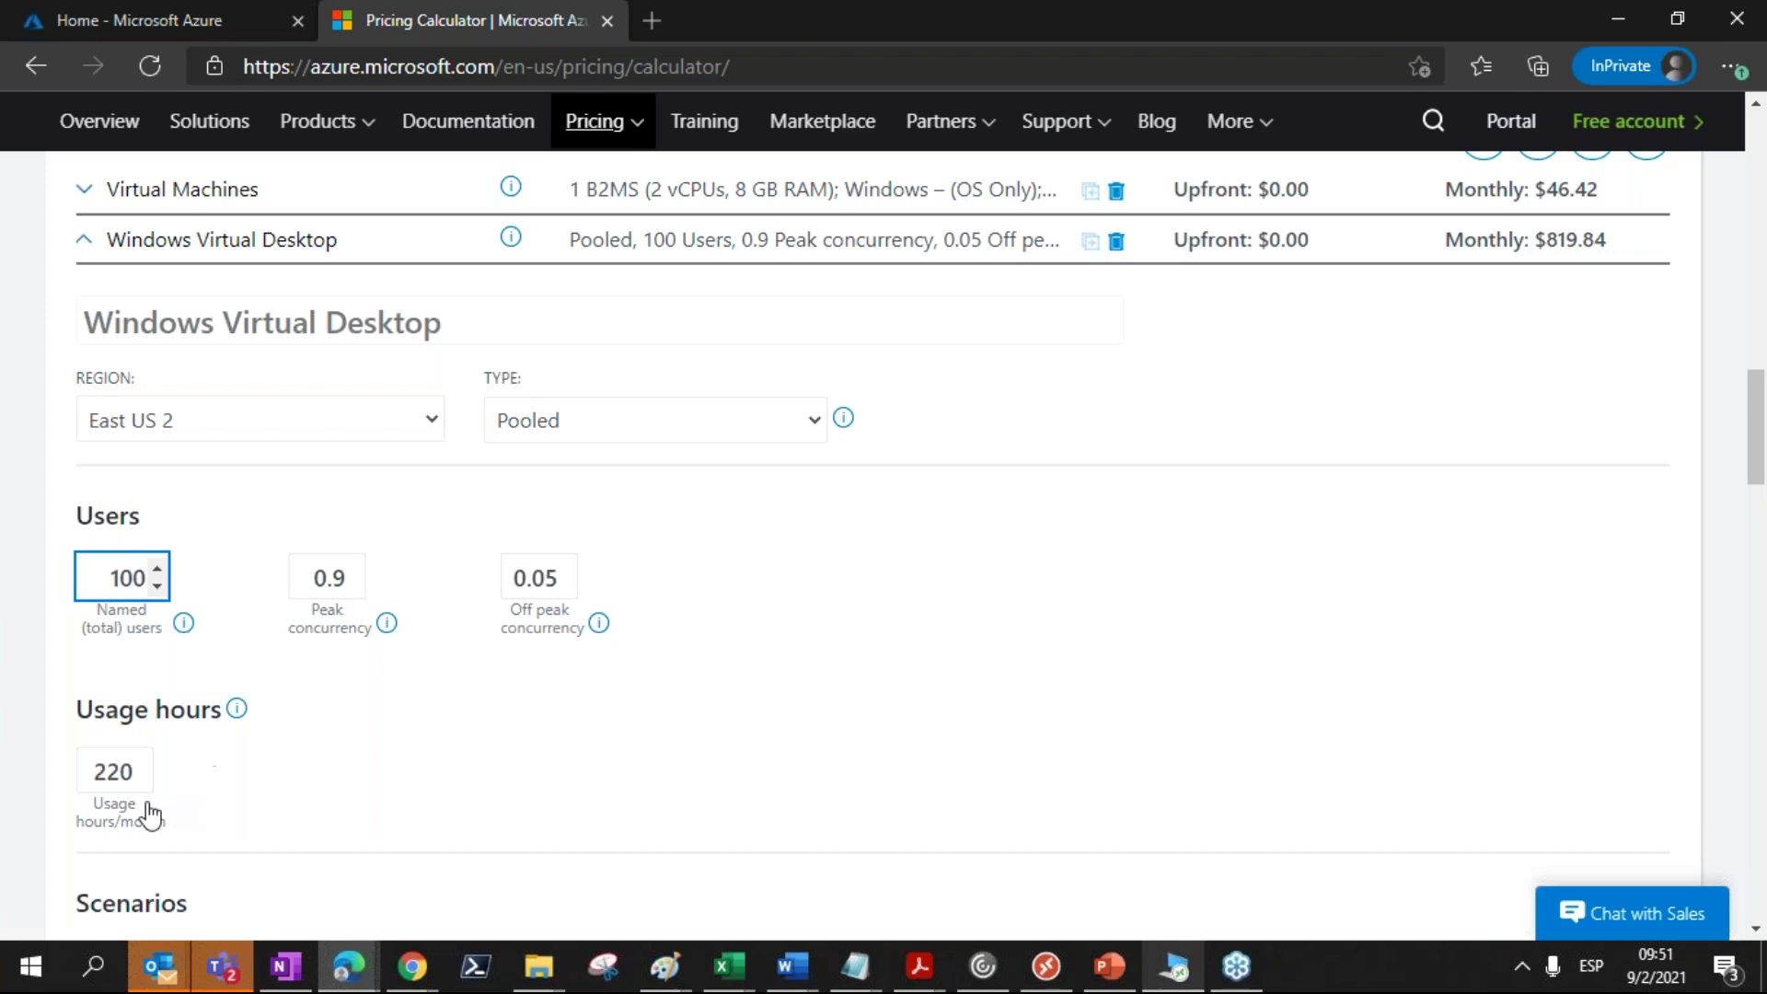
Step: Set the Windows Virtual Desktop usage hours per month to 240
{"action": "double_click", "coordinate": [103, 773]}
{"action": "type", "text": "2400"}
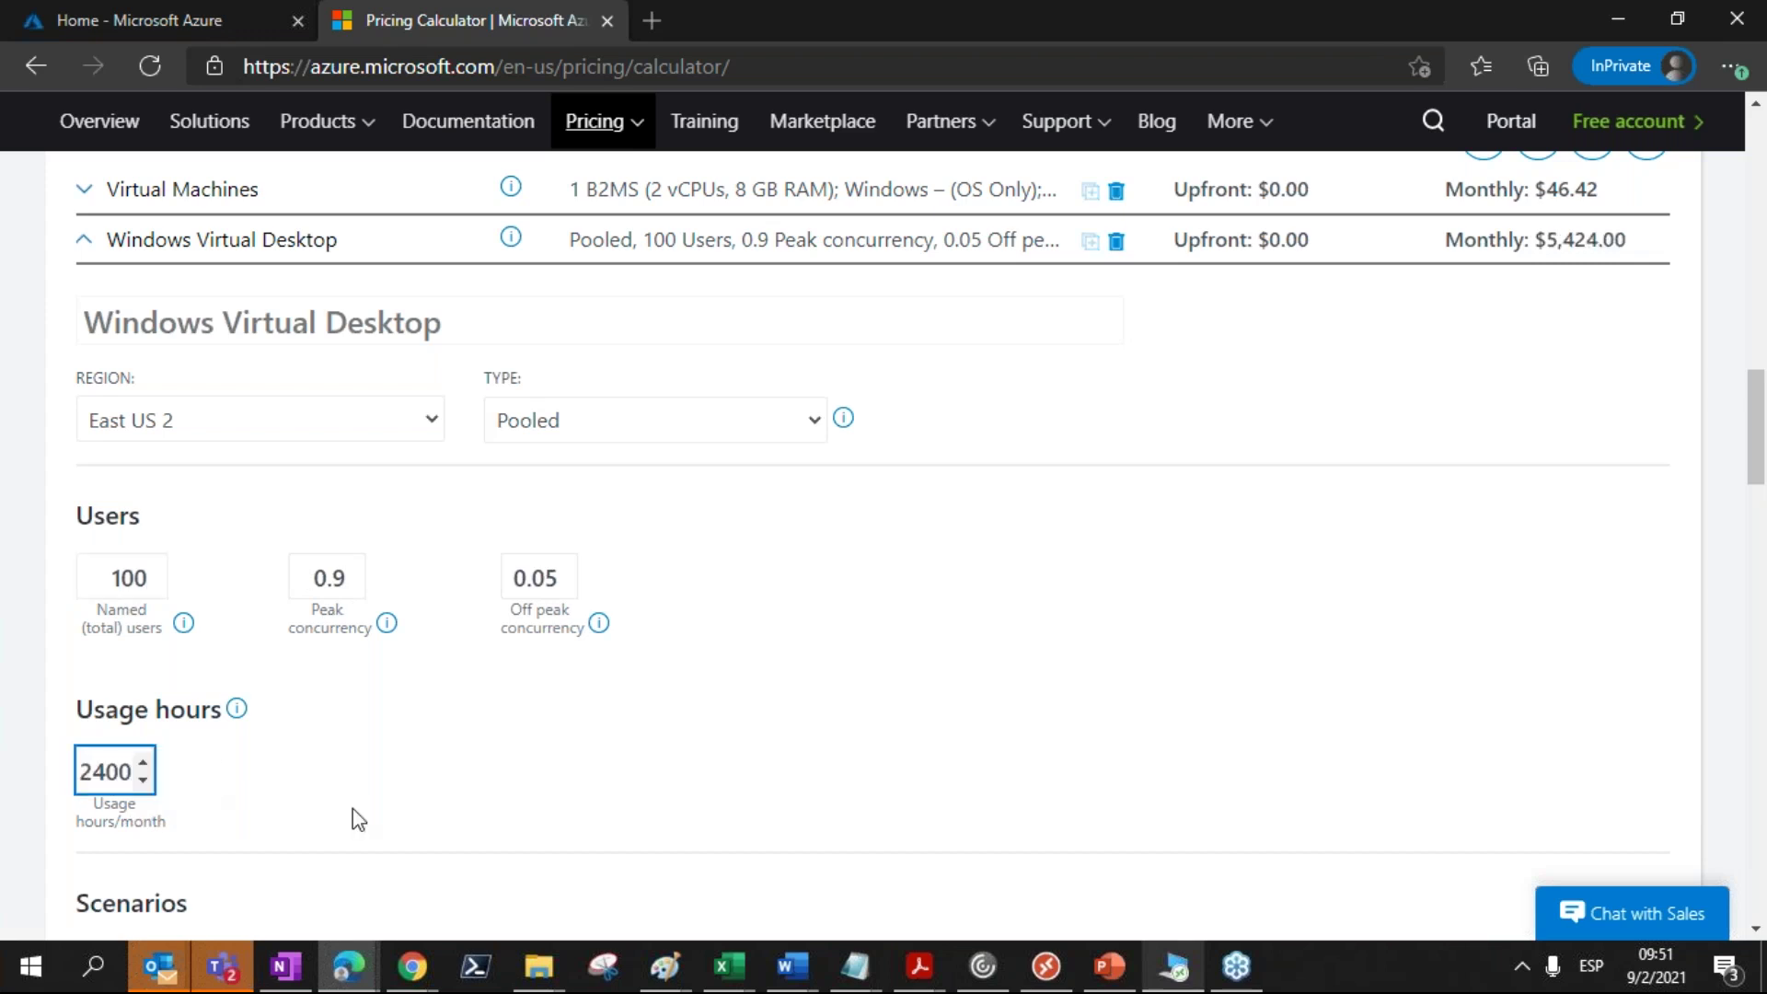
{"action": "key", "text": "BackSpace"}
{"action": "left_click", "coordinate": [982, 711]}
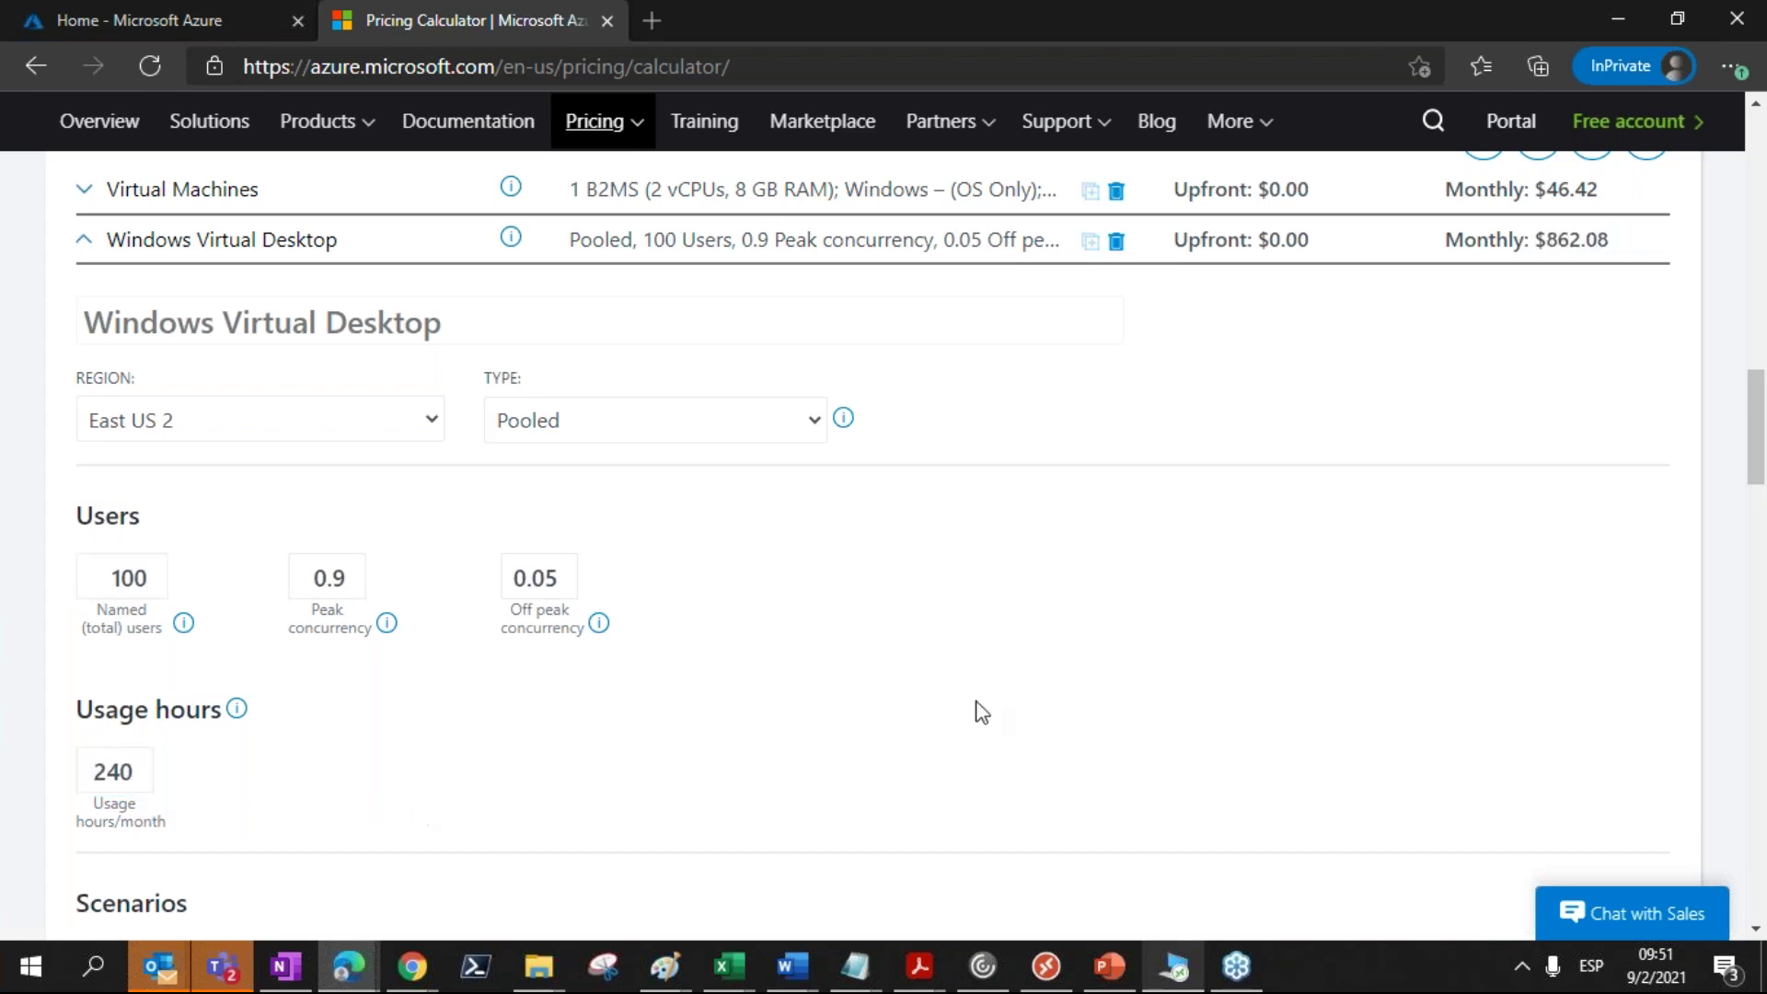
Step: Set the peak concurrency of the Windows Virtual Desktop users to 1
{"action": "double_click", "coordinate": [331, 578]}
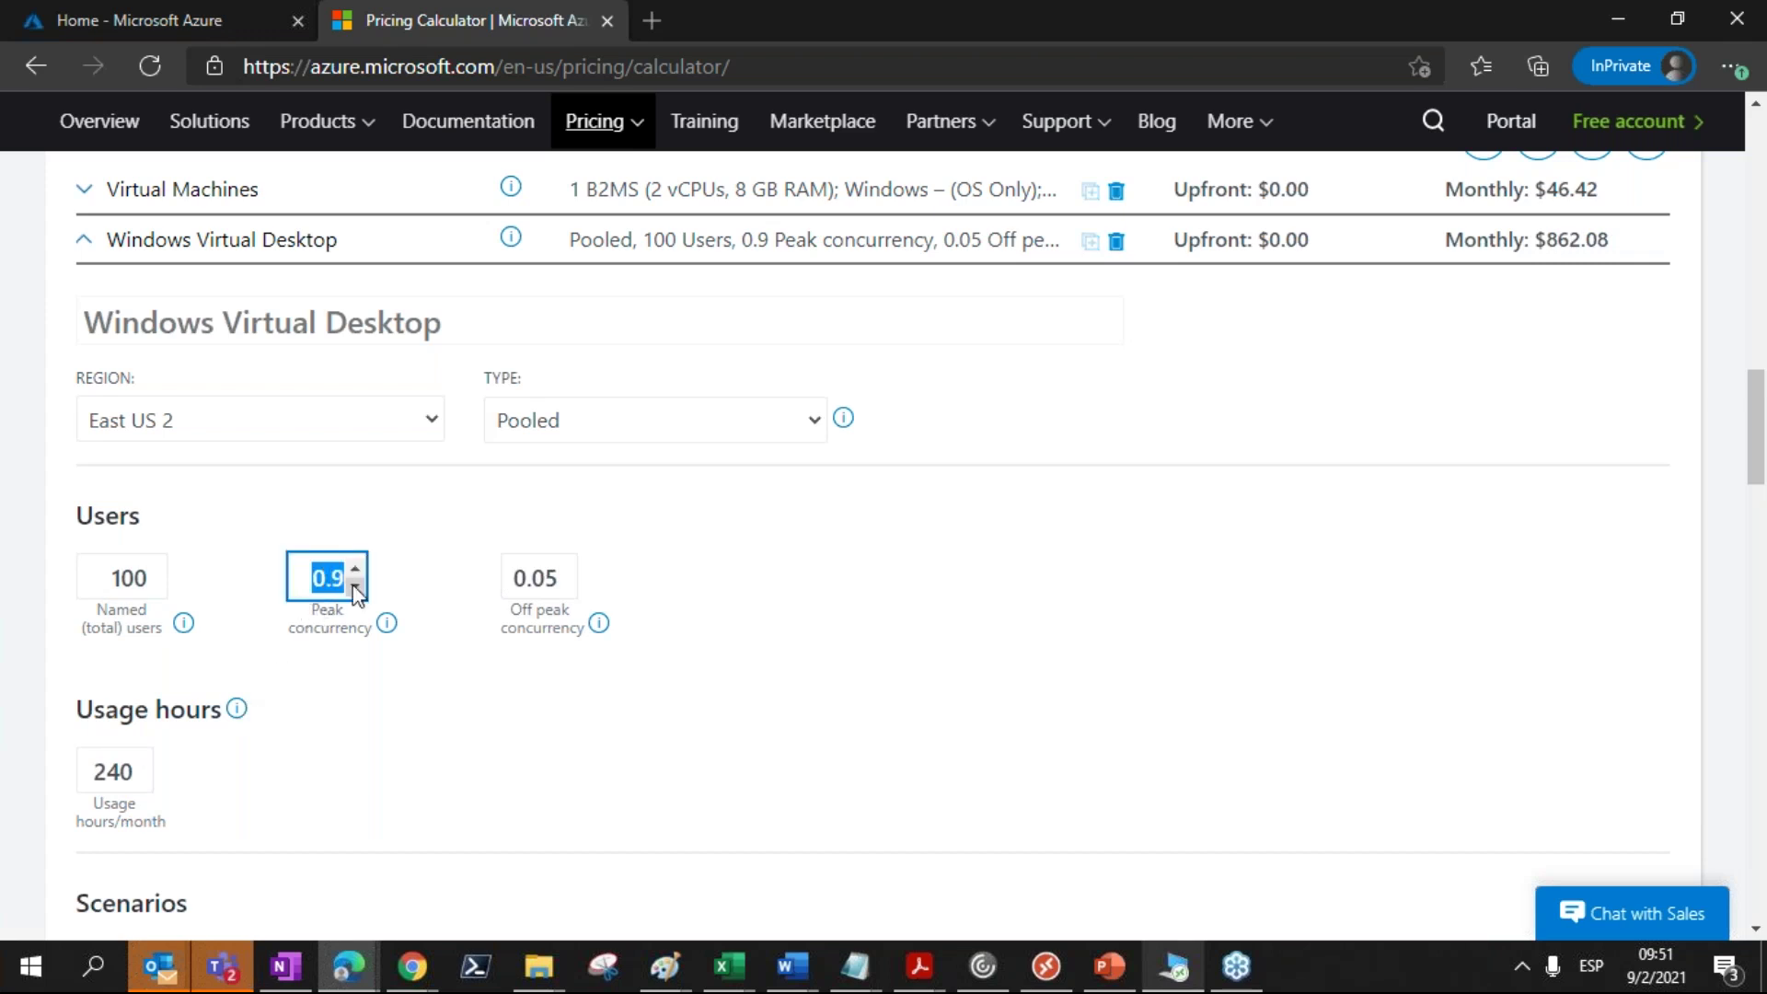
{"action": "left_click", "coordinate": [383, 722]}
{"action": "double_click", "coordinate": [343, 579]}
{"action": "type", "text": "1"}
{"action": "left_click", "coordinate": [467, 775]}
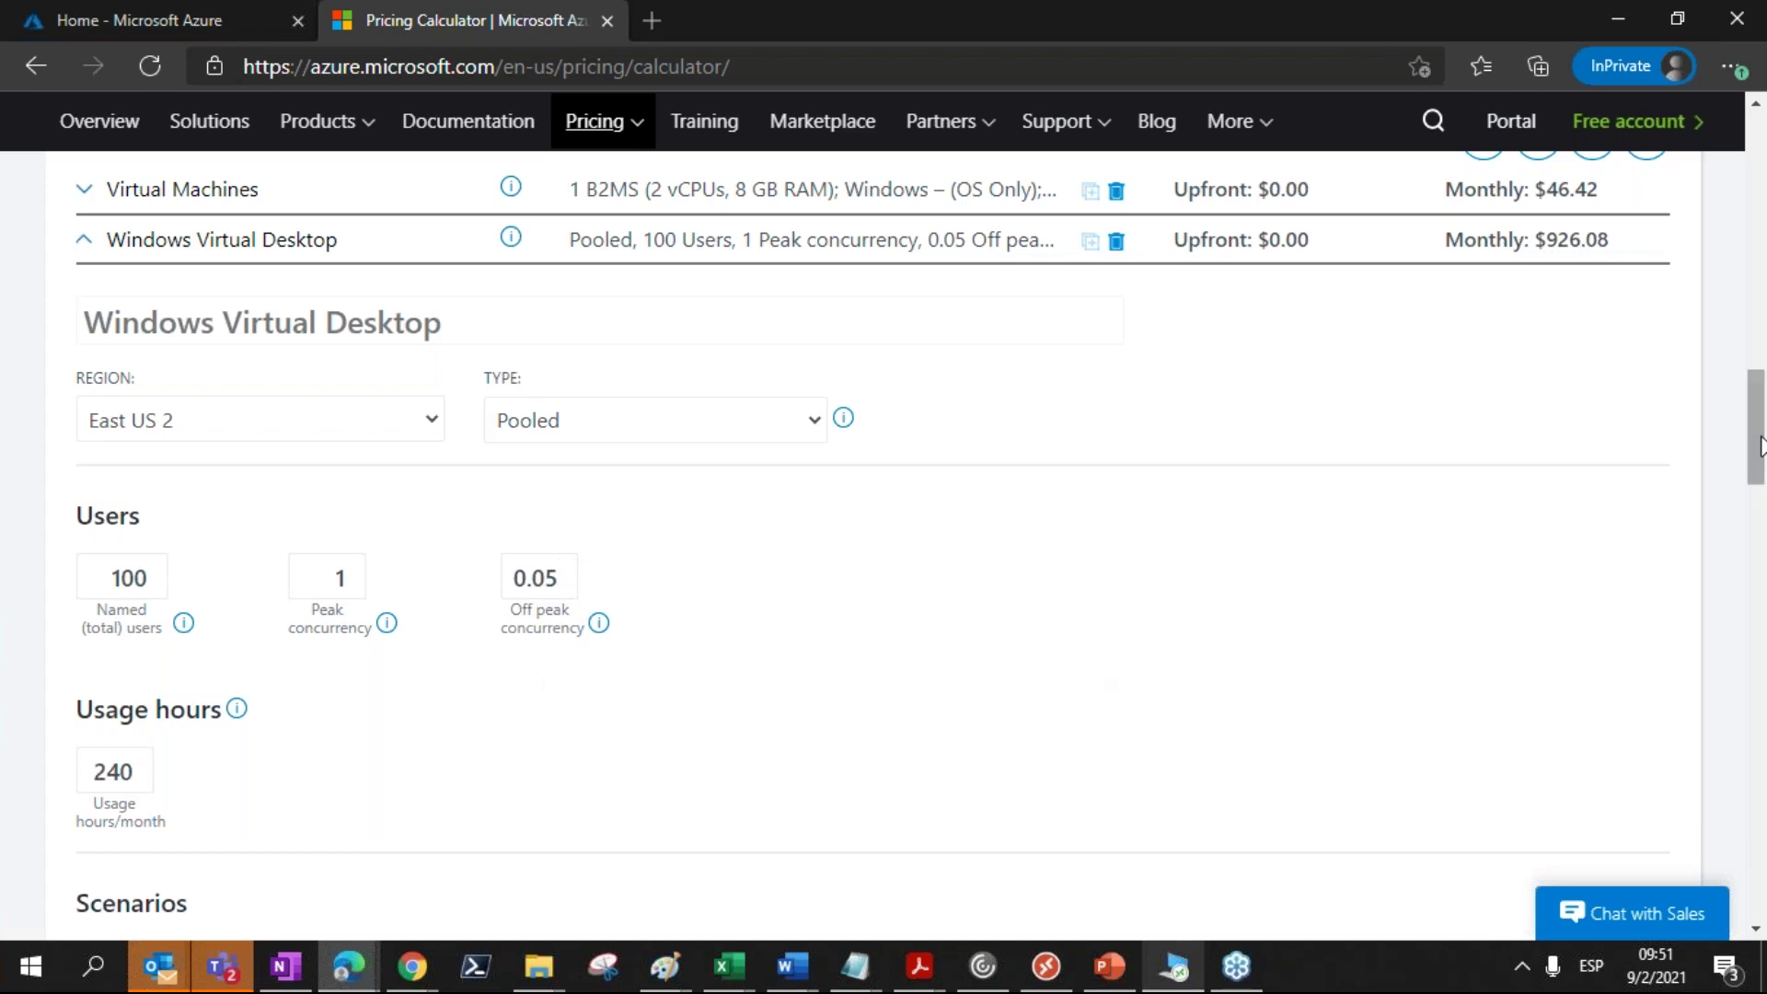
Step: Change the workload type of the multi-session scenario to Medium
{"action": "scroll", "coordinate": [1760, 446], "scroll_direction": "down", "scroll_amount": 6}
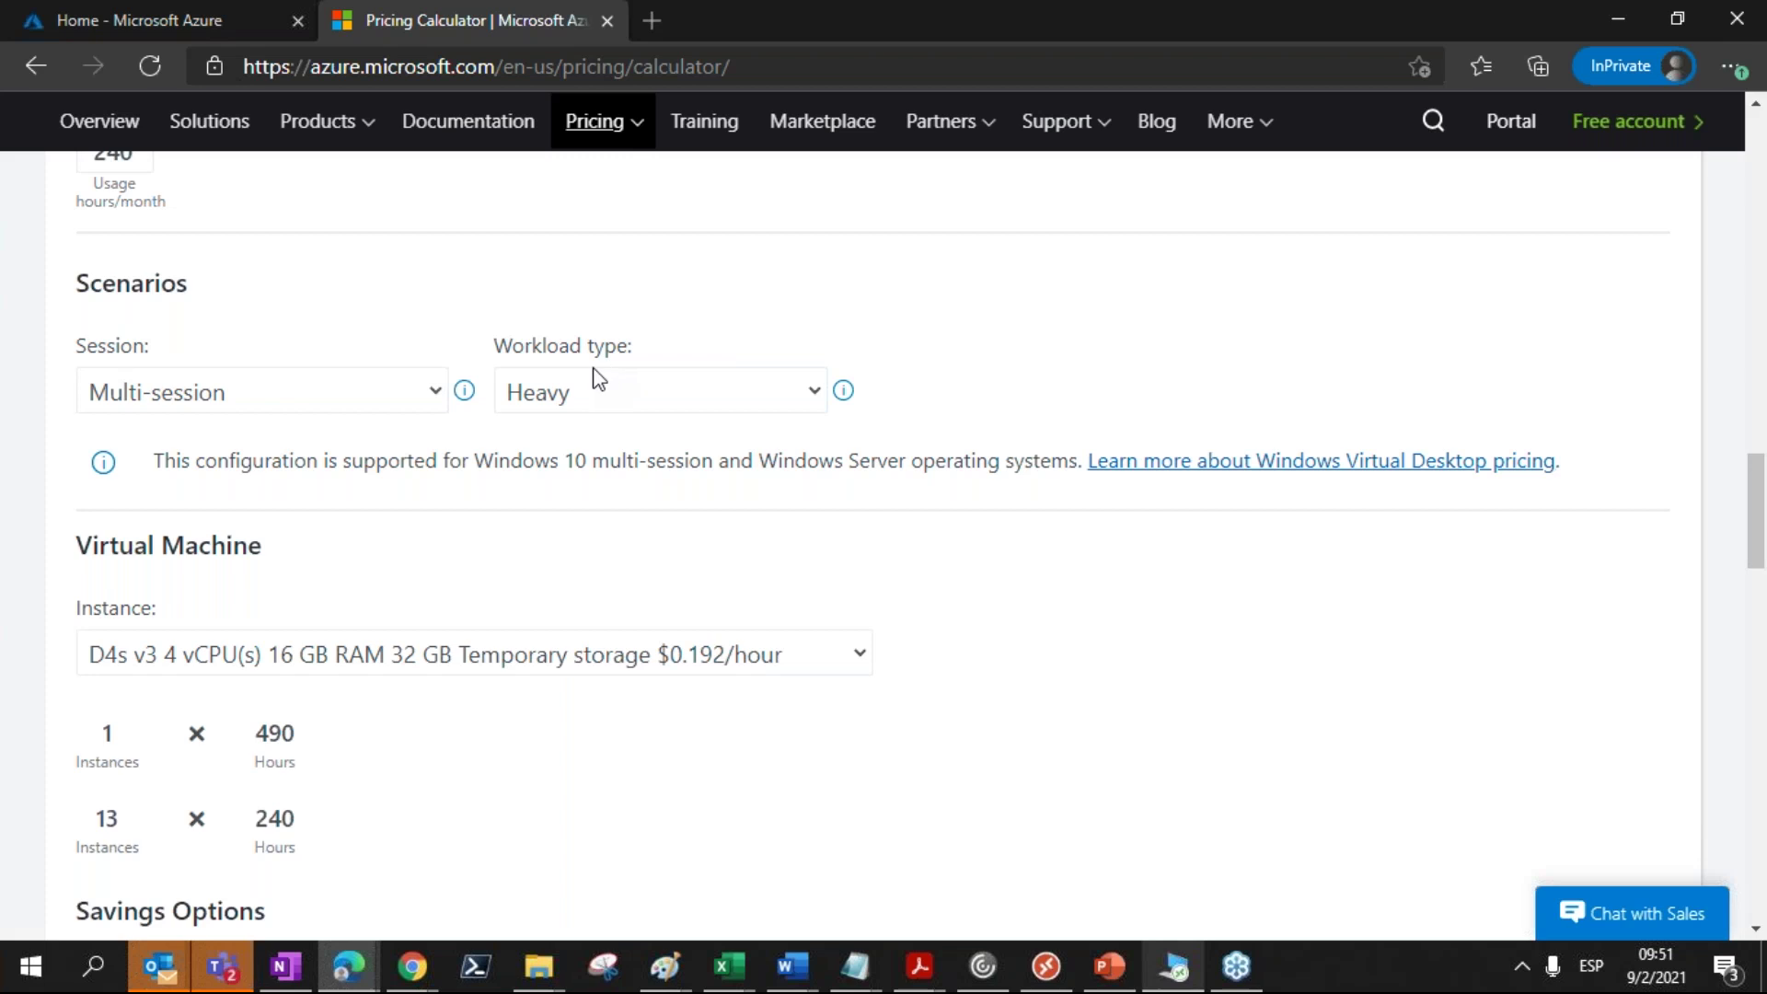
{"action": "left_click", "coordinate": [615, 377]}
{"action": "left_click", "coordinate": [604, 460]}
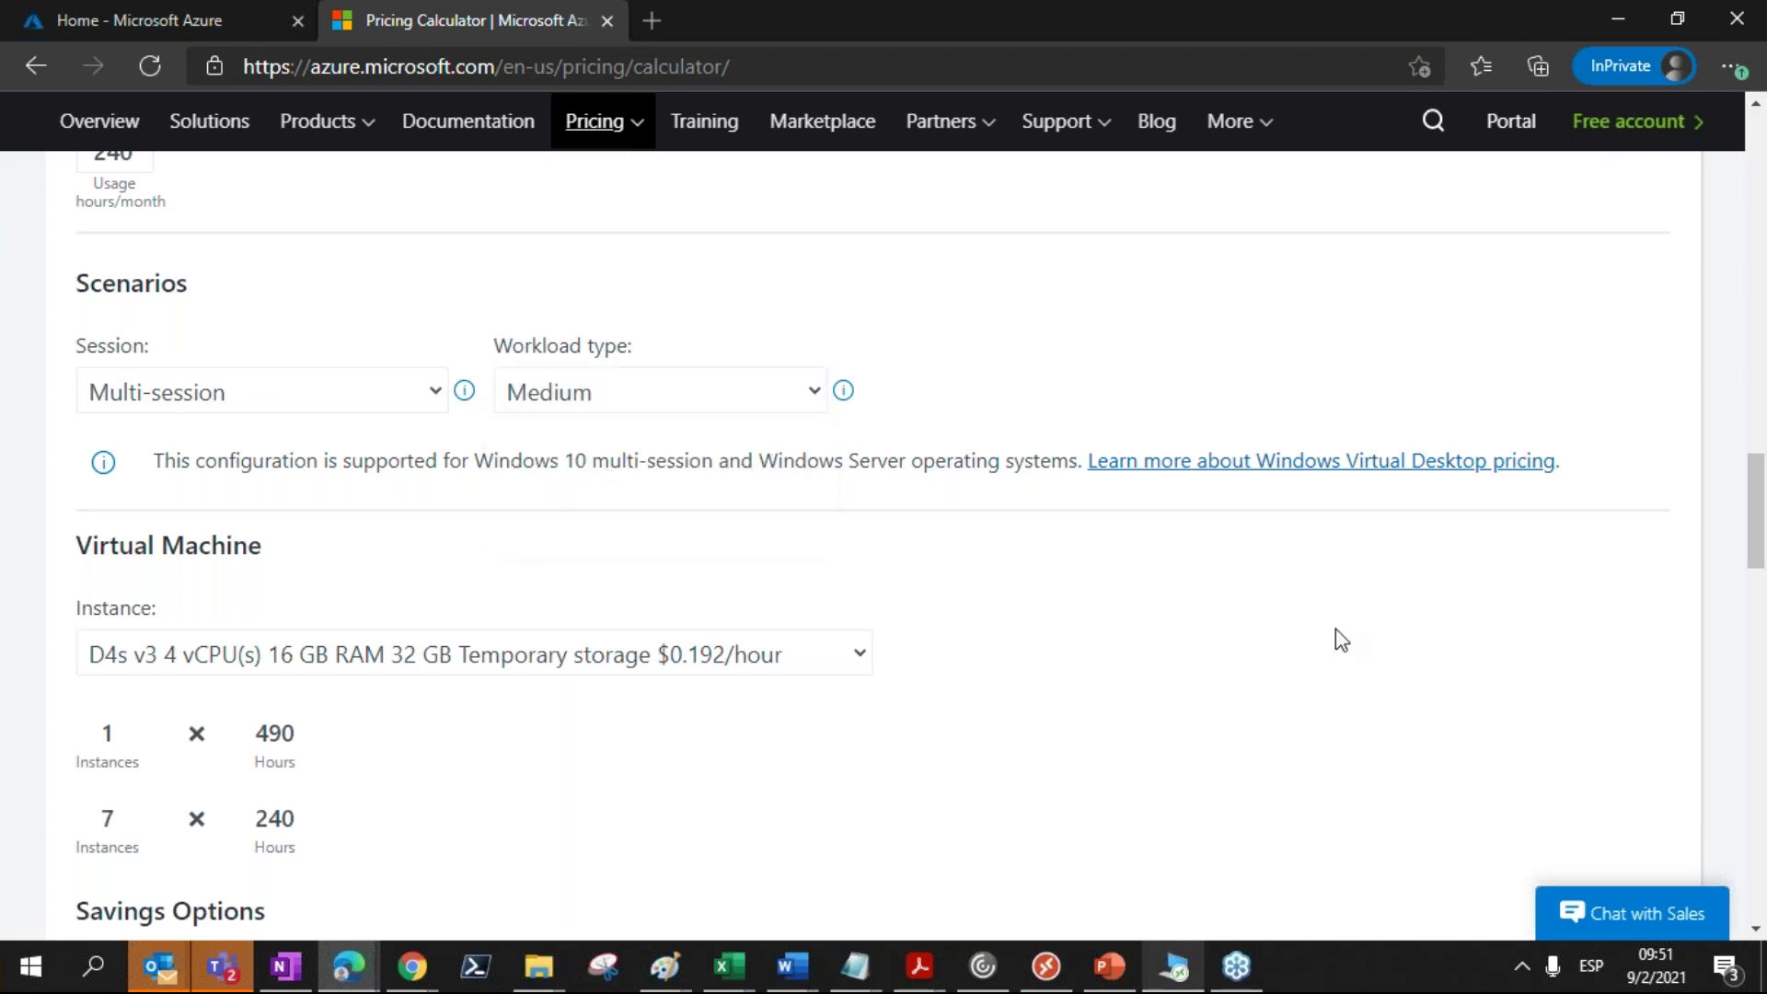
Step: Review the Windows Virtual Desktop estimate's instance choices, savings options and managed OS disk costs
{"action": "mouse_move", "coordinate": [1758, 557]}
{"action": "left_mouse_down"}
{"action": "mouse_move", "coordinate": [1758, 452]}
{"action": "mouse_move", "coordinate": [1758, 614]}
{"action": "mouse_move", "coordinate": [1757, 587]}
{"action": "left_mouse_up"}
{"action": "left_click", "coordinate": [411, 449]}
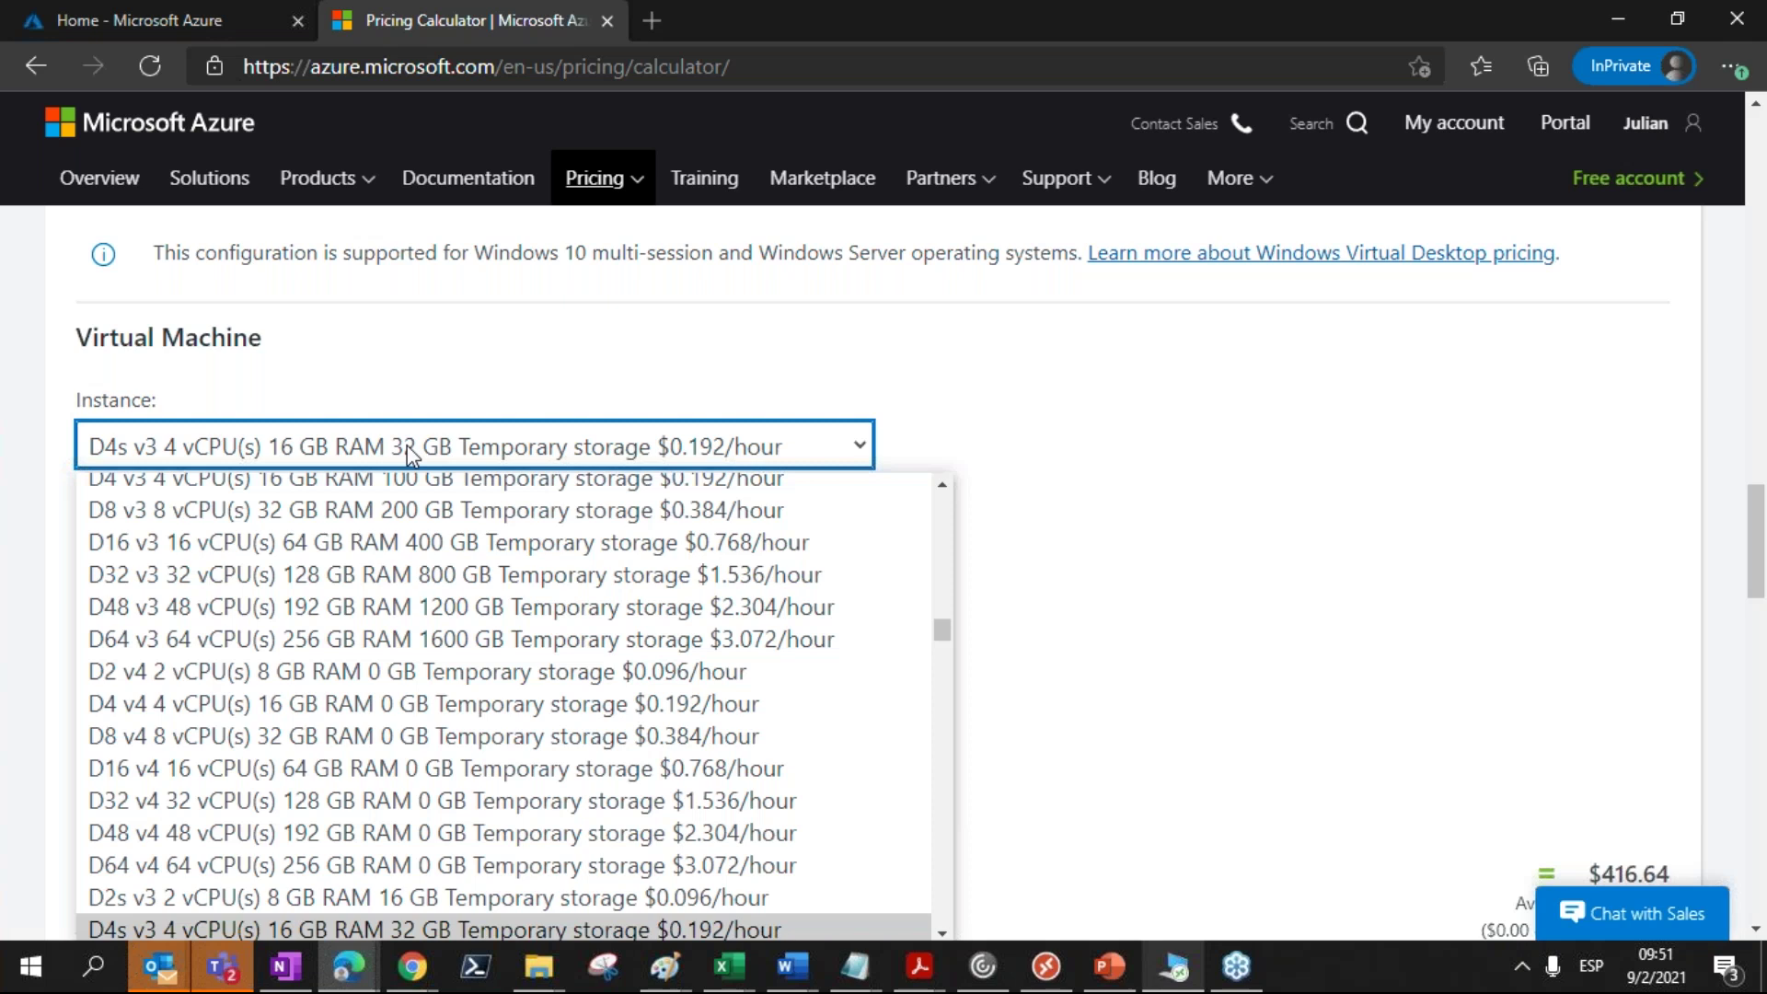
{"action": "left_click", "coordinate": [1151, 418]}
{"action": "left_click_drag", "start_coordinate": [1758, 547], "coordinate": [1760, 612]}
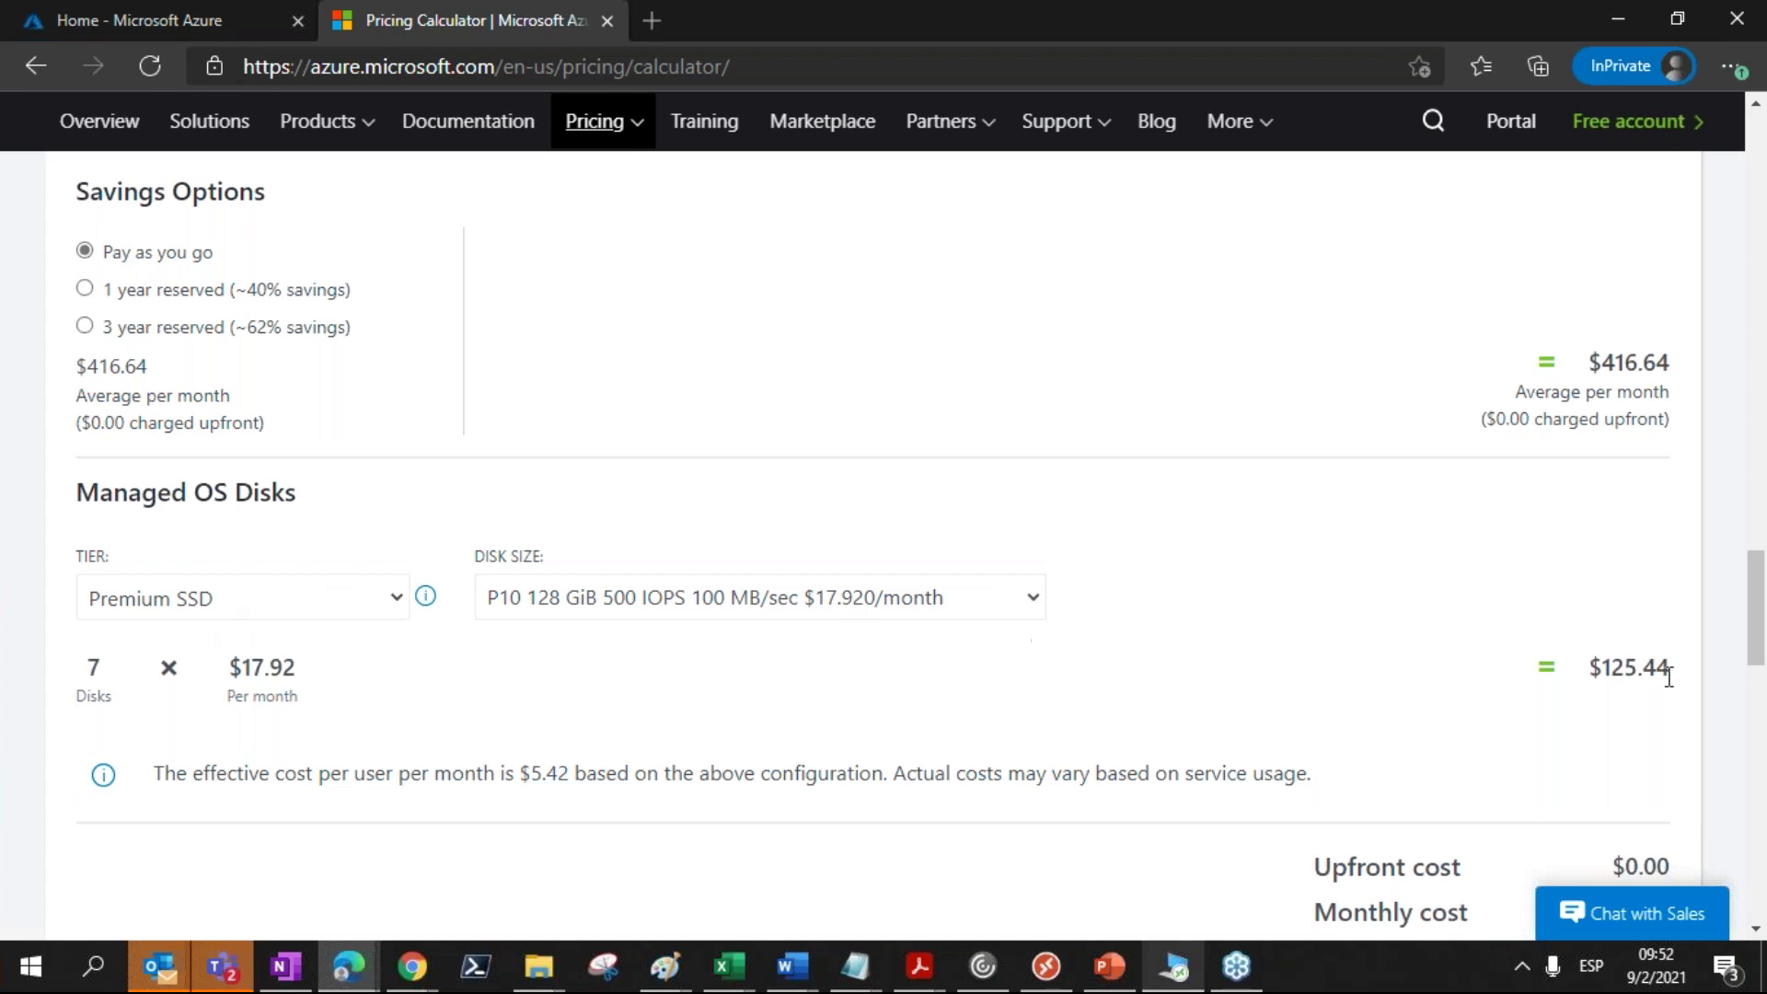
{"action": "left_click_drag", "start_coordinate": [1761, 616], "coordinate": [1764, 505]}
{"action": "scroll", "coordinate": [1207, 303], "scroll_direction": "up", "scroll_amount": 2}
{"action": "scroll", "coordinate": [203, 368], "scroll_direction": "down", "scroll_amount": 7}
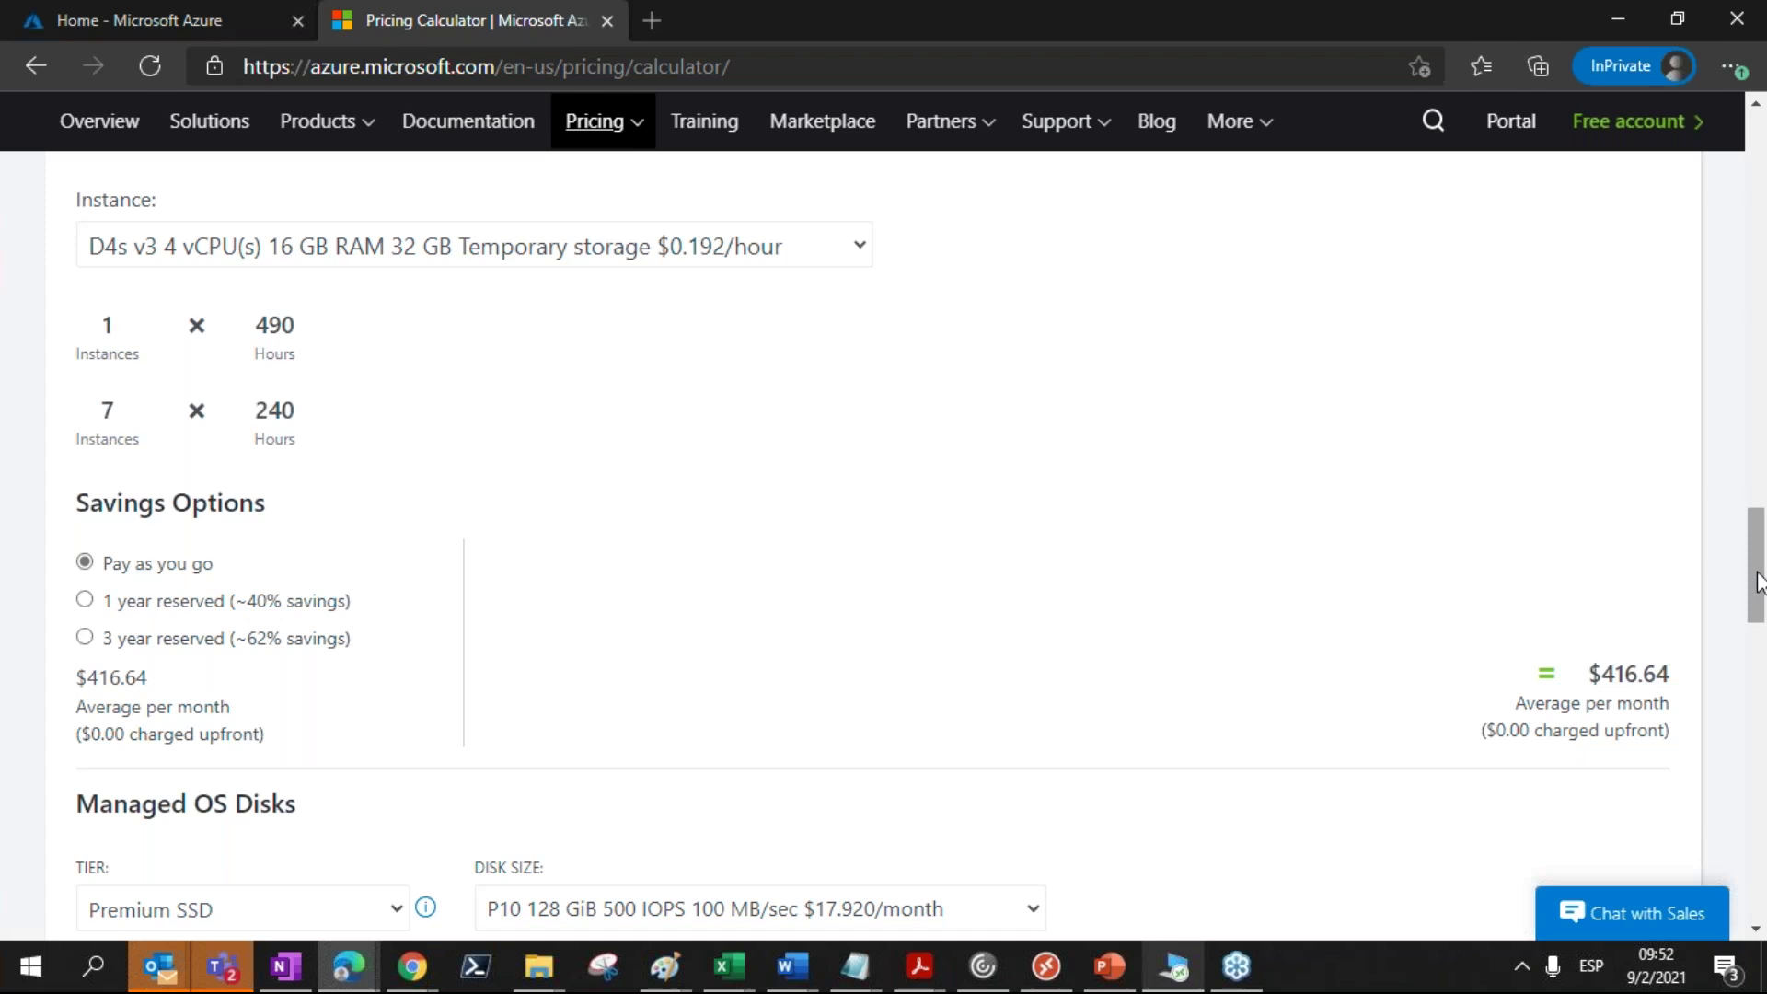
Step: Set the Windows Virtual Desktop named users to 150
{"action": "left_click_drag", "start_coordinate": [1758, 580], "coordinate": [1760, 476]}
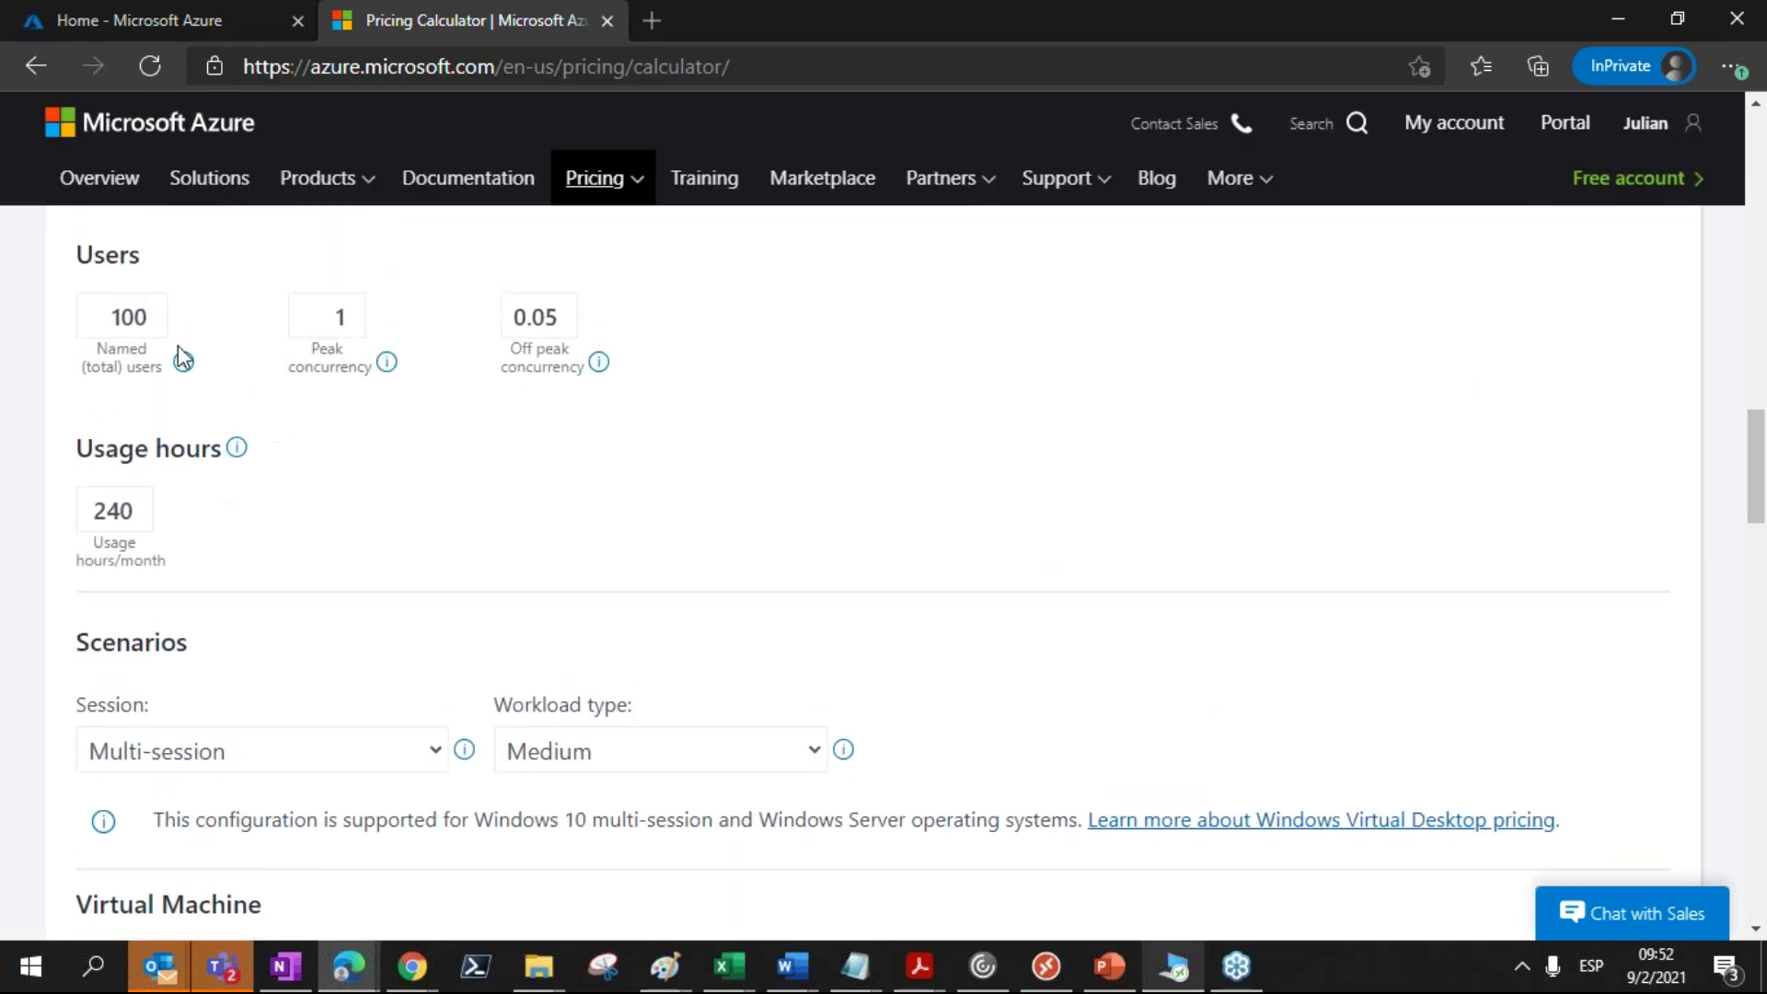
{"action": "left_click_drag", "start_coordinate": [1758, 451], "coordinate": [1761, 394]}
{"action": "double_click", "coordinate": [113, 650]}
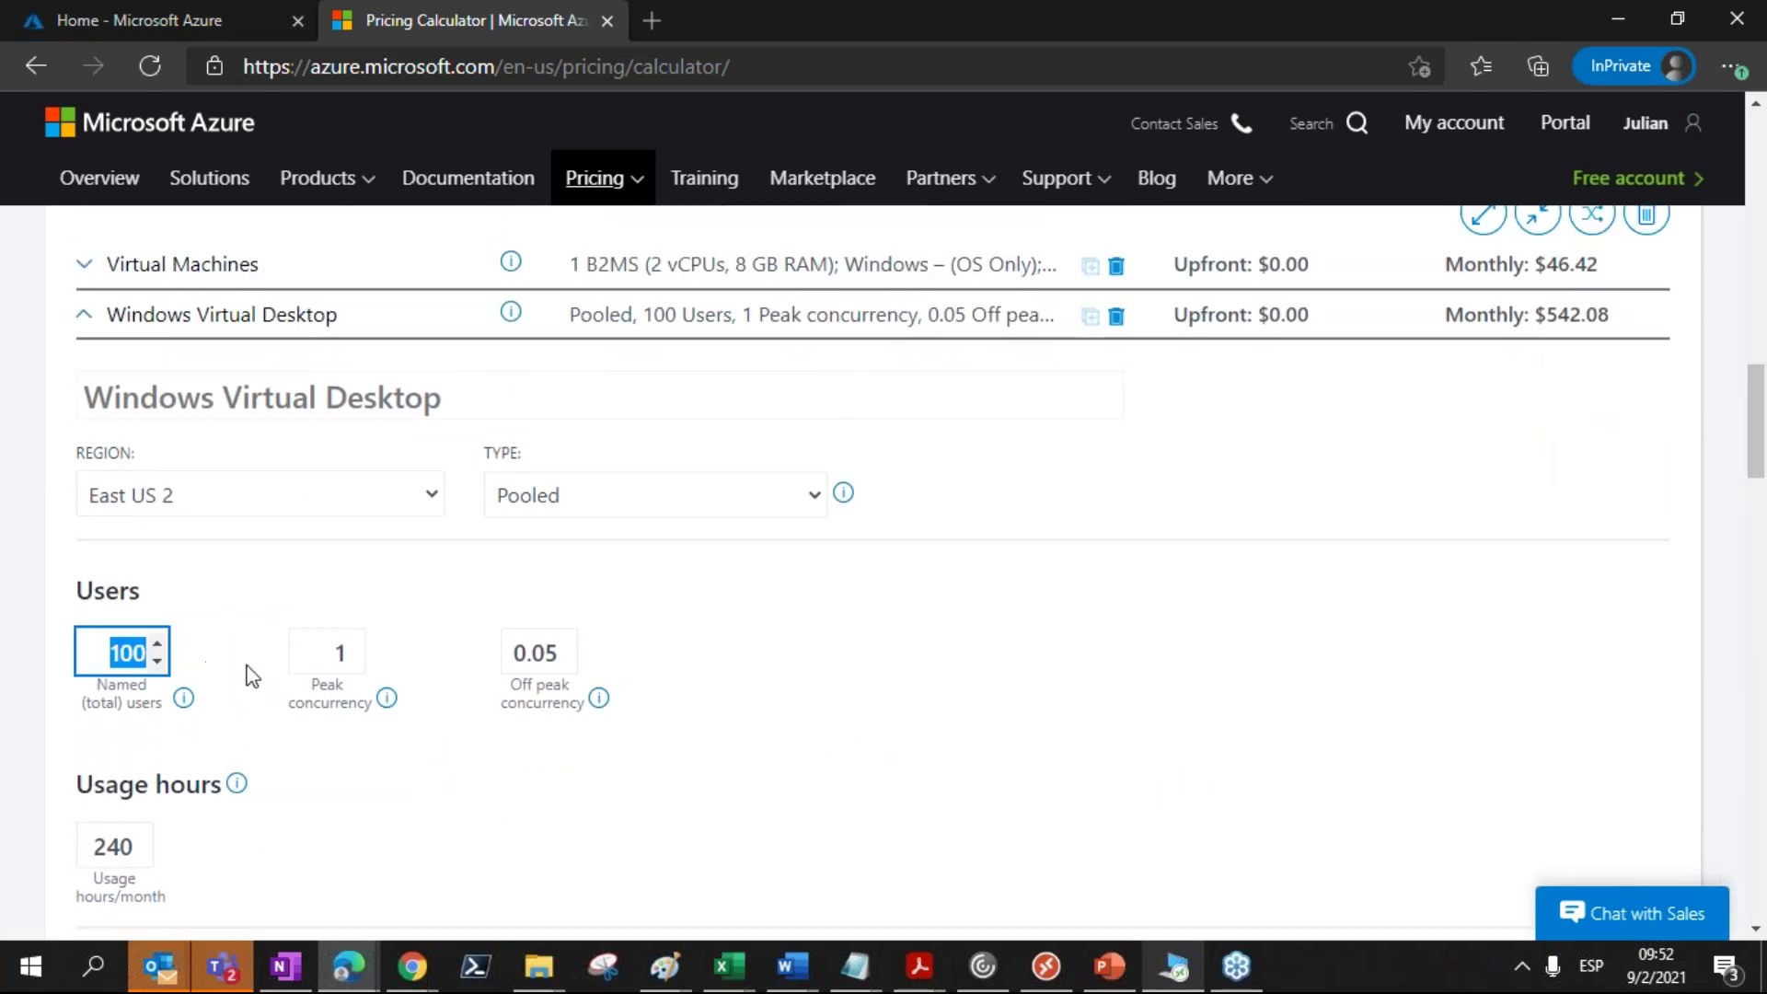
{"action": "type", "text": "150"}
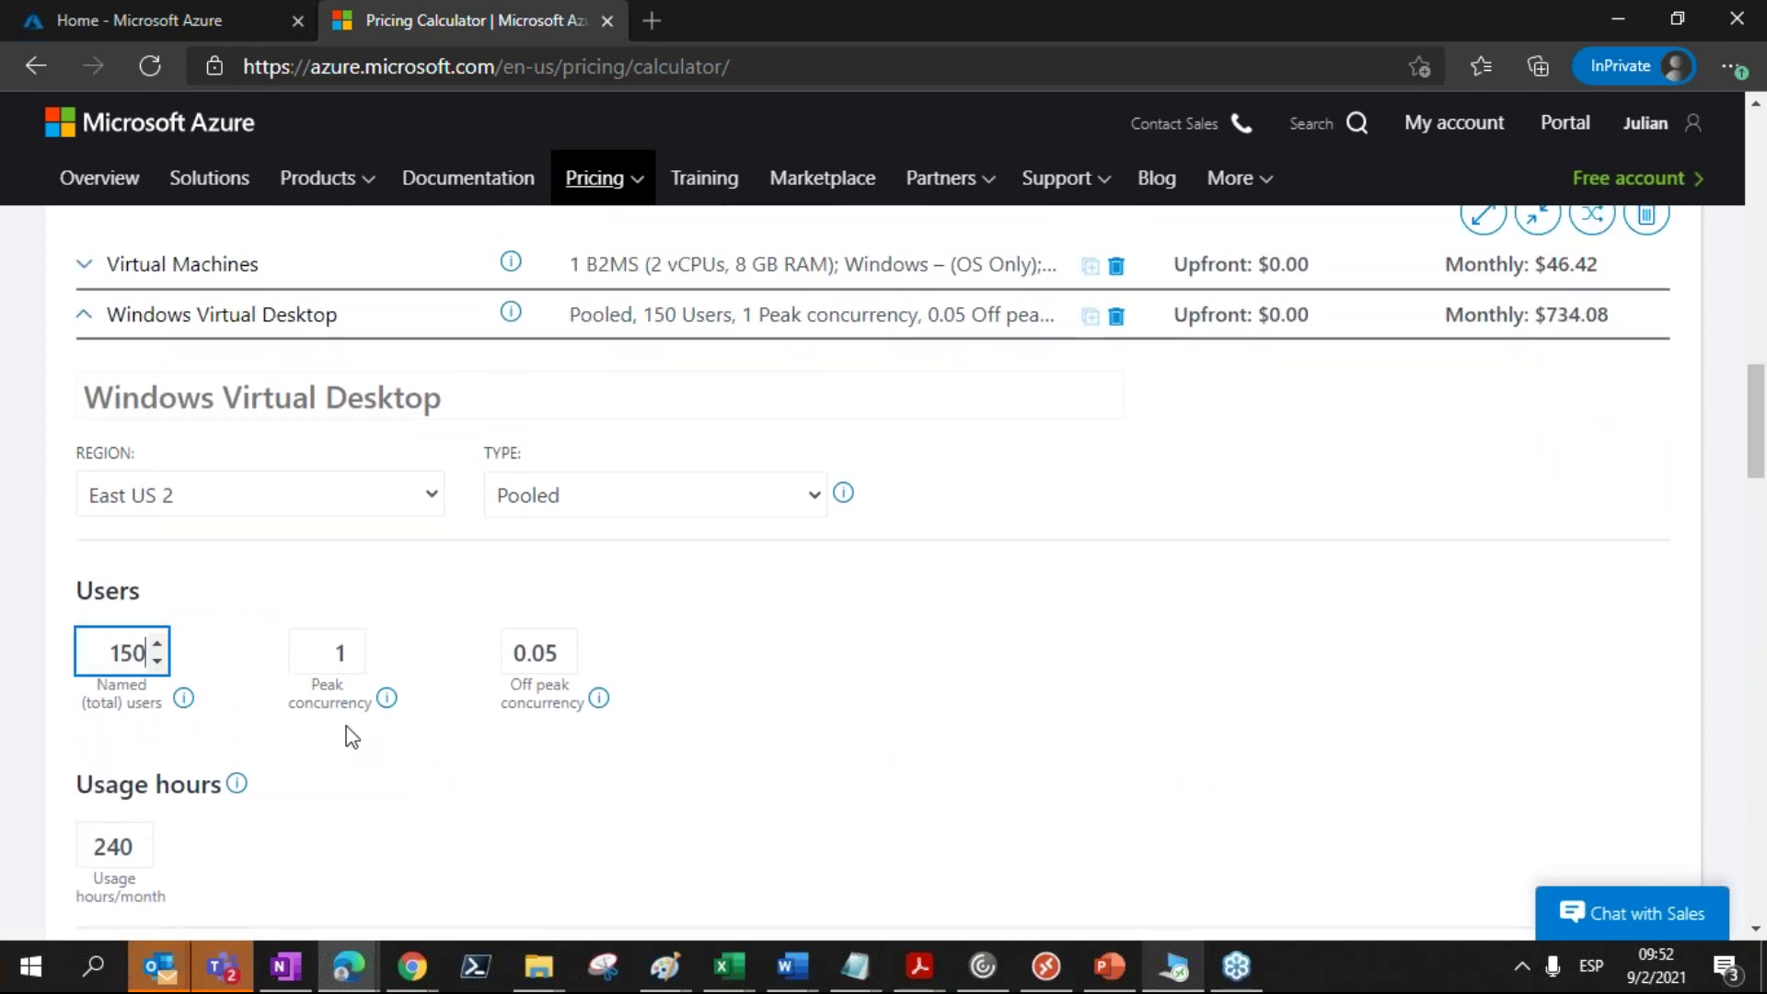
{"action": "left_click", "coordinate": [1316, 741]}
Step: Collapse the Windows Virtual Desktop estimate and expand Storage Accounts down to its data storage settings
{"action": "left_click", "coordinate": [86, 317]}
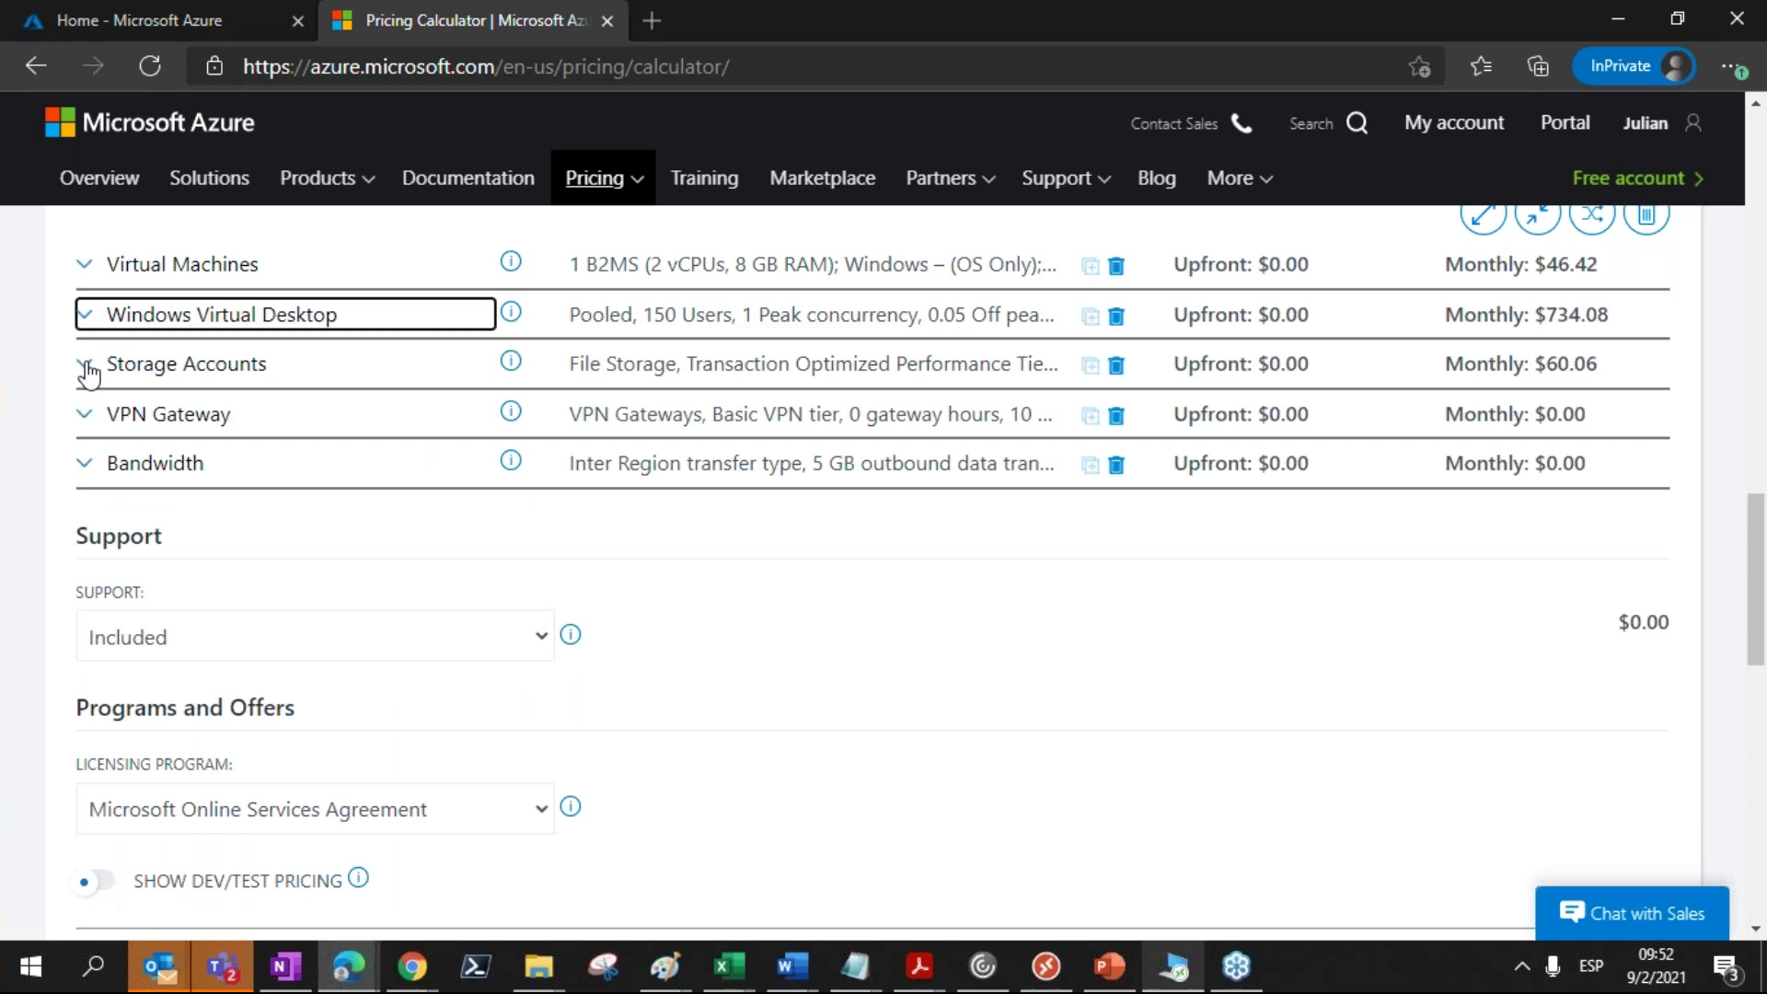
{"action": "left_click", "coordinate": [86, 365]}
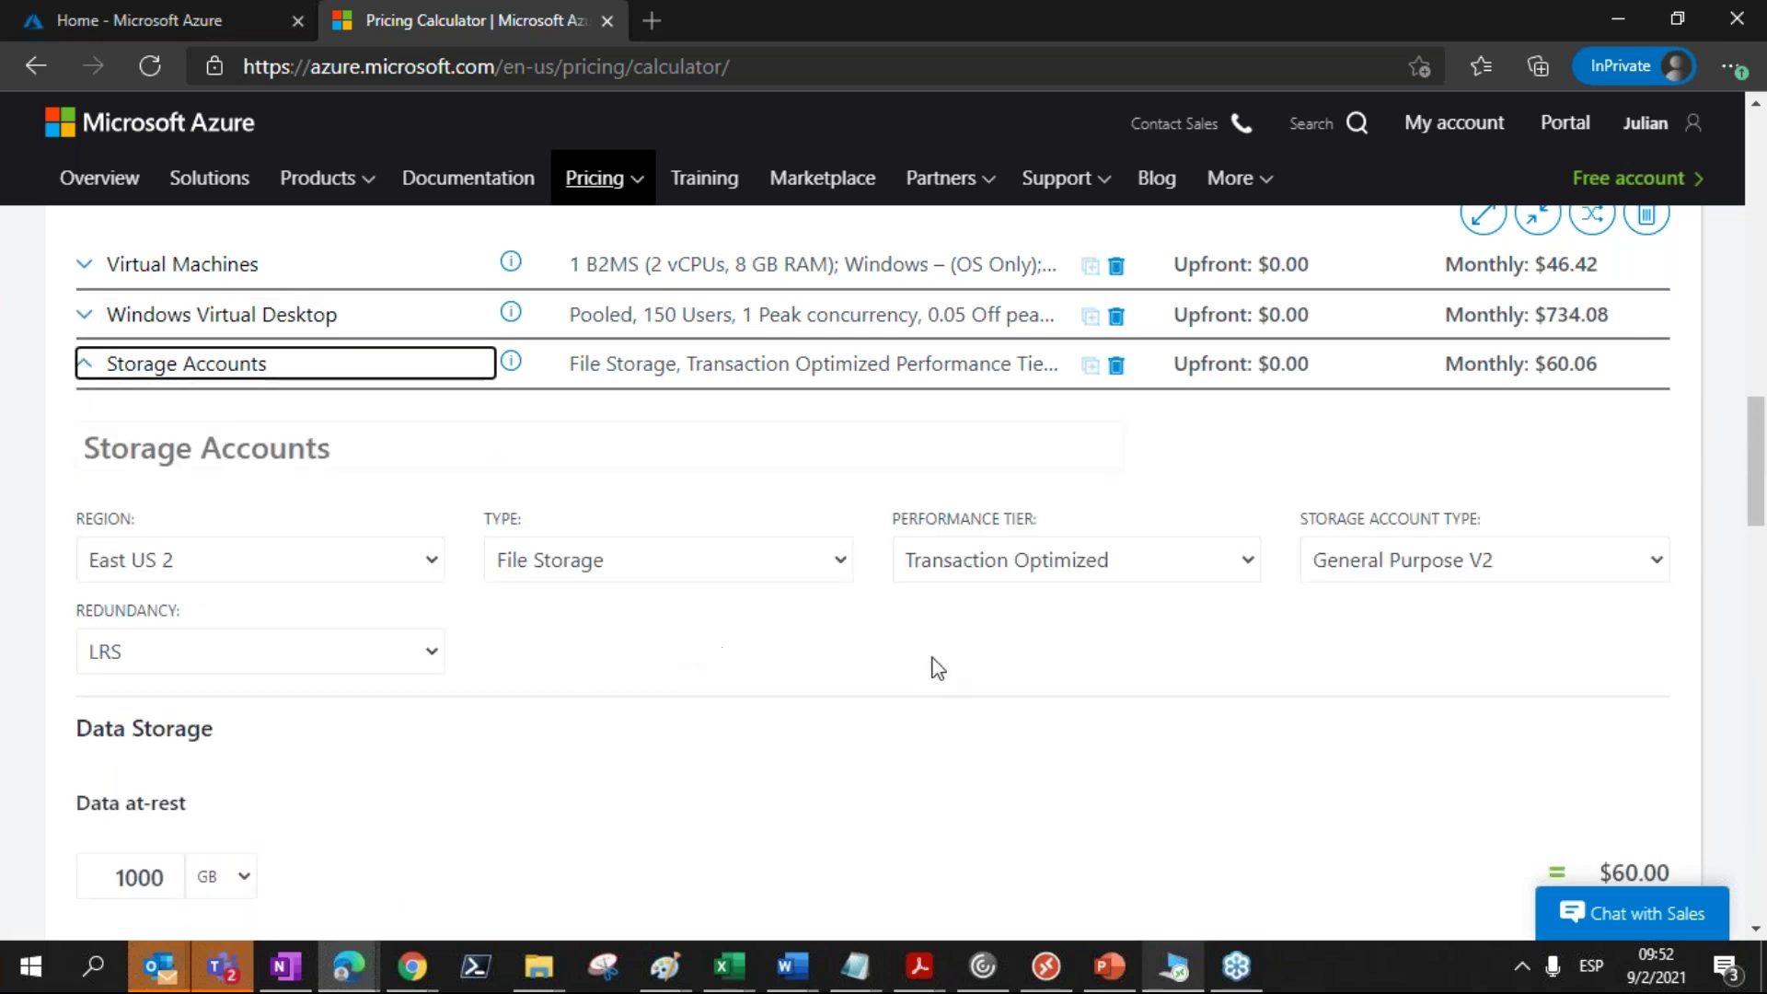
{"action": "scroll", "coordinate": [1266, 663], "scroll_direction": "down", "scroll_amount": 3}
Step: Launch the Windows Calculator, multiply 20 by 100 to work out the profile storage size, and close it
{"action": "key", "text": "super+r"}
{"action": "type", "text": "calc"}
{"action": "key", "text": "Return"}
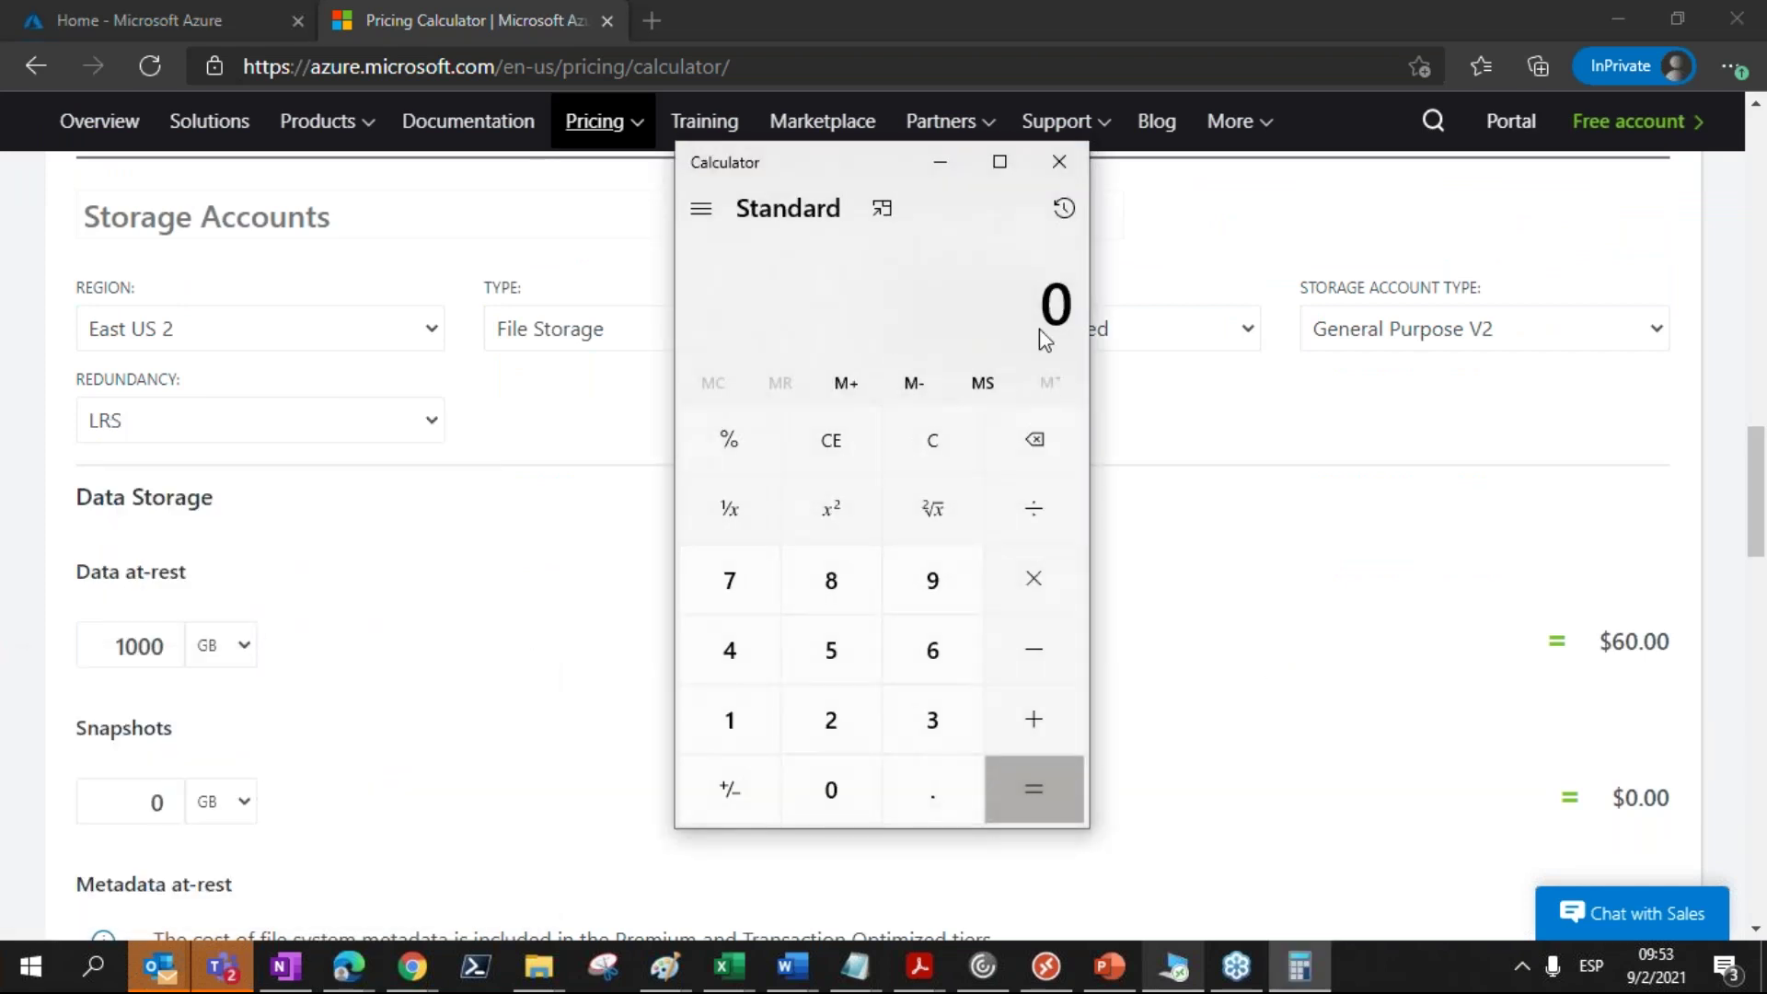
{"action": "left_click", "coordinate": [825, 721]}
{"action": "left_click", "coordinate": [831, 792]}
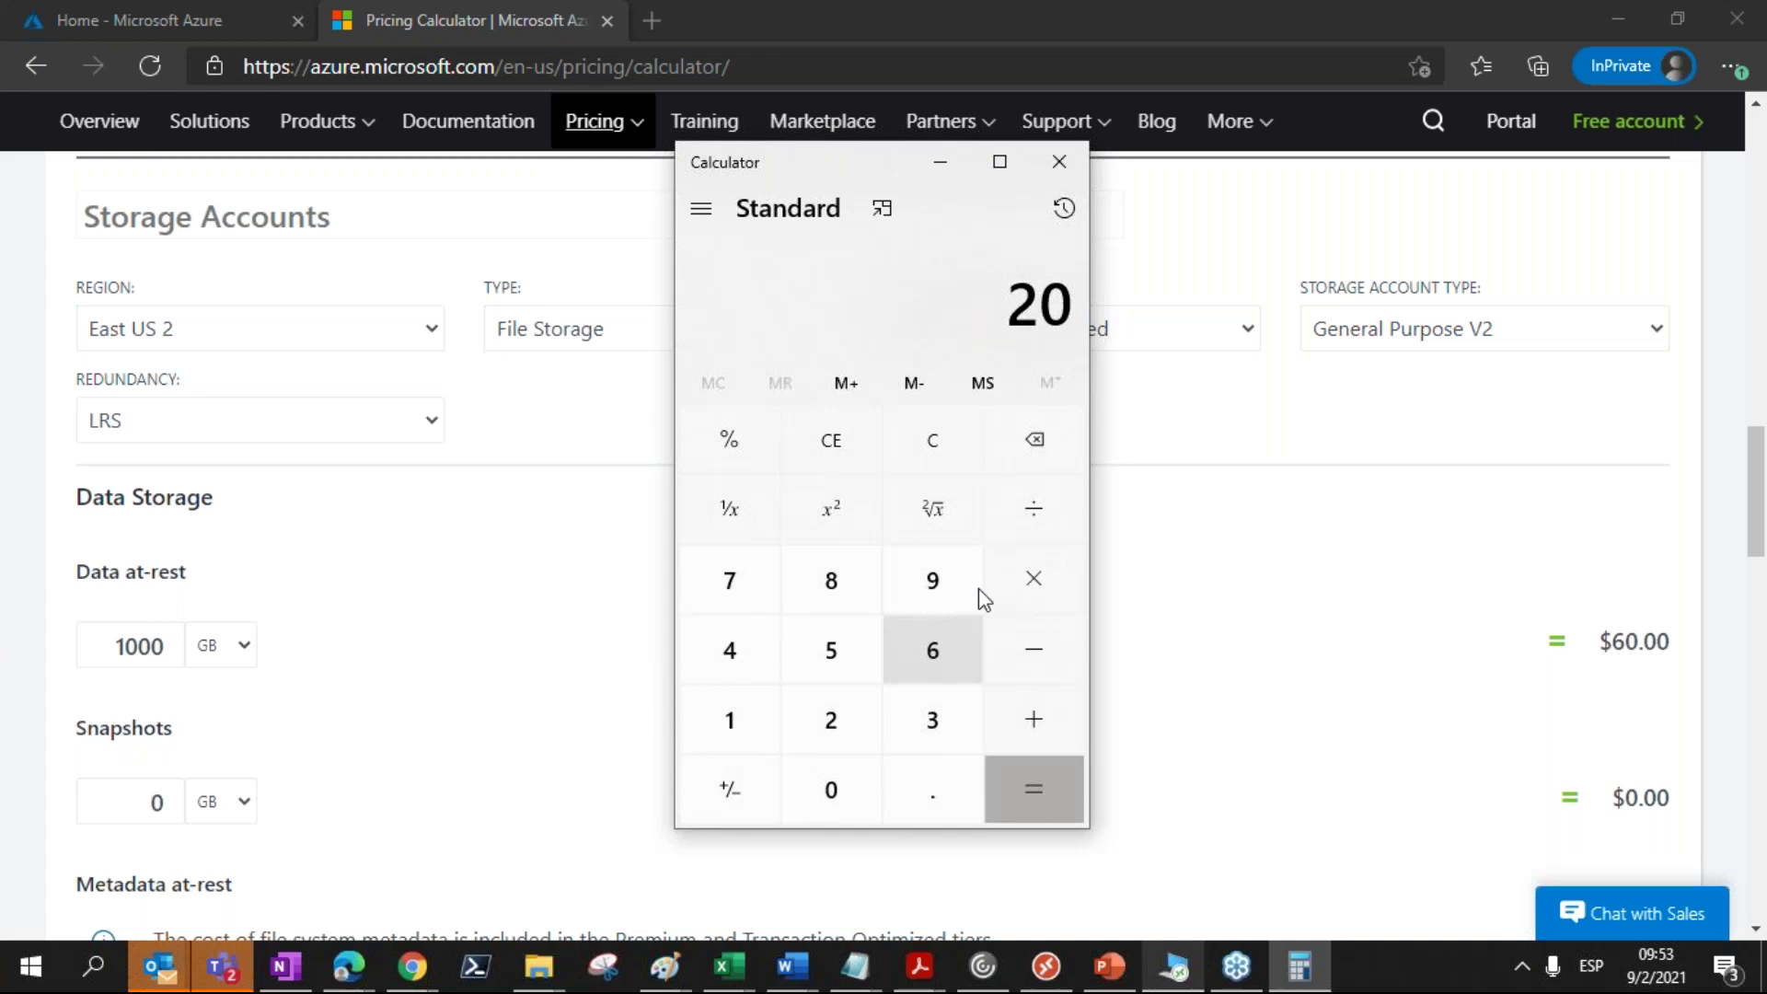
{"action": "left_click", "coordinate": [1029, 578]}
{"action": "left_click", "coordinate": [750, 727]}
{"action": "double_click", "coordinate": [832, 790]}
{"action": "left_click", "coordinate": [1011, 799]}
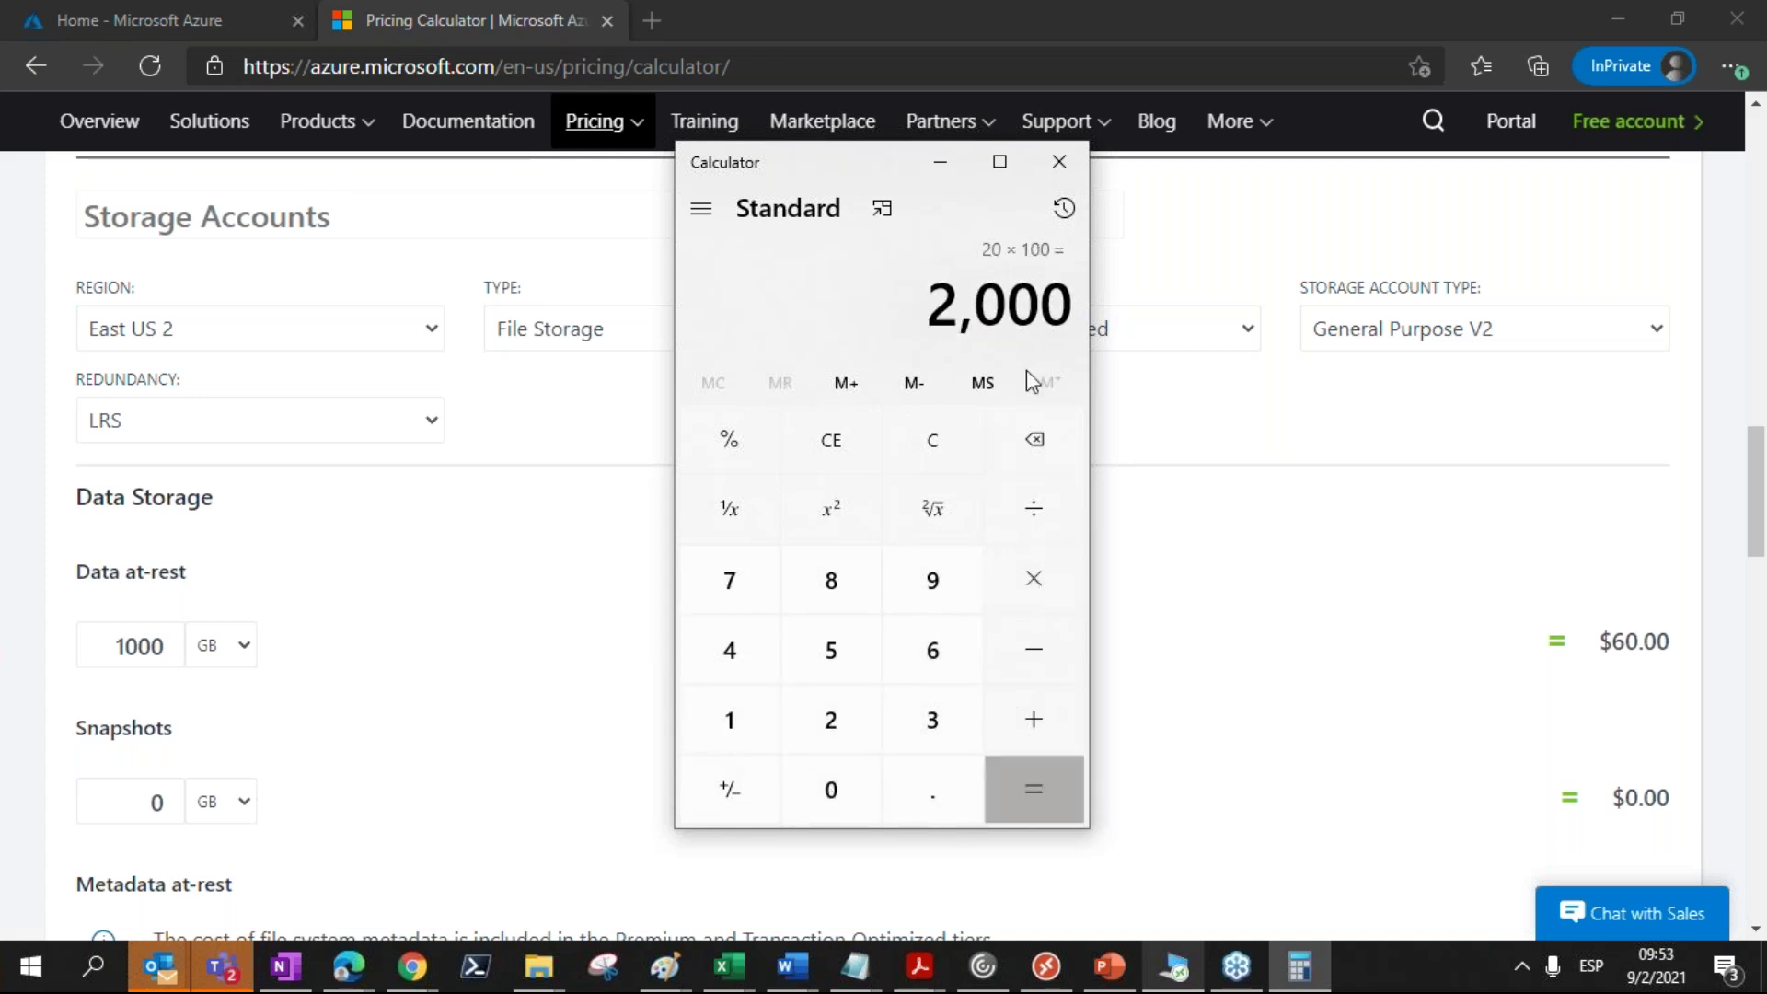
{"action": "left_click", "coordinate": [1073, 166]}
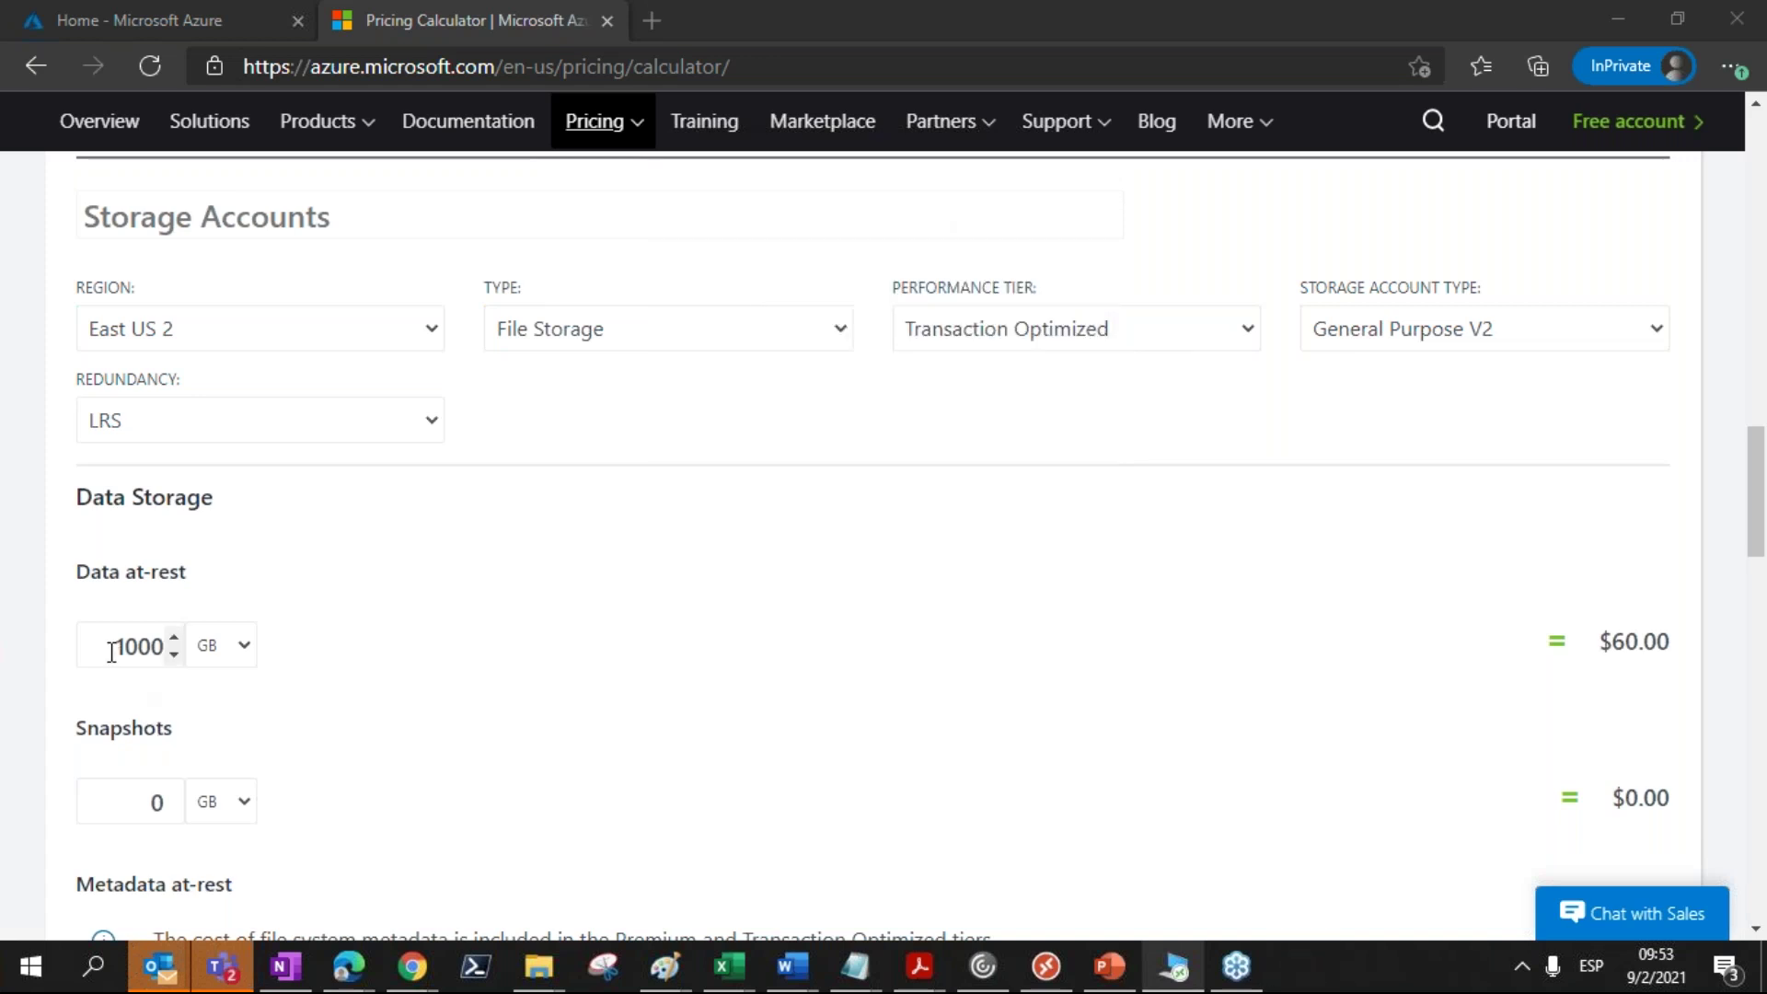
Step: Set the storage account's data at-rest to 2 TB
{"action": "left_click_drag", "start_coordinate": [109, 646], "coordinate": [224, 654]}
{"action": "type", "text": "2"}
{"action": "left_click", "coordinate": [230, 647]}
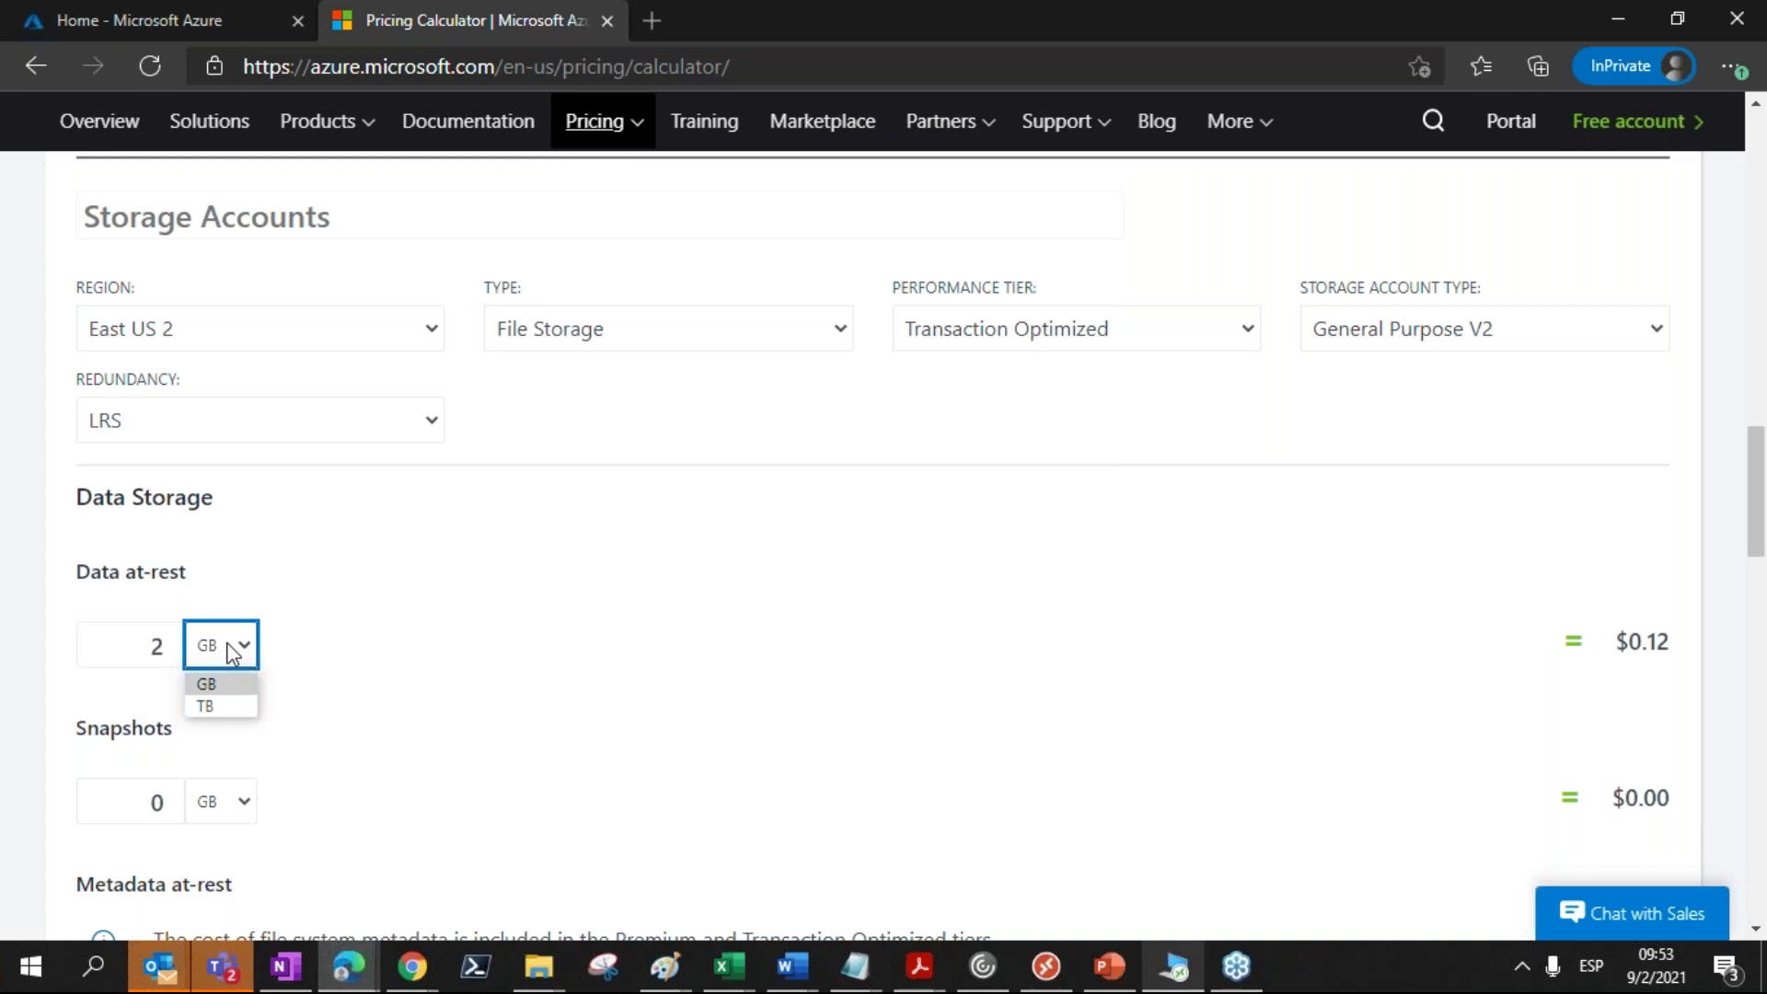
{"action": "left_click", "coordinate": [229, 704]}
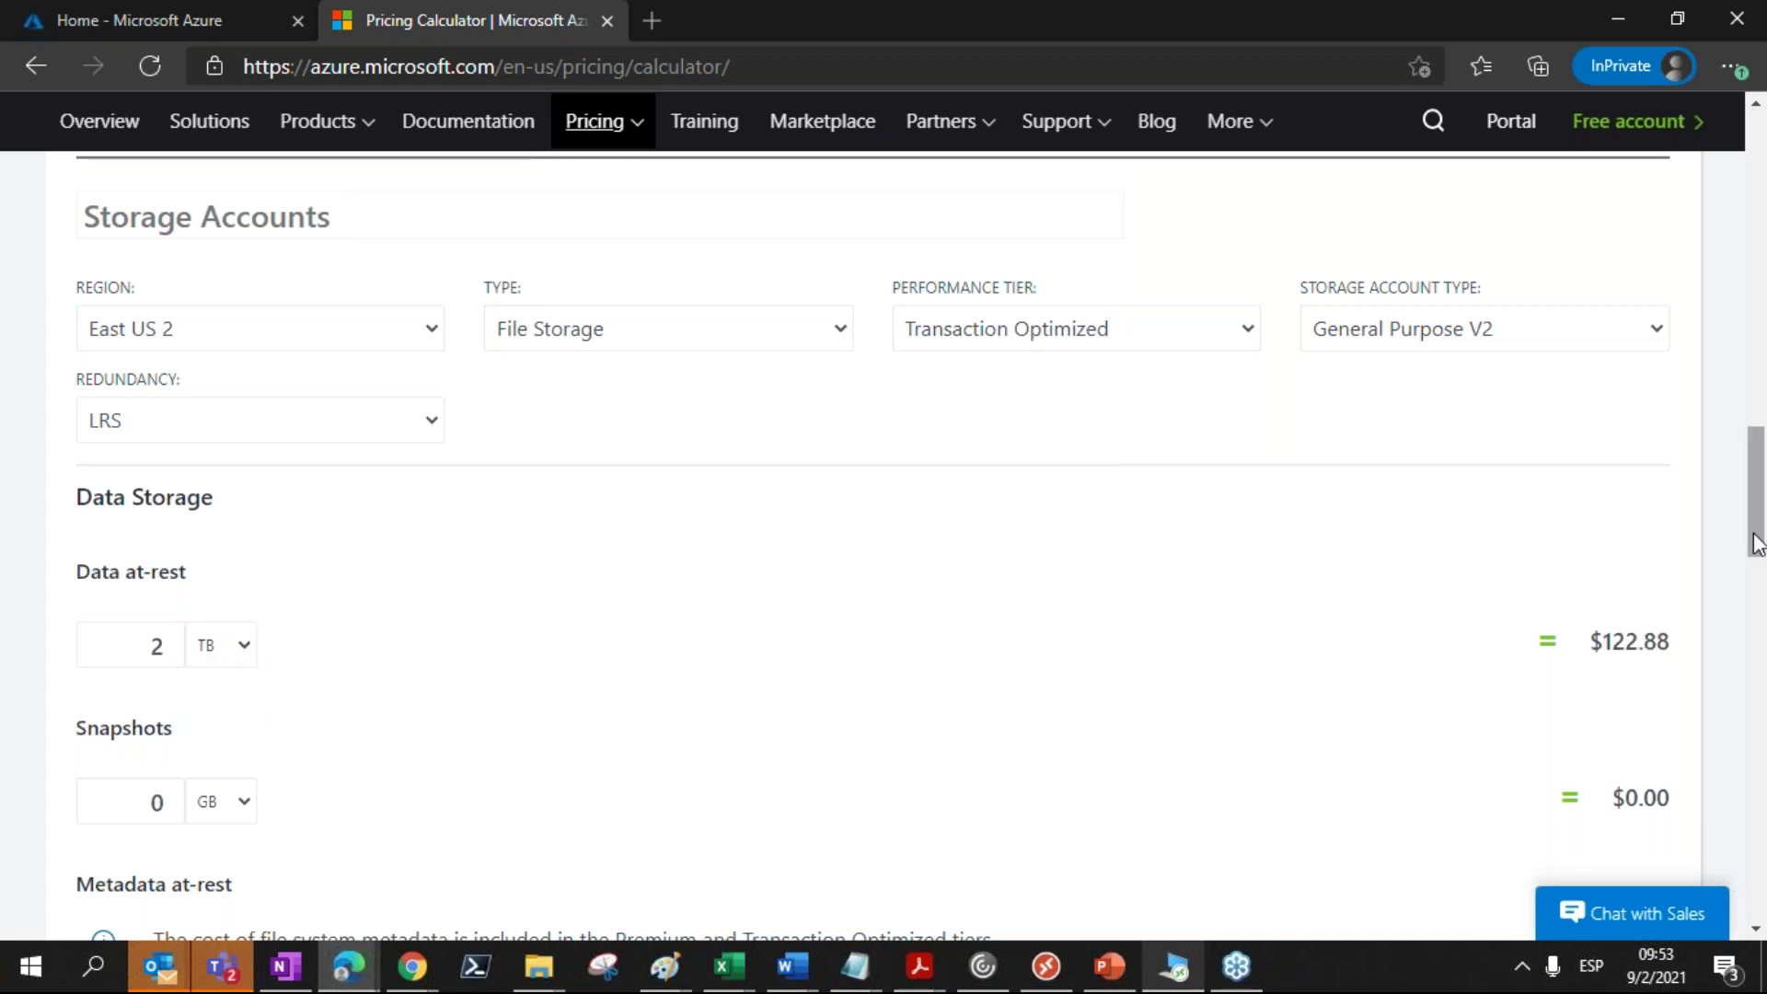
Step: Look through the performance tier and storage account type options of the Storage Accounts estimate
{"action": "left_click_drag", "start_coordinate": [1758, 558], "coordinate": [1757, 551]}
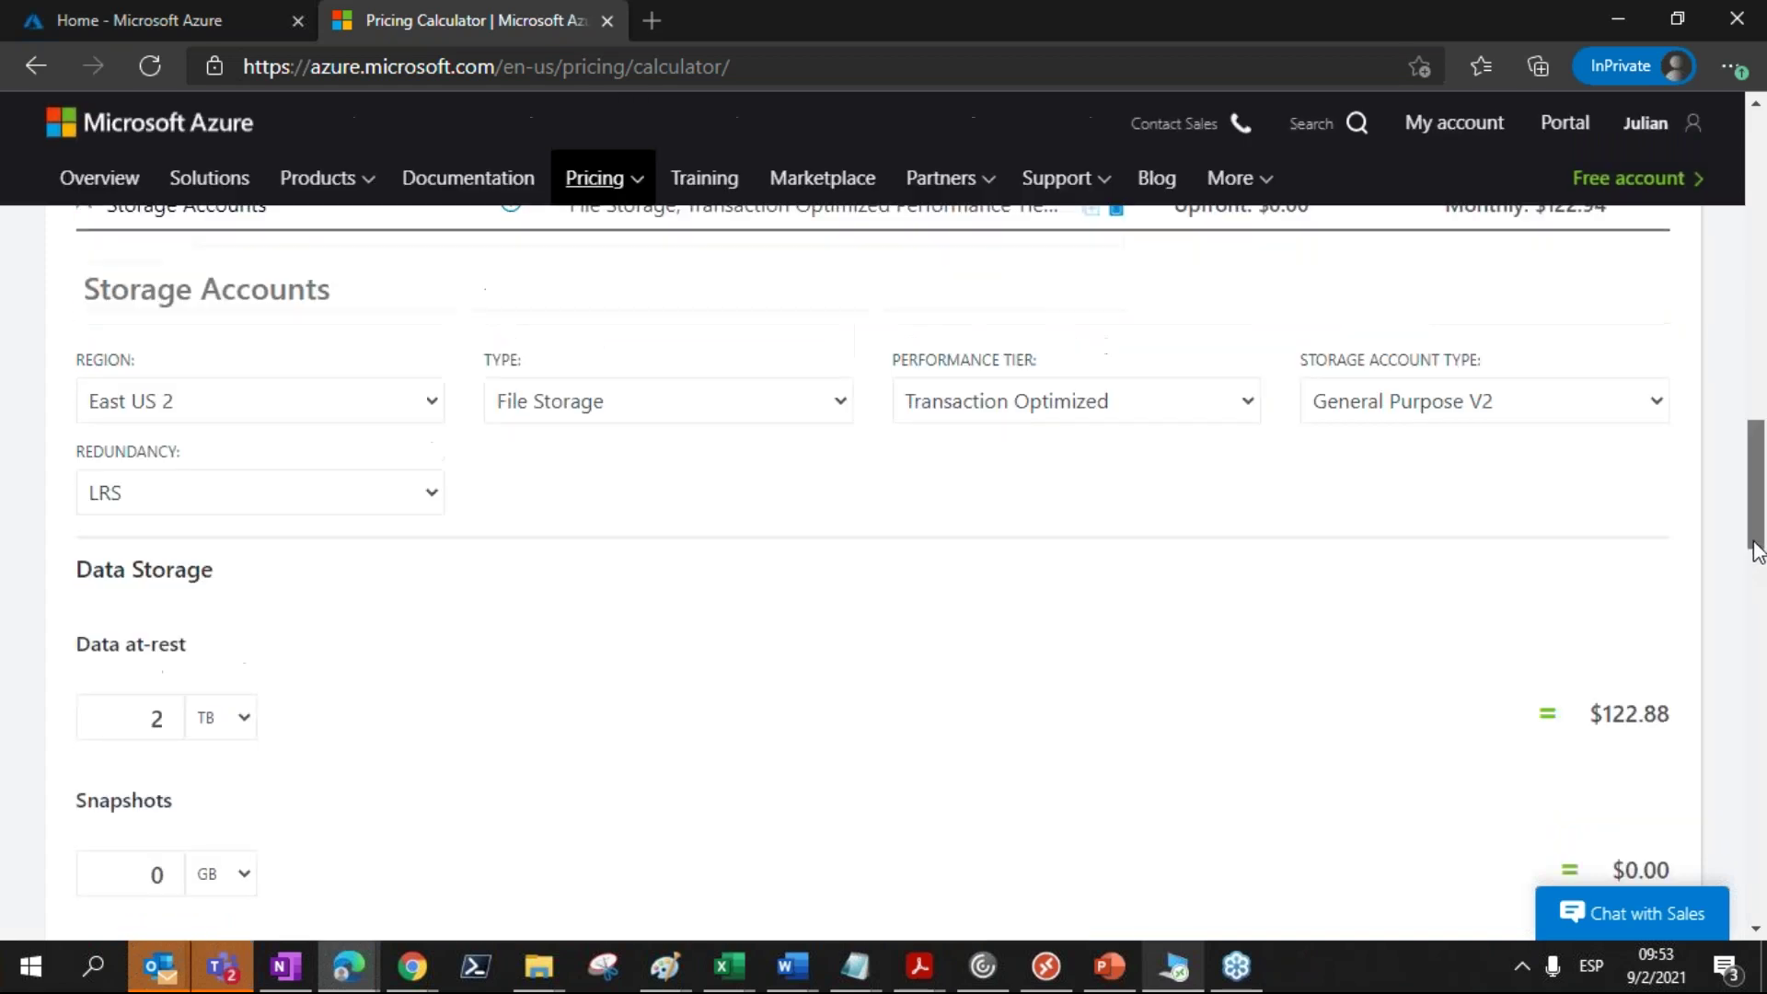
{"action": "left_click", "coordinate": [1139, 429]}
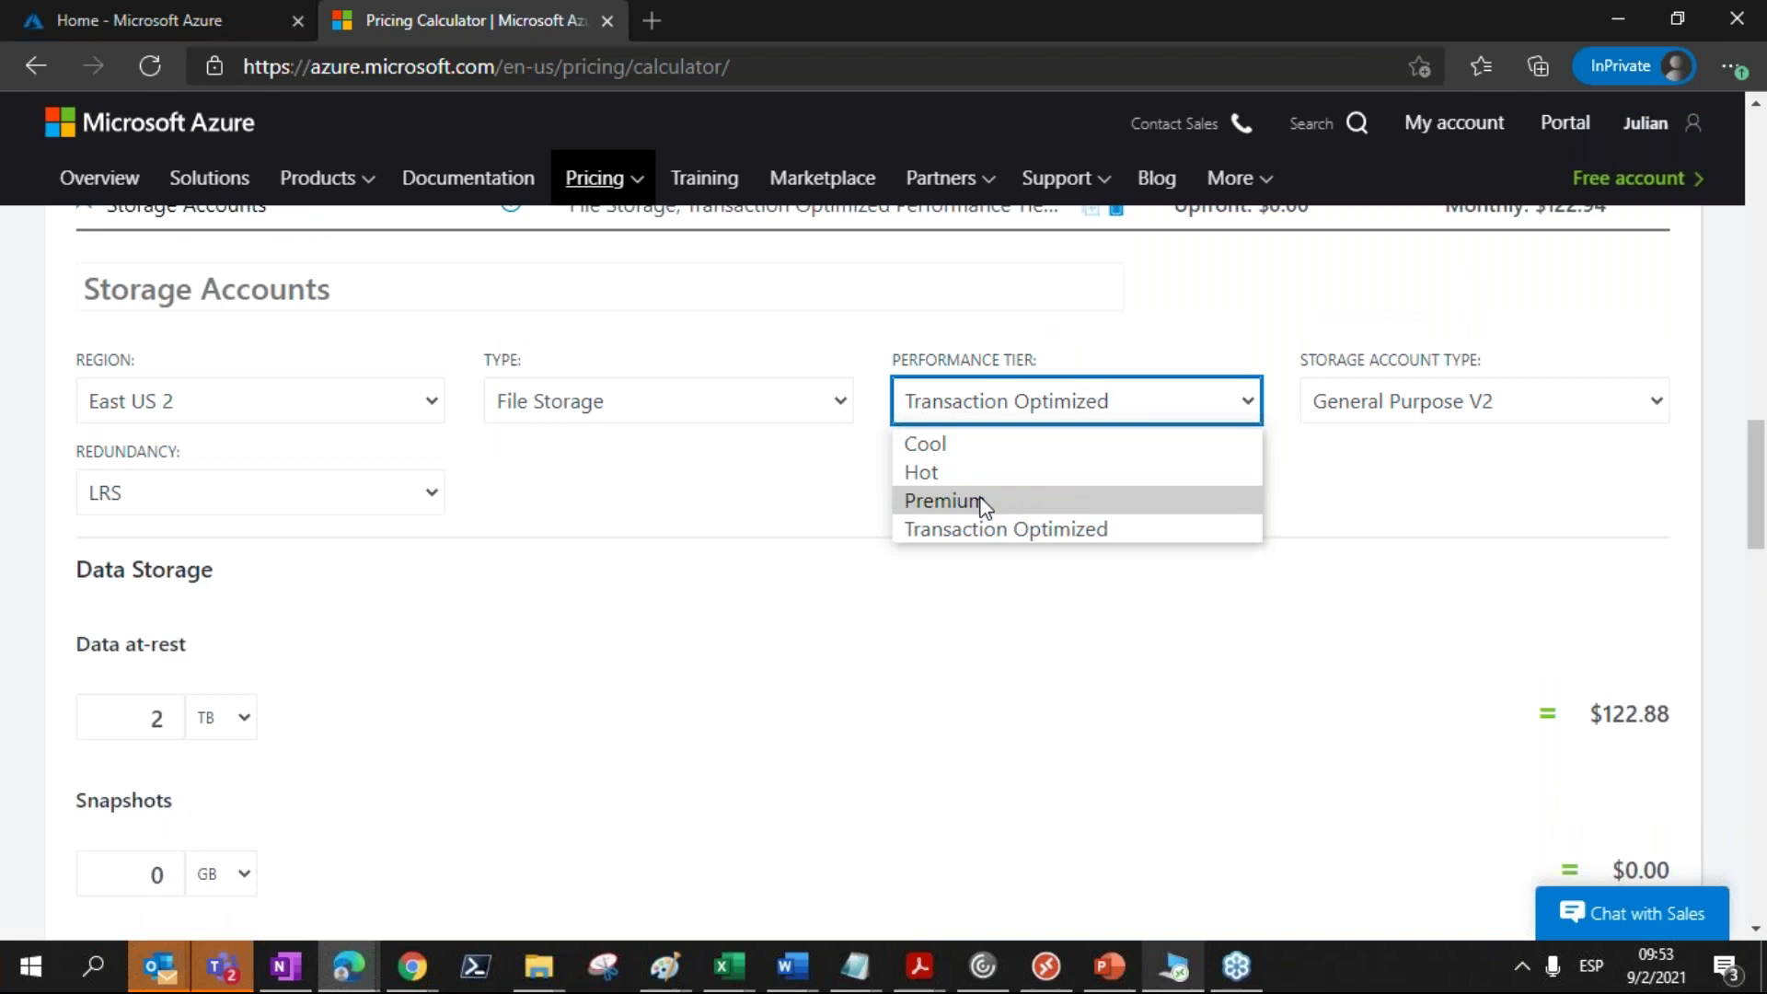
{"action": "left_click", "coordinate": [983, 502]}
{"action": "left_click", "coordinate": [1095, 400]}
{"action": "left_click", "coordinate": [978, 508]}
{"action": "key", "text": "Down"}
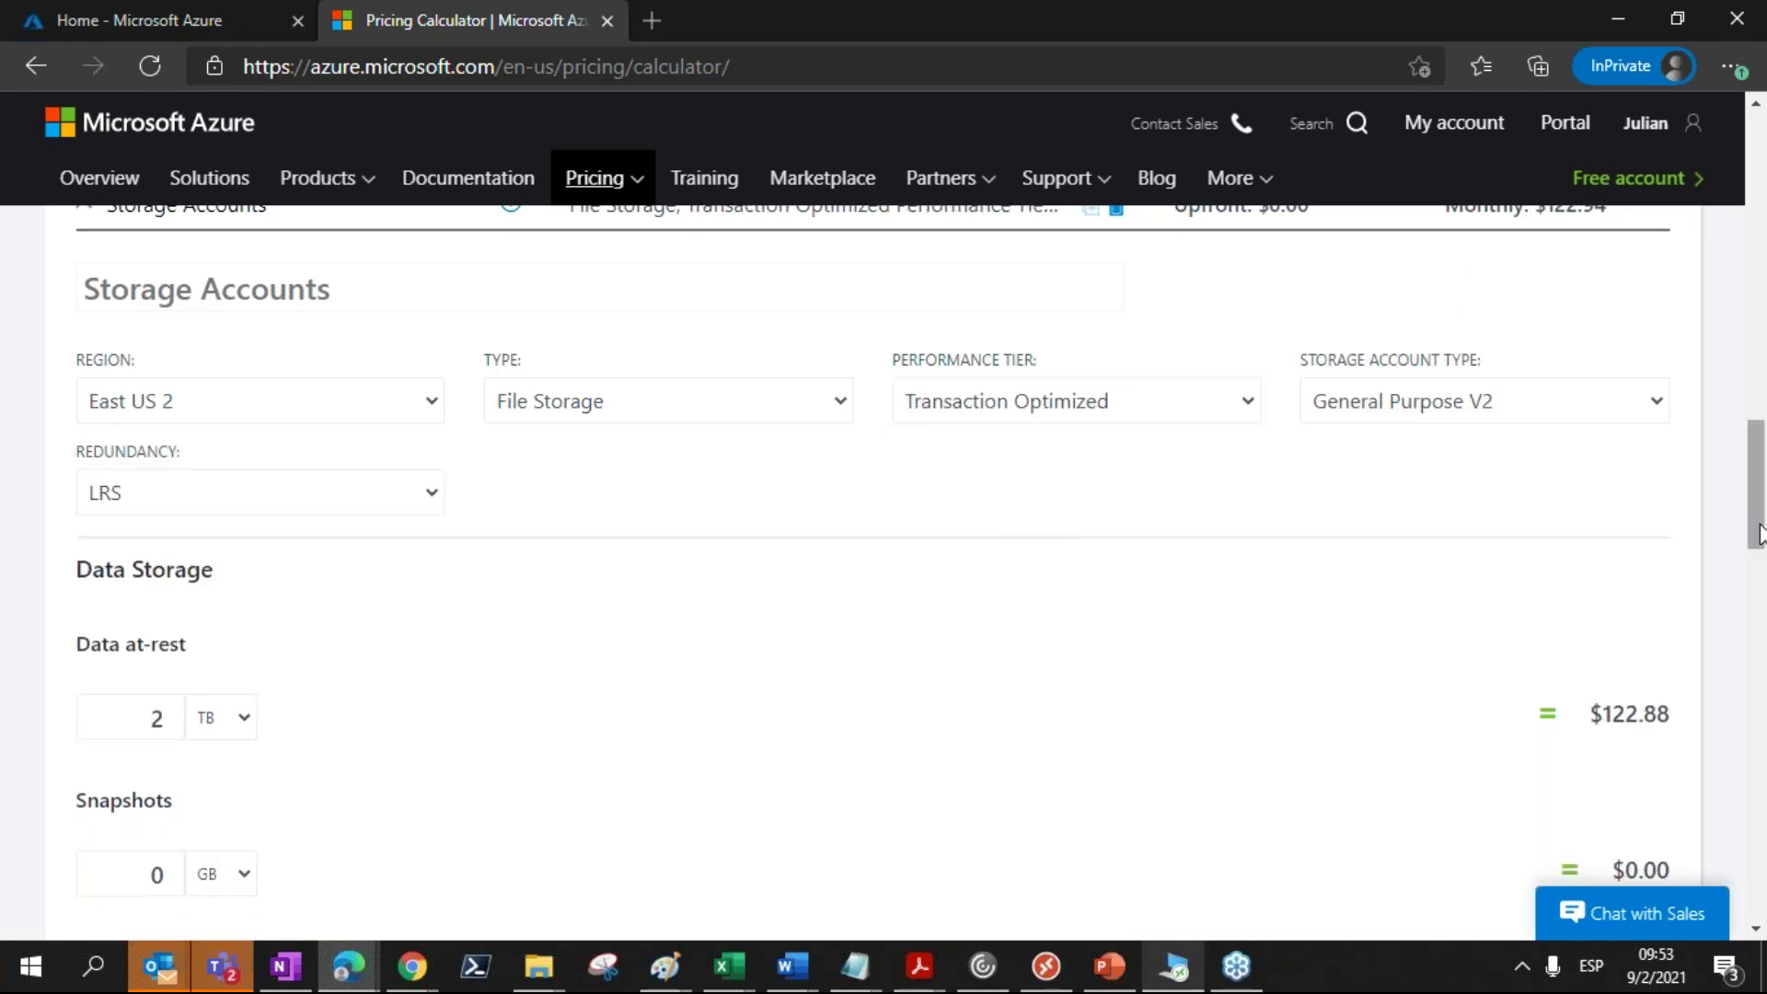
{"action": "left_click", "coordinate": [1527, 411]}
{"action": "left_click", "coordinate": [1527, 410]}
Step: Collapse the Storage Accounts estimate, expand VPN Gateway and set its gateway hours to 730
{"action": "left_click_drag", "start_coordinate": [1758, 502], "coordinate": [1758, 445]}
{"action": "left_click", "coordinate": [85, 541]}
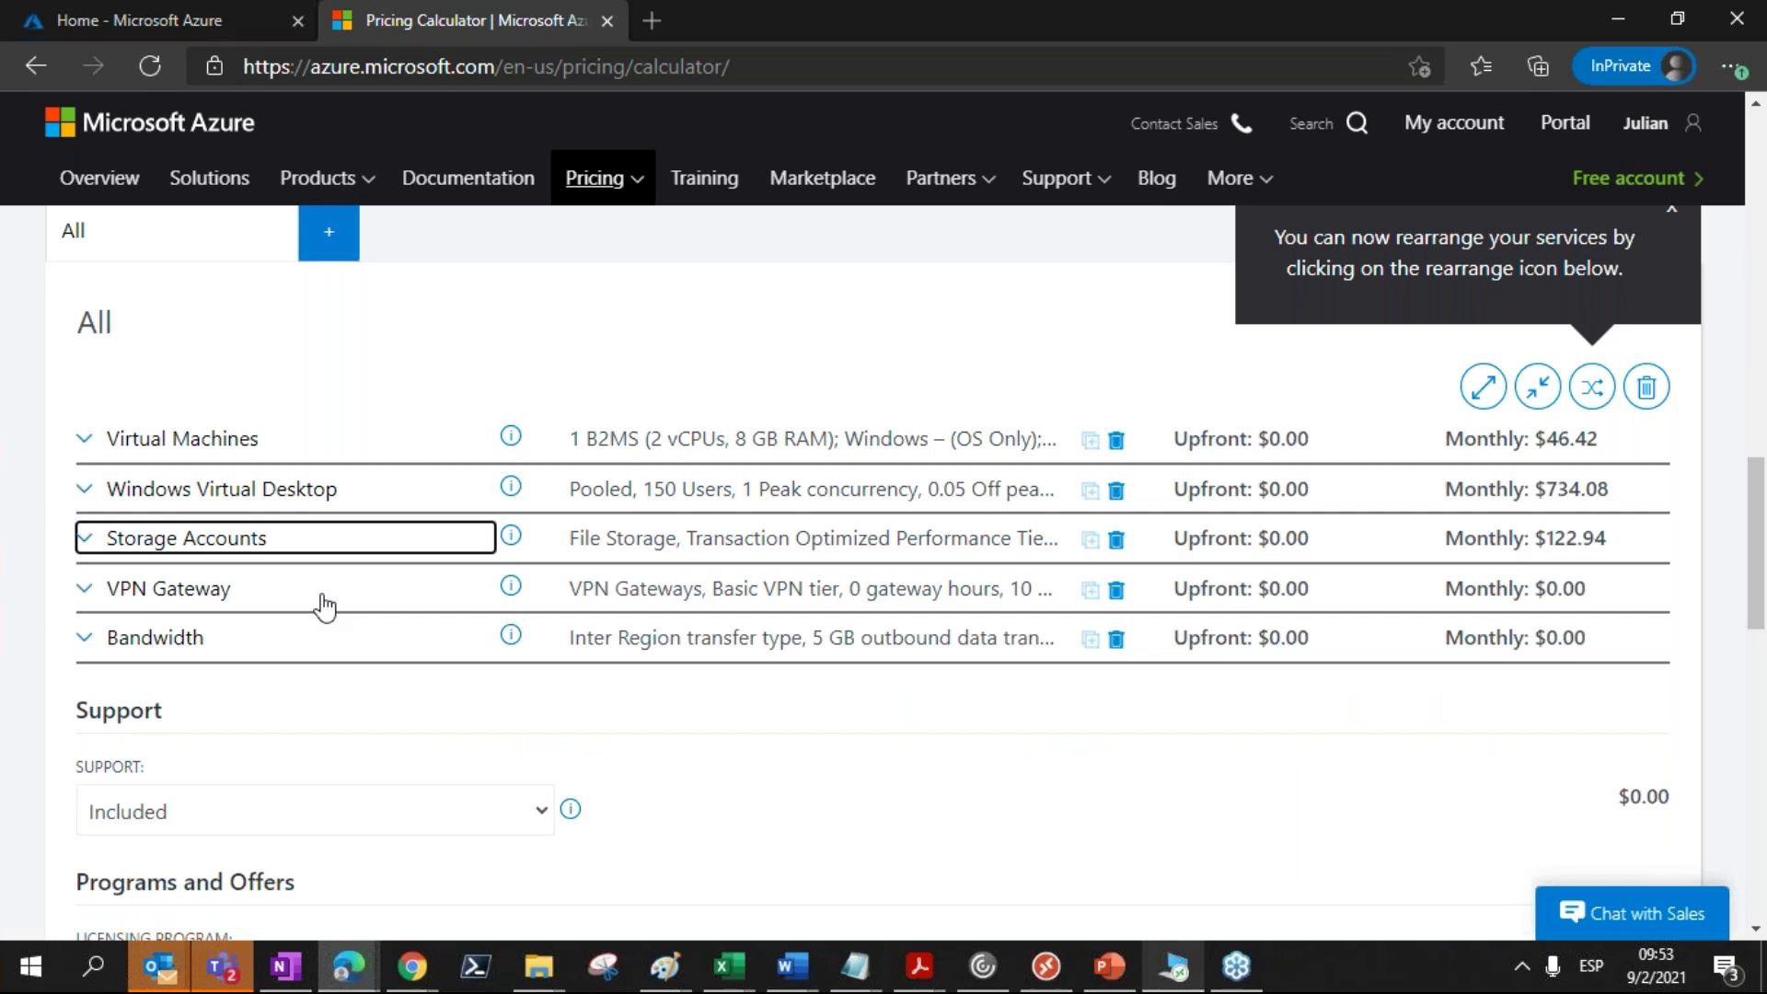
{"action": "left_click", "coordinate": [66, 580]}
{"action": "left_click", "coordinate": [98, 597]}
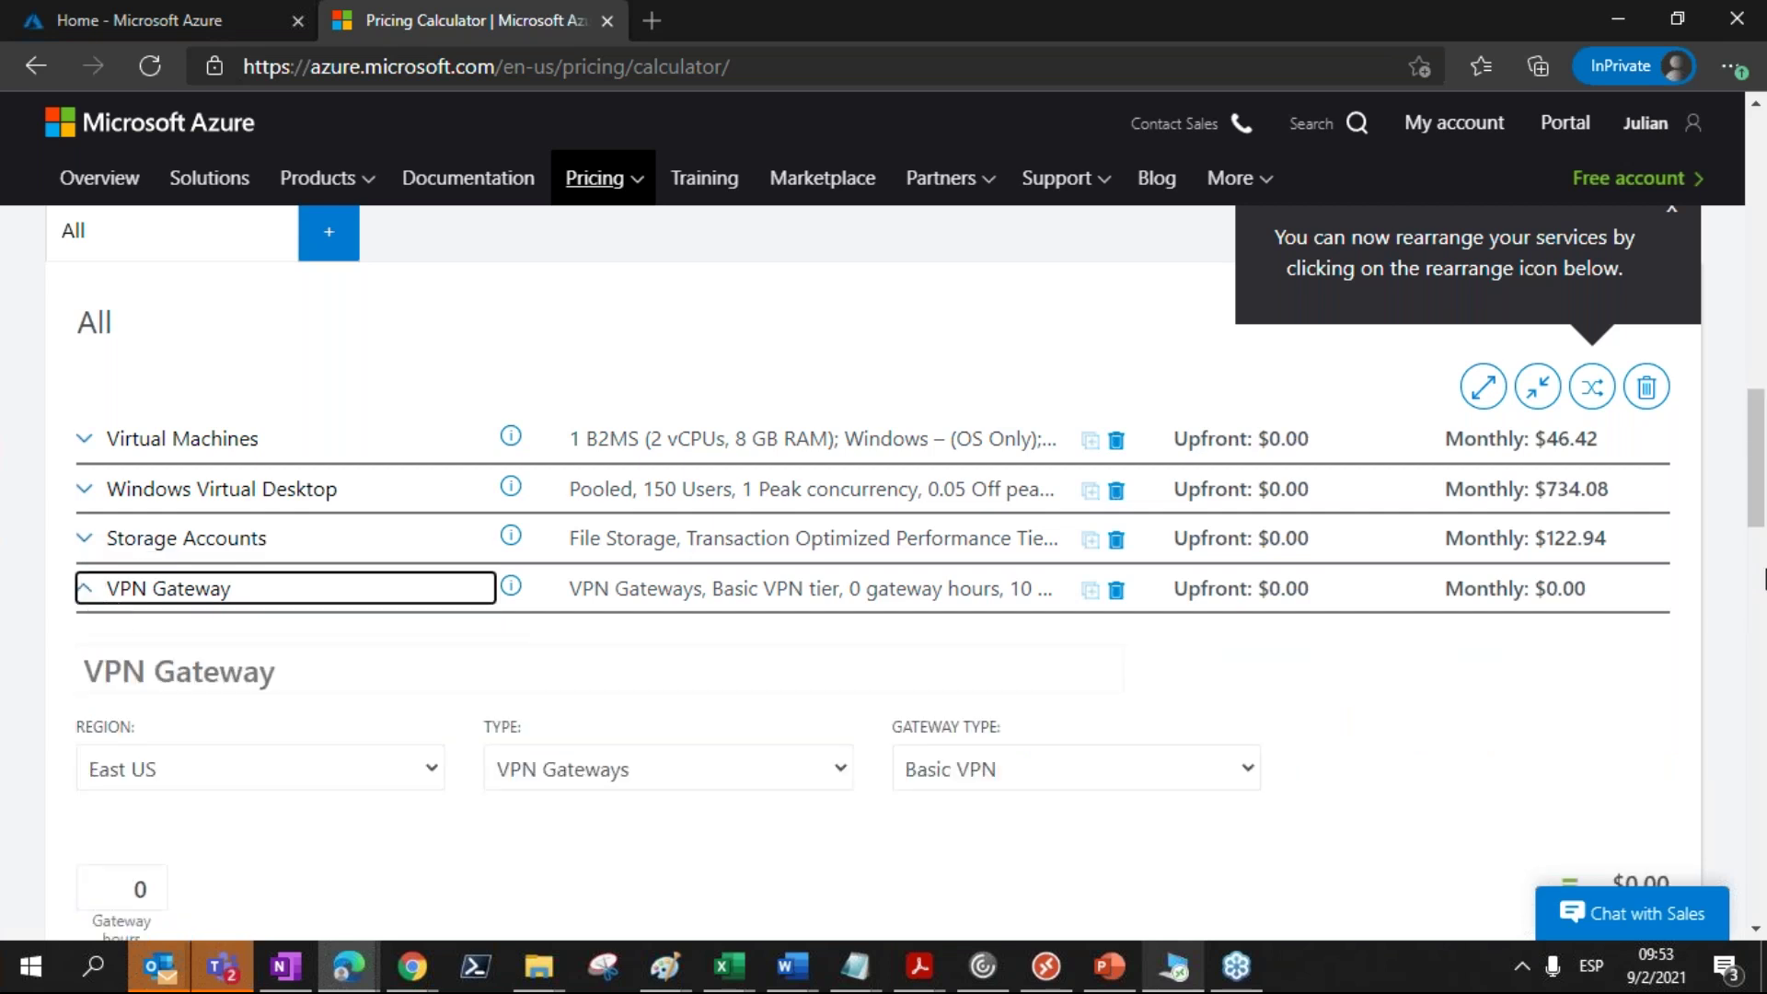
{"action": "left_click_drag", "start_coordinate": [1761, 465], "coordinate": [1760, 501]}
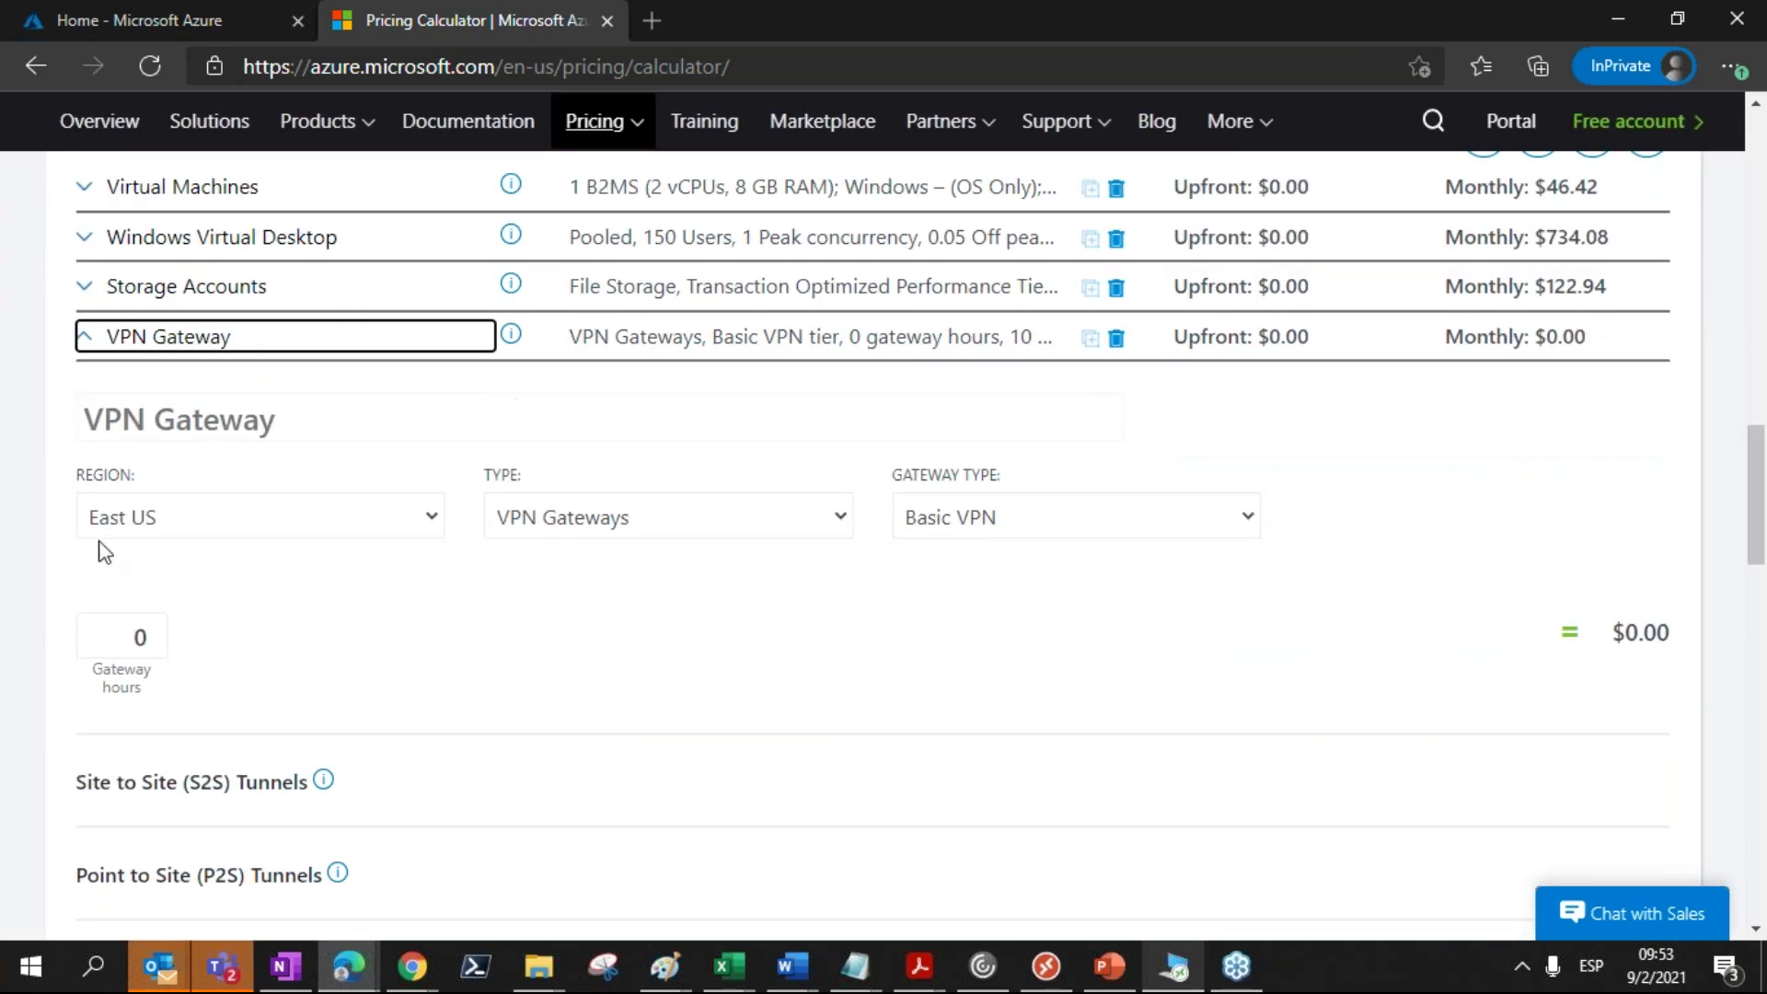
{"action": "left_click", "coordinate": [129, 631]}
{"action": "double_click", "coordinate": [129, 631]}
{"action": "type", "text": "730"}
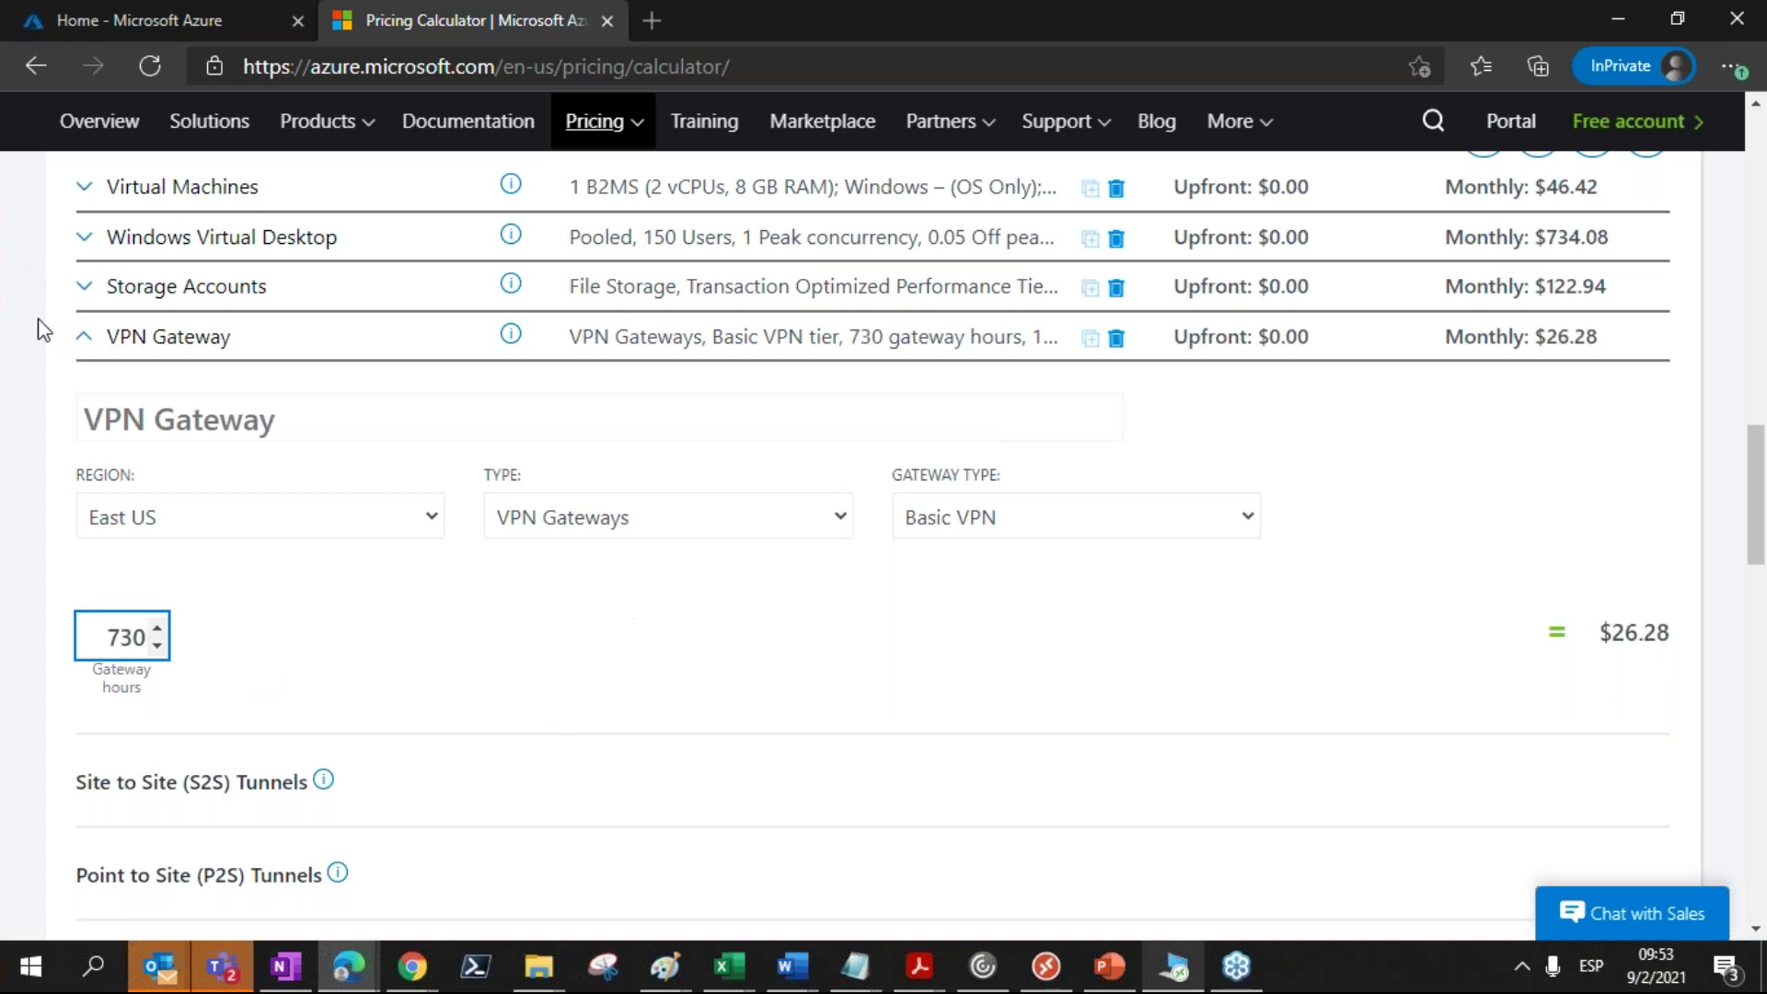
Step: Collapse VPN Gateway, expand Bandwidth, and configure it as Internet Egress from East US 2 routed via Public Internet
{"action": "left_click", "coordinate": [86, 340]}
{"action": "left_click", "coordinate": [84, 386]}
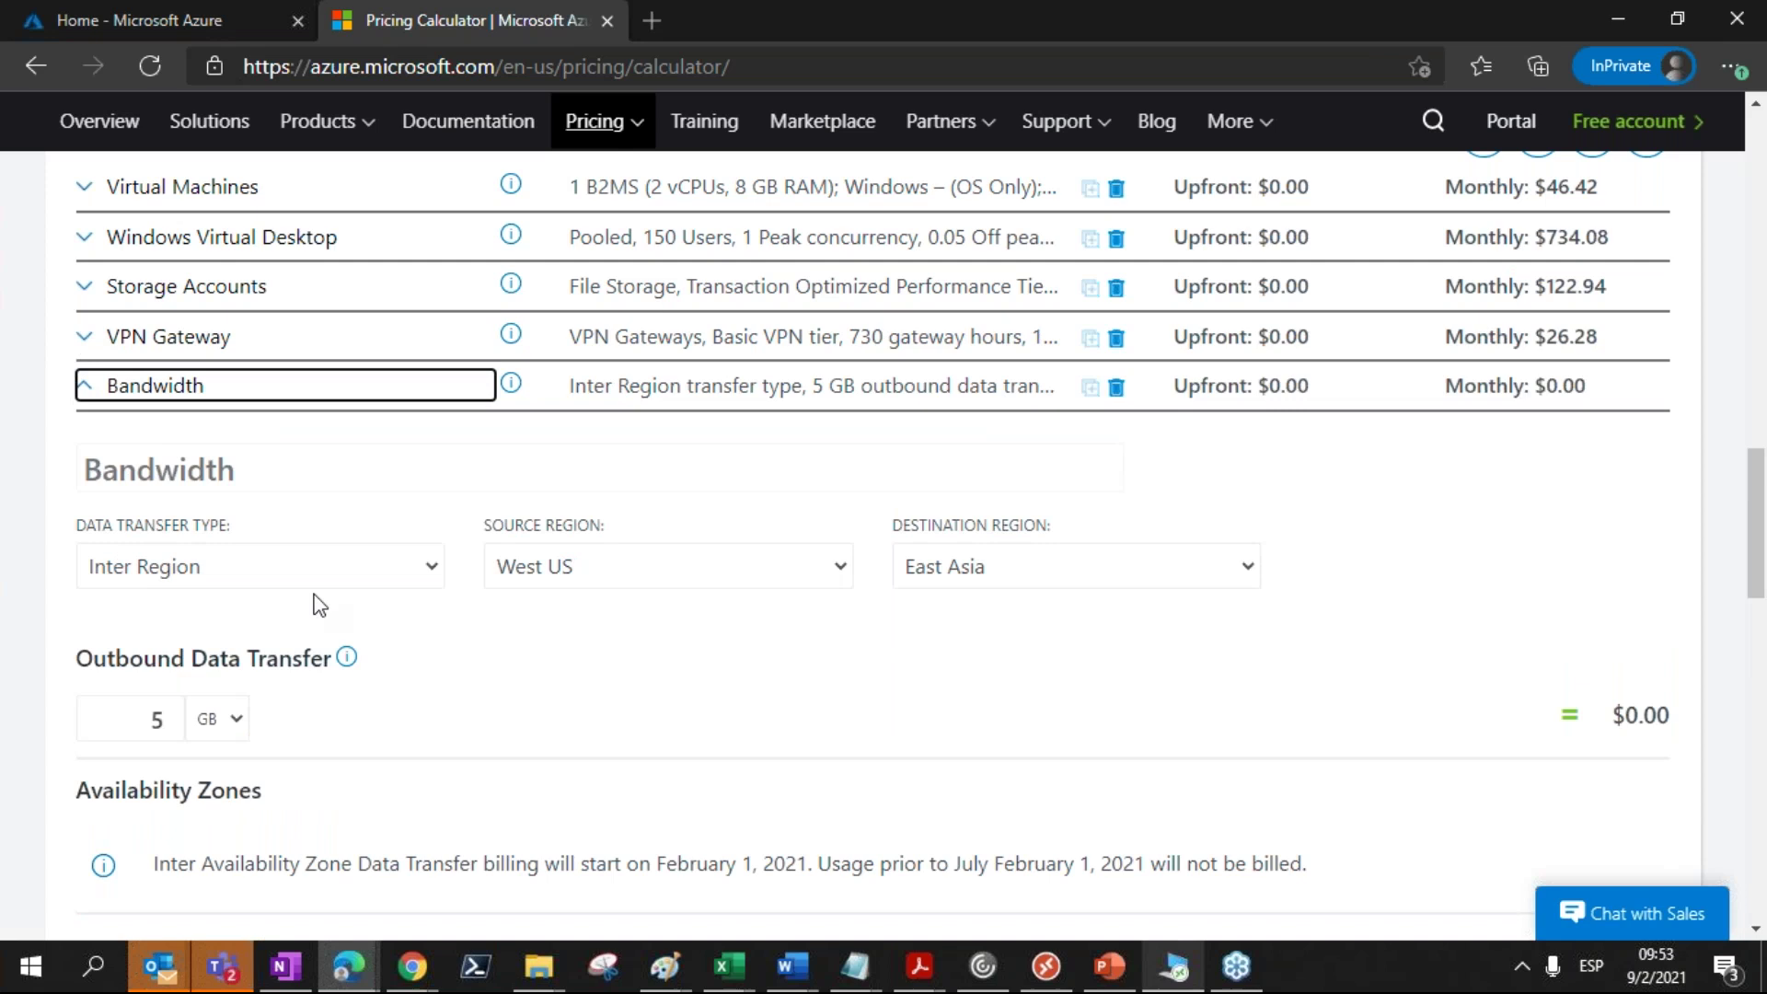
{"action": "left_click", "coordinate": [313, 575]}
{"action": "left_click", "coordinate": [281, 637]}
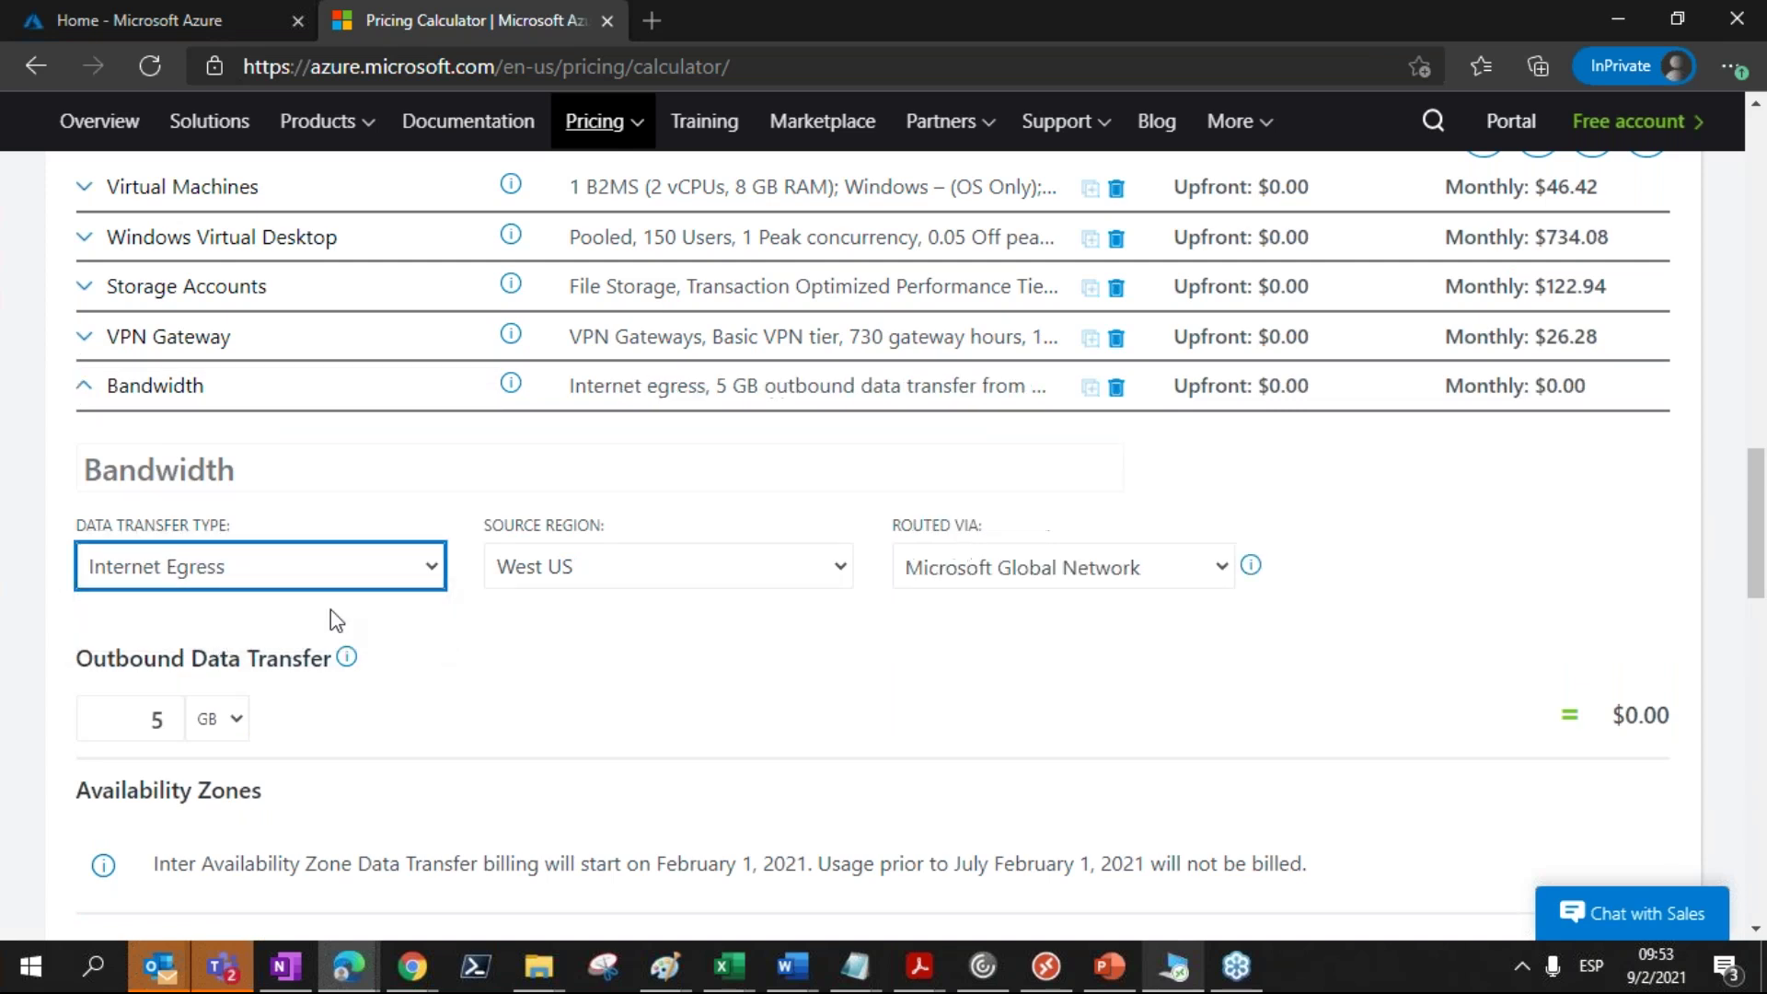
{"action": "left_click", "coordinate": [666, 581]}
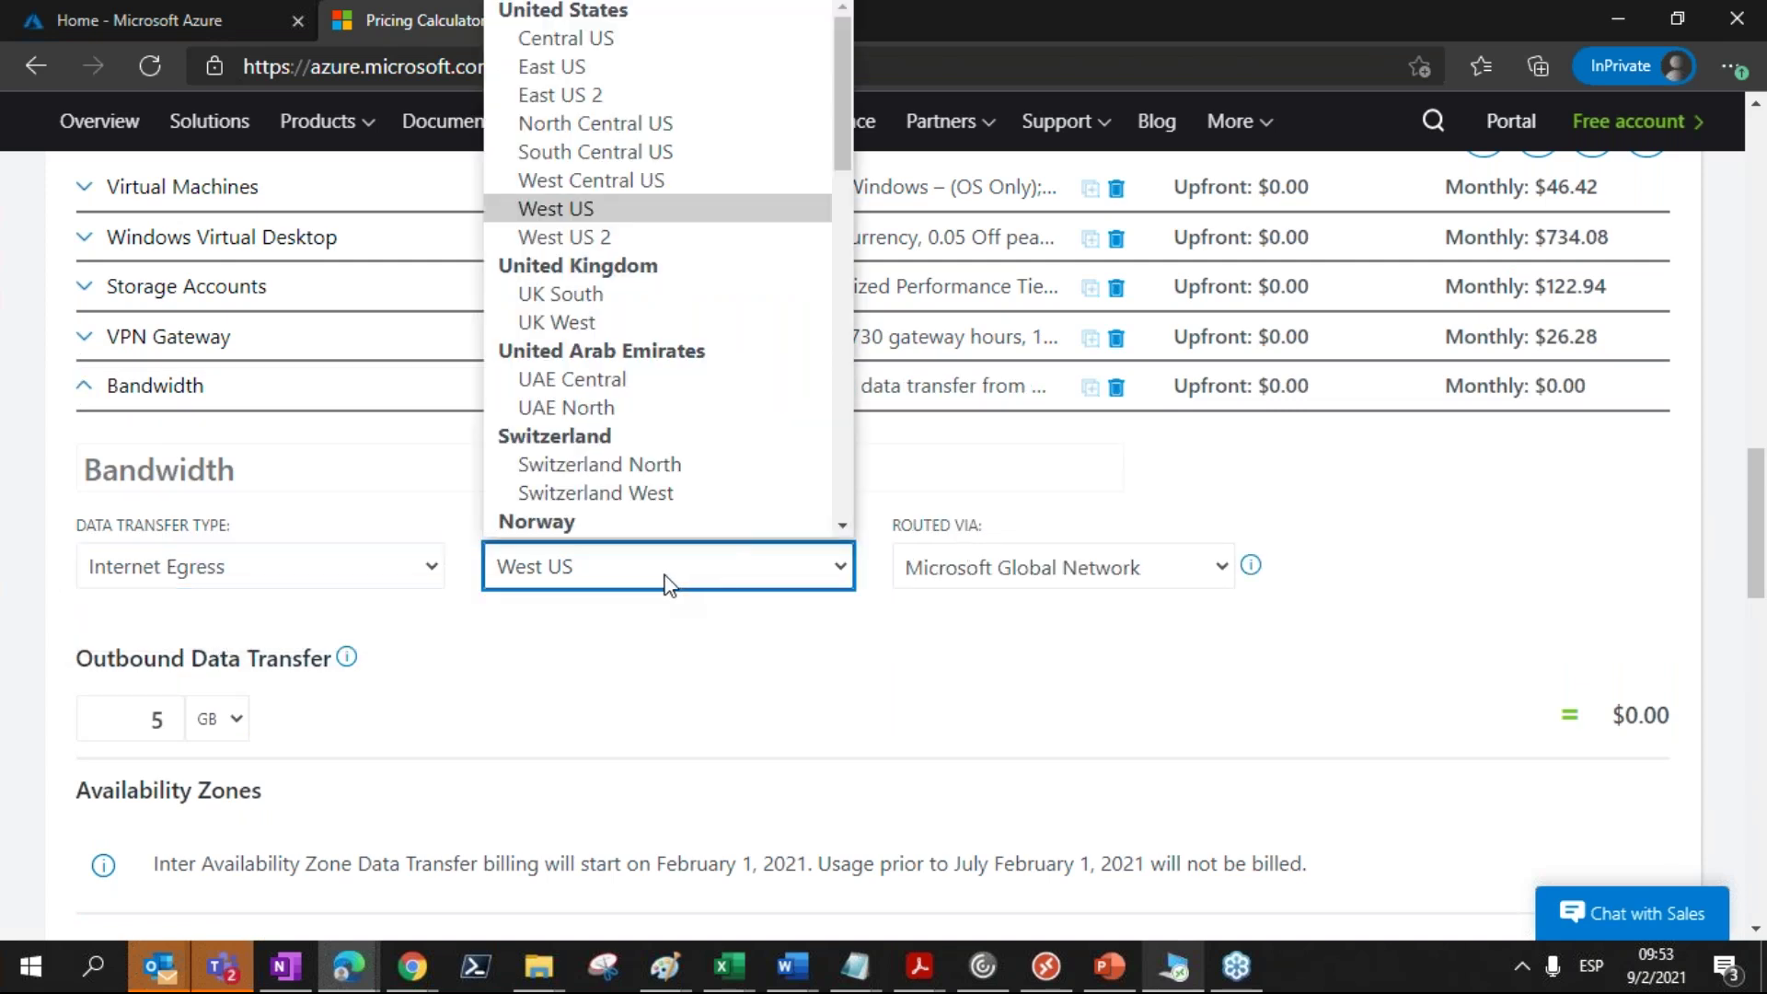
{"action": "left_click", "coordinate": [589, 94]}
{"action": "left_click", "coordinate": [1077, 585]}
{"action": "left_click", "coordinate": [1030, 639]}
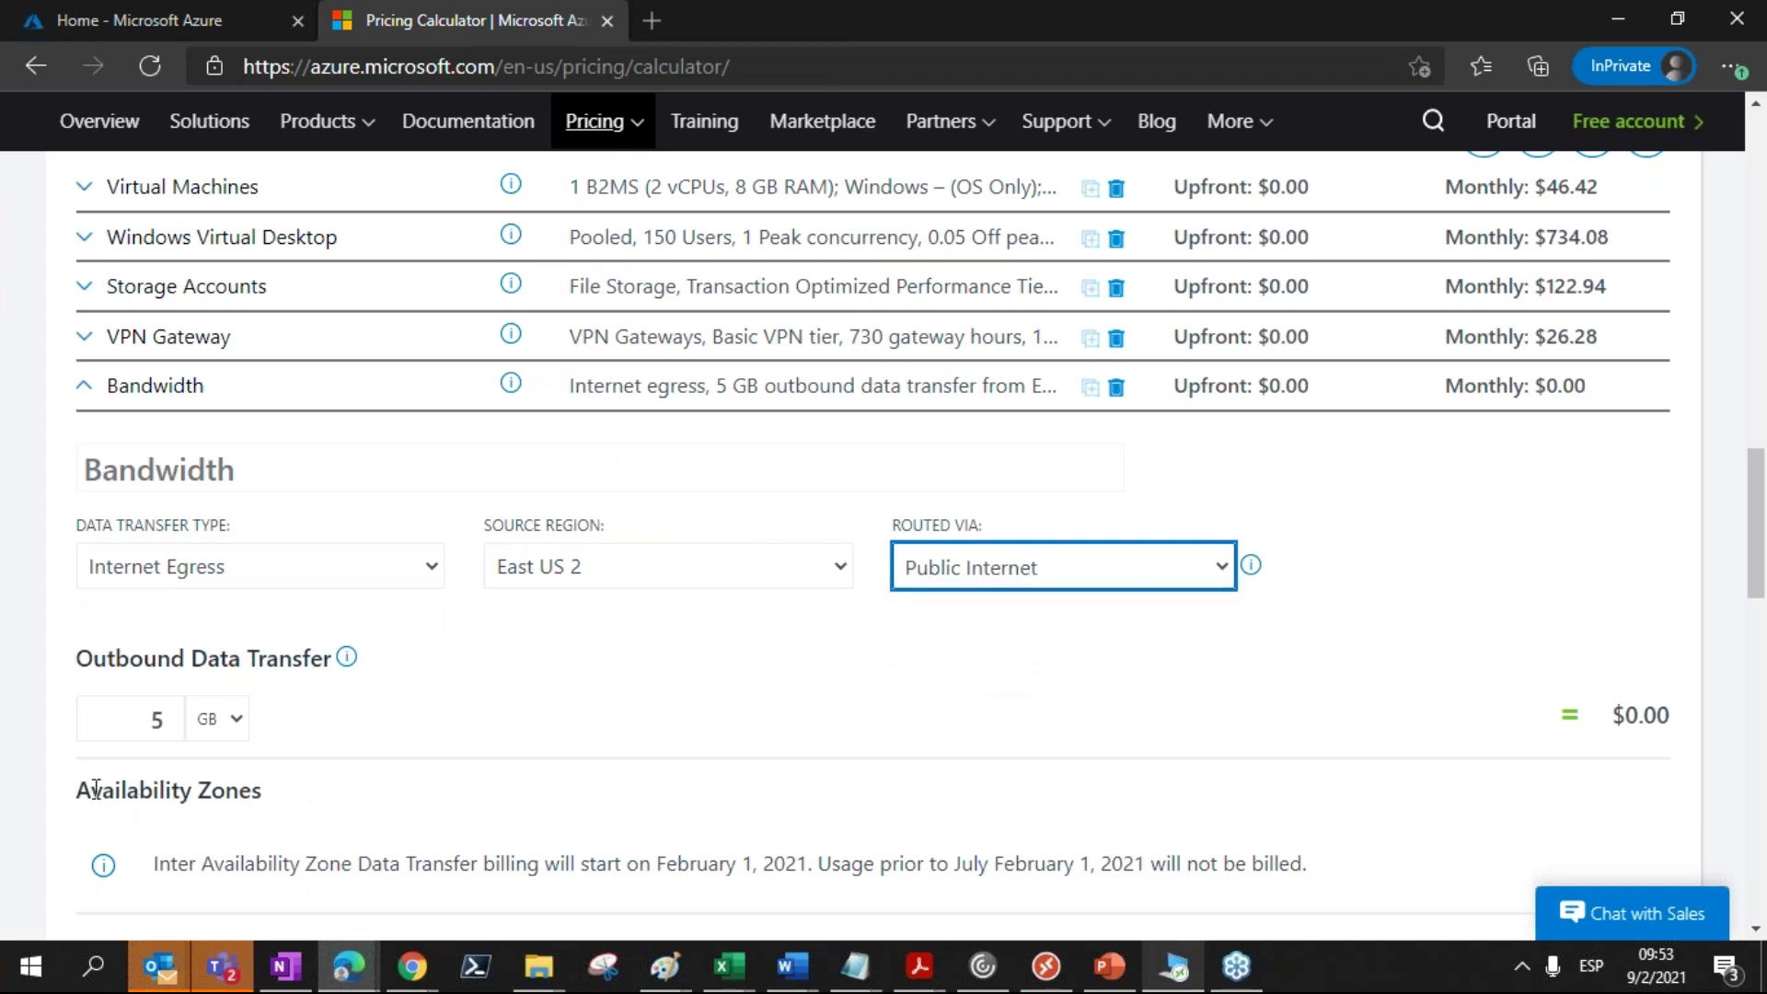
Step: Set the outbound data transfer to 50 GB and collapse the Bandwidth estimate
{"action": "left_click", "coordinate": [161, 721]}
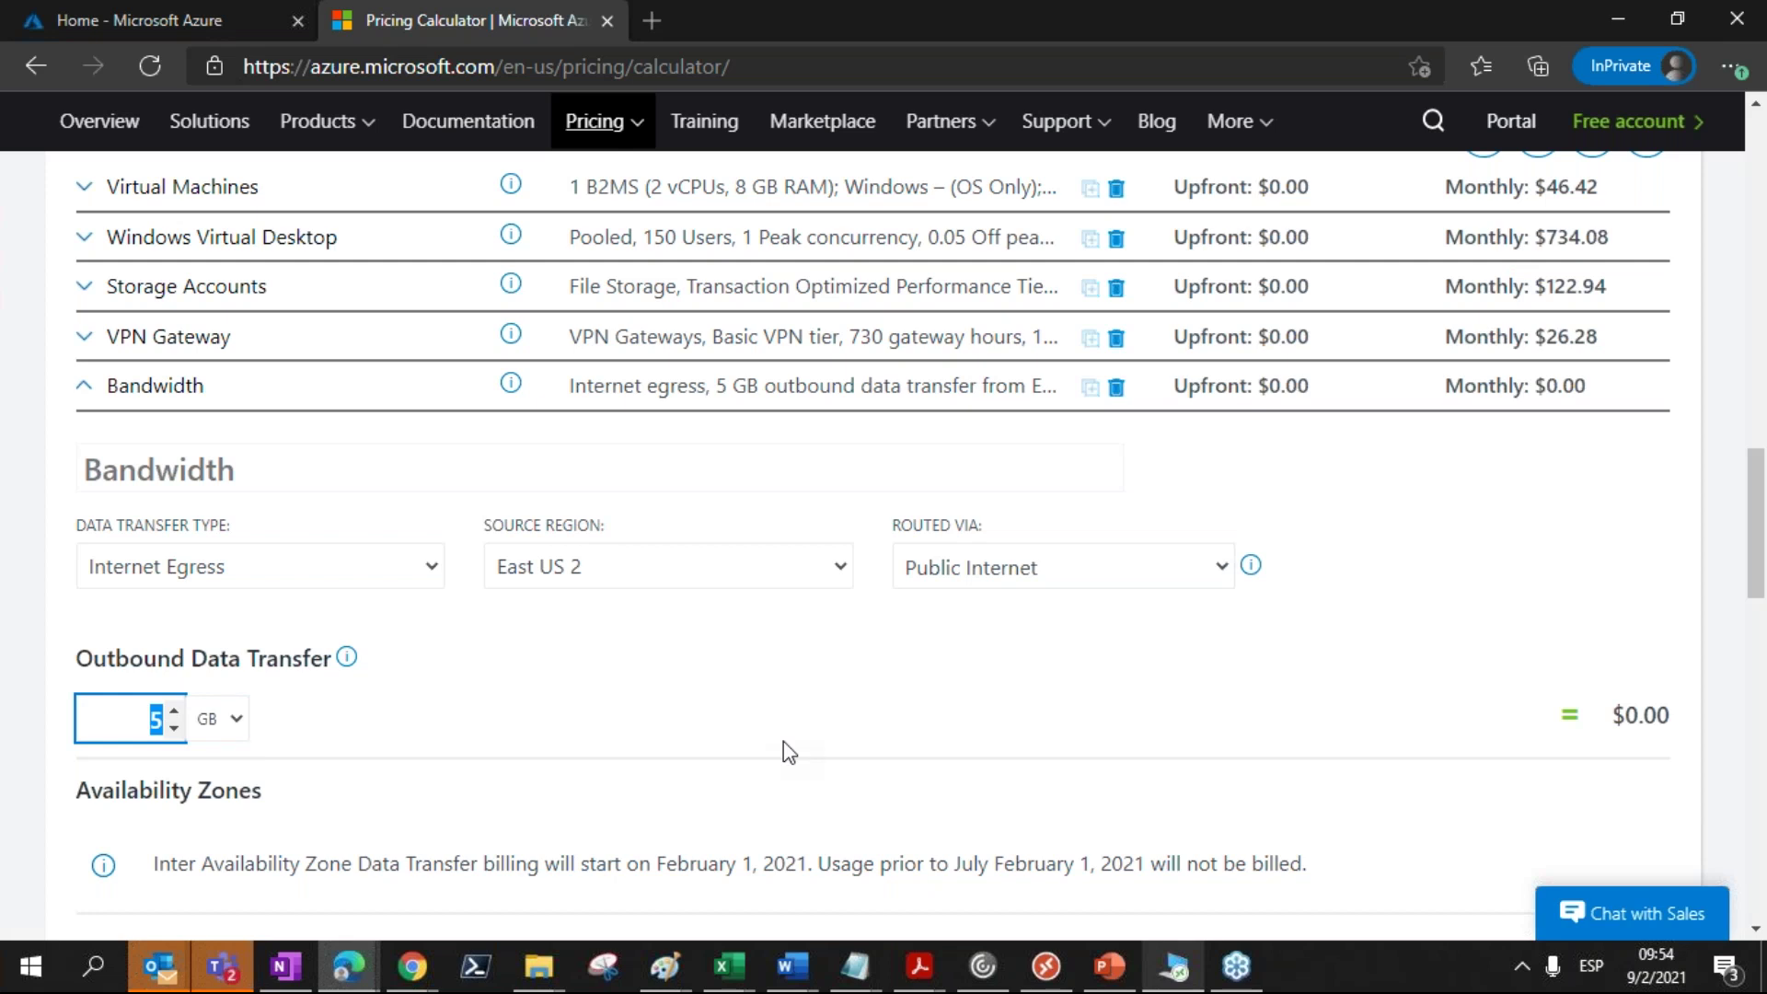
{"action": "type", "text": "50"}
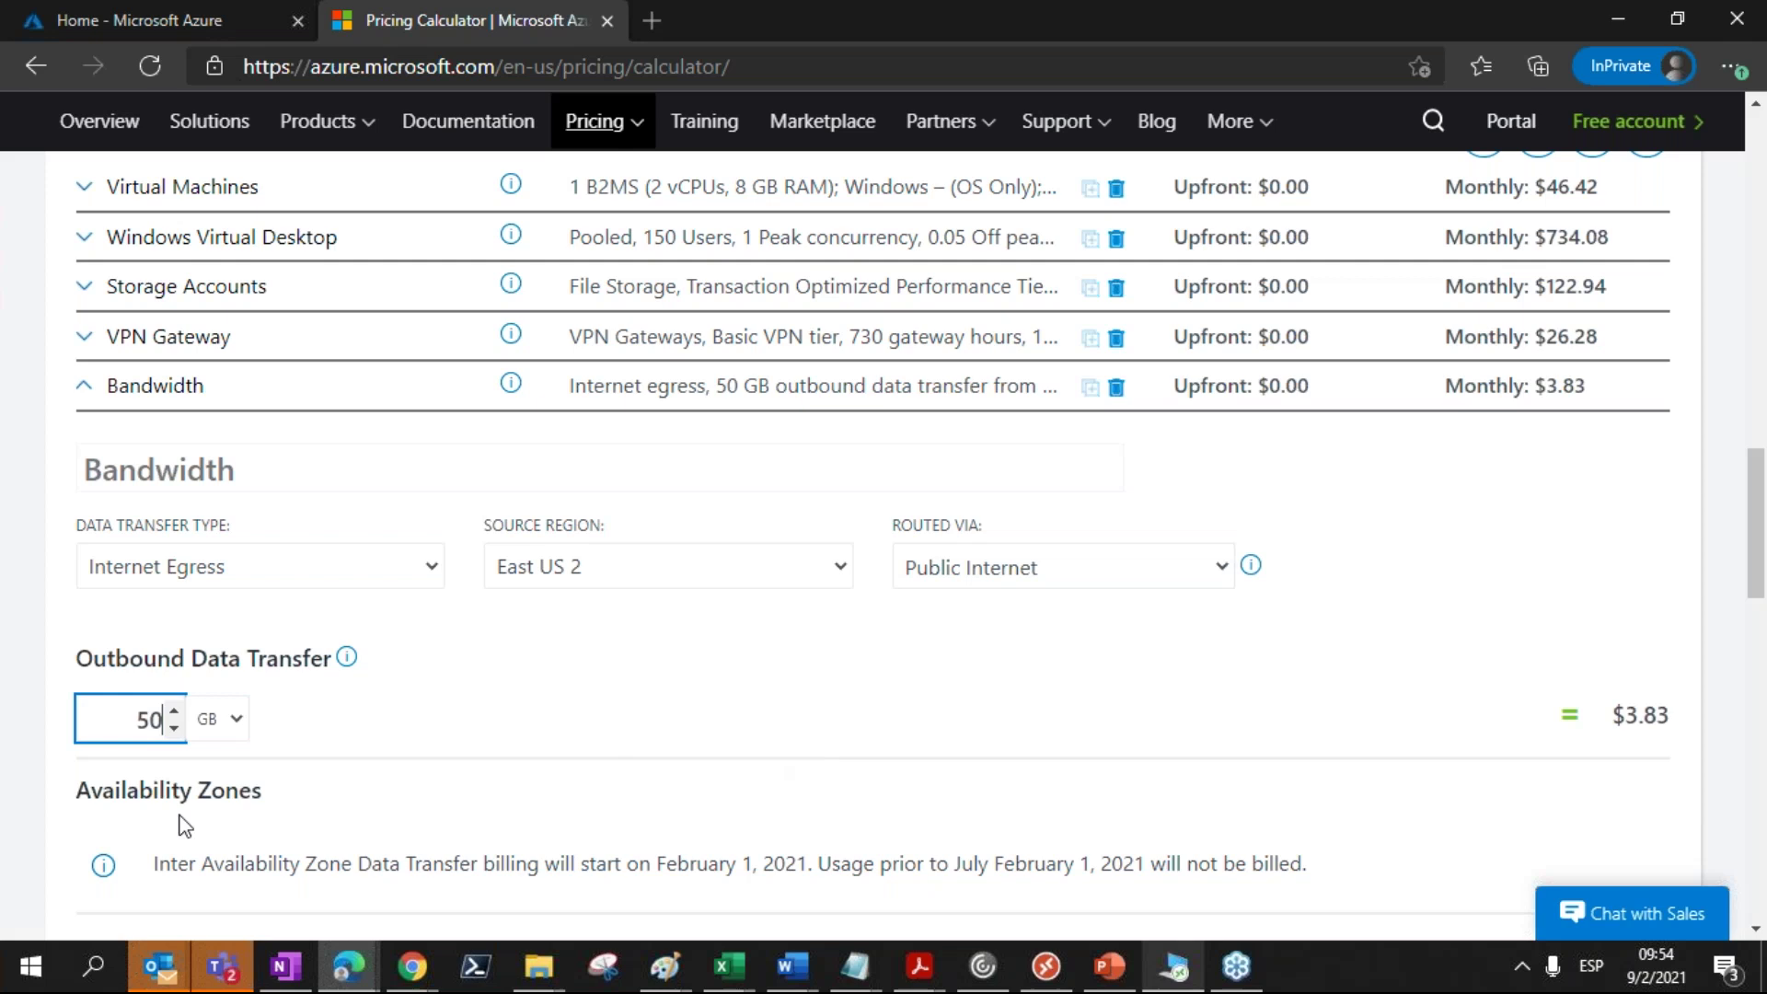
{"action": "left_click", "coordinate": [363, 553]}
{"action": "left_click", "coordinate": [116, 408]}
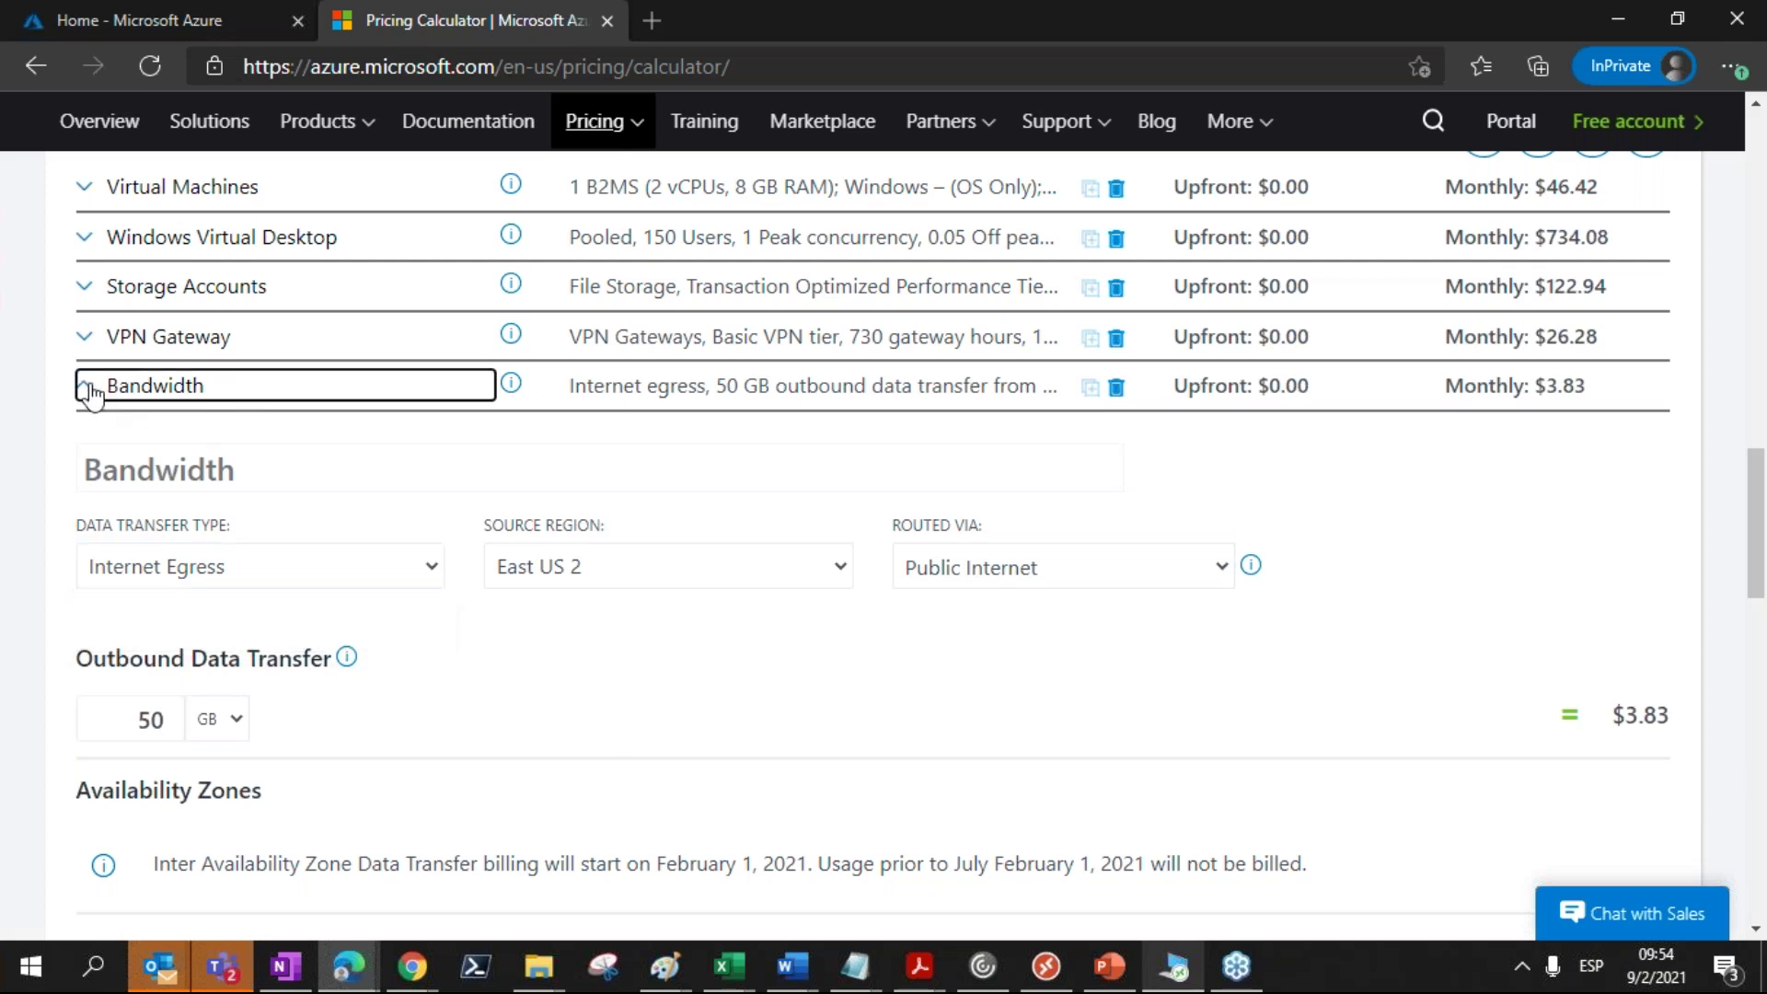
Step: Review the list of estimated services and the total upfront and monthly costs
{"action": "left_click_drag", "start_coordinate": [1762, 603], "coordinate": [1762, 549]}
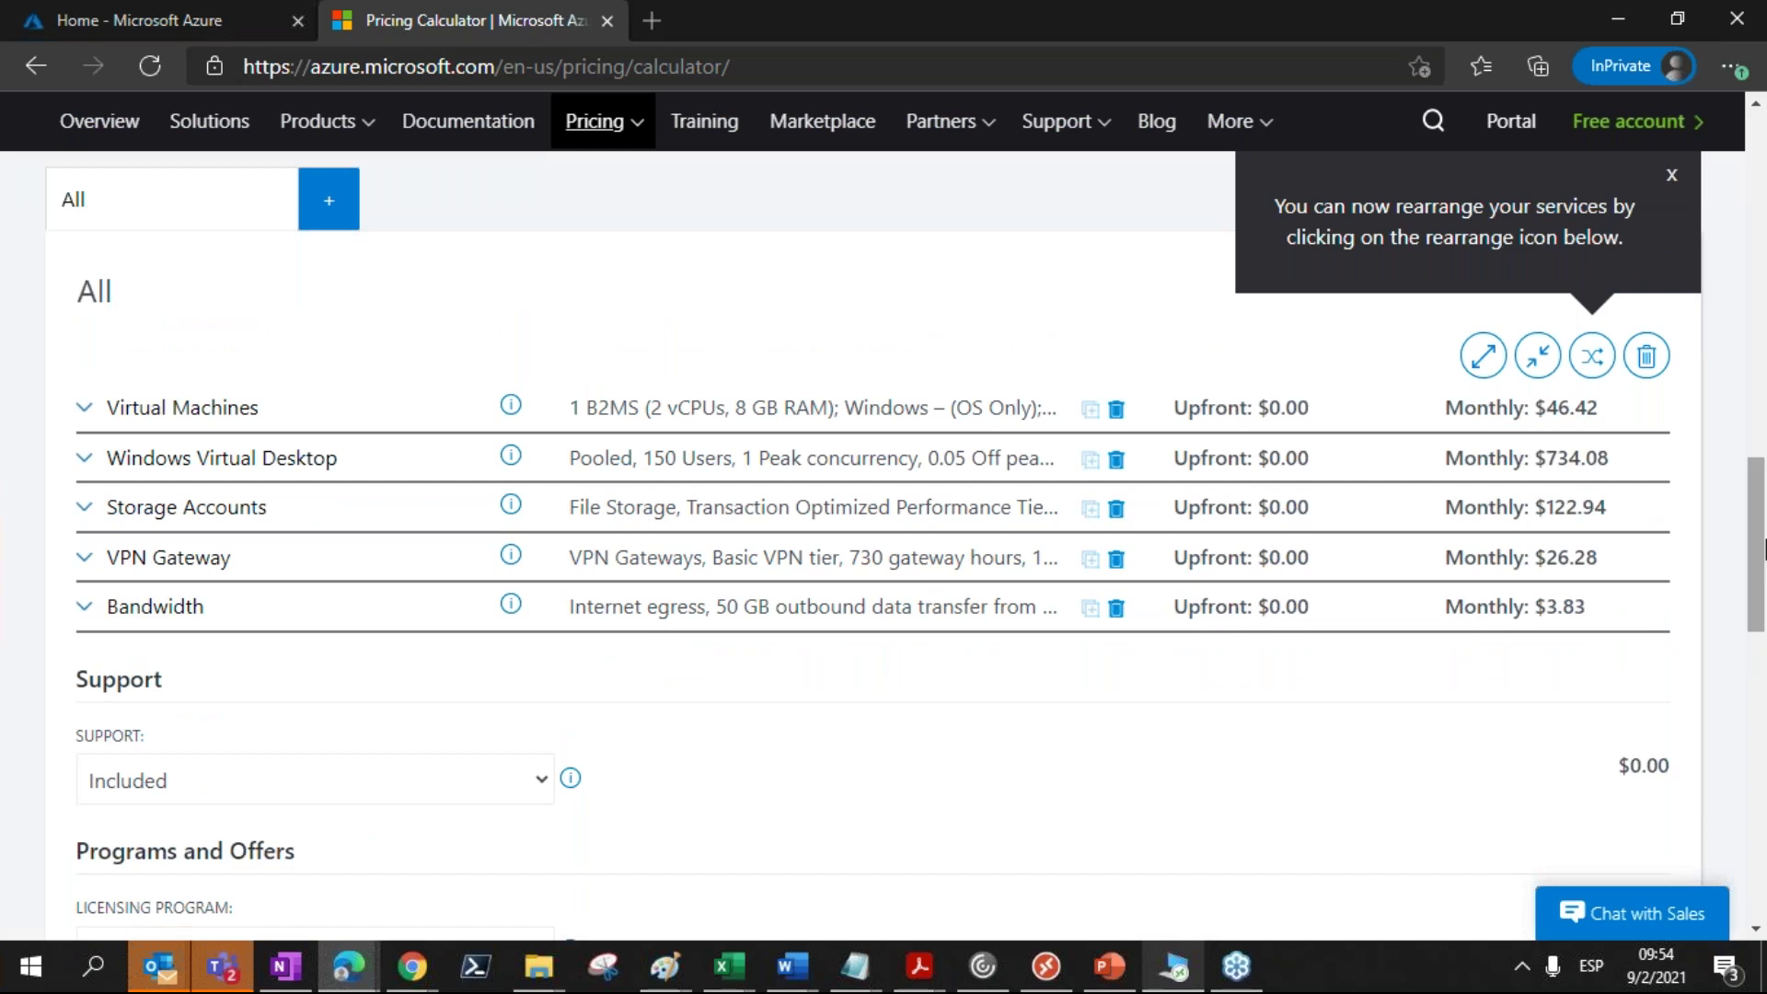
{"action": "left_click_drag", "start_coordinate": [1759, 549], "coordinate": [1760, 690]}
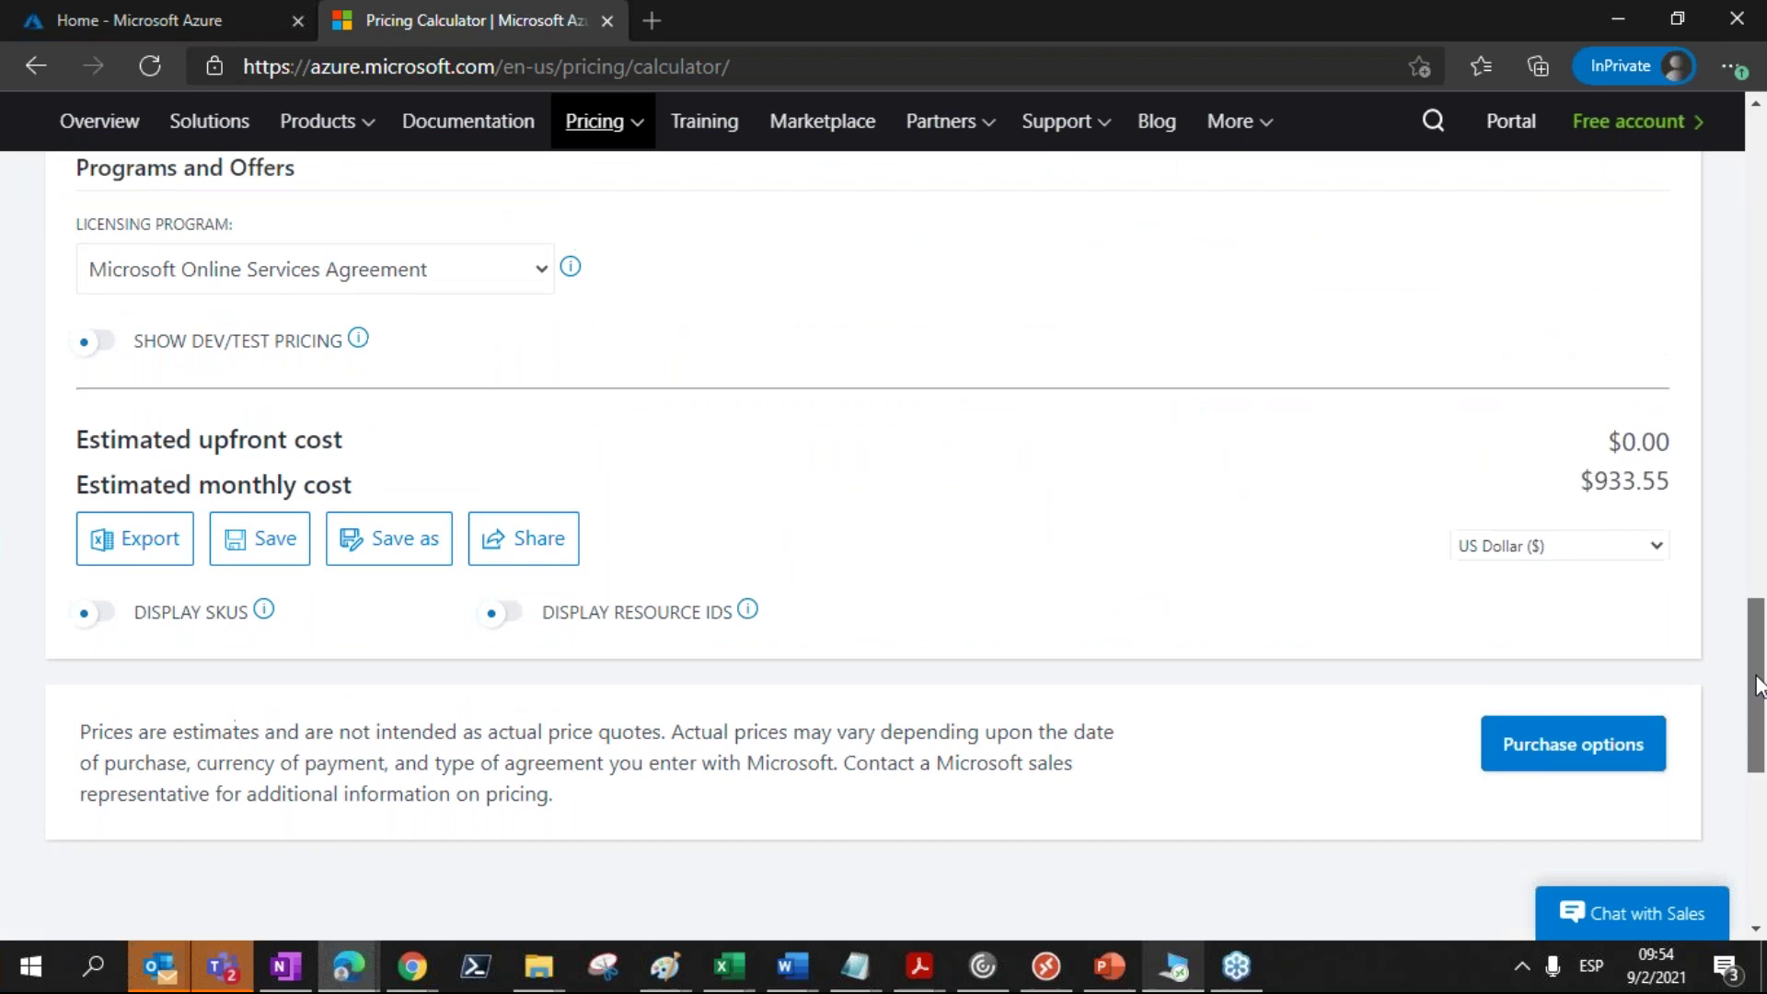
{"action": "scroll", "coordinate": [1662, 626], "scroll_direction": "up", "scroll_amount": 1}
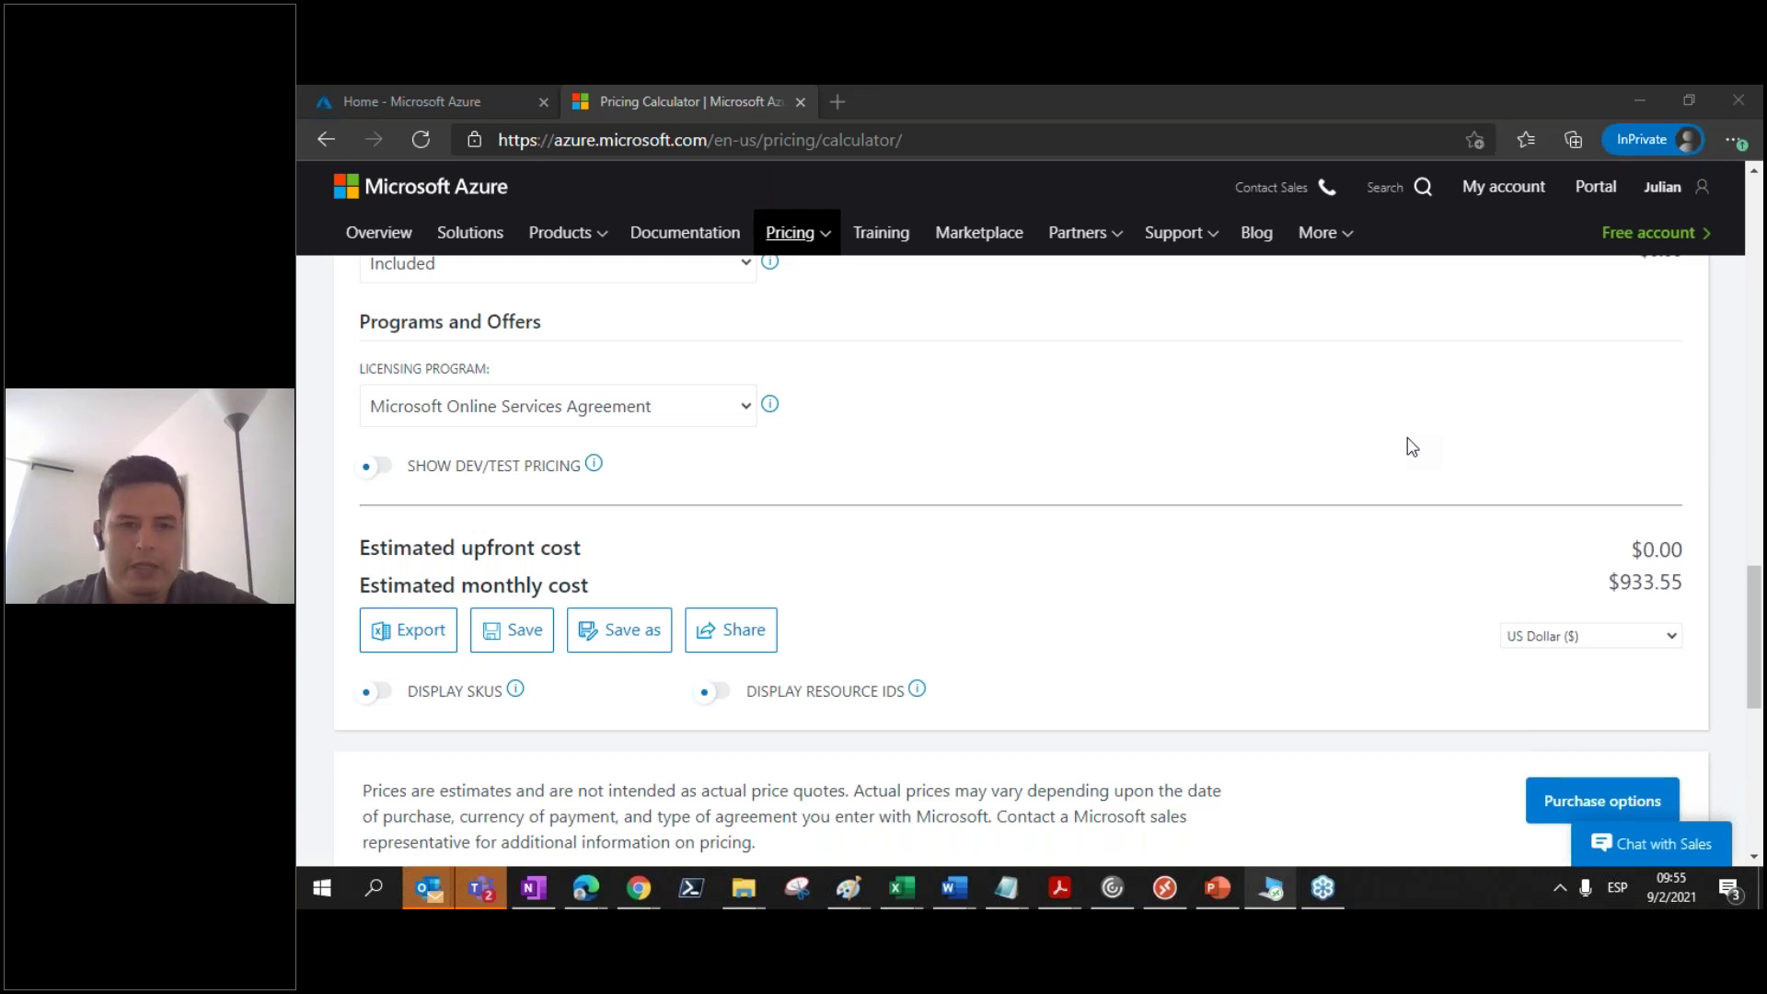
{"action": "left_click", "coordinate": [1547, 402]}
Step: Switch to the Azure portal and view the Backup settings of the wvd-1 virtual machine
{"action": "left_click", "coordinate": [433, 101]}
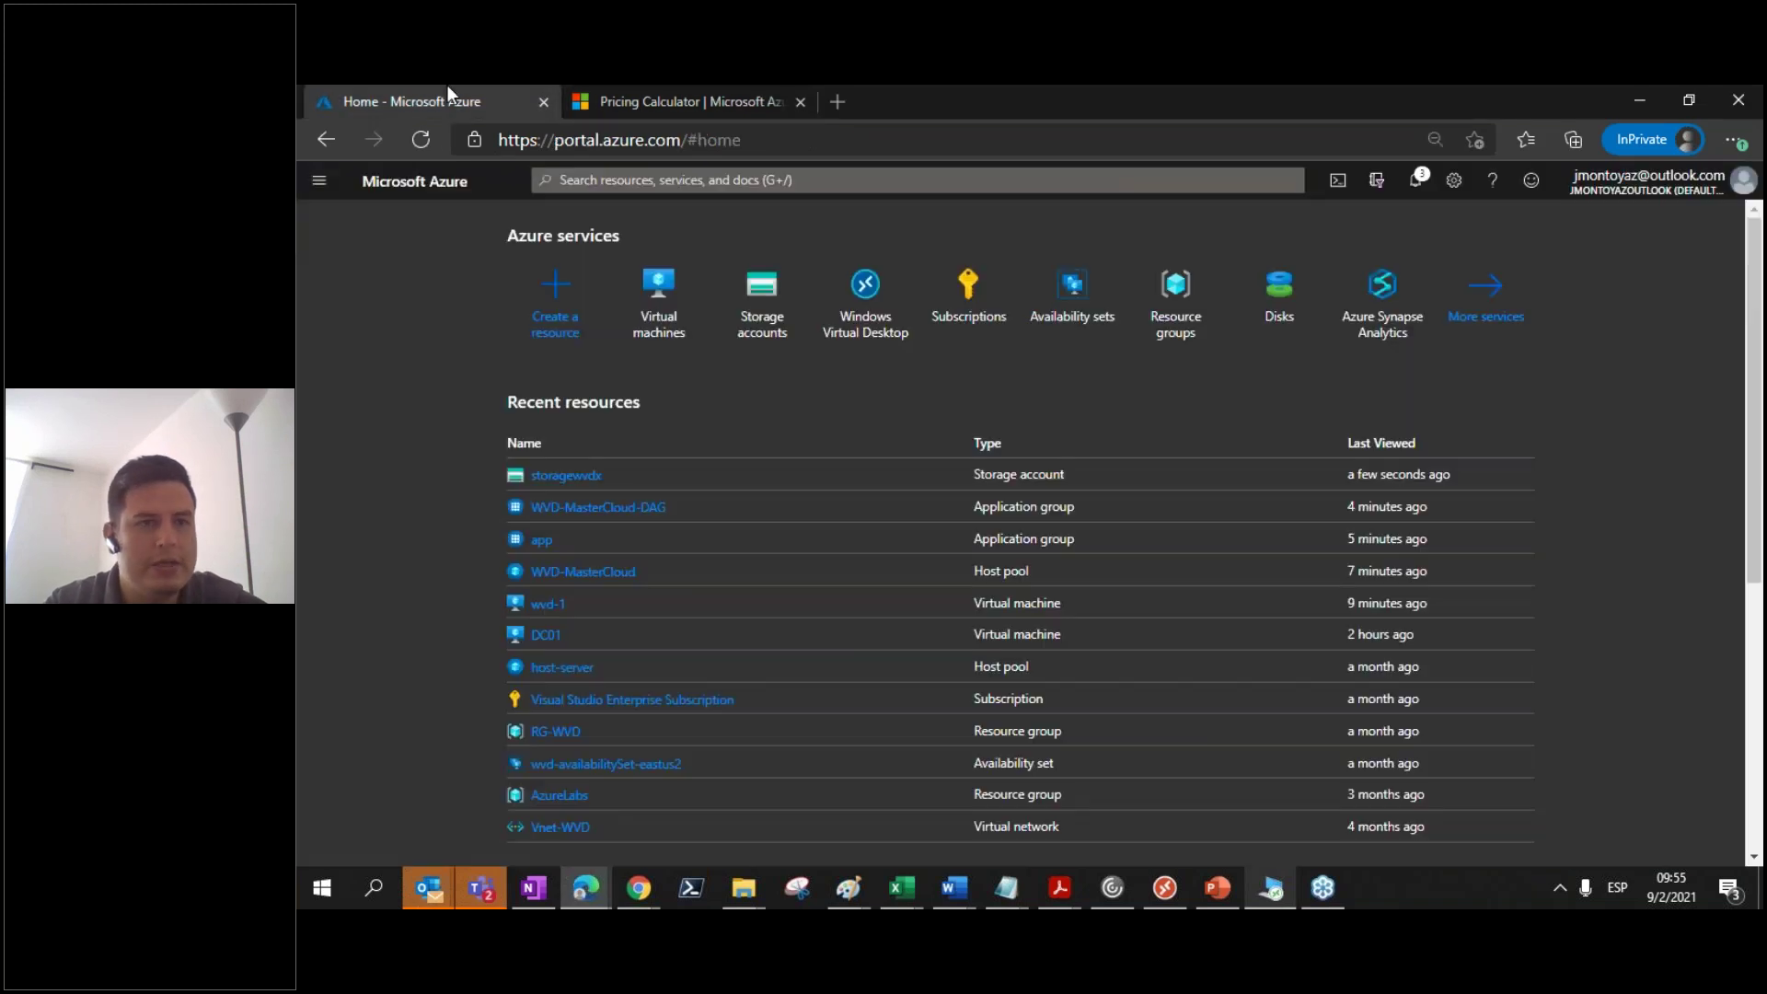
{"action": "left_click", "coordinate": [659, 294]}
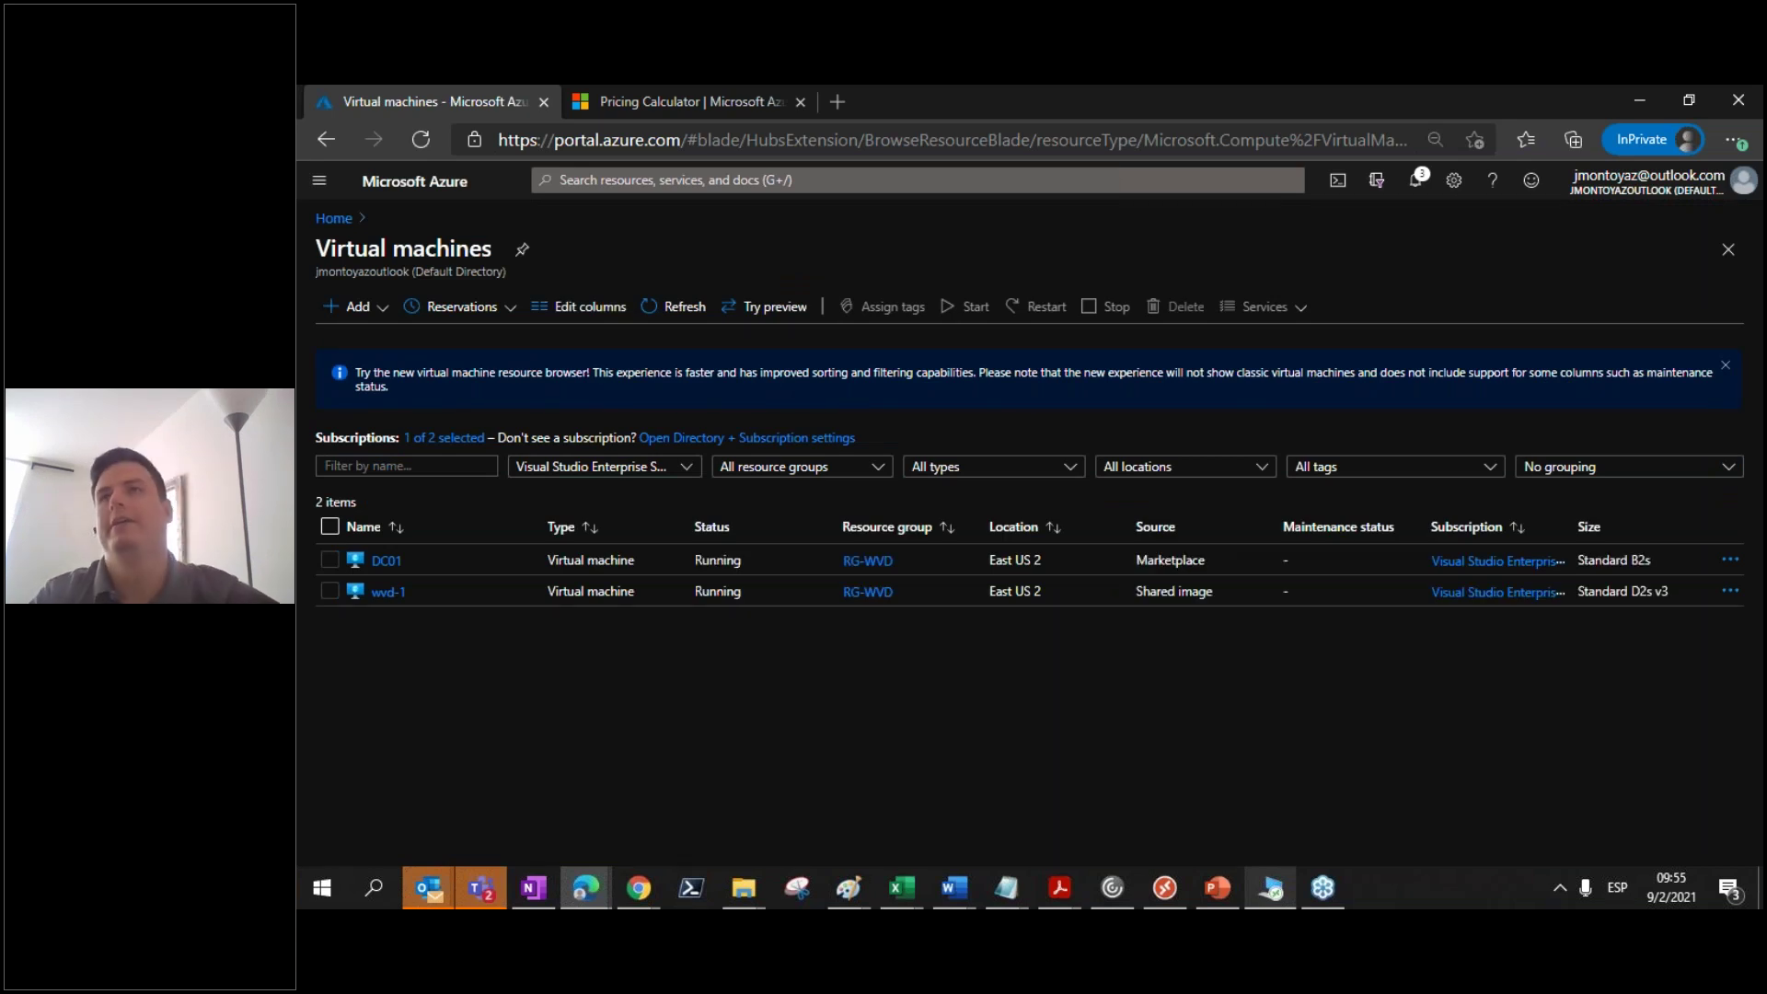
{"action": "left_click", "coordinate": [393, 597]}
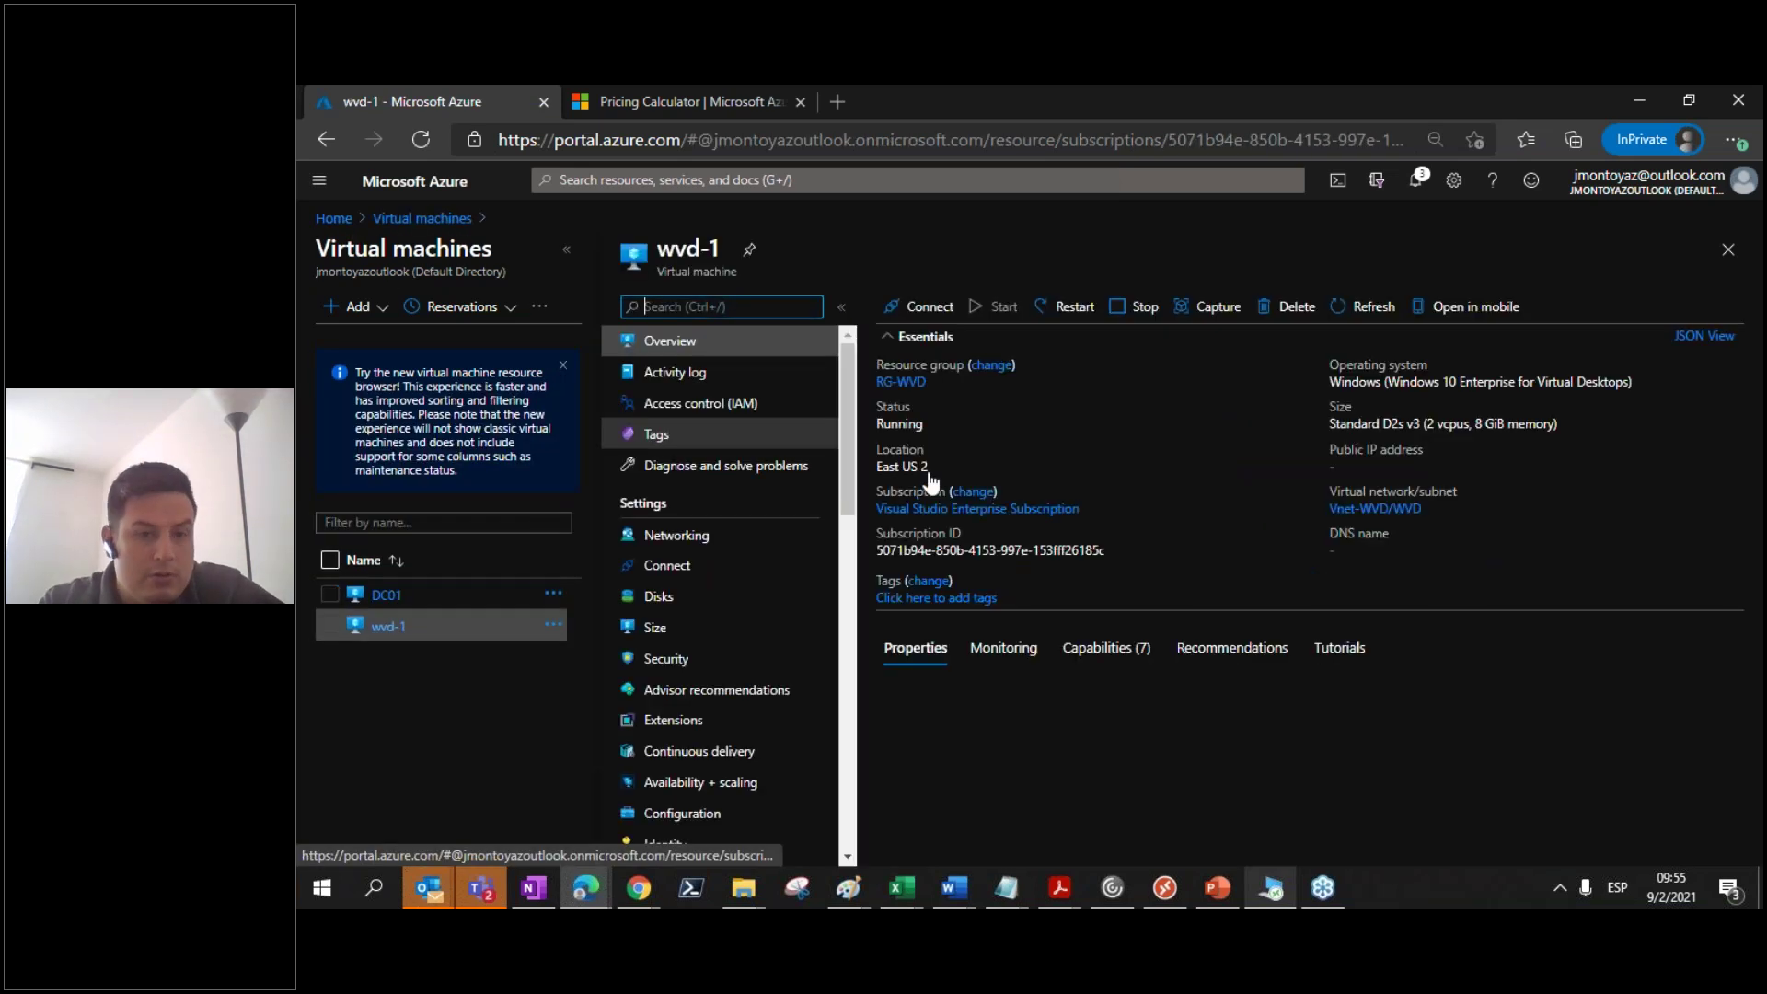
{"action": "left_click_drag", "start_coordinate": [845, 396], "coordinate": [835, 532]}
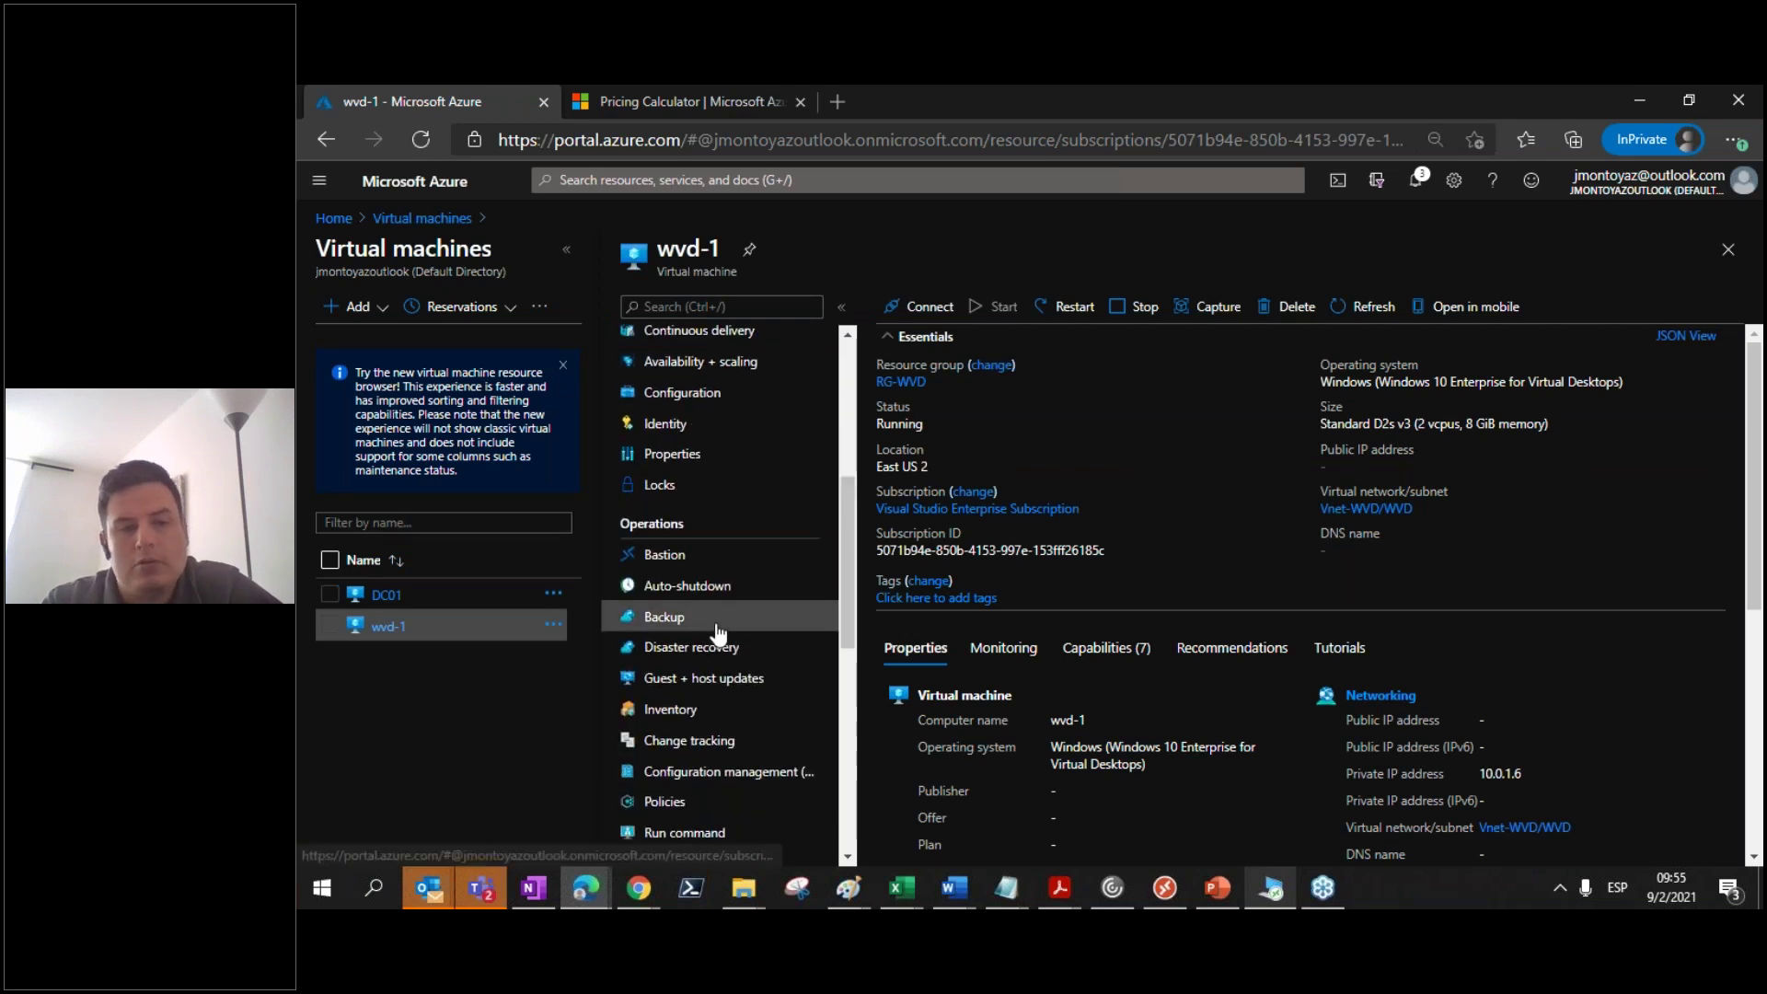
{"action": "left_click", "coordinate": [819, 617]}
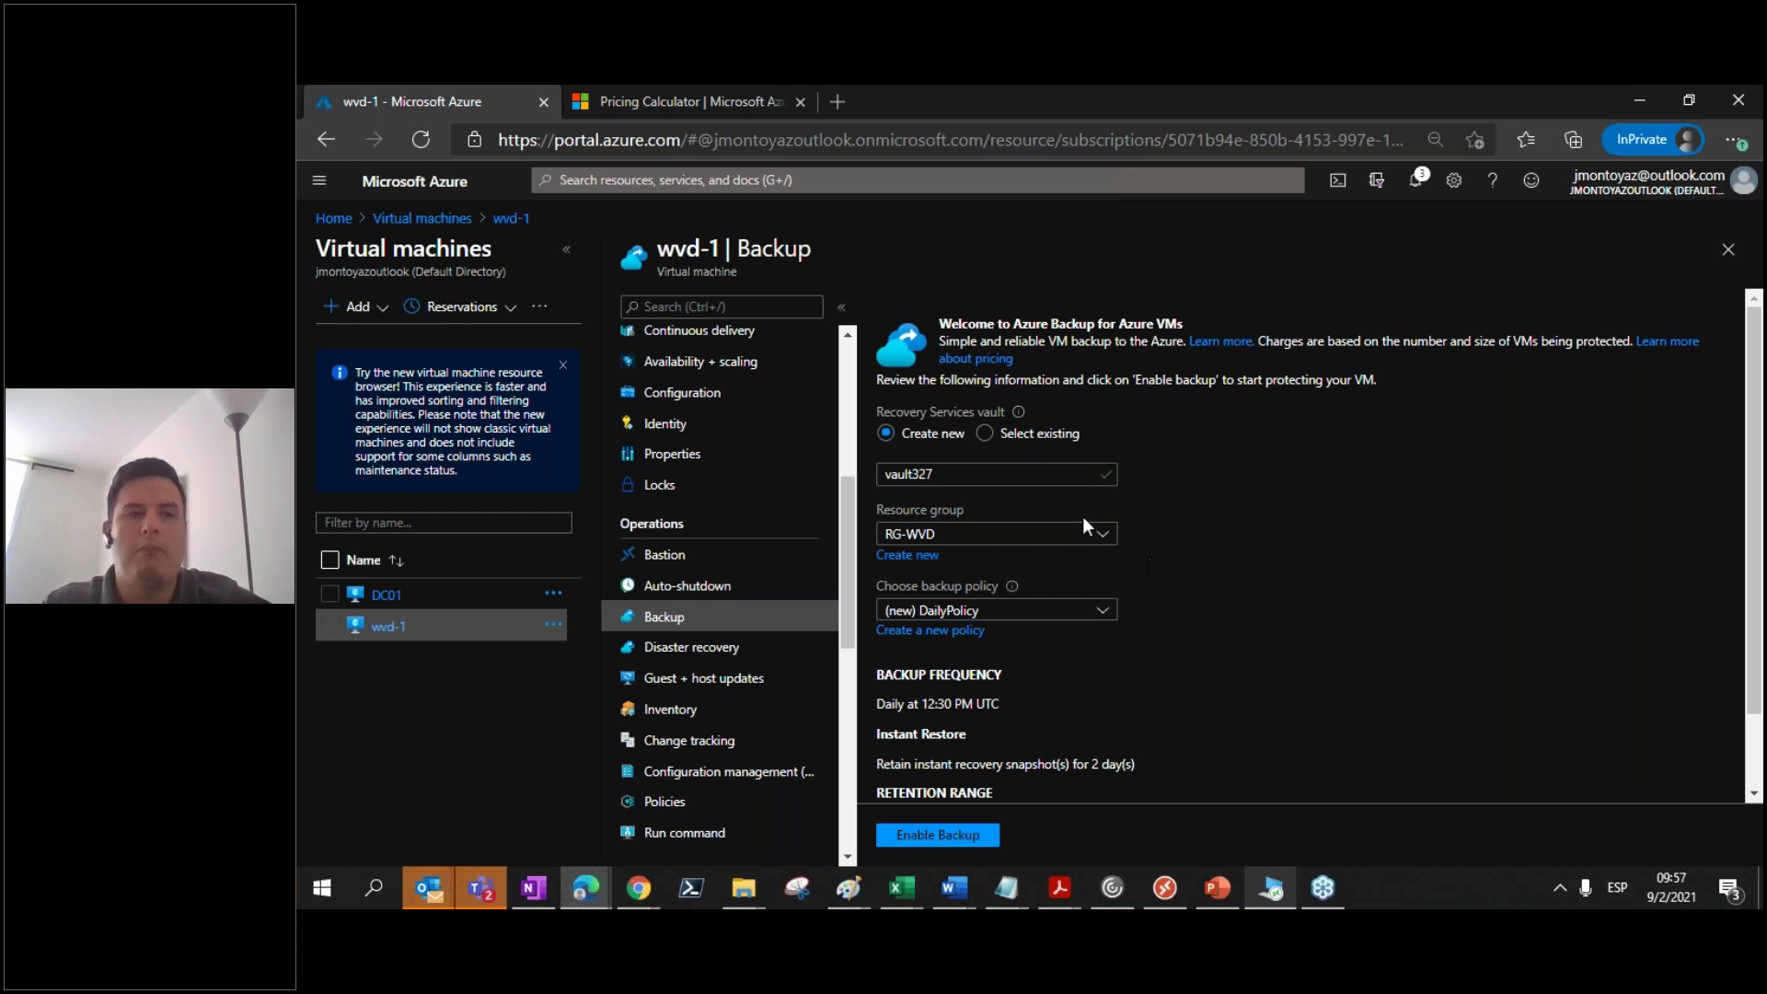
Step: Return to the portal home and open the file shares of the storagewvdx storage account
{"action": "left_click", "coordinate": [331, 218]}
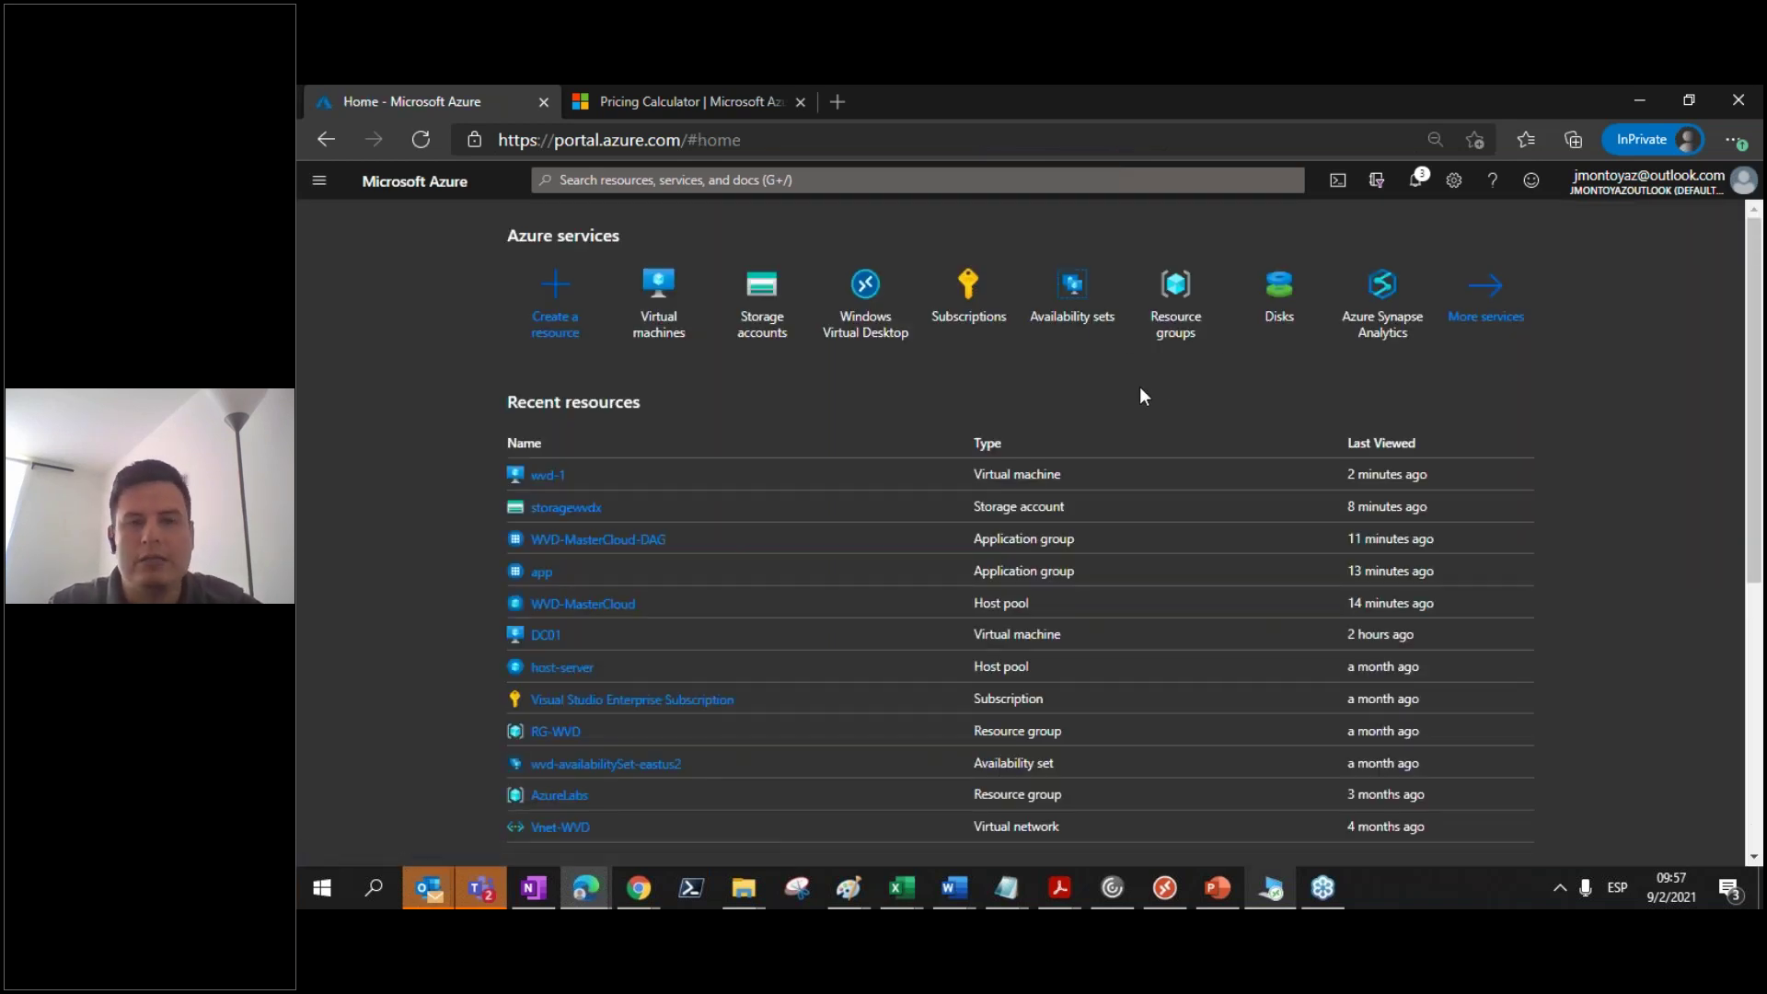
{"action": "left_click", "coordinate": [766, 313]}
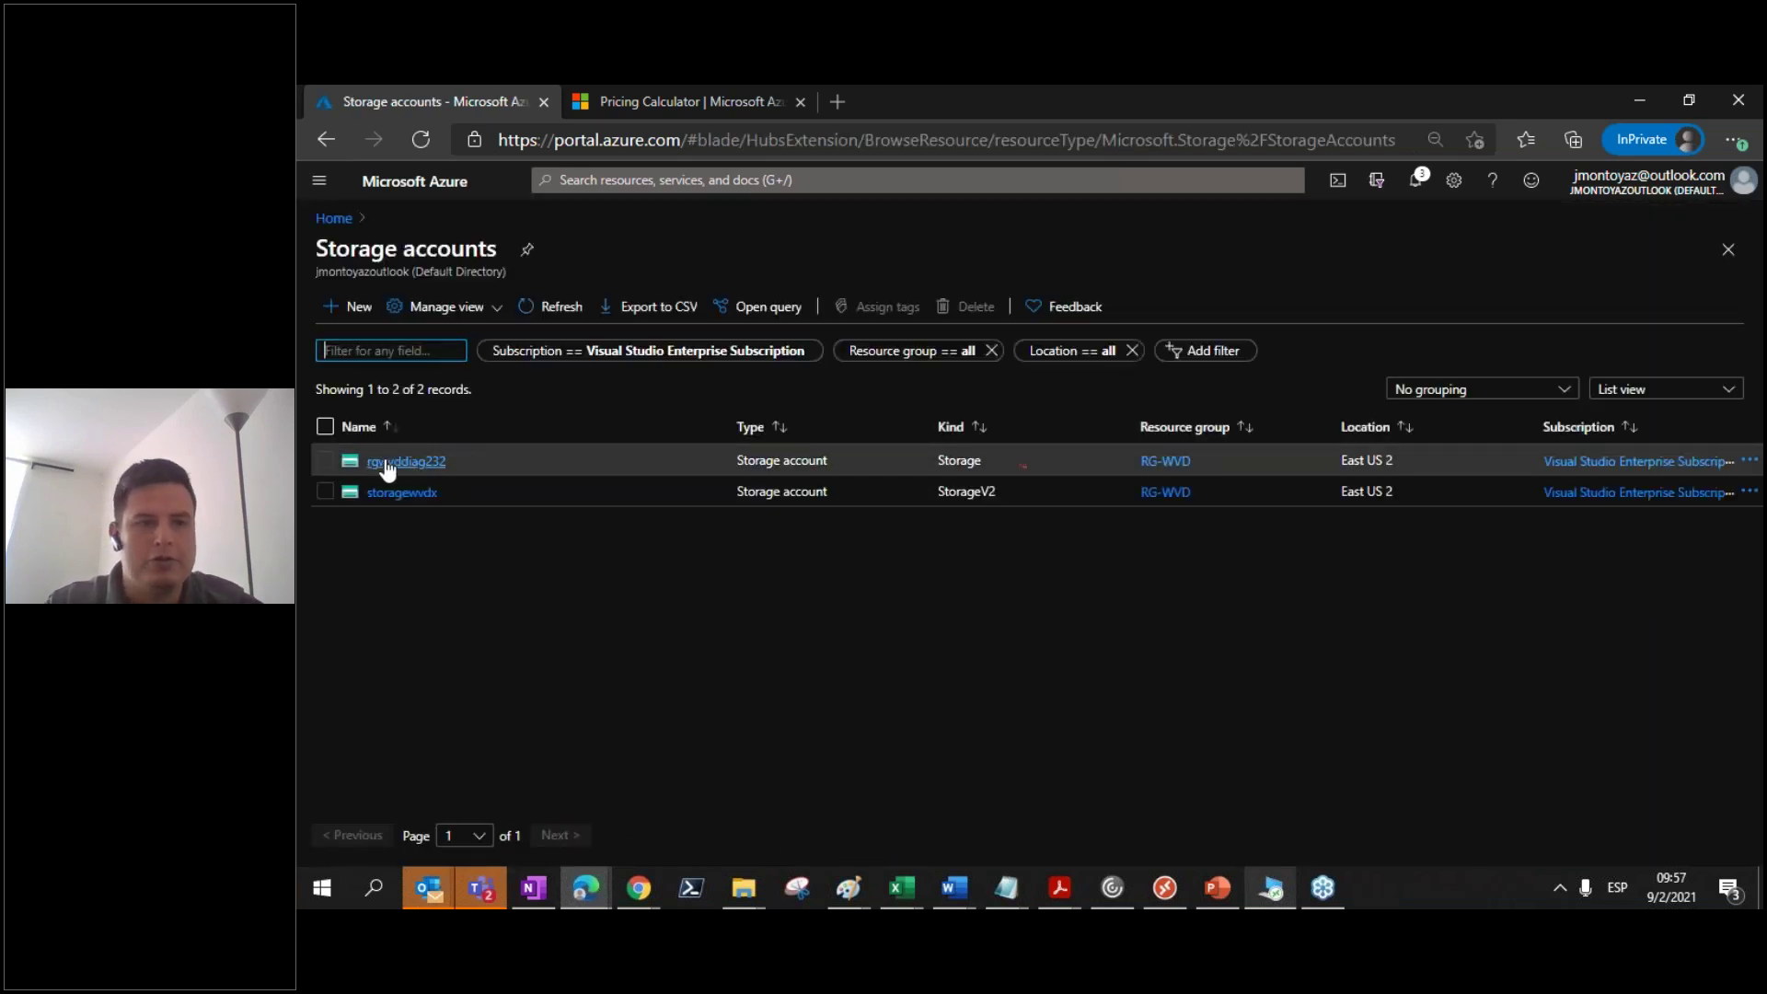
{"action": "left_click", "coordinate": [386, 493]}
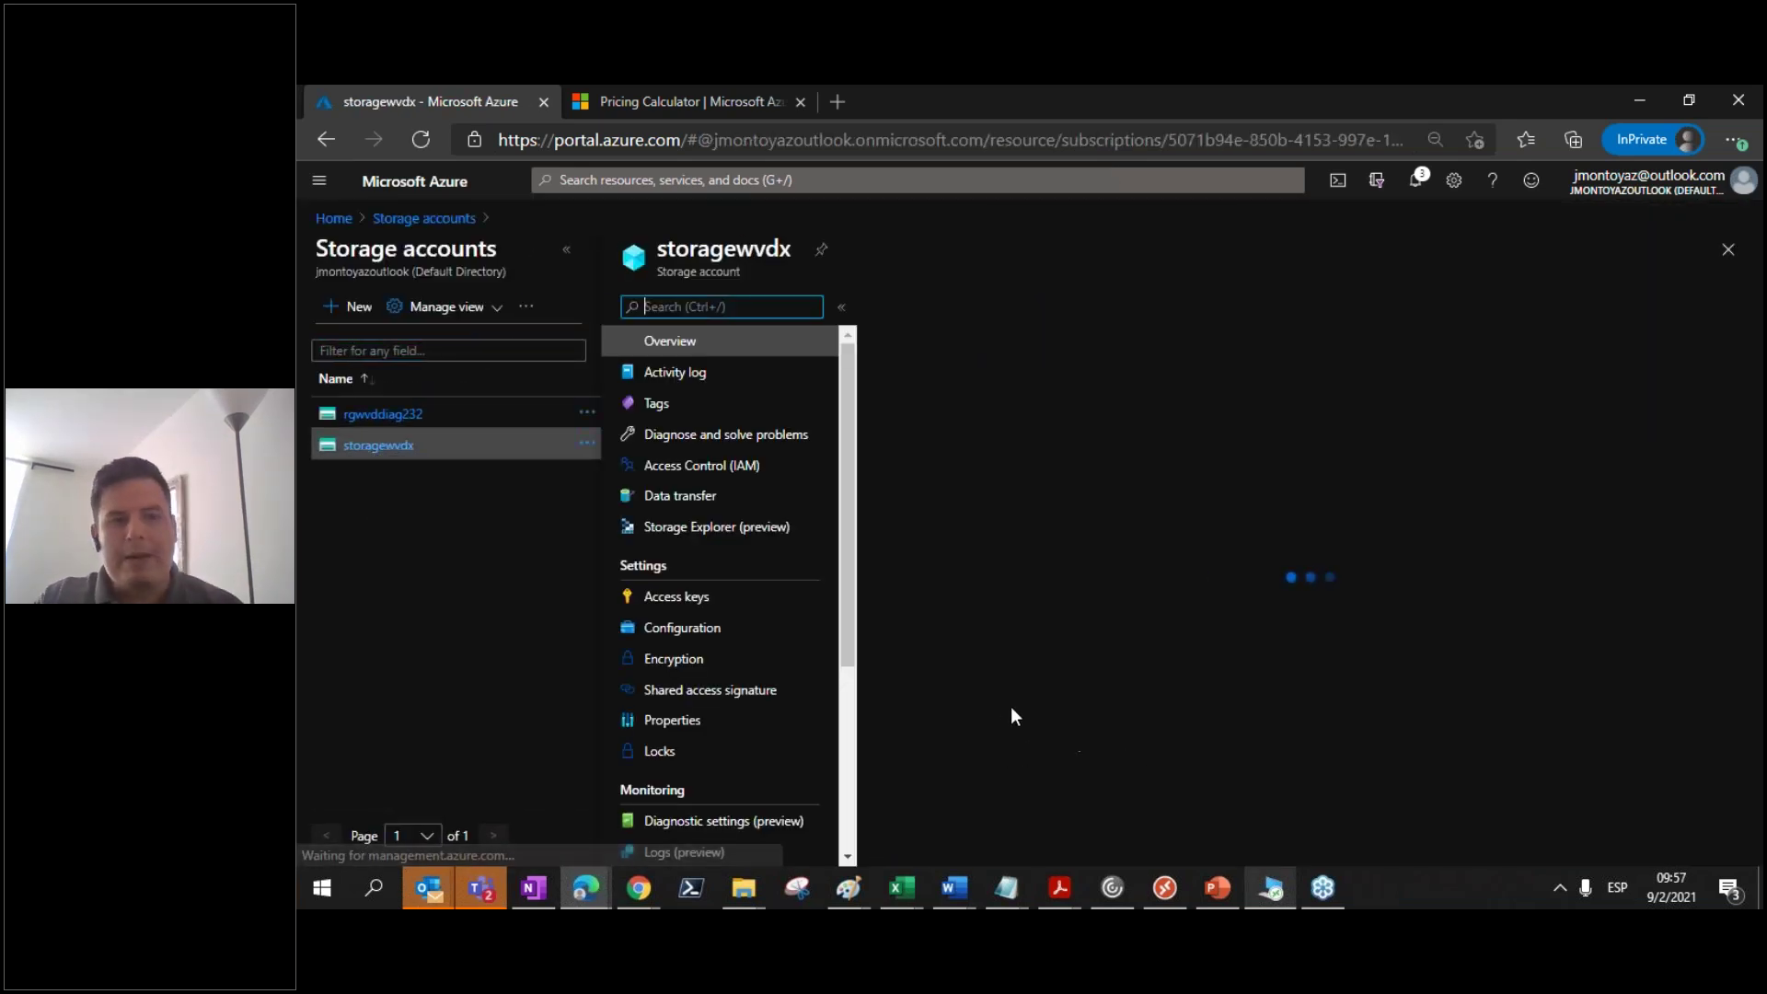
{"action": "left_click", "coordinate": [1298, 736]}
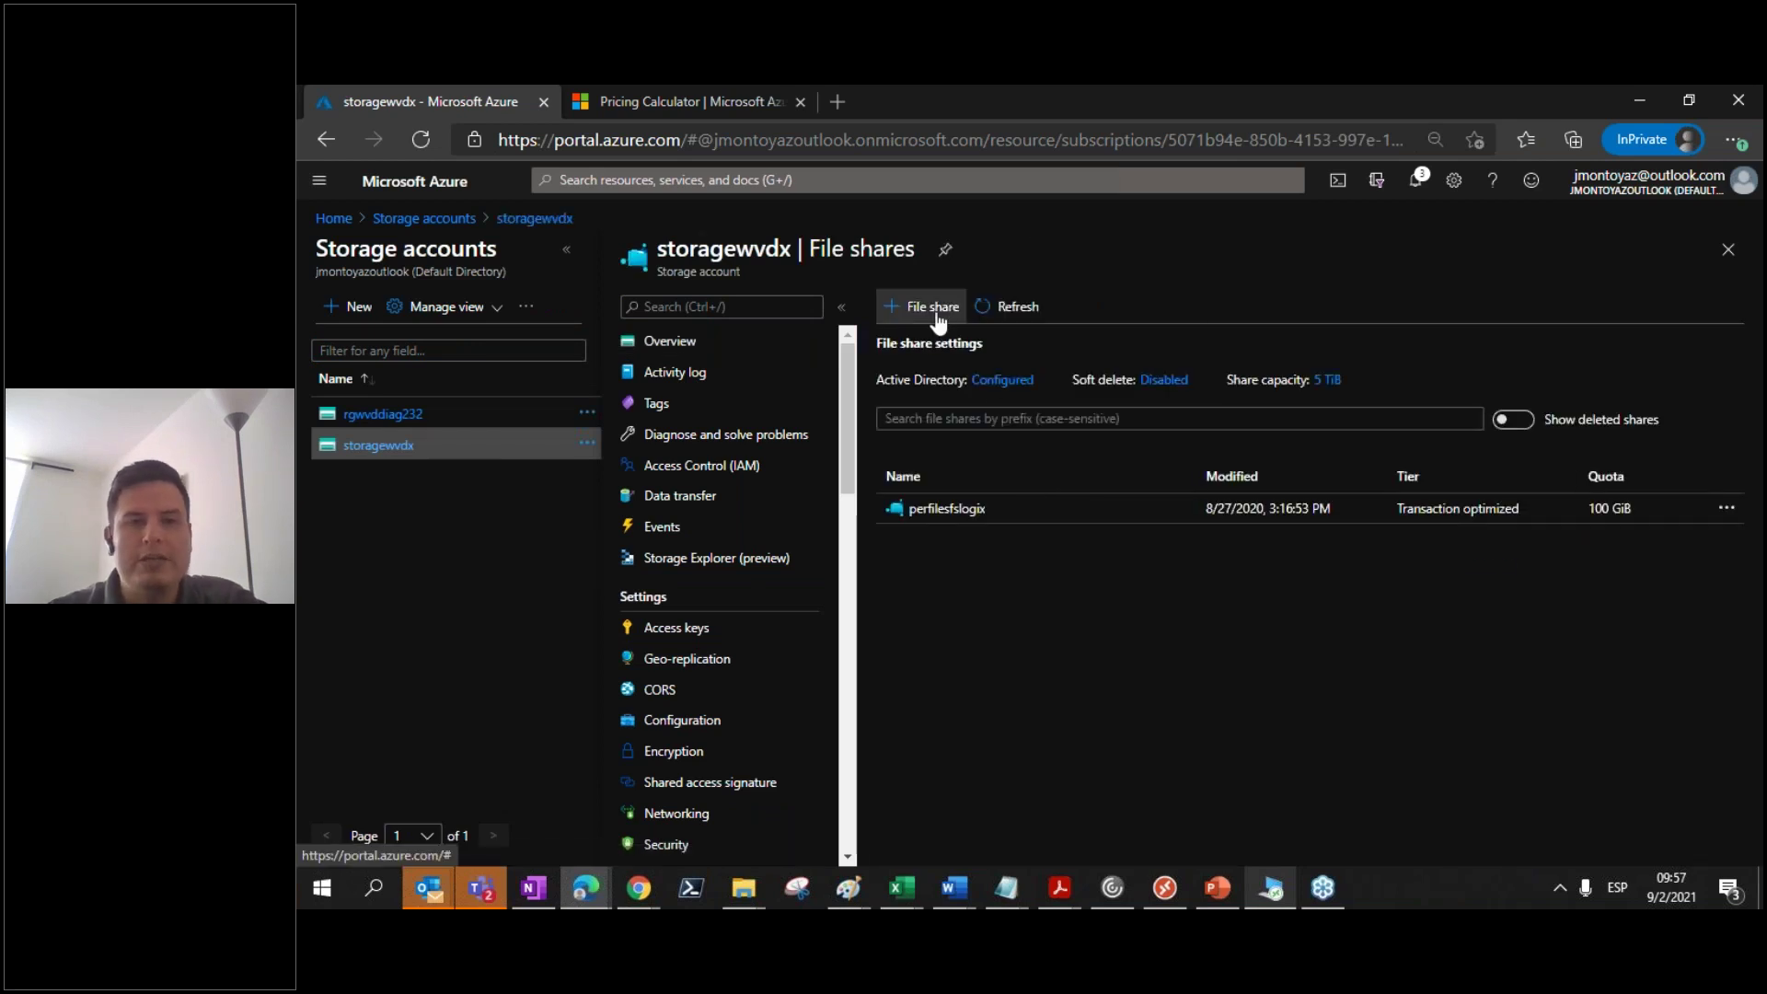
Step: Create a file share named compartidafinanzas with a 1000 GiB quota and the Transaction optimized tier
{"action": "left_click", "coordinate": [936, 314]}
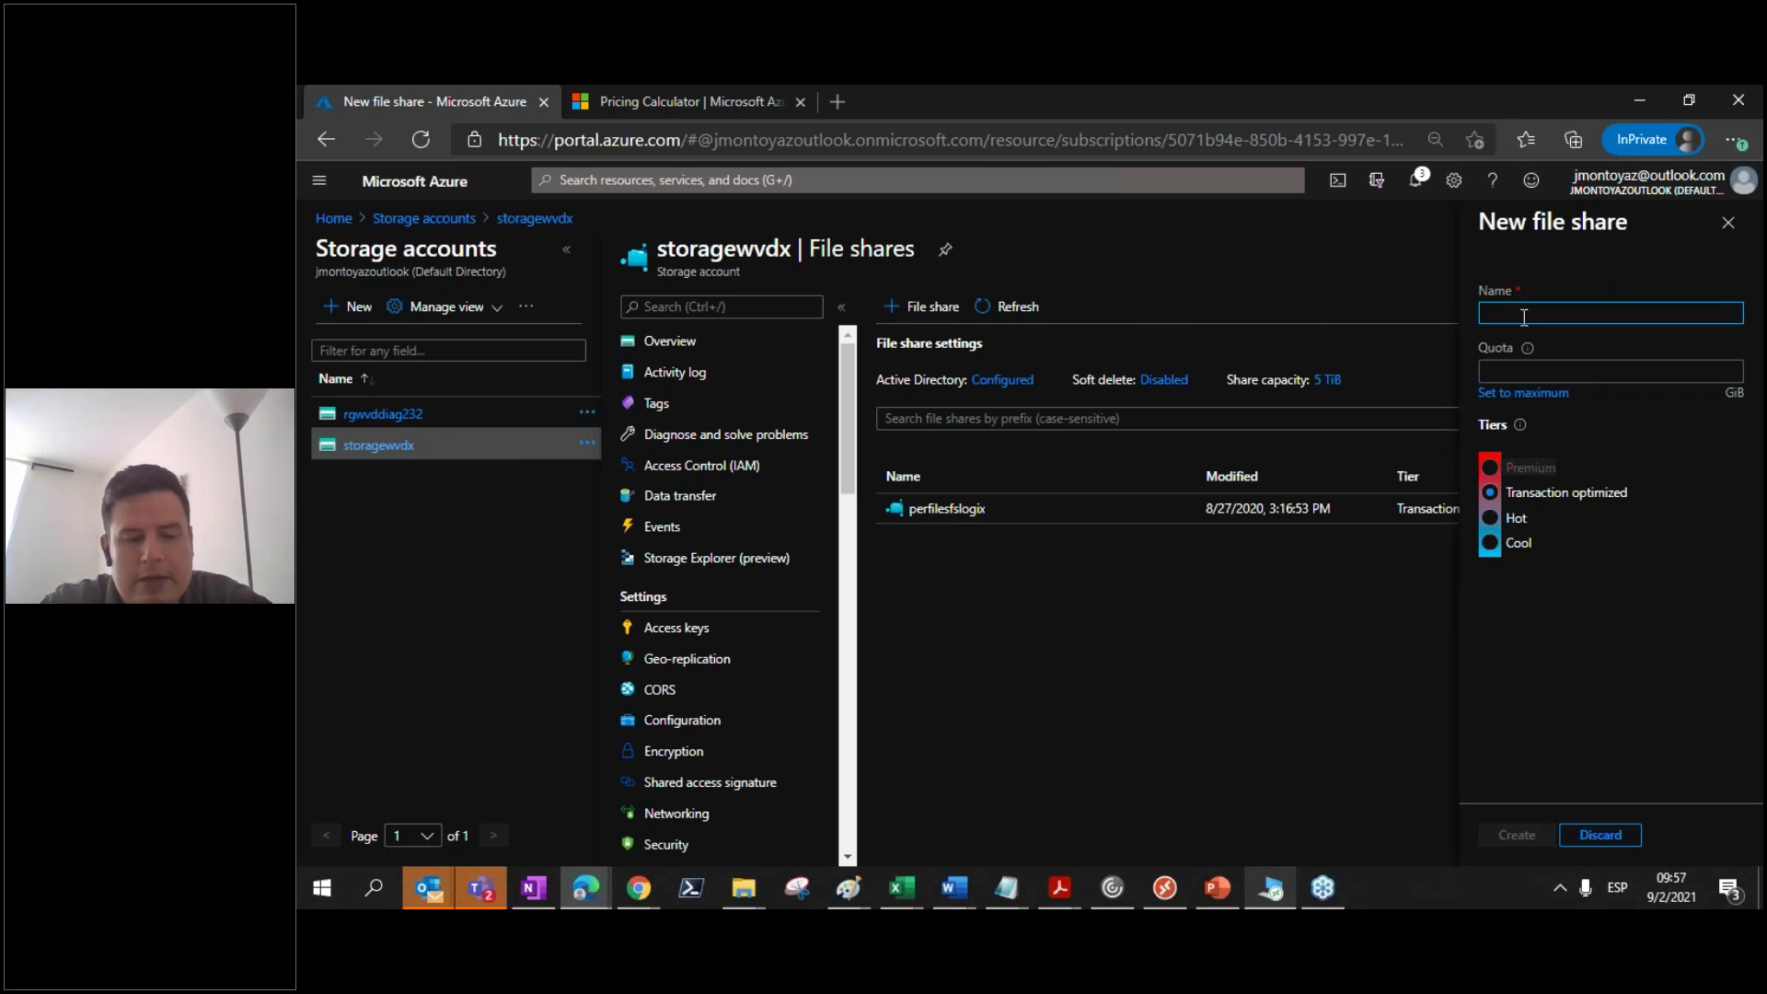
{"action": "type", "text": "compartidafinanzas"}
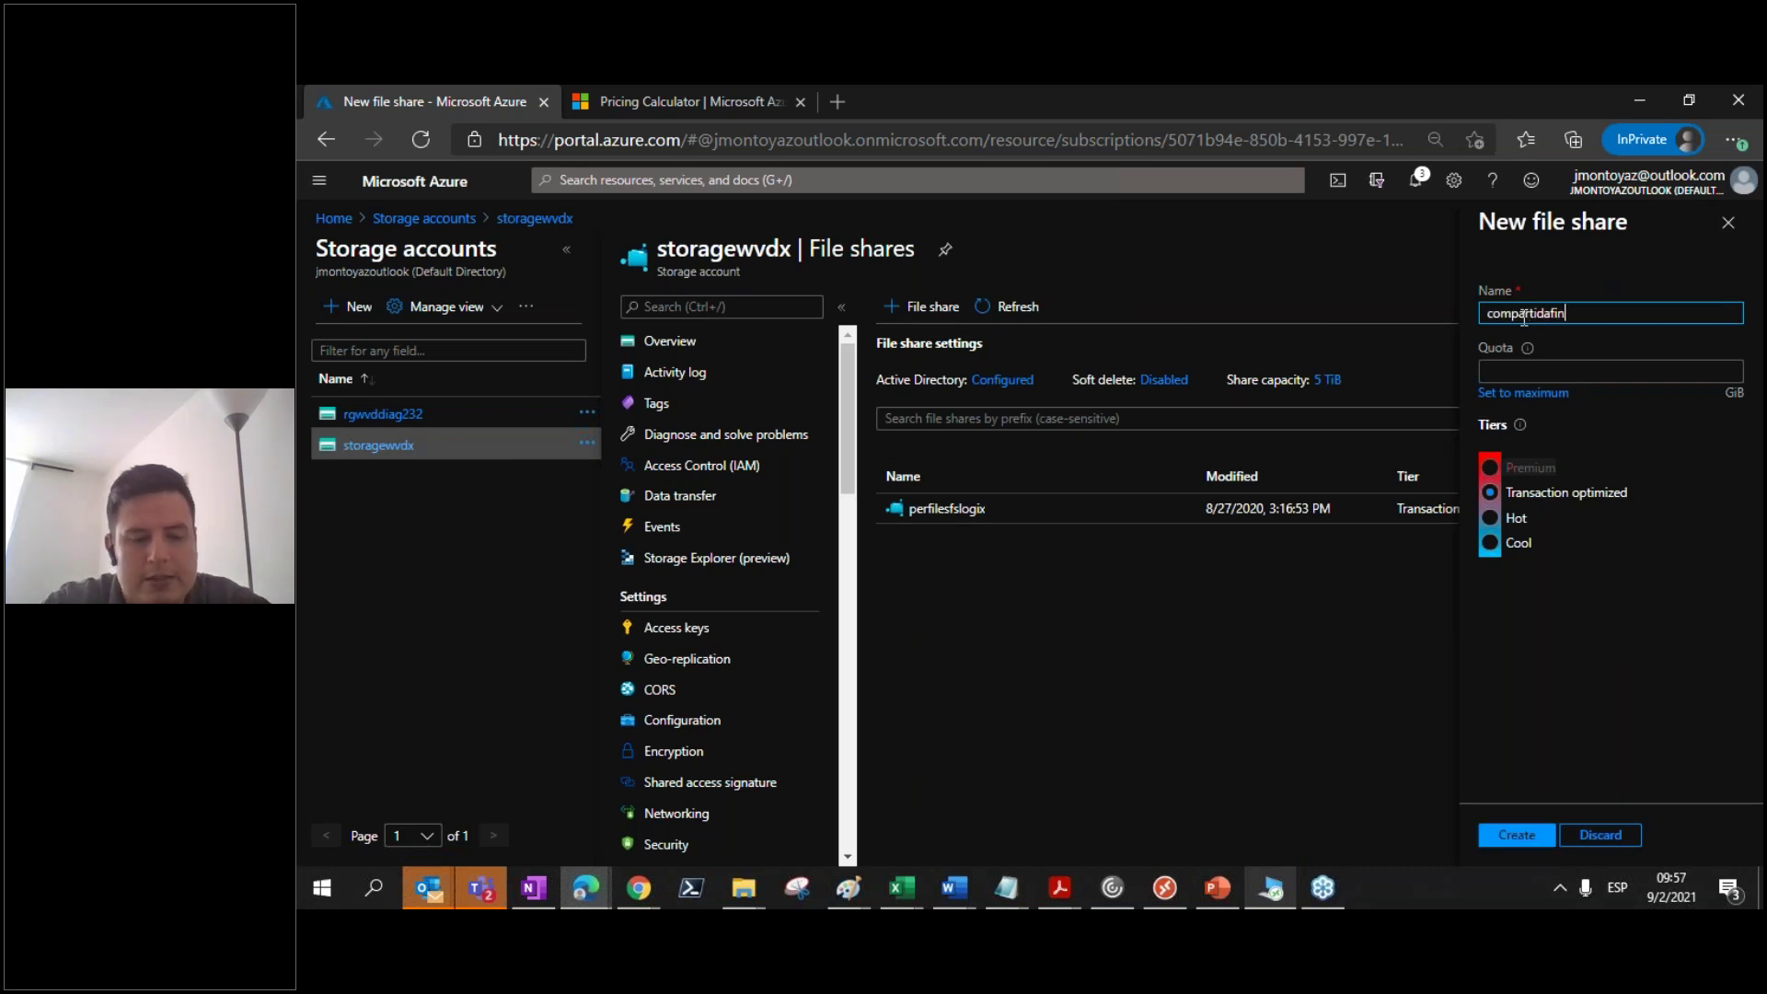
{"action": "left_click", "coordinate": [1506, 372]}
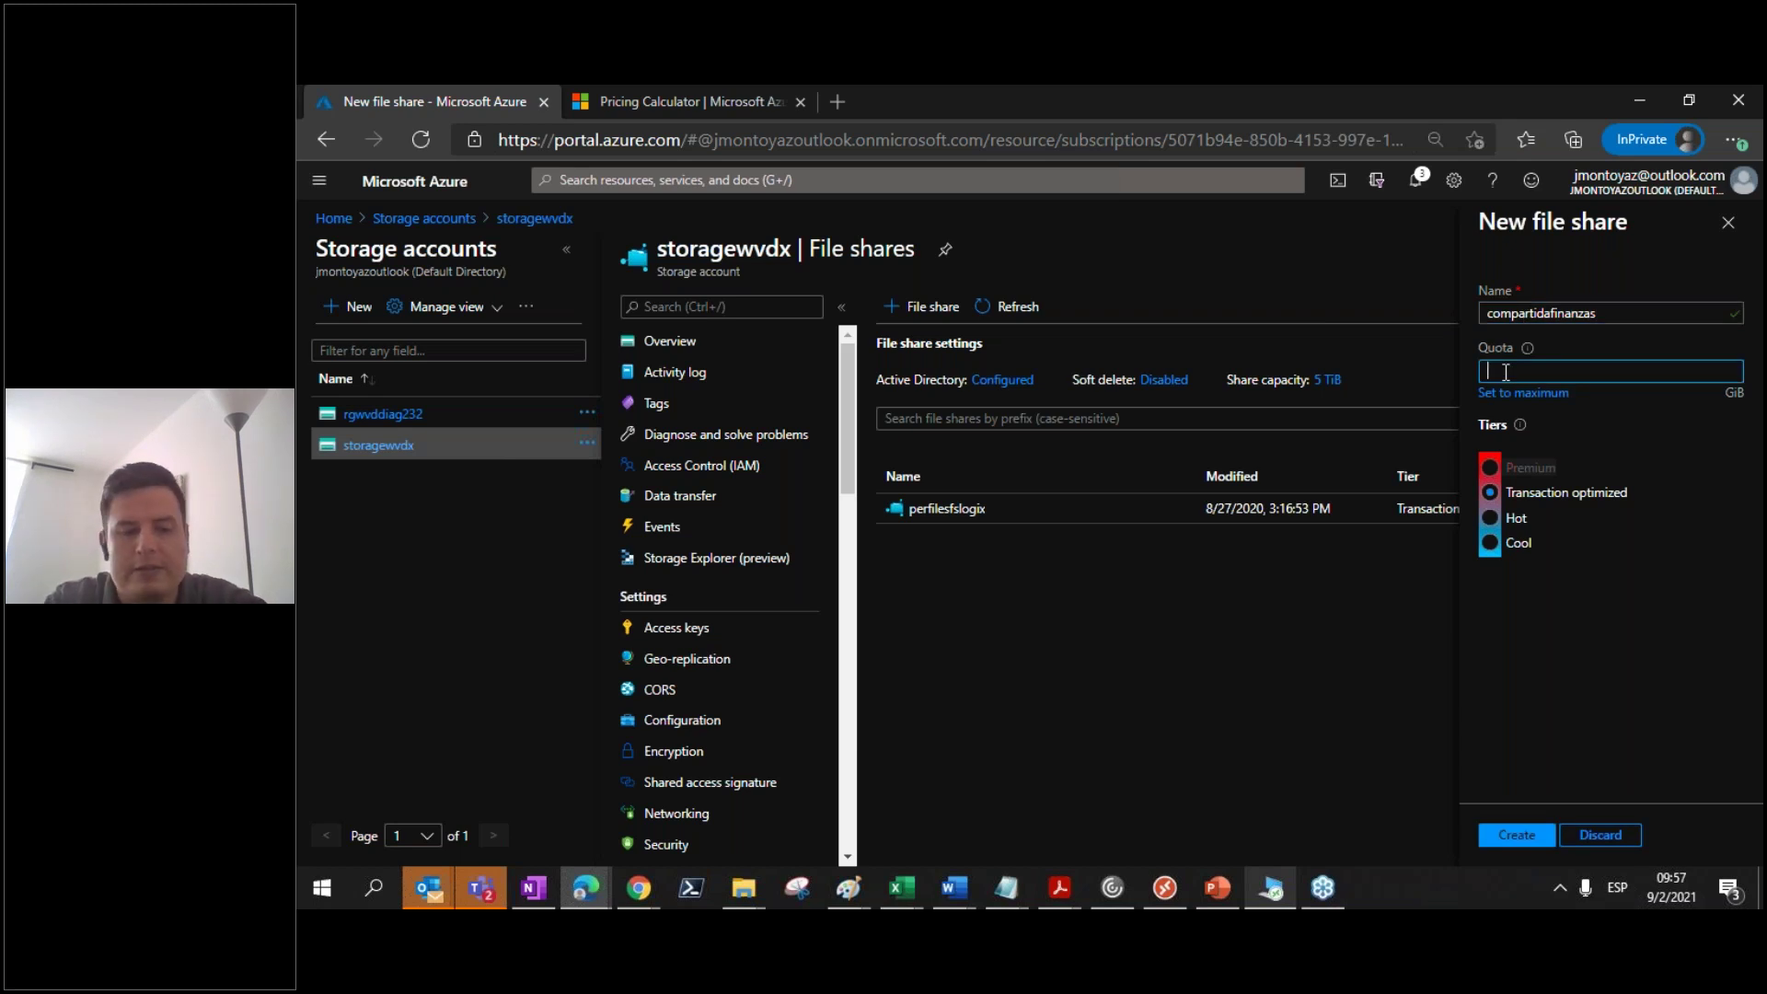
{"action": "type", "text": "1000"}
{"action": "left_click", "coordinate": [1563, 679]}
{"action": "left_click", "coordinate": [1517, 835]}
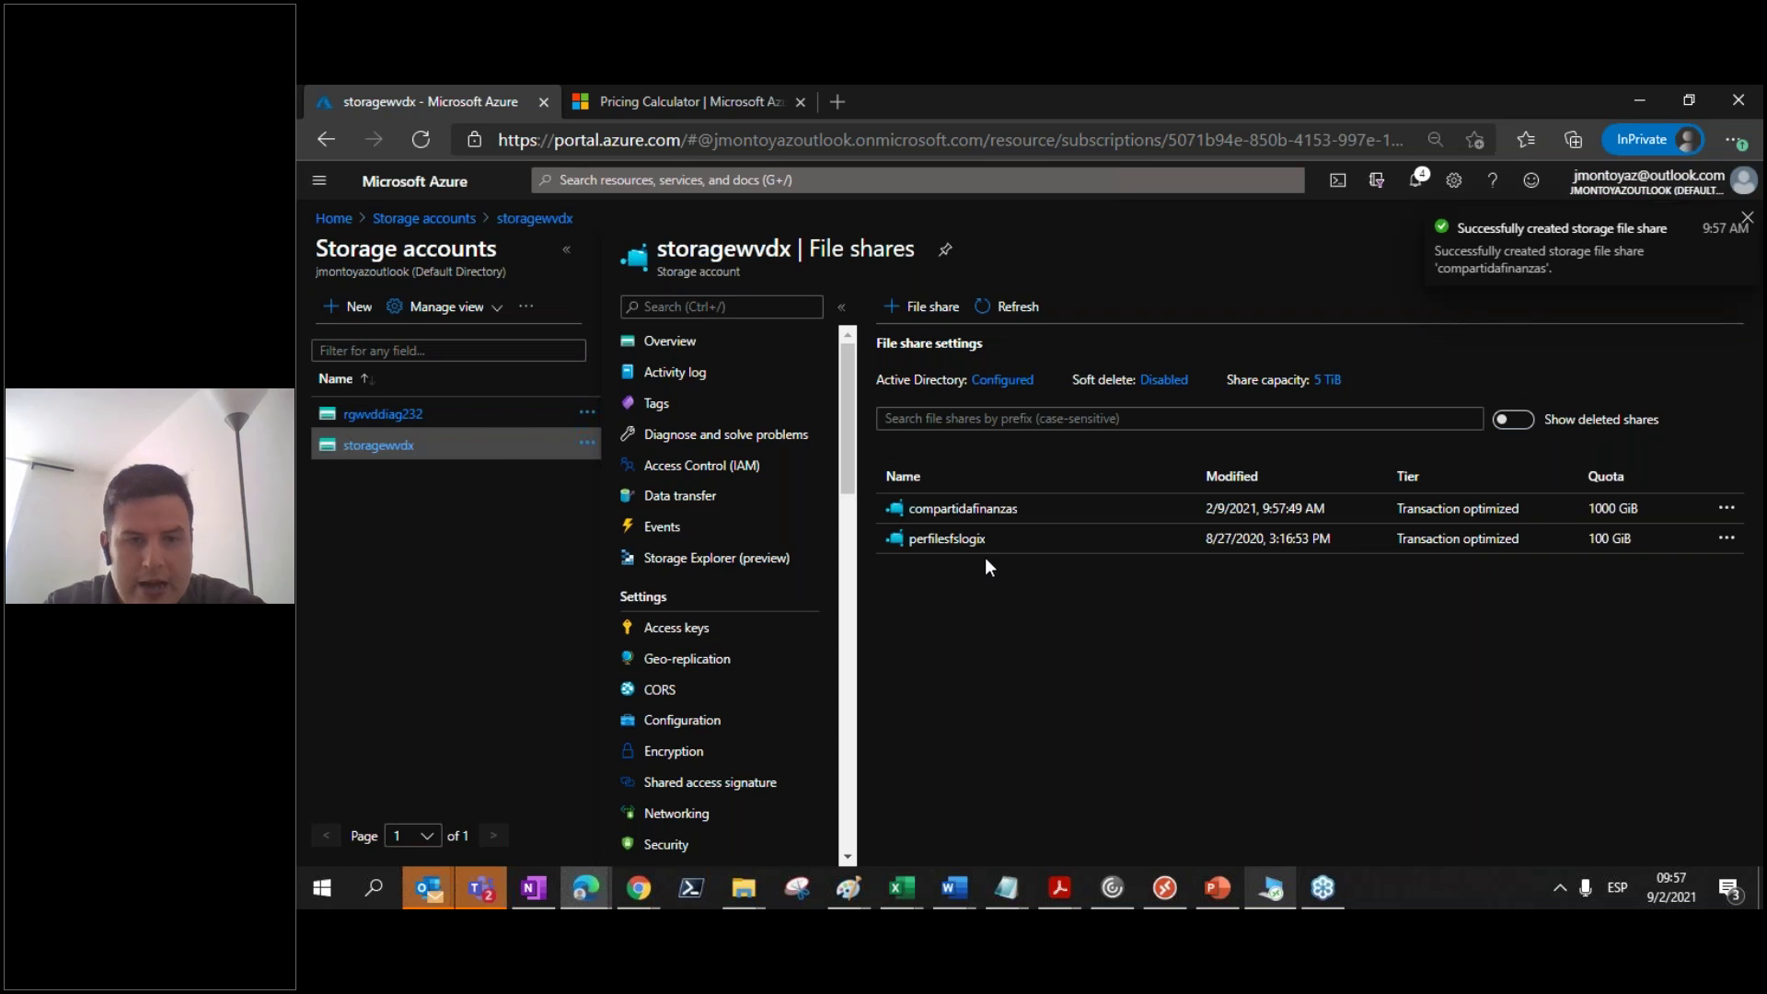
Step: View the access control settings of the compartidafinanzas share and return to the storagewvdx file shares
{"action": "left_click", "coordinate": [1141, 512]}
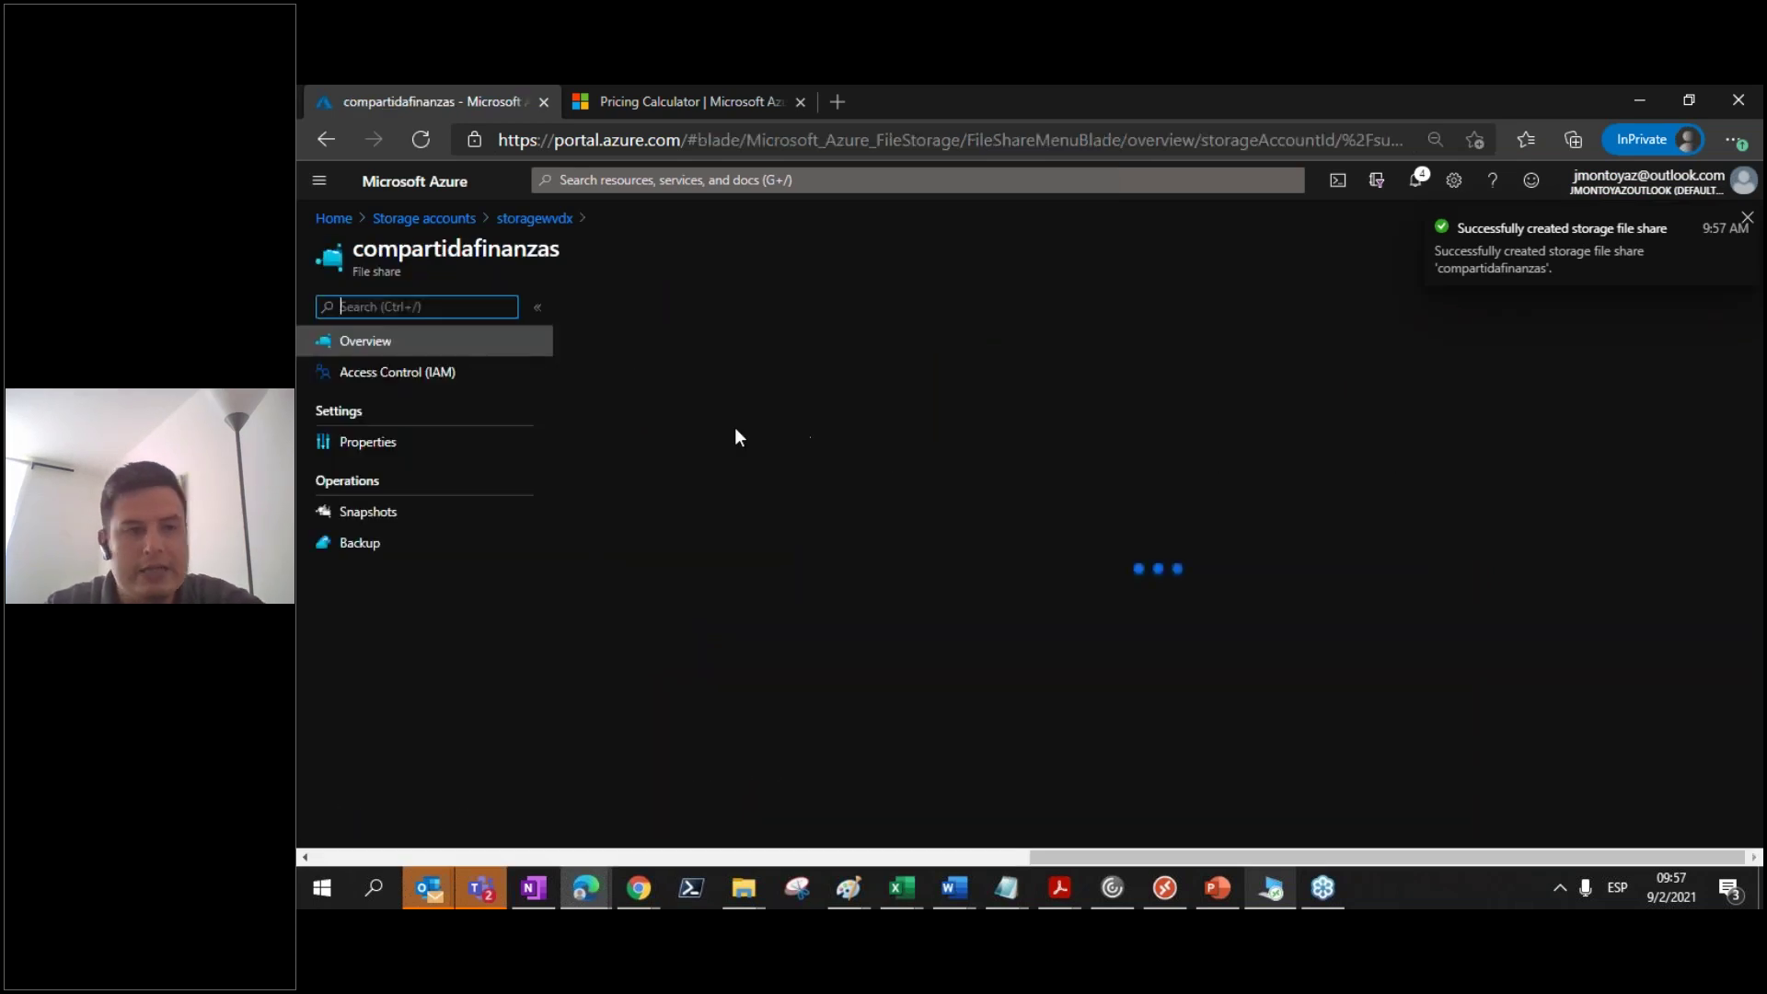
{"action": "left_click", "coordinate": [450, 374]}
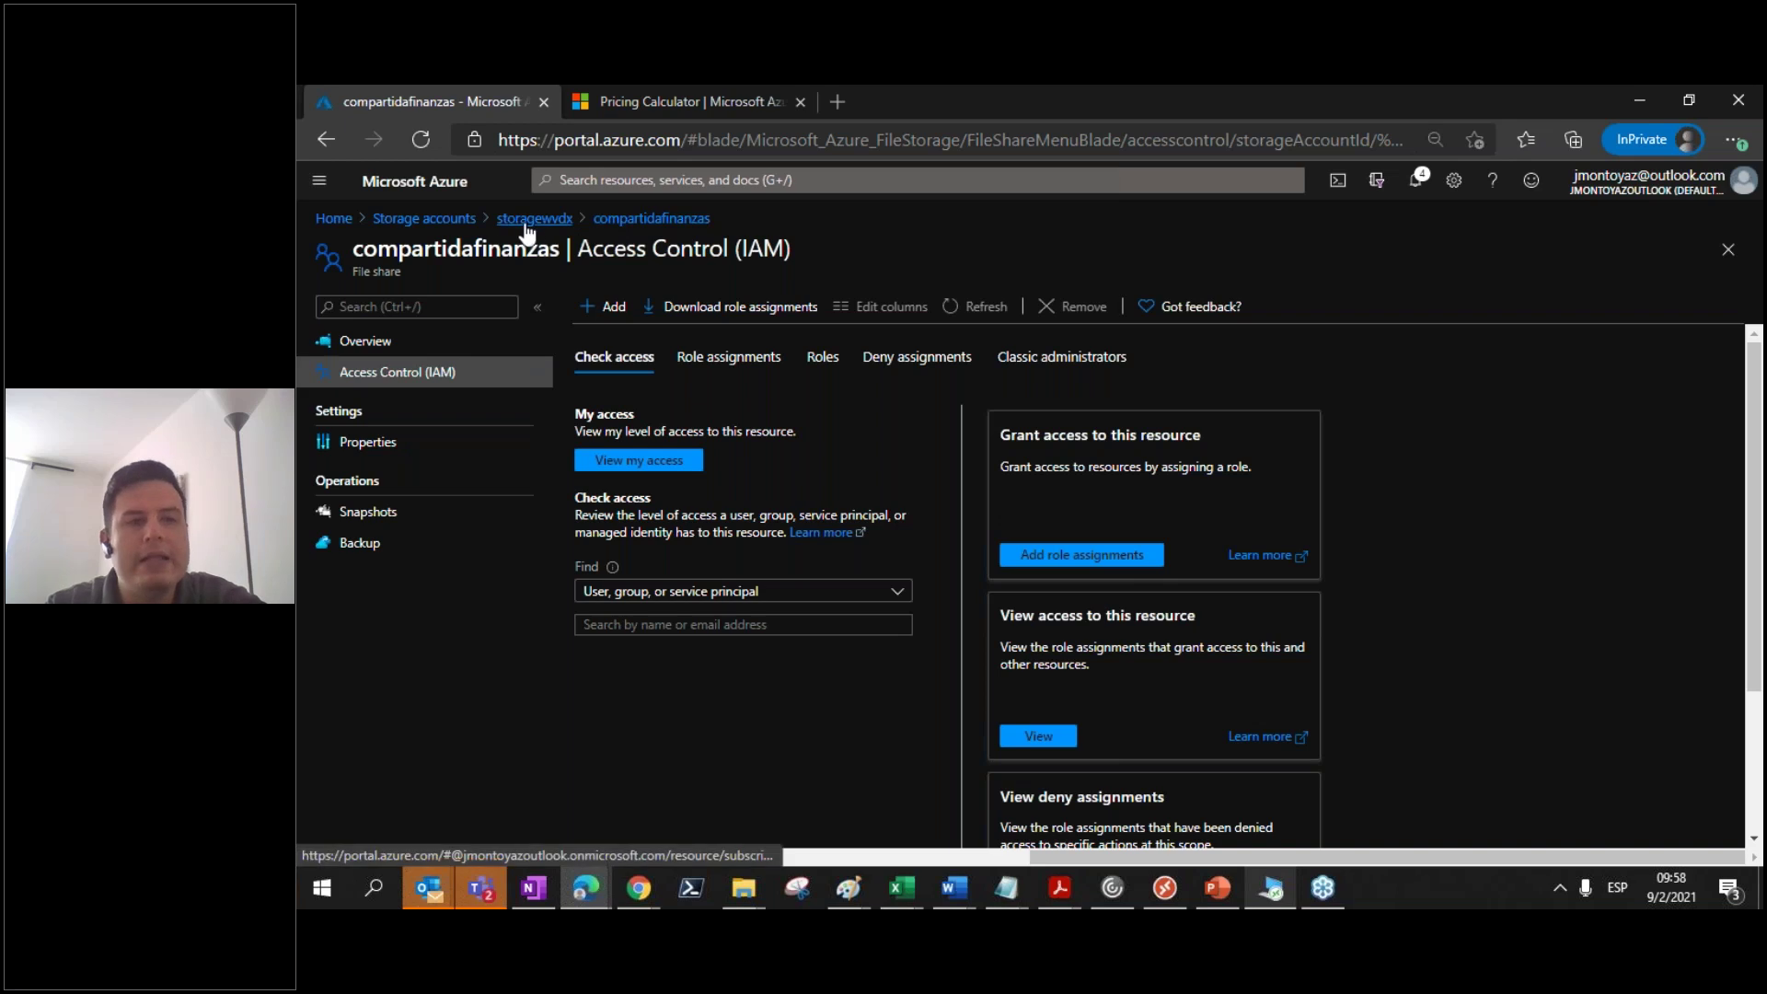
{"action": "left_click", "coordinate": [564, 220]}
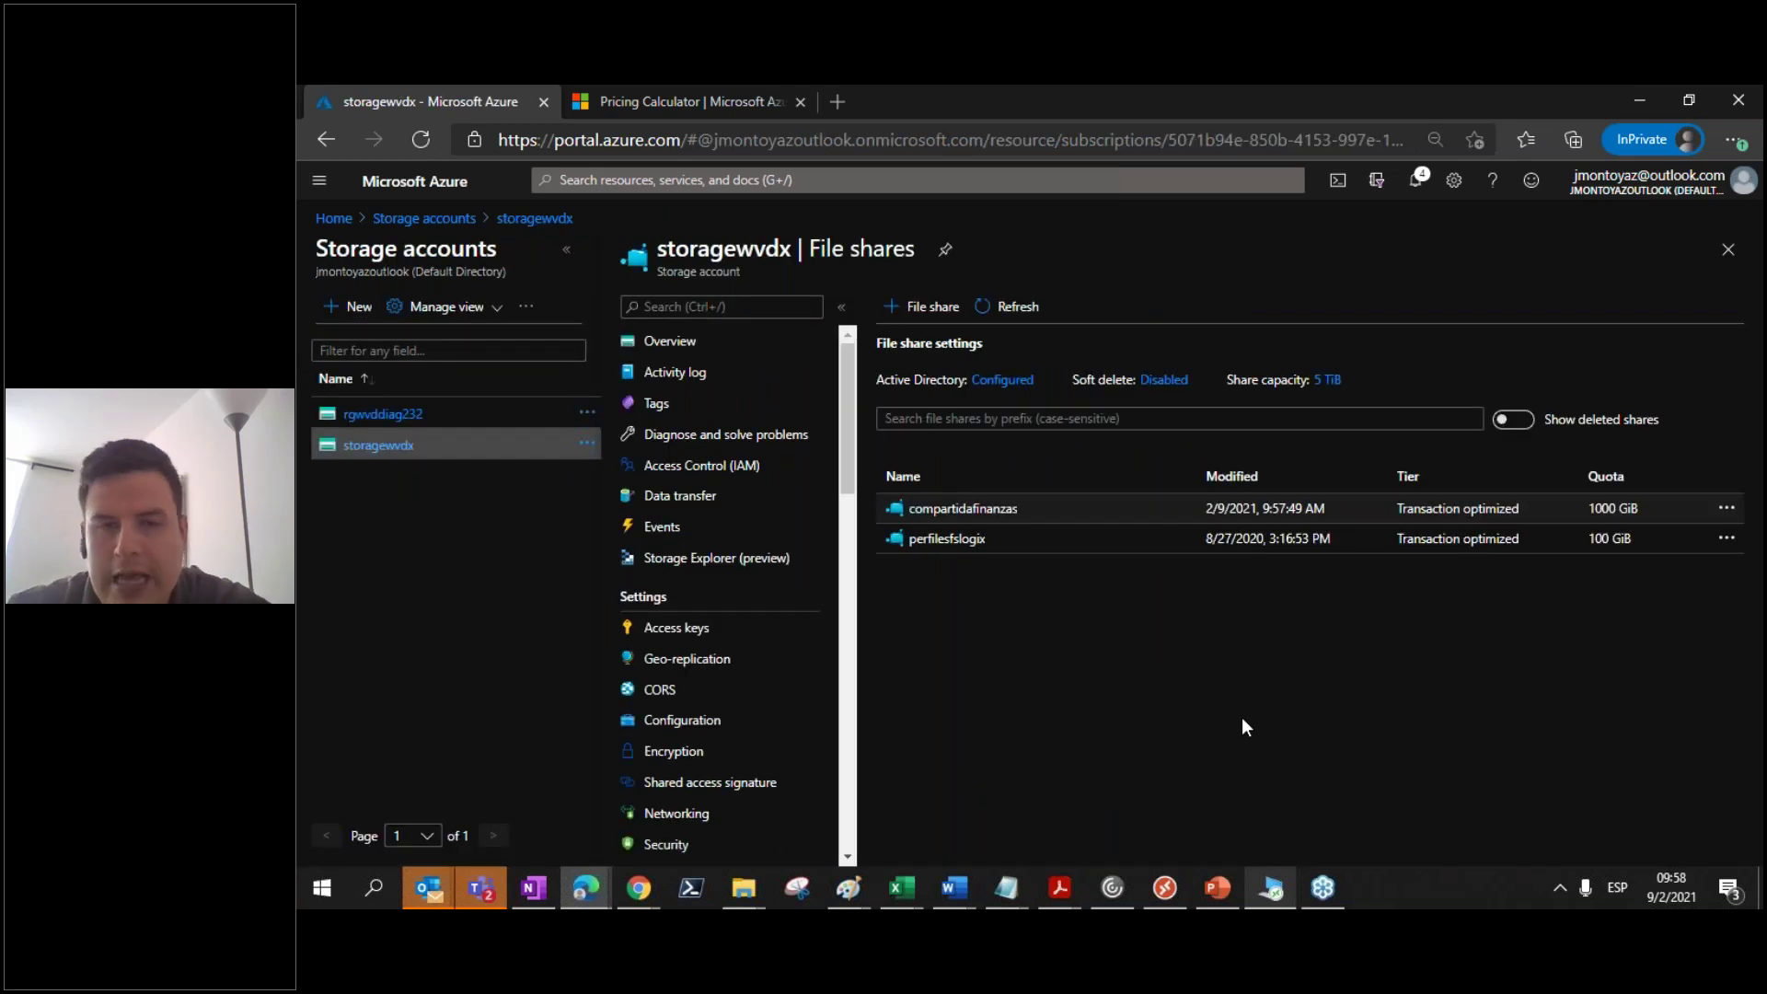
Step: Switch to the Escritorio remote desktop session, view the drives under This PC, and minimize the session
{"action": "left_click", "coordinate": [1275, 885]}
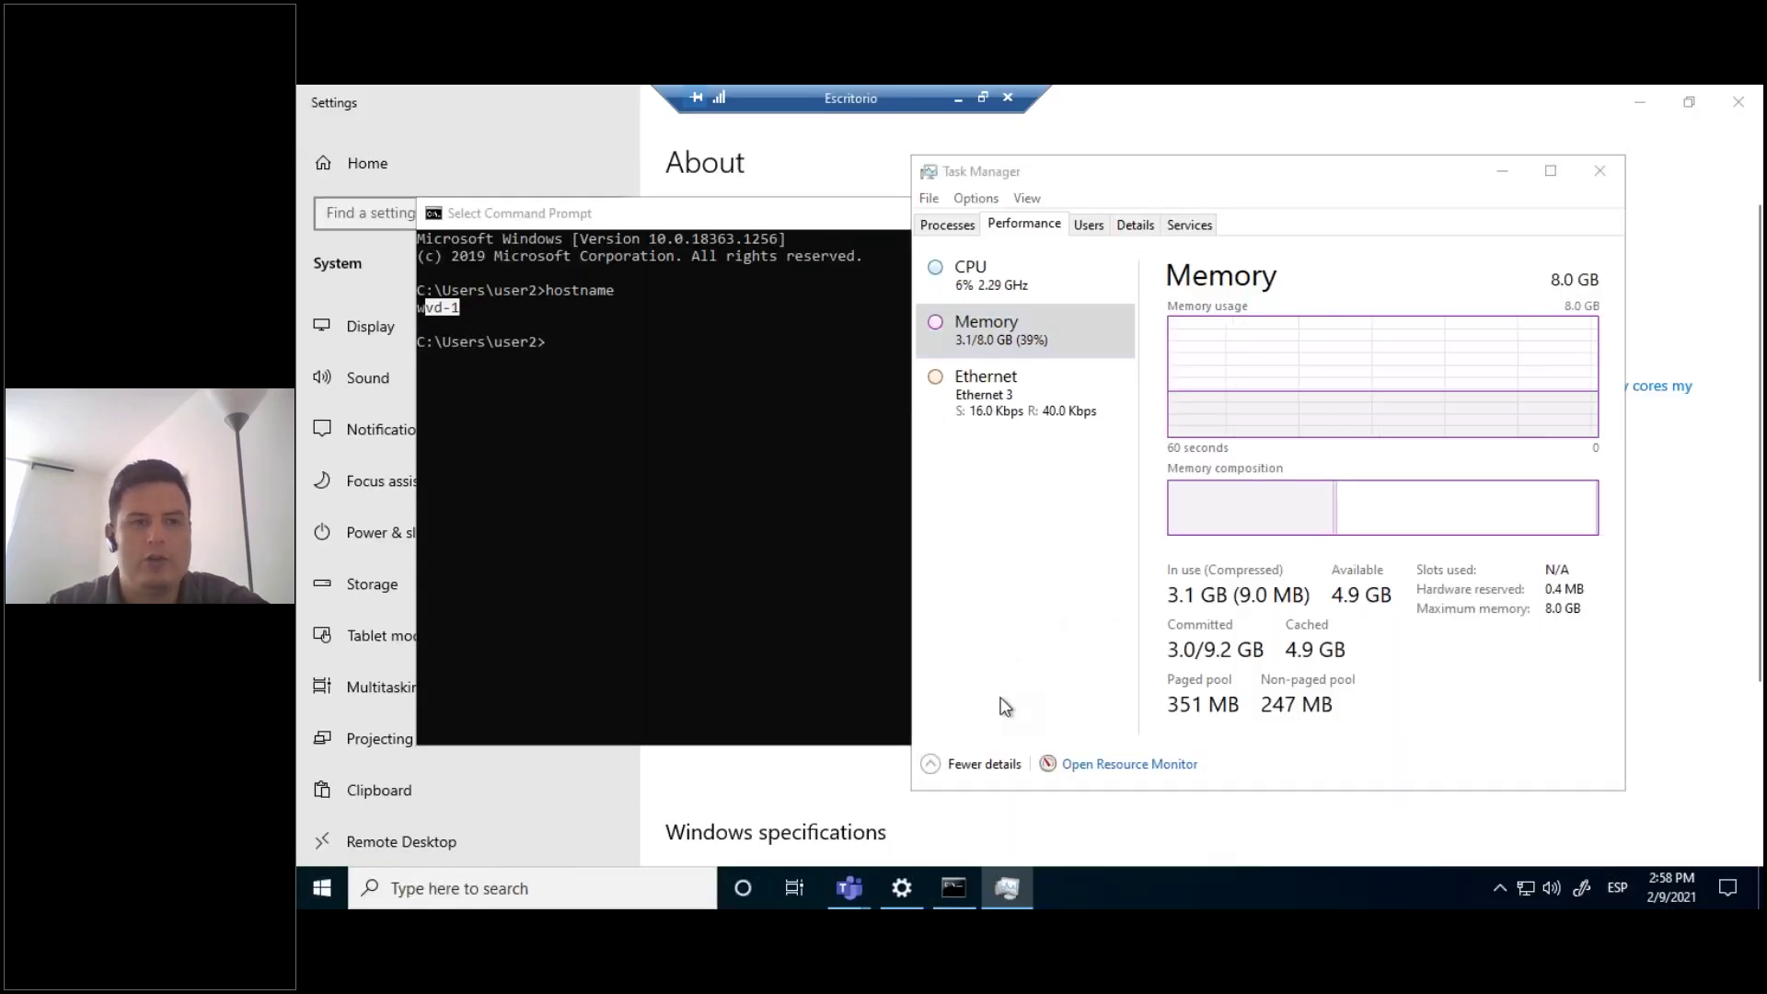
{"action": "key", "text": "super+e"}
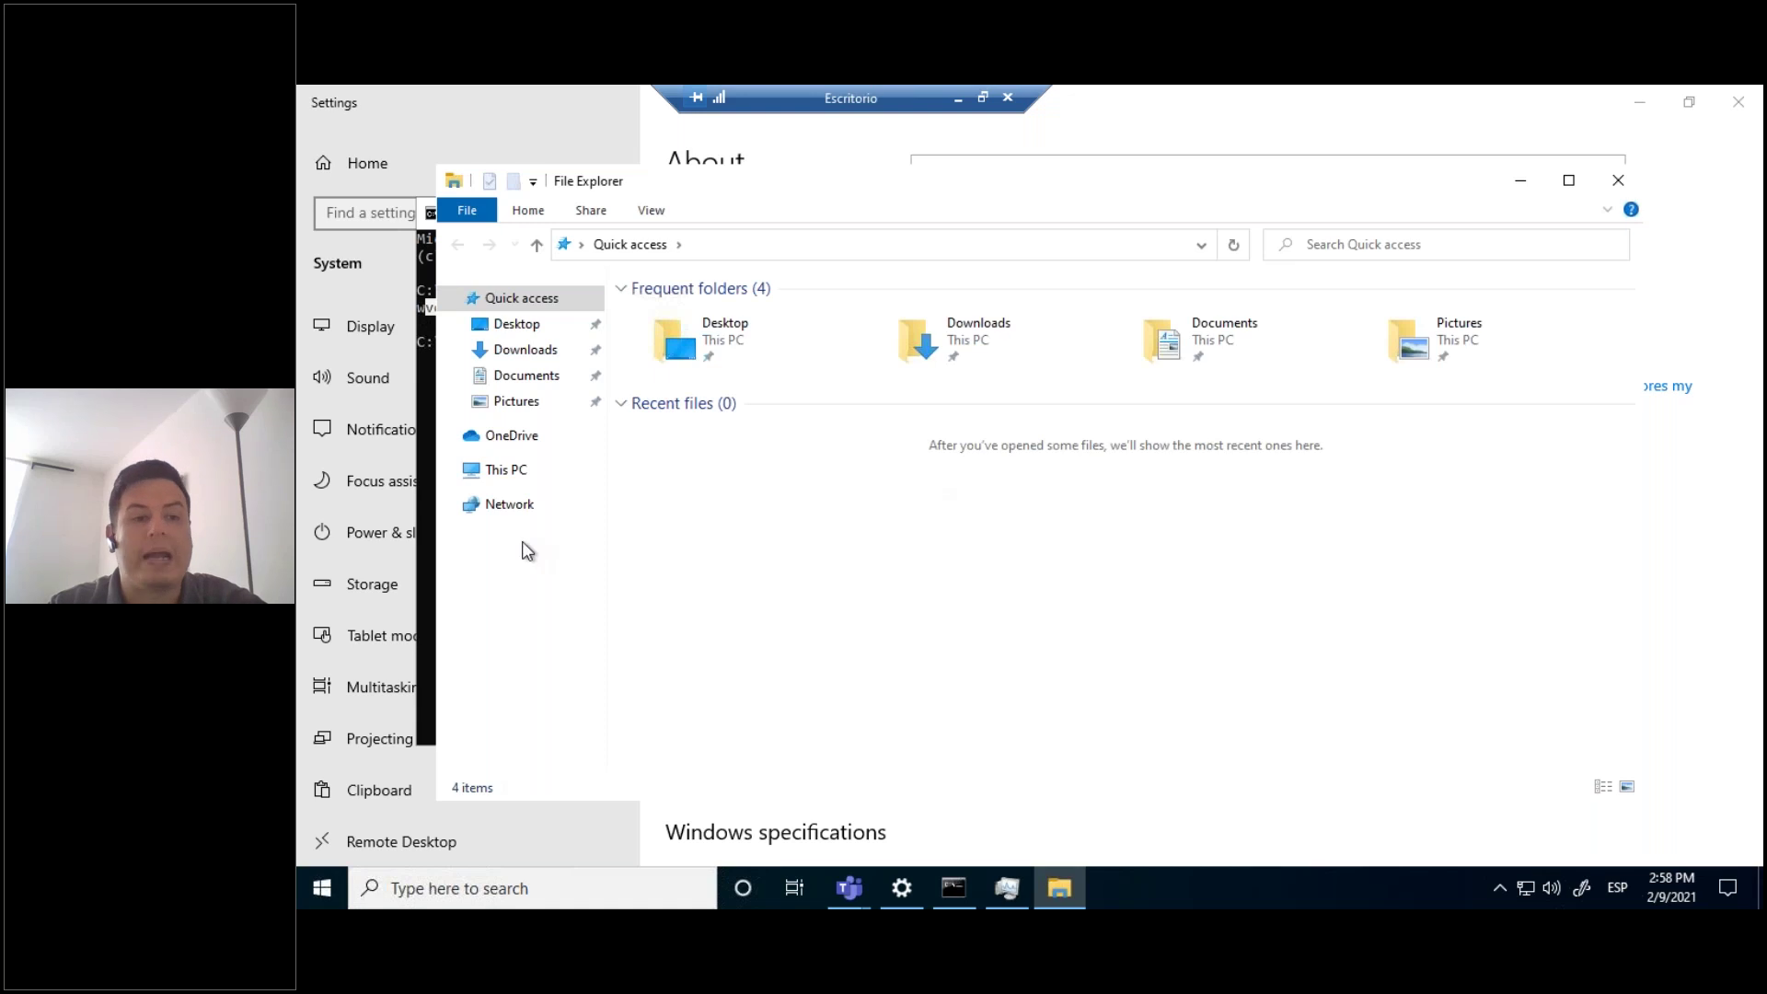
{"action": "left_click", "coordinate": [506, 470]}
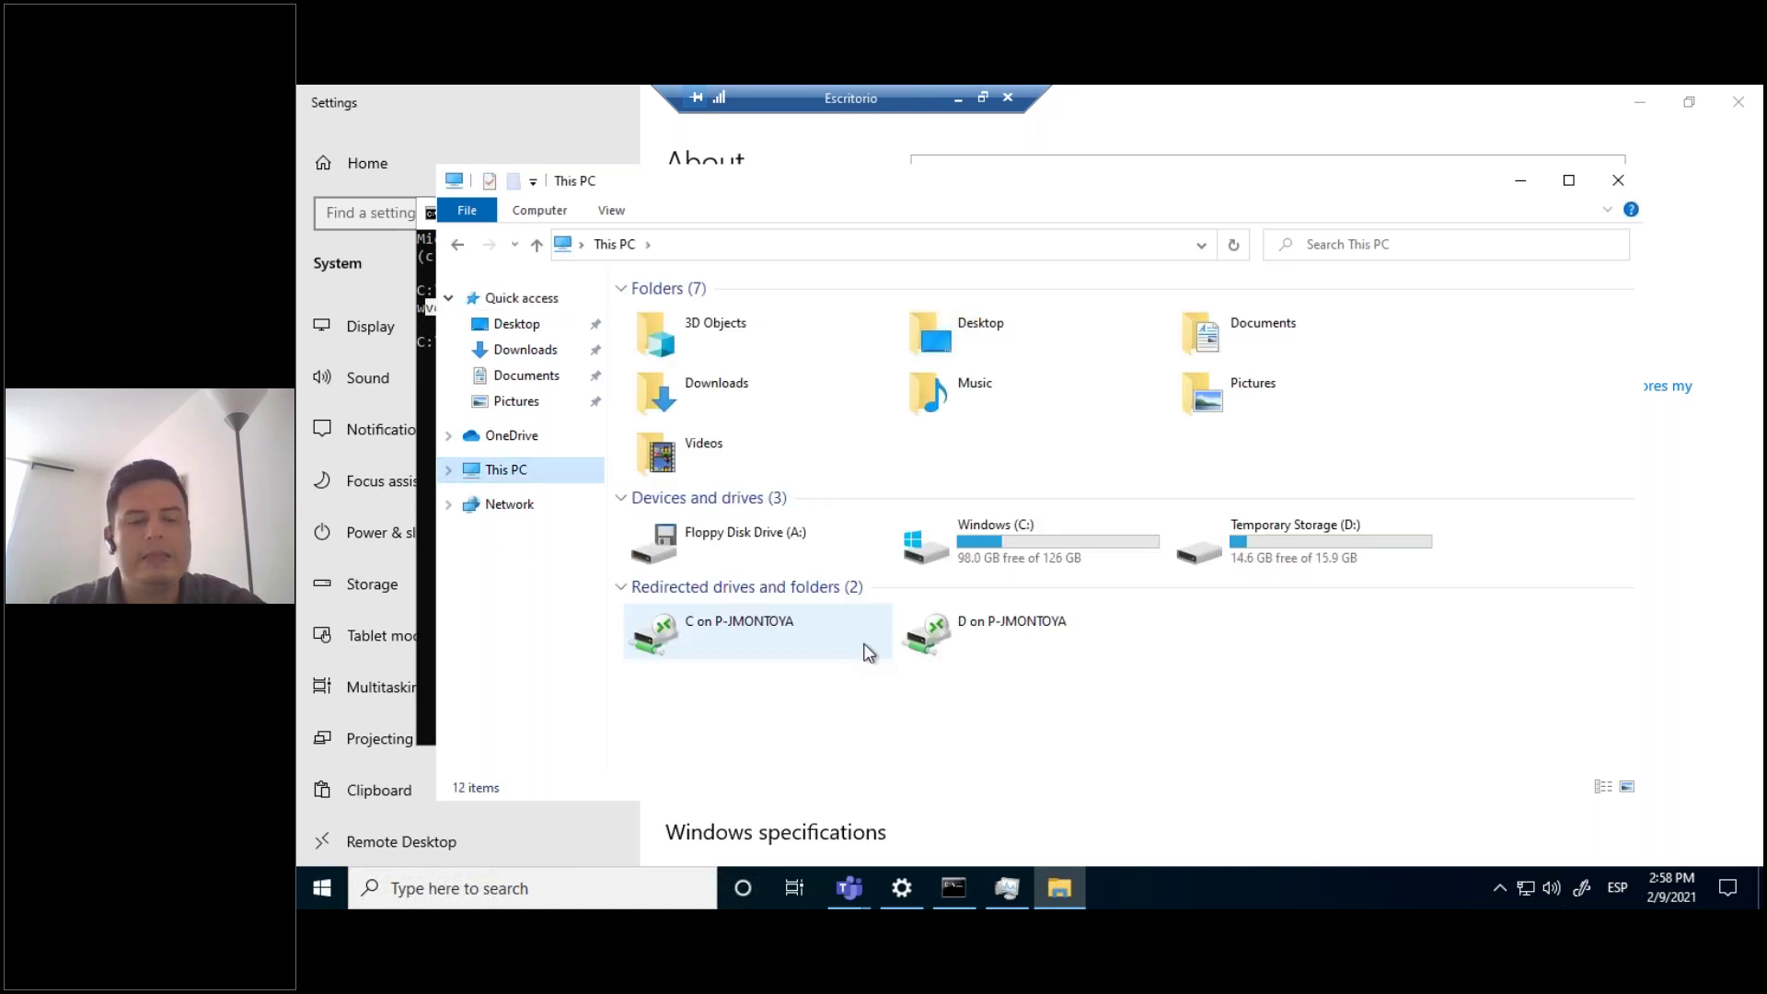
{"action": "left_click", "coordinate": [1739, 112]}
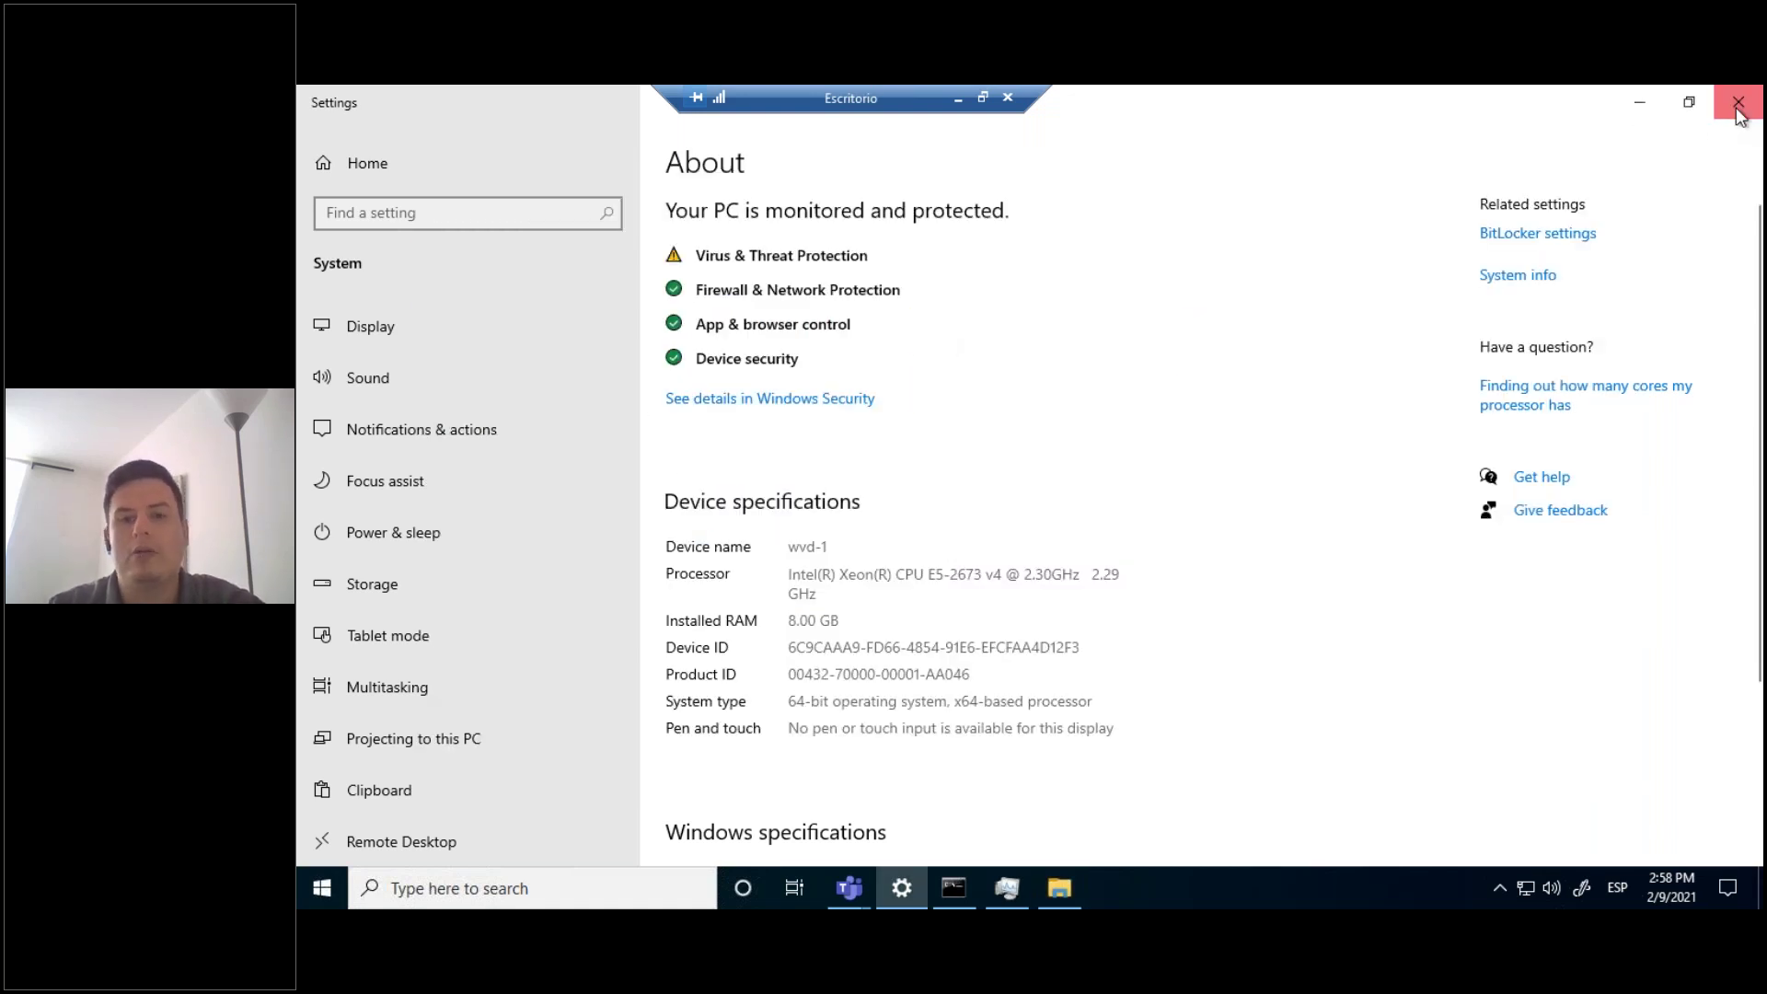
{"action": "left_click", "coordinate": [958, 101]}
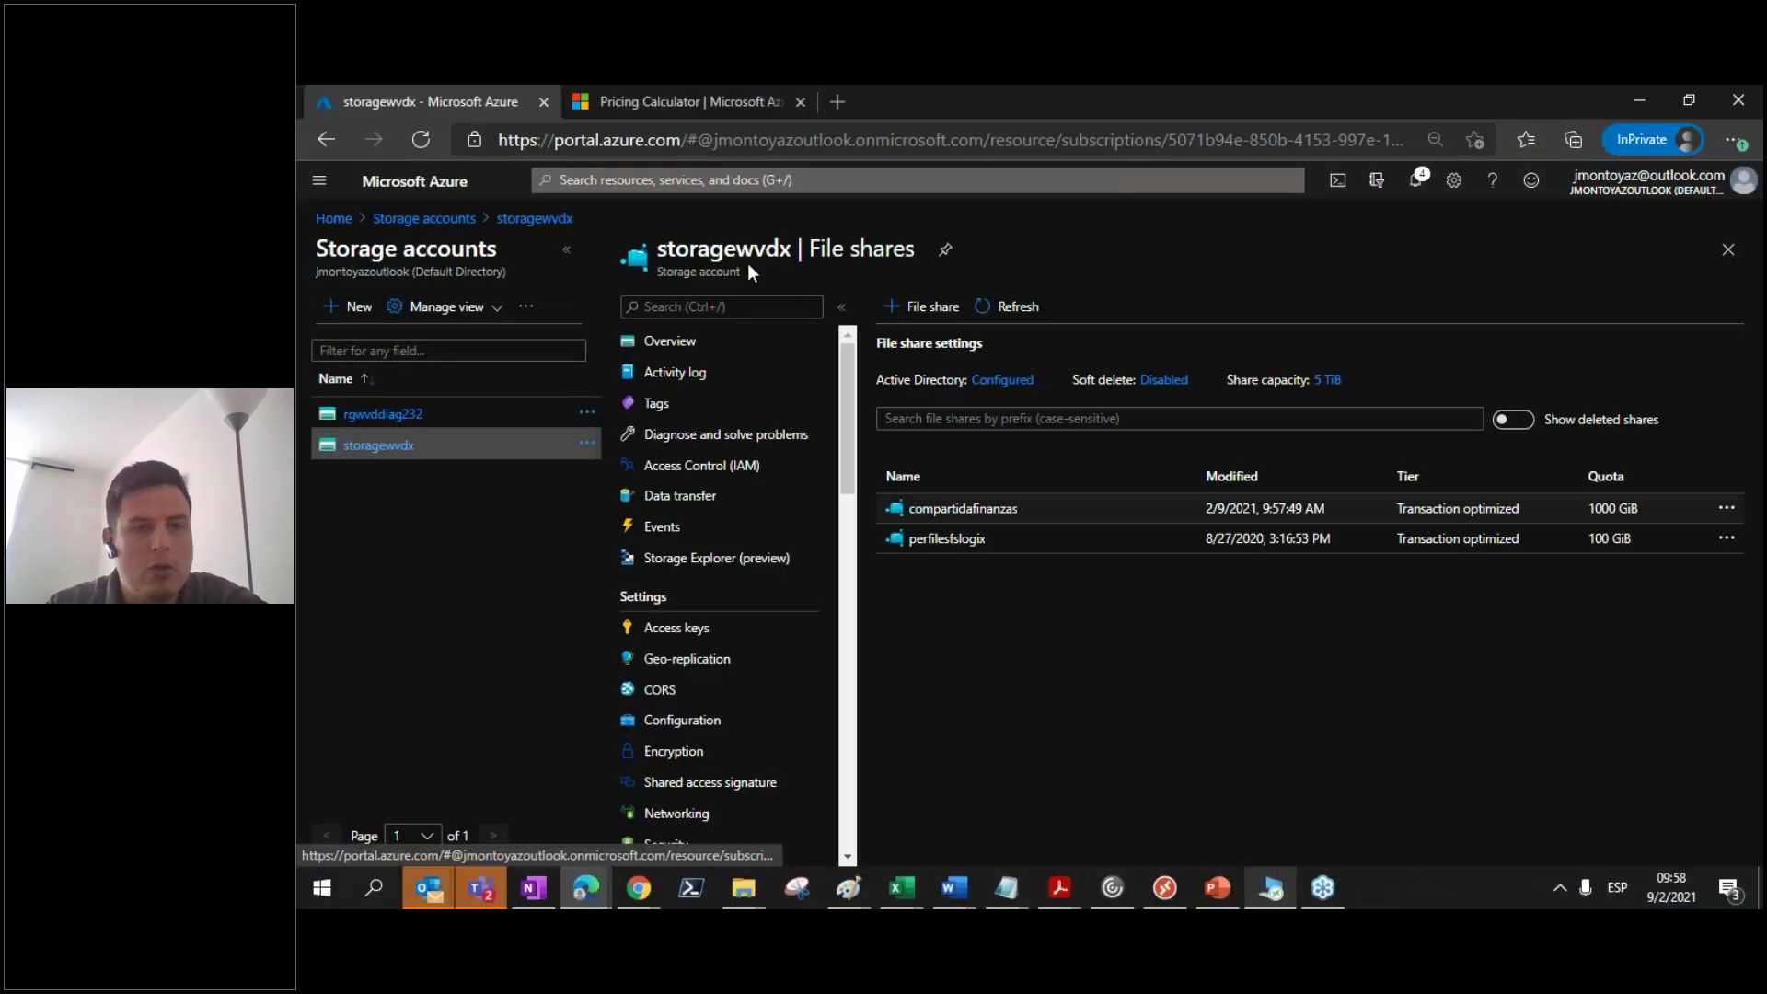
Step: Examine the data protection options of the storagewvdx storage account and return to the storage accounts list
{"action": "left_click", "coordinate": [723, 343]}
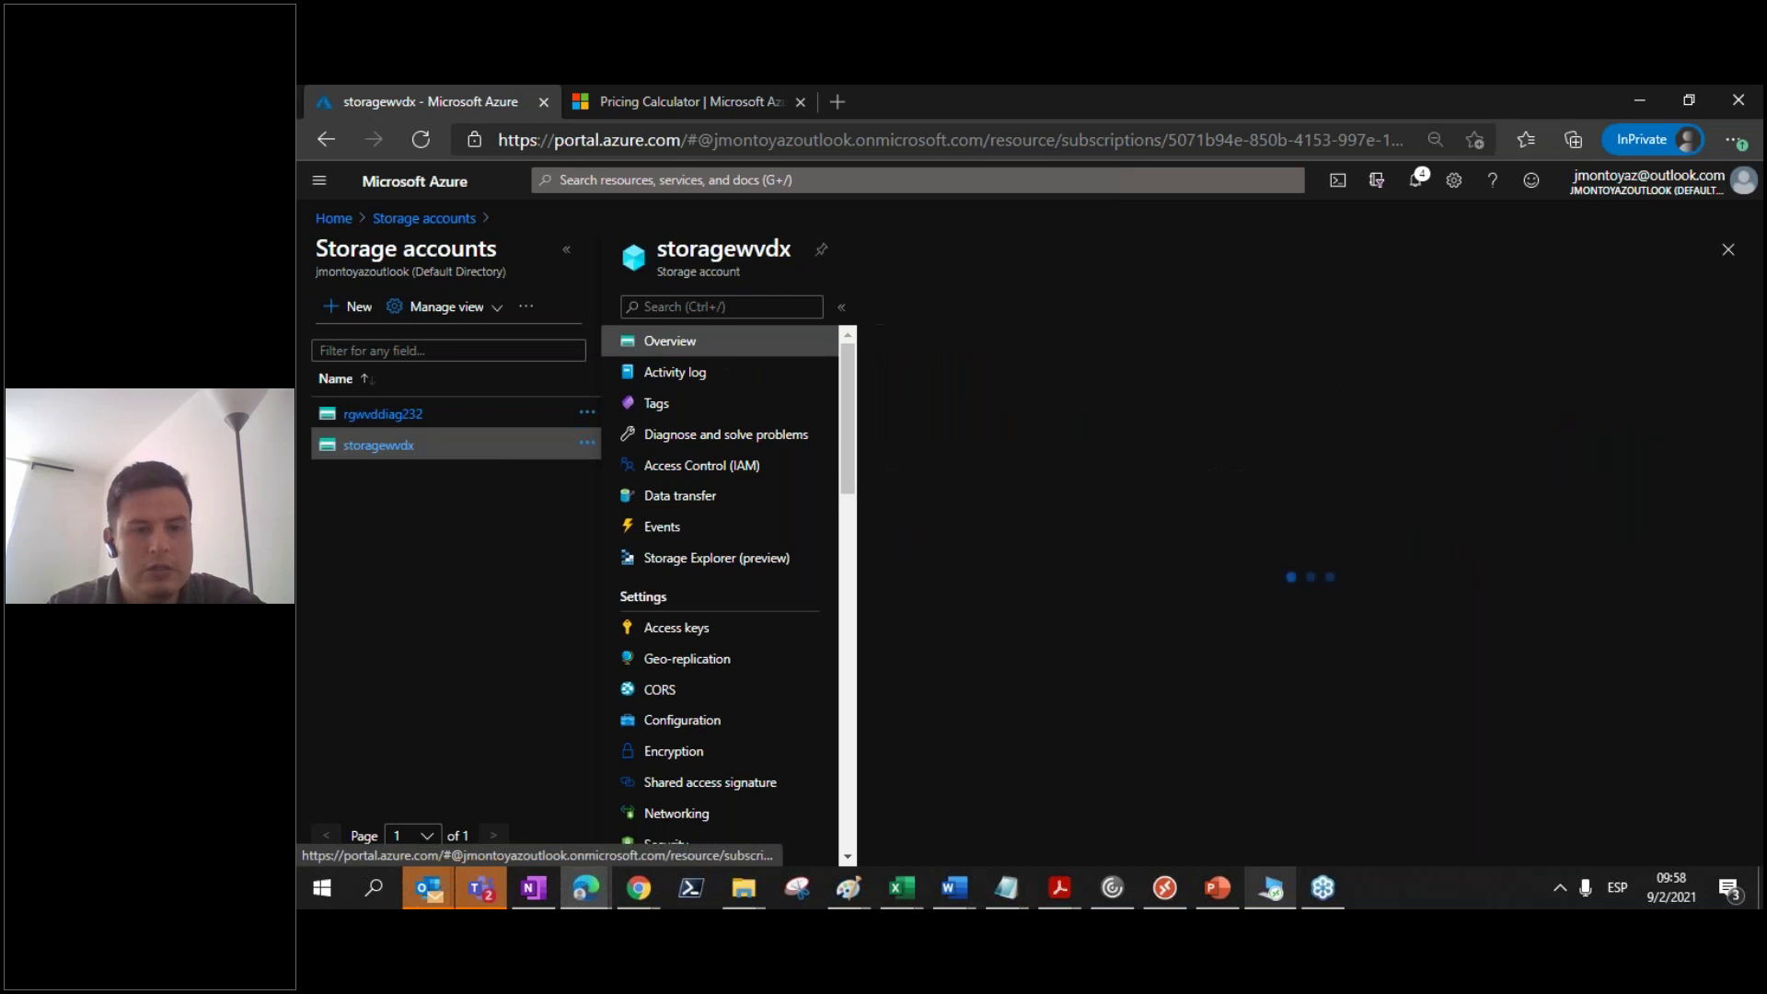
{"action": "left_click_drag", "start_coordinate": [841, 465], "coordinate": [841, 539]}
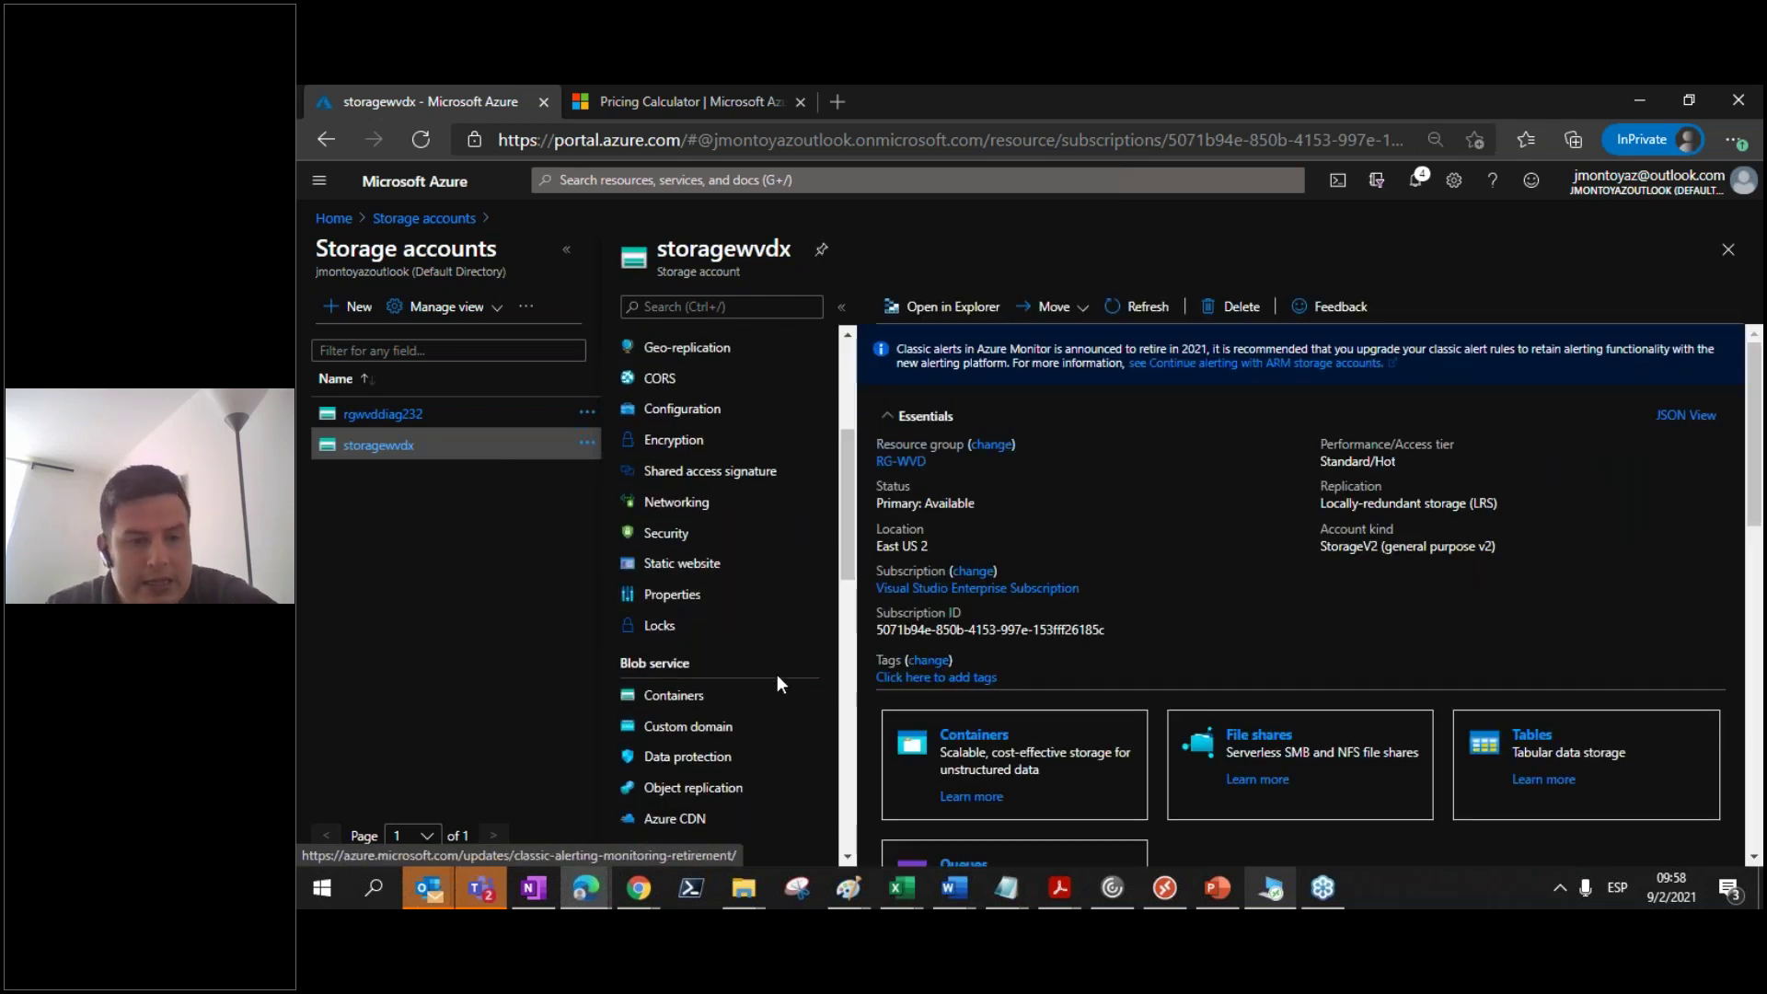
{"action": "left_click", "coordinate": [759, 755]}
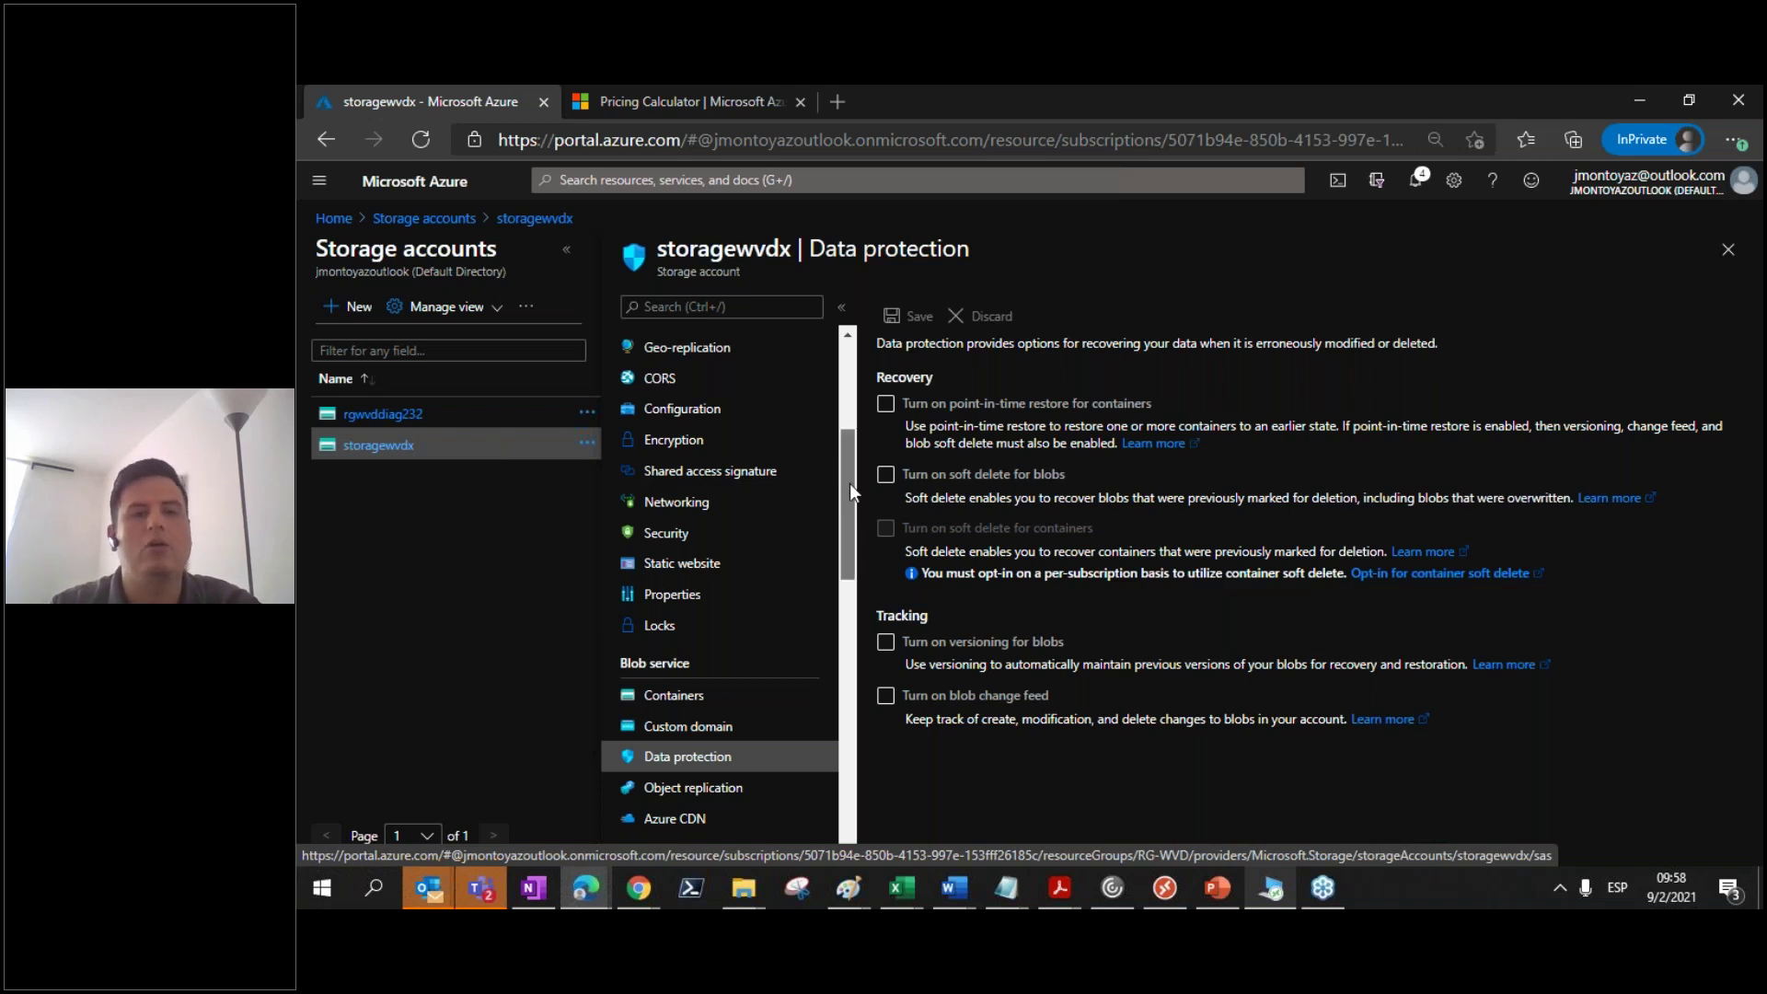
{"action": "left_click_drag", "start_coordinate": [849, 484], "coordinate": [850, 382]}
{"action": "left_click", "coordinate": [424, 218]}
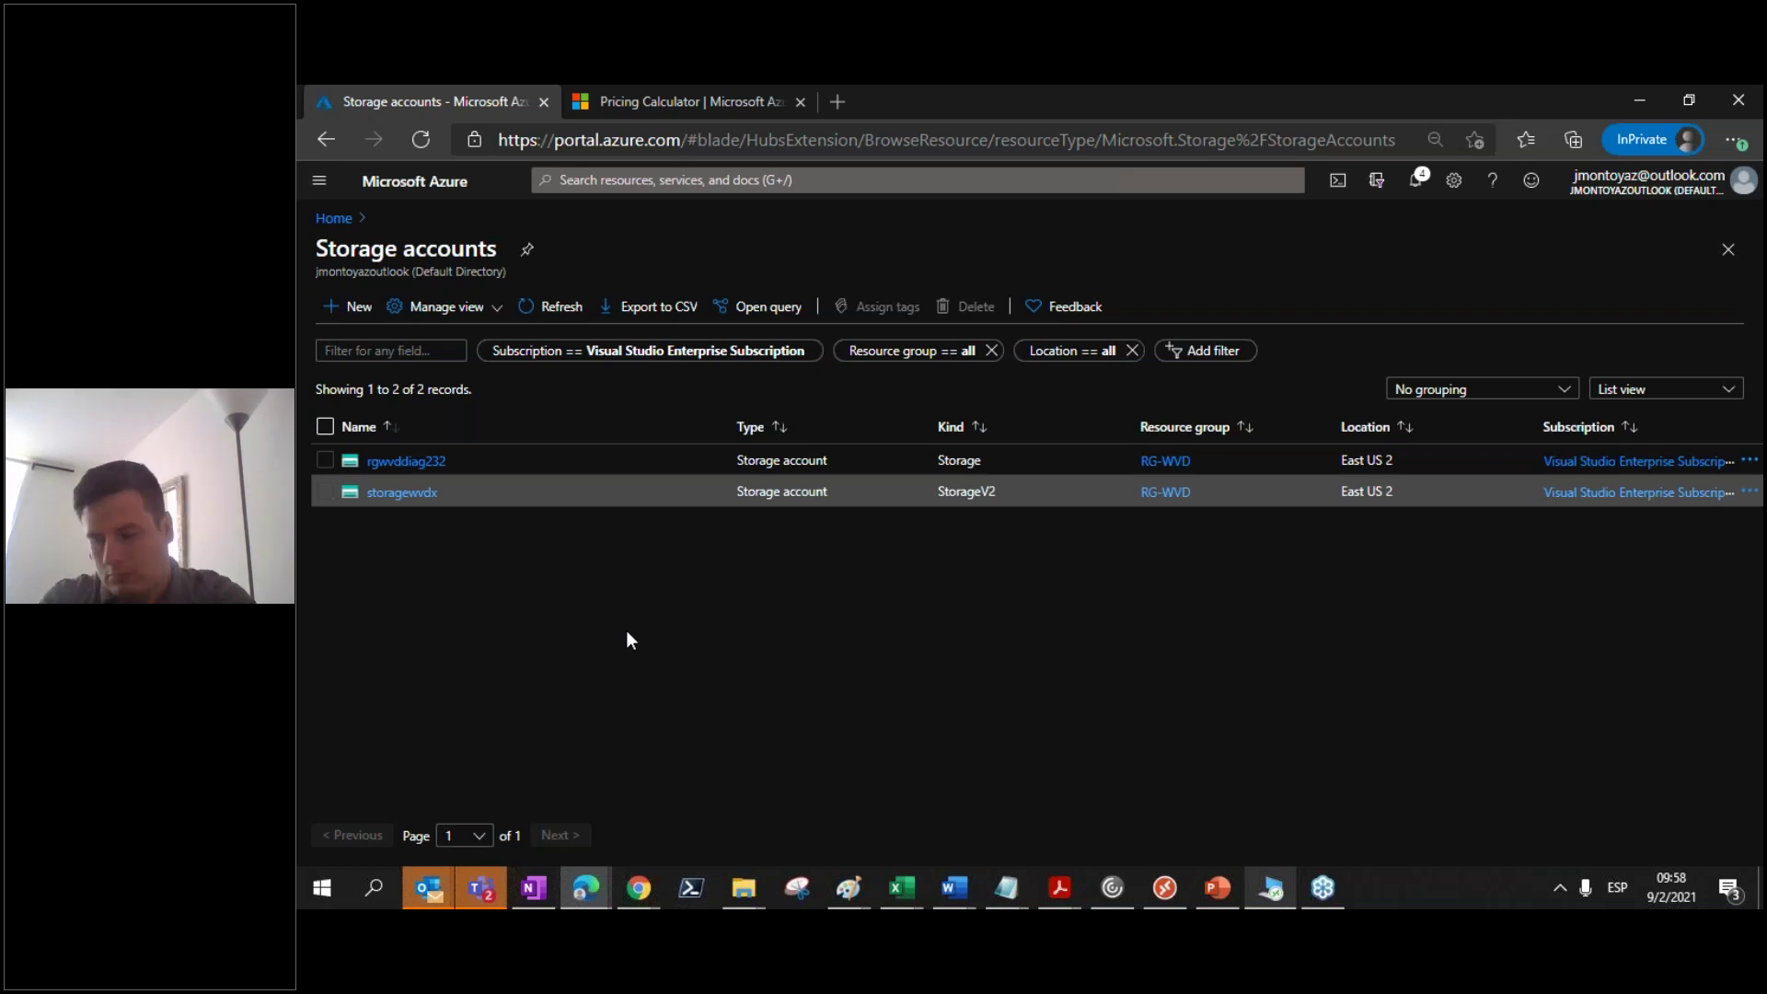
Step: Review the service costs, Windows Virtual Desktop user count and estimated monthly total in the Pricing Calculator, and return to the storage accounts list
{"action": "left_click", "coordinate": [690, 101]}
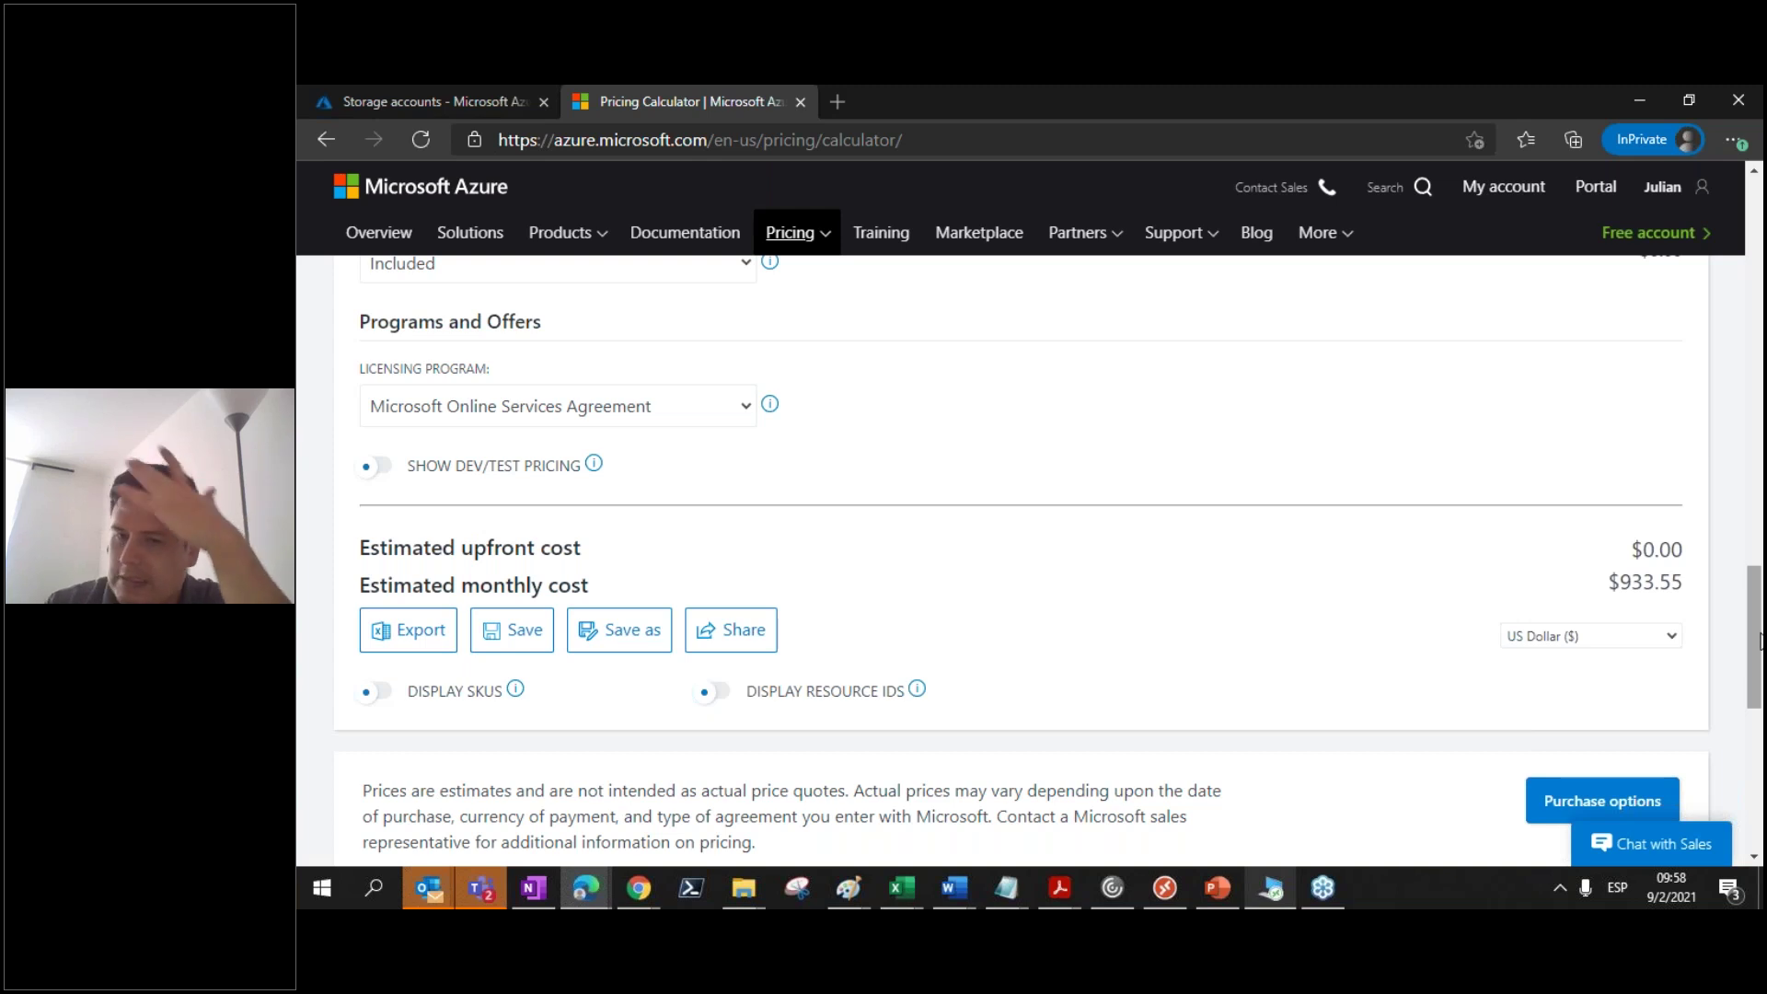
{"action": "left_click_drag", "start_coordinate": [1759, 642], "coordinate": [1757, 553]}
{"action": "scroll", "coordinate": [1758, 553], "scroll_direction": "down", "scroll_amount": 1}
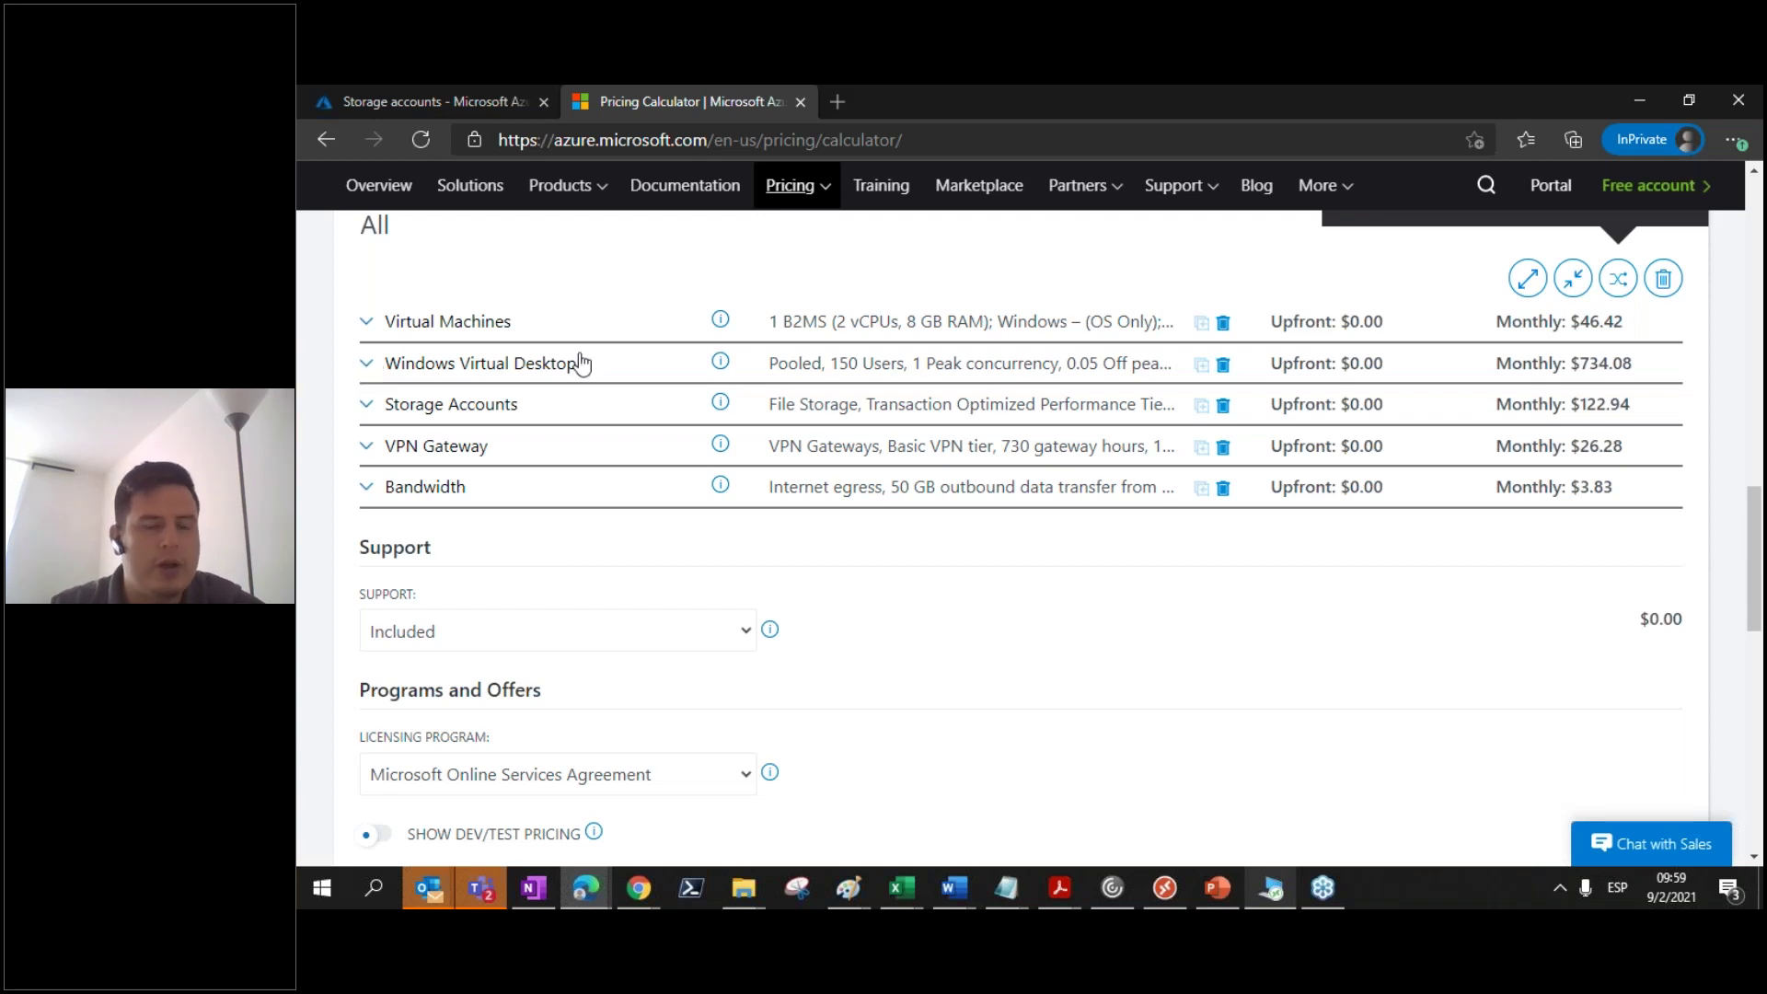
{"action": "double_click", "coordinate": [840, 364]}
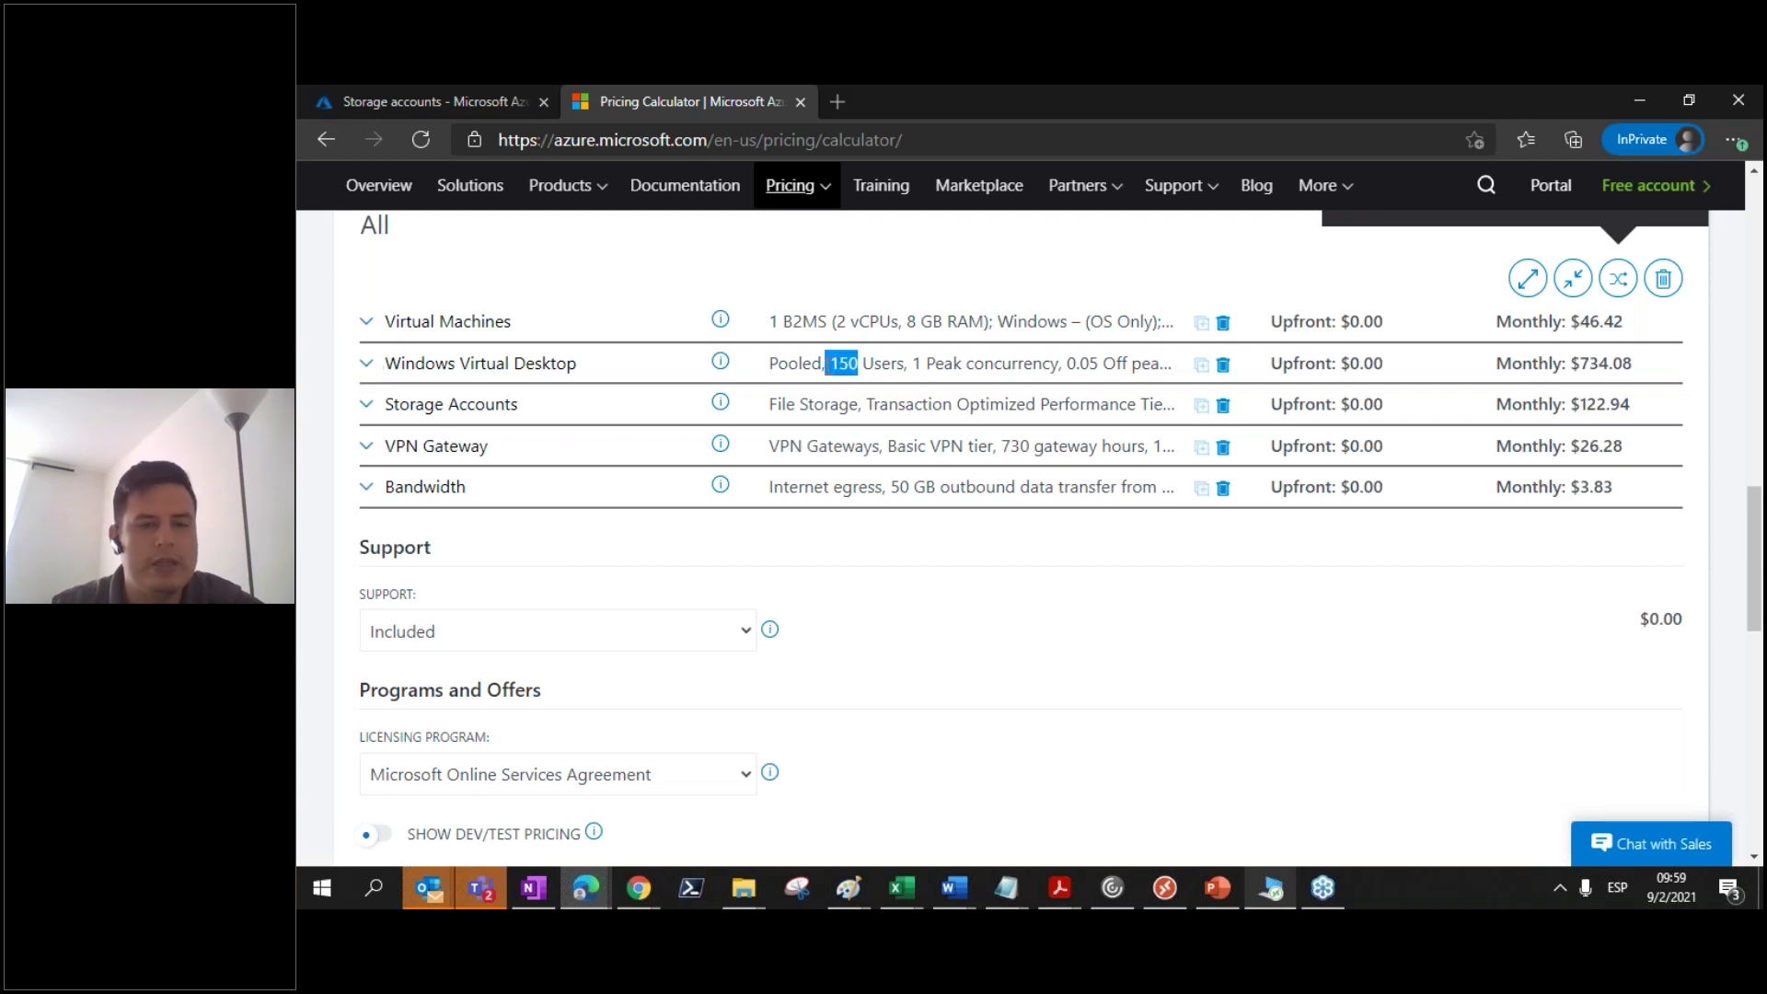
{"action": "left_click", "coordinate": [879, 631]}
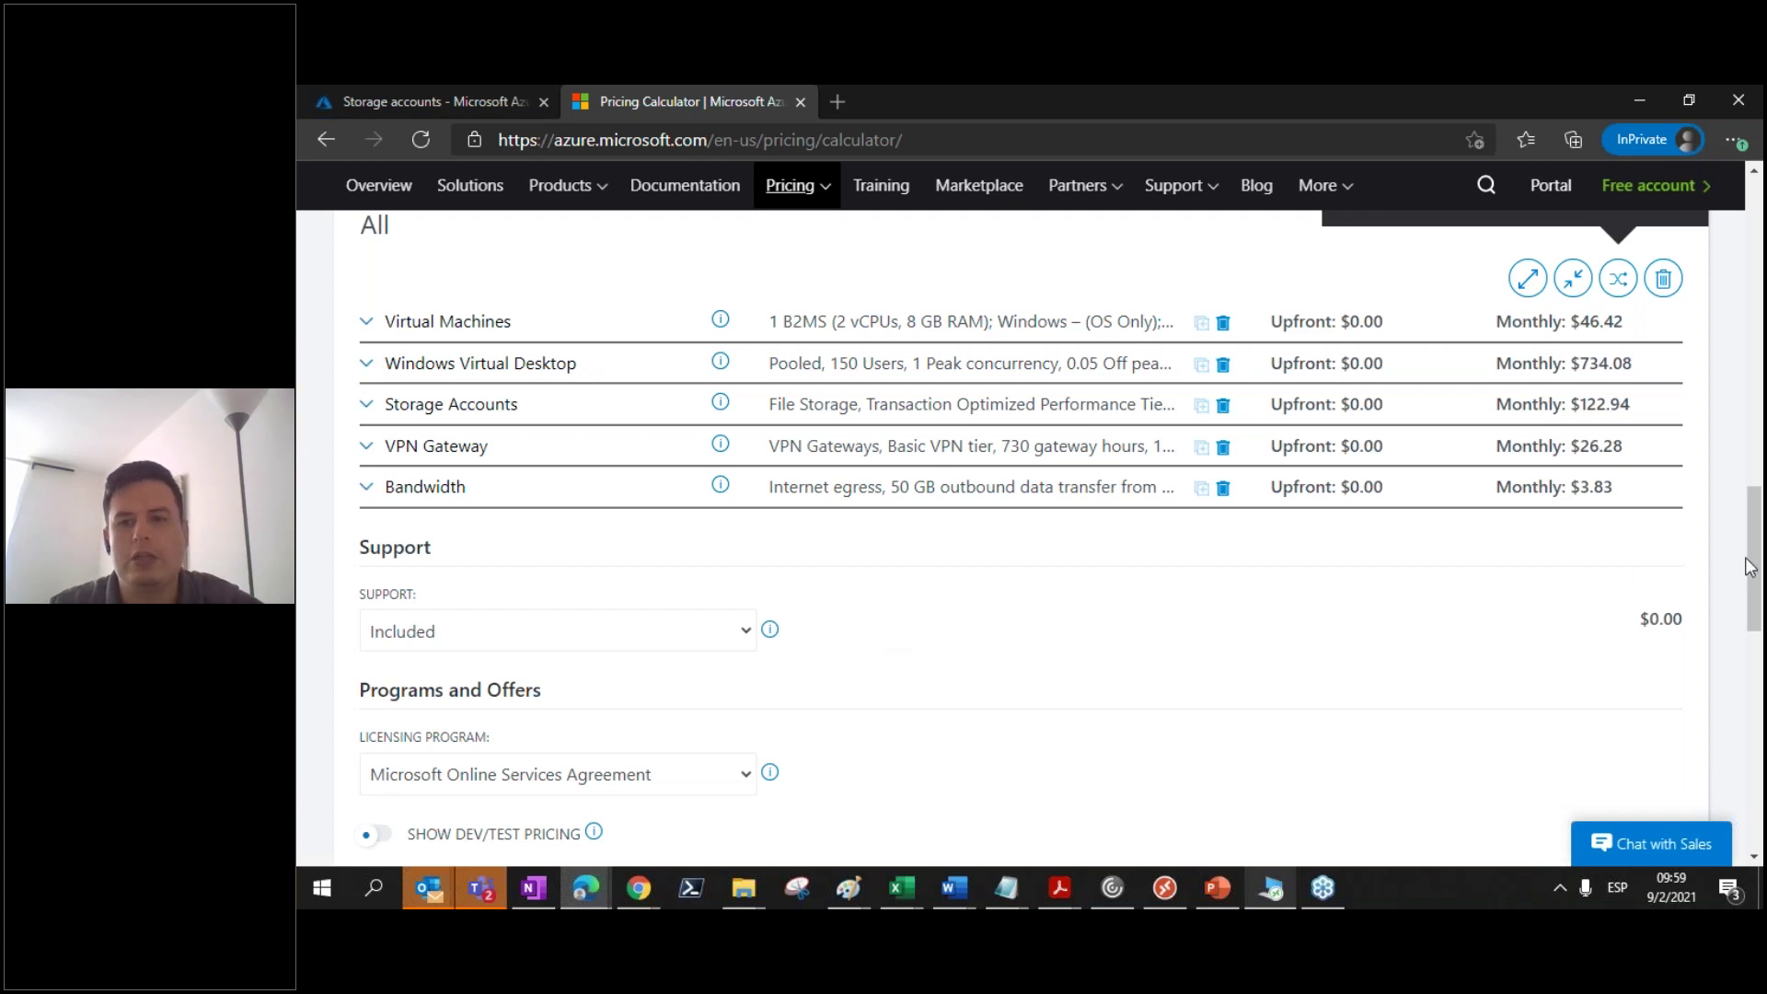
{"action": "scroll", "coordinate": [1751, 598], "scroll_direction": "down", "scroll_amount": 1}
{"action": "scroll", "coordinate": [1752, 598], "scroll_direction": "down", "scroll_amount": 4}
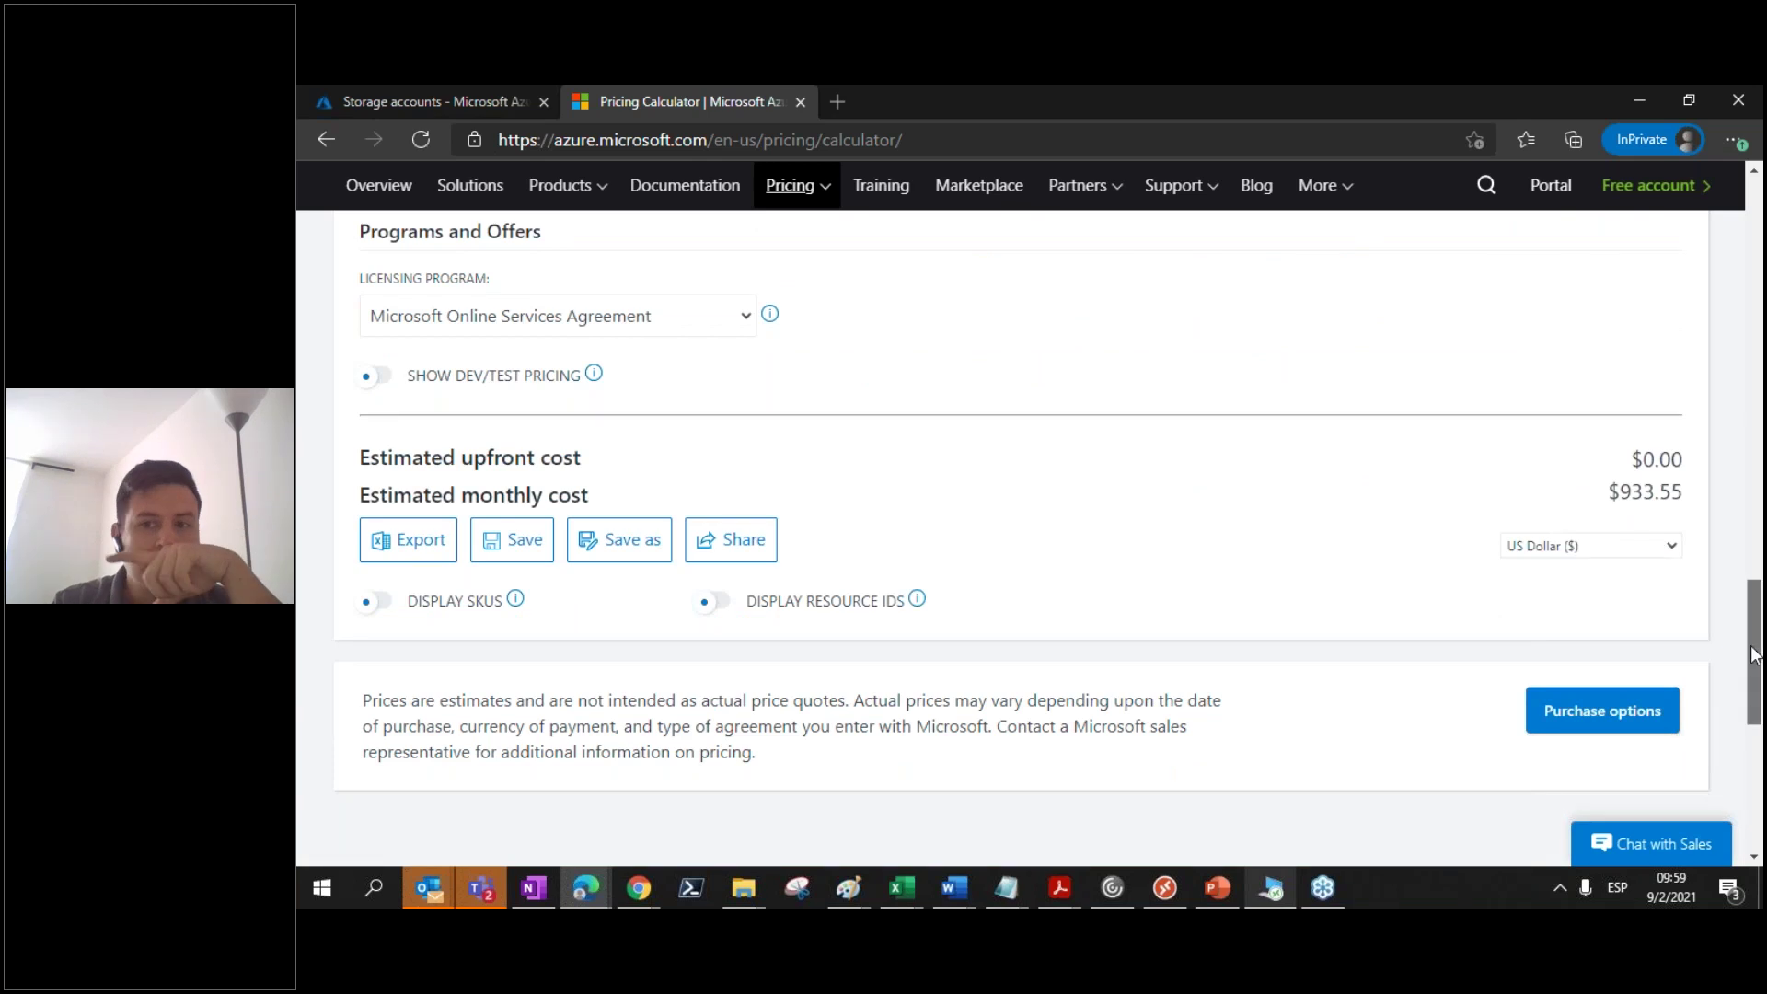
{"action": "left_click_drag", "start_coordinate": [1751, 651], "coordinate": [1760, 396]}
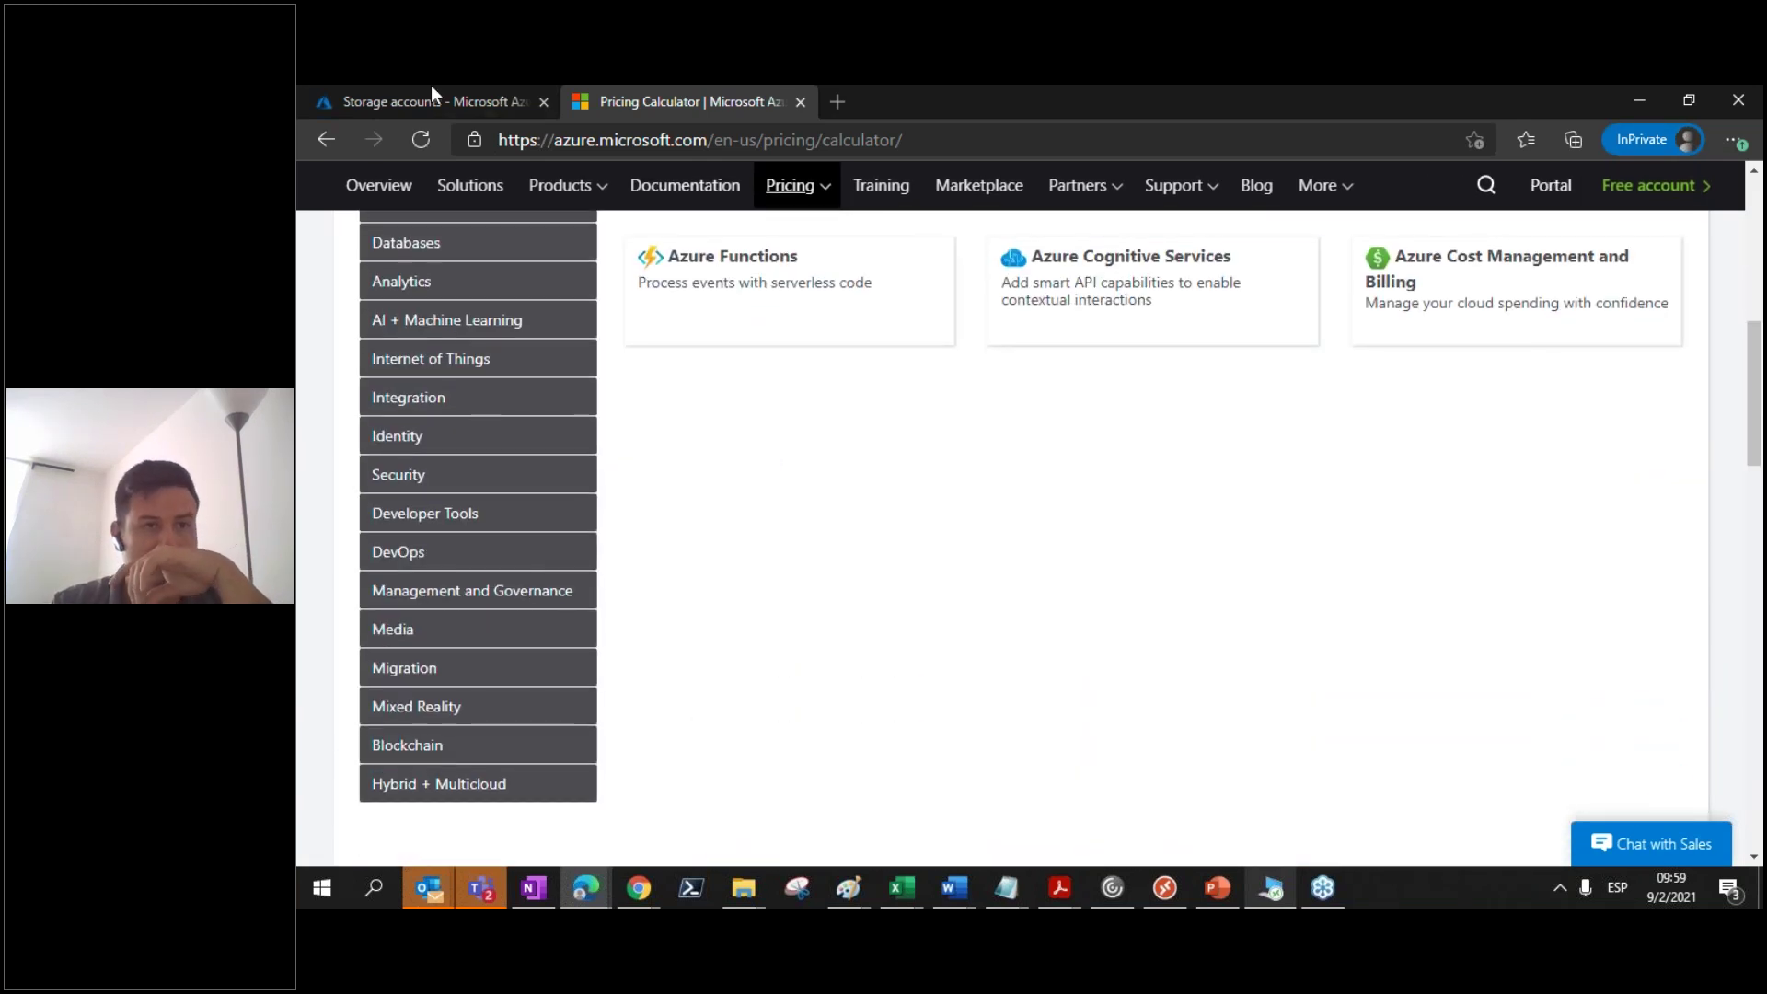
{"action": "left_click", "coordinate": [427, 85]}
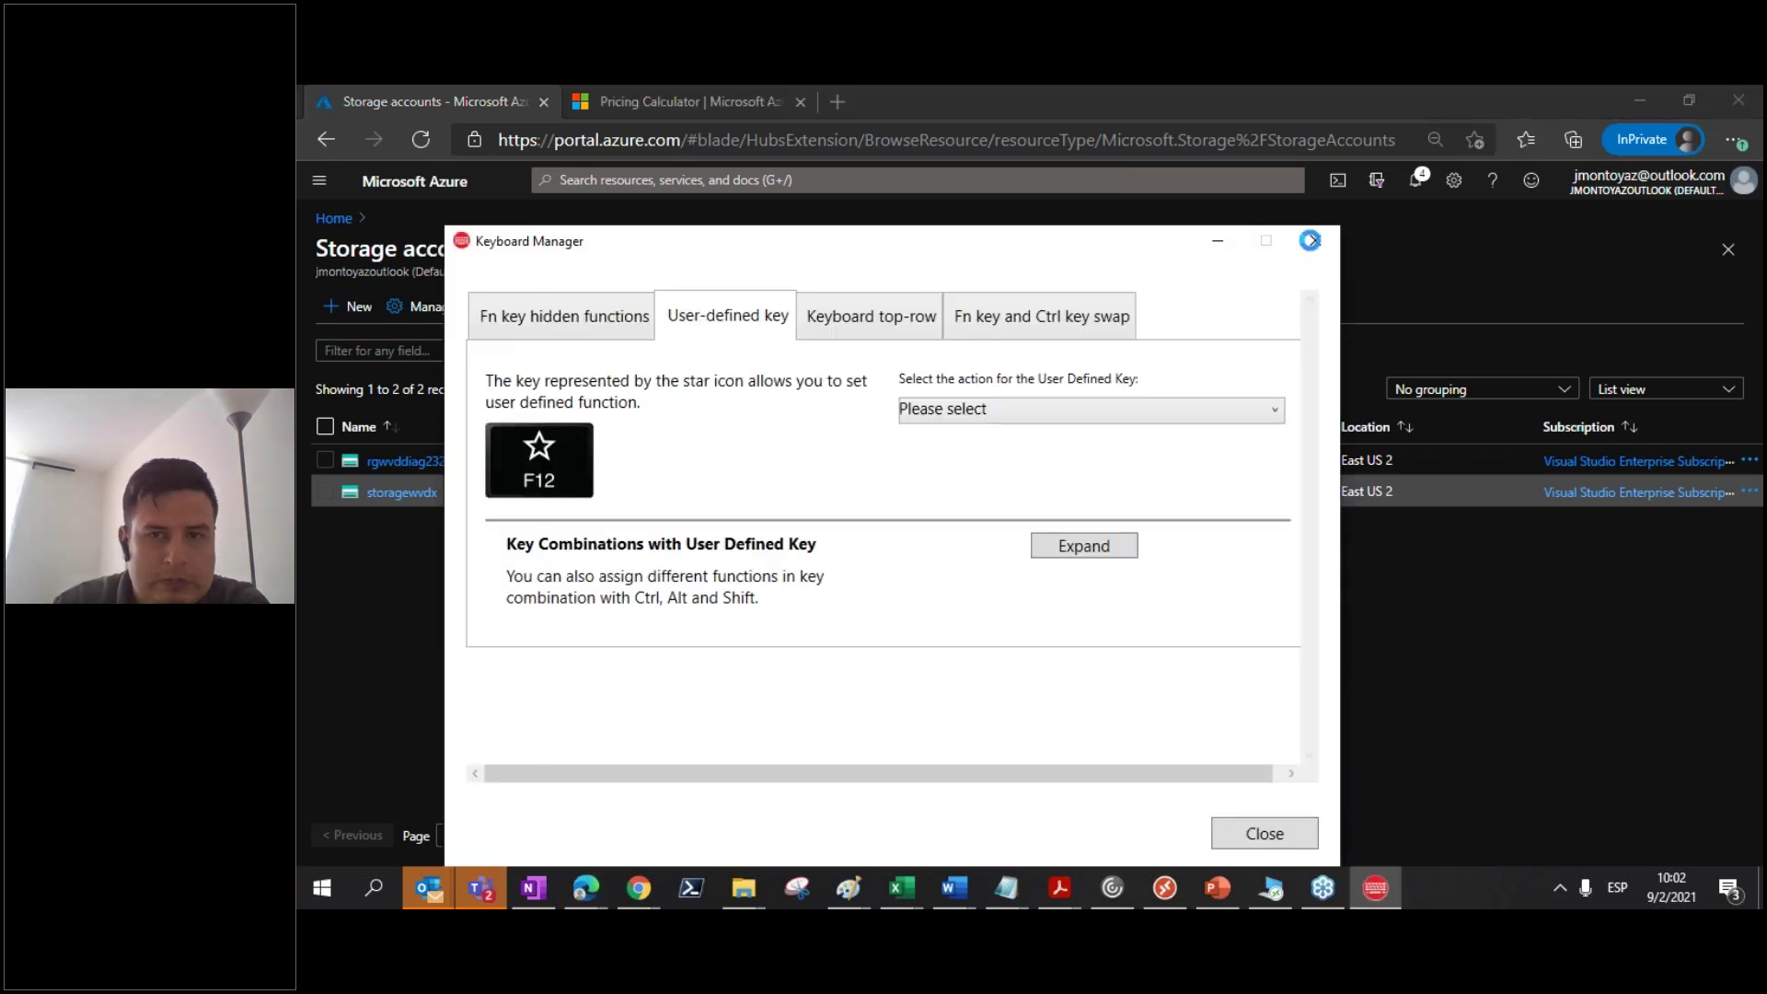
Step: Close the Keyboard Manager window covering the storage accounts list
{"action": "left_click", "coordinate": [1314, 240]}
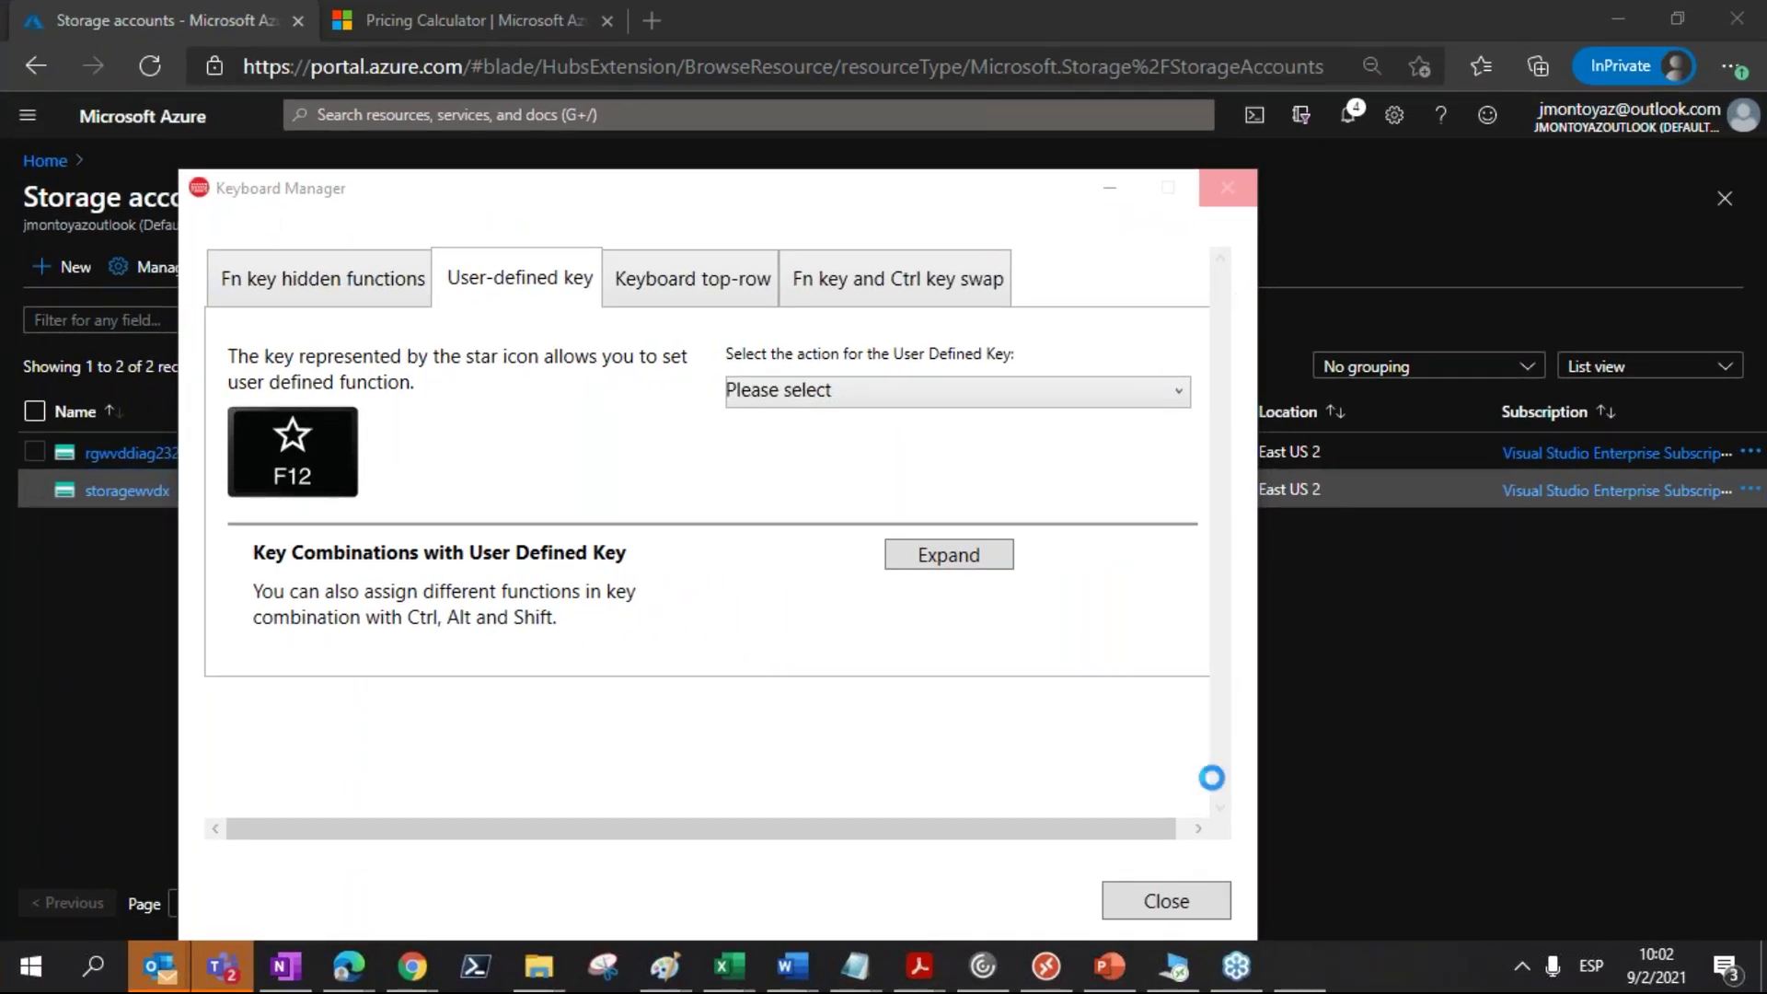
{"action": "mouse_move", "coordinate": [1148, 937]}
{"action": "left_click", "coordinate": [1165, 902]}
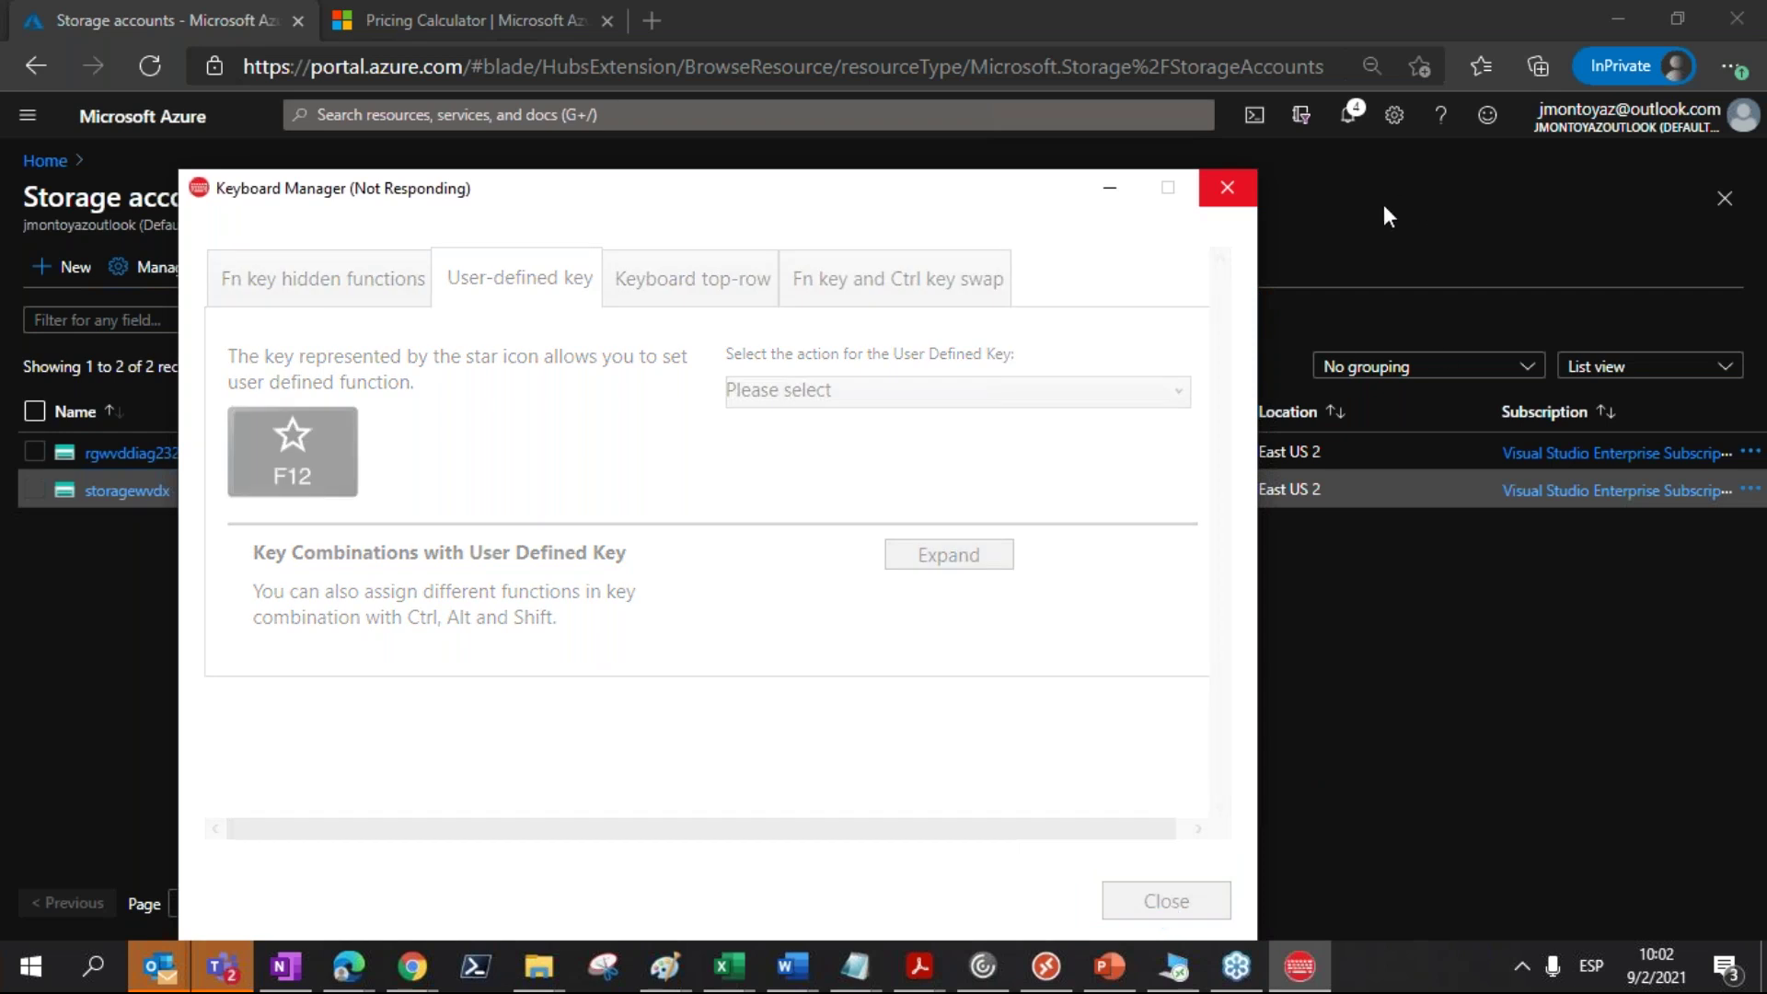